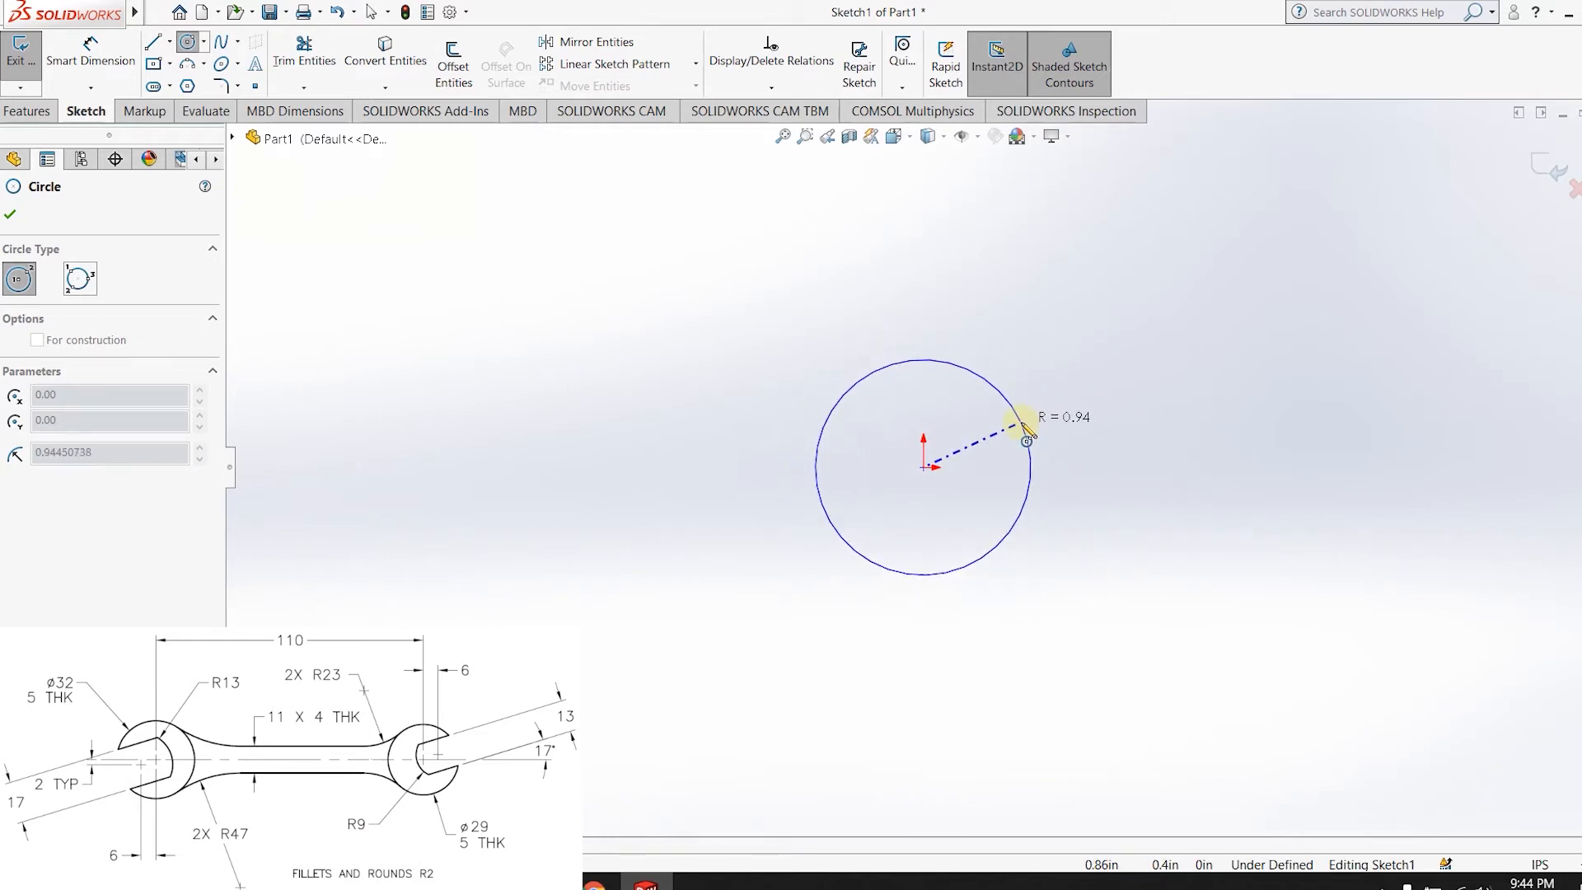
- Sketch a circle about 1.96 in in diameter centred on the origin and a long horizontal construction centerline through its centre, extending well beyond its left side
left_click(1029, 431)
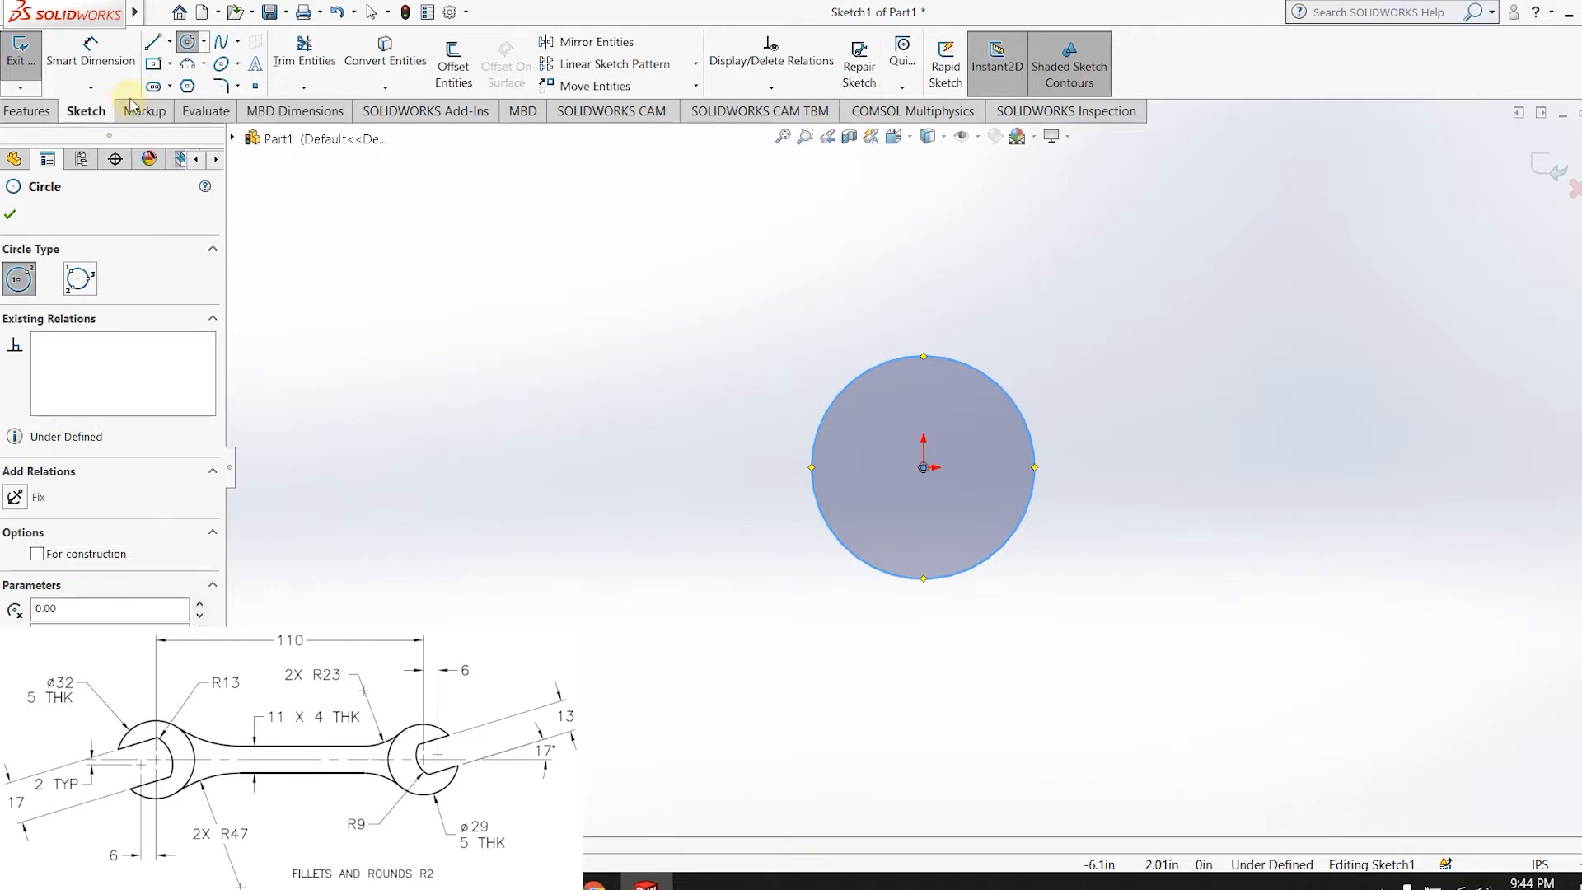
left_click(169, 41)
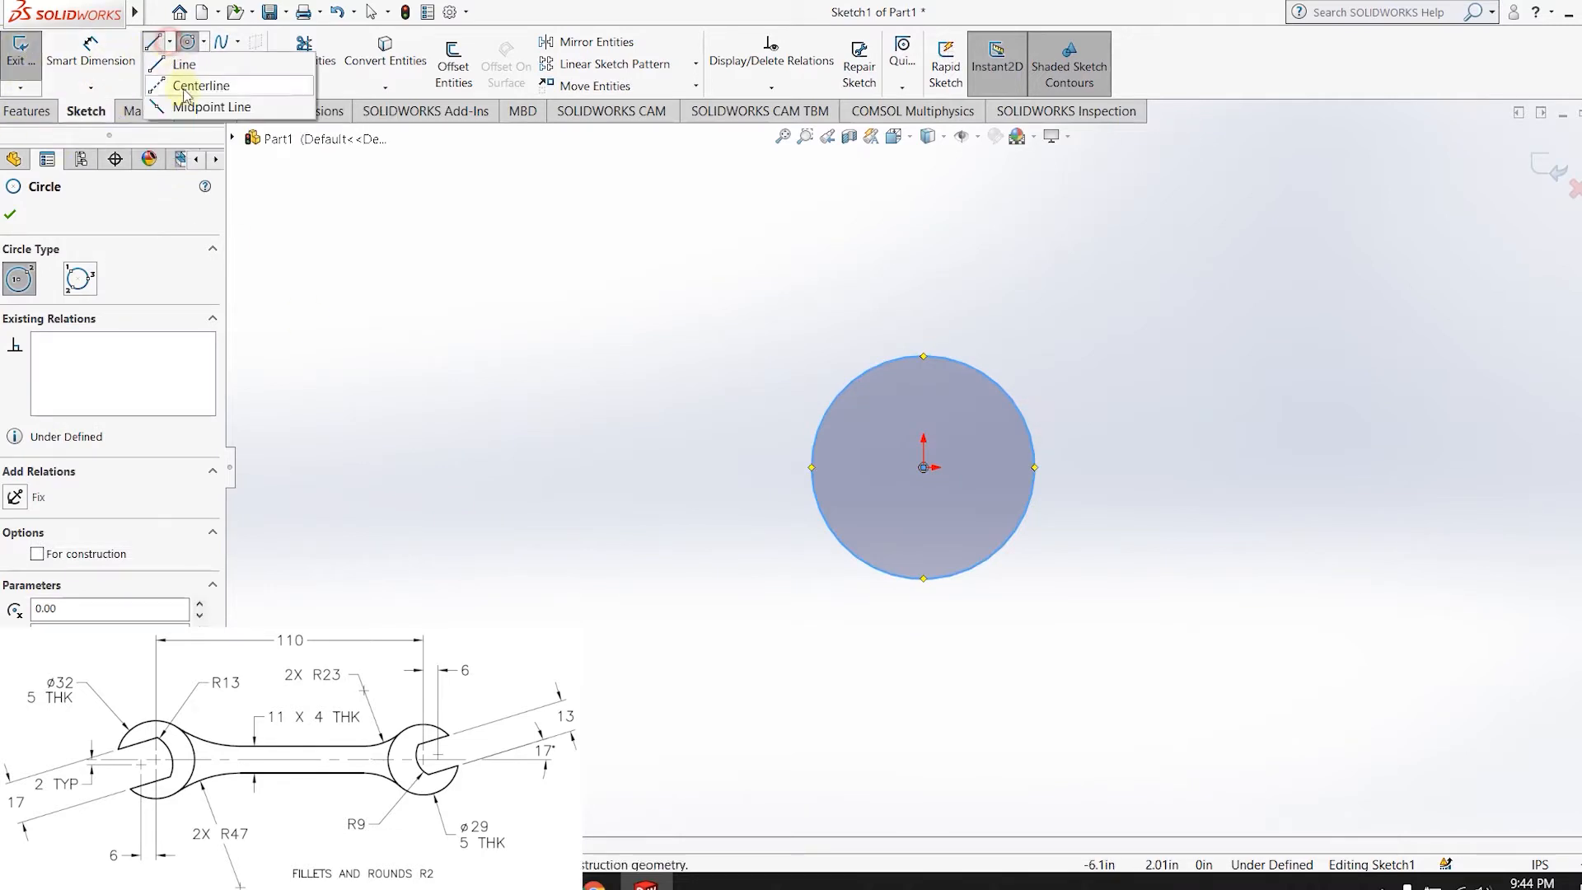
left_click(182, 86)
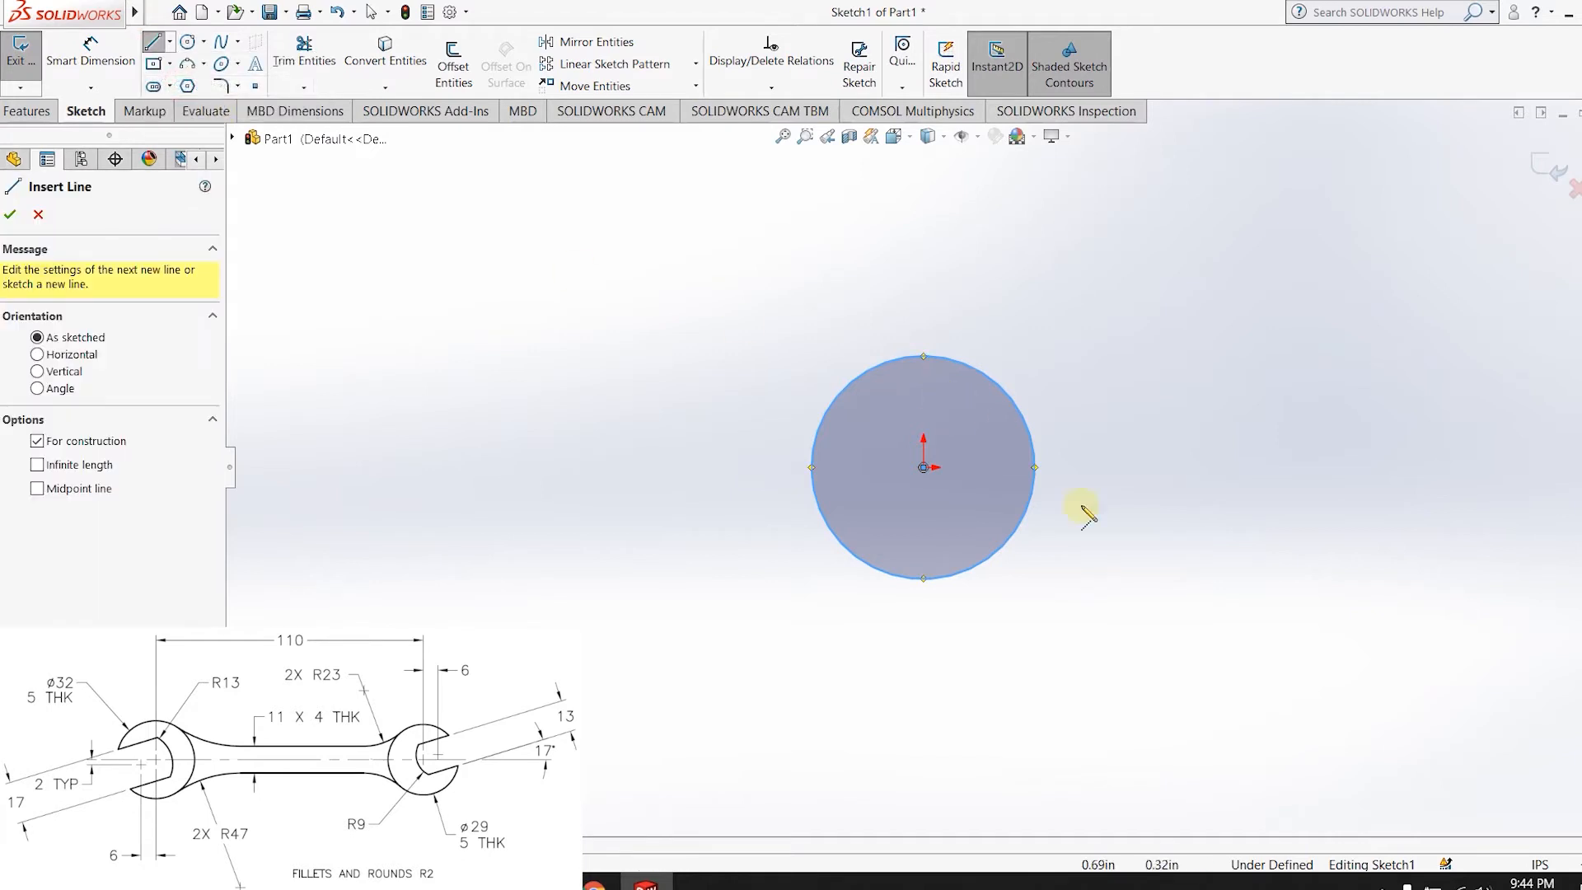
left_click(1187, 466)
scroll(477, 486, "up", 3)
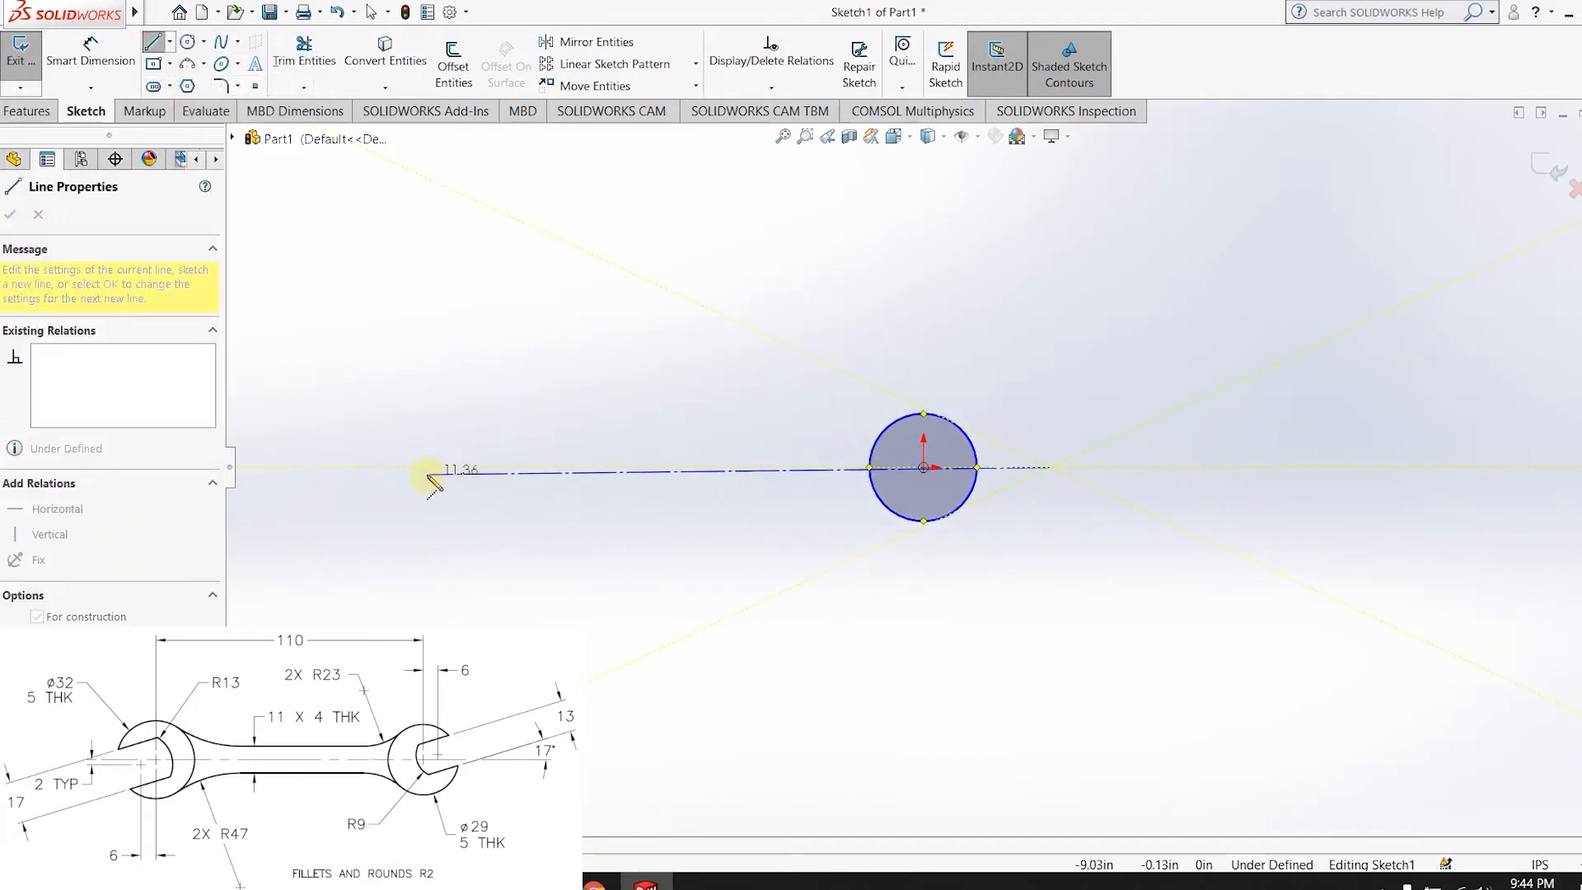
left_click(354, 467)
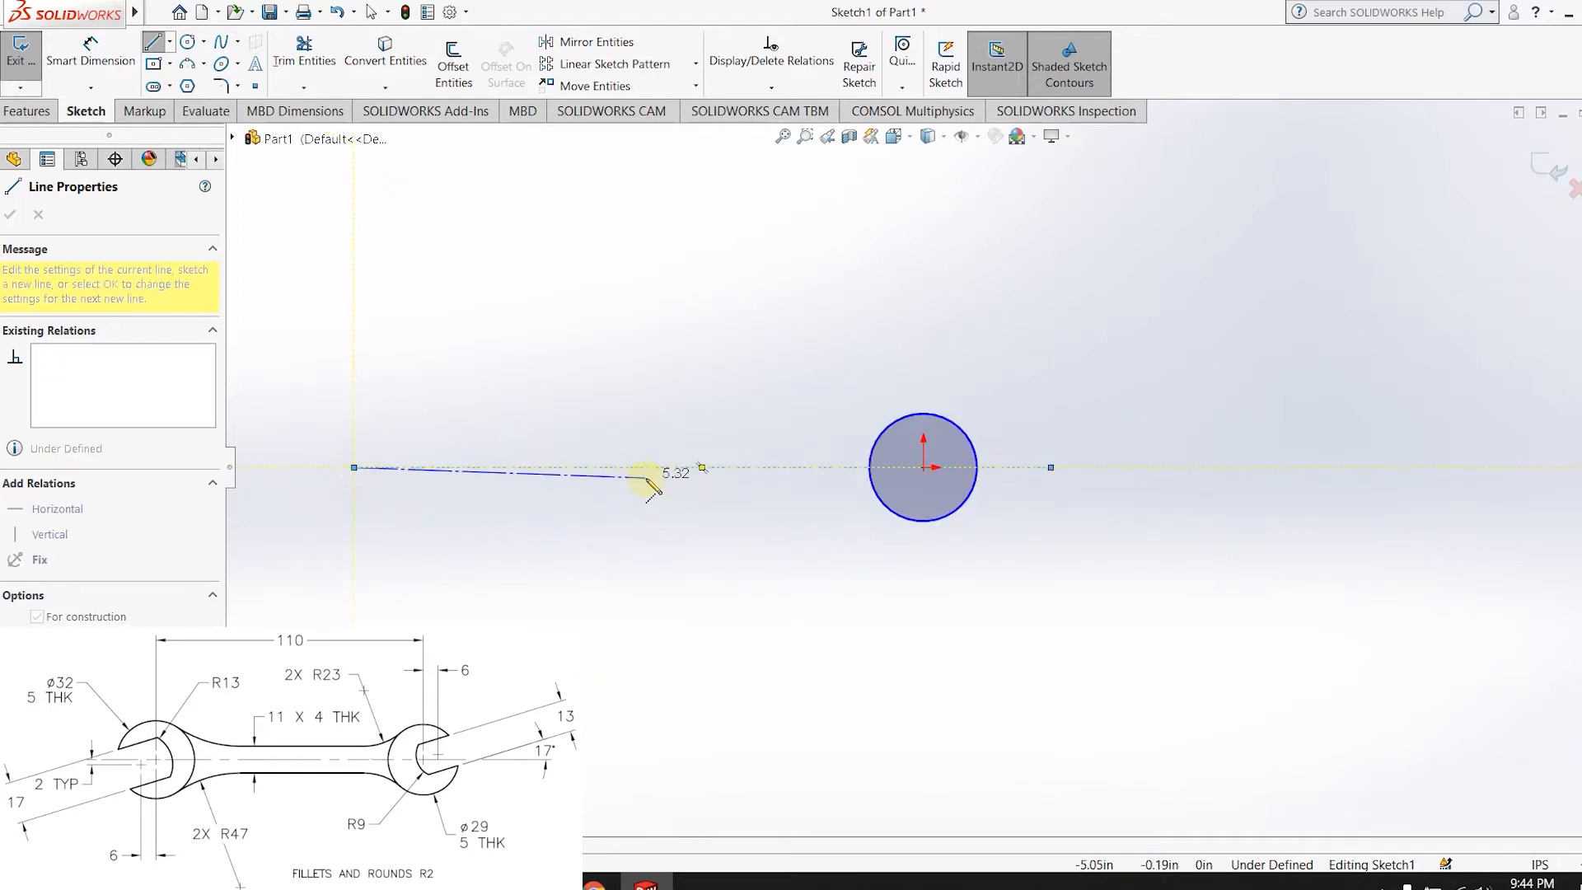
key("Escape")
- Add a diameter dimension to the circle, placing it below and to the right of the circle
left_click(90, 50)
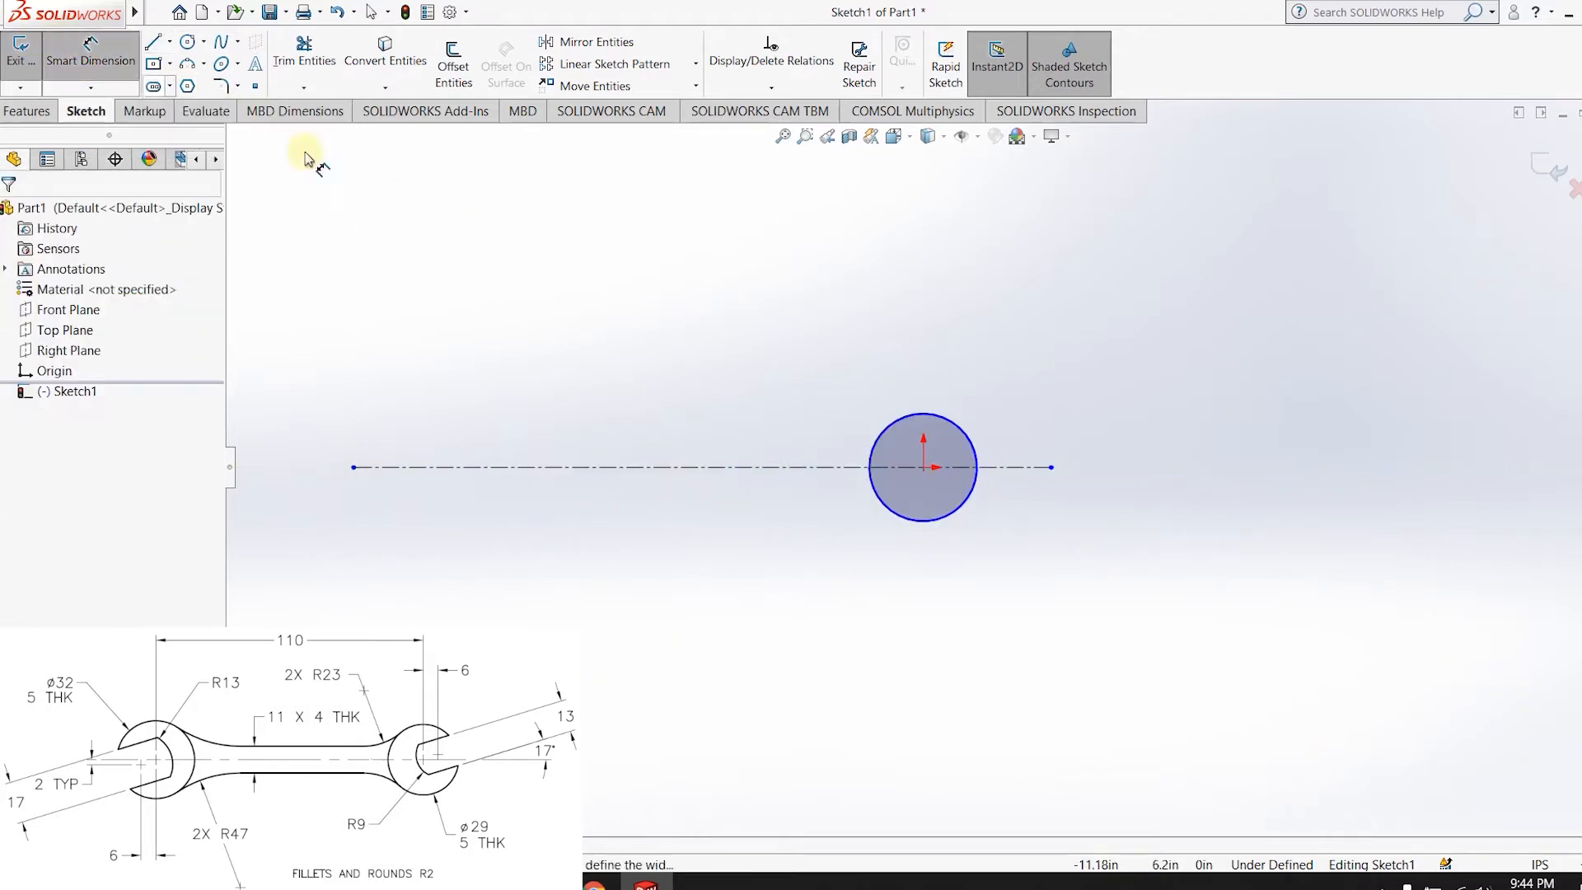
left_click(970, 451)
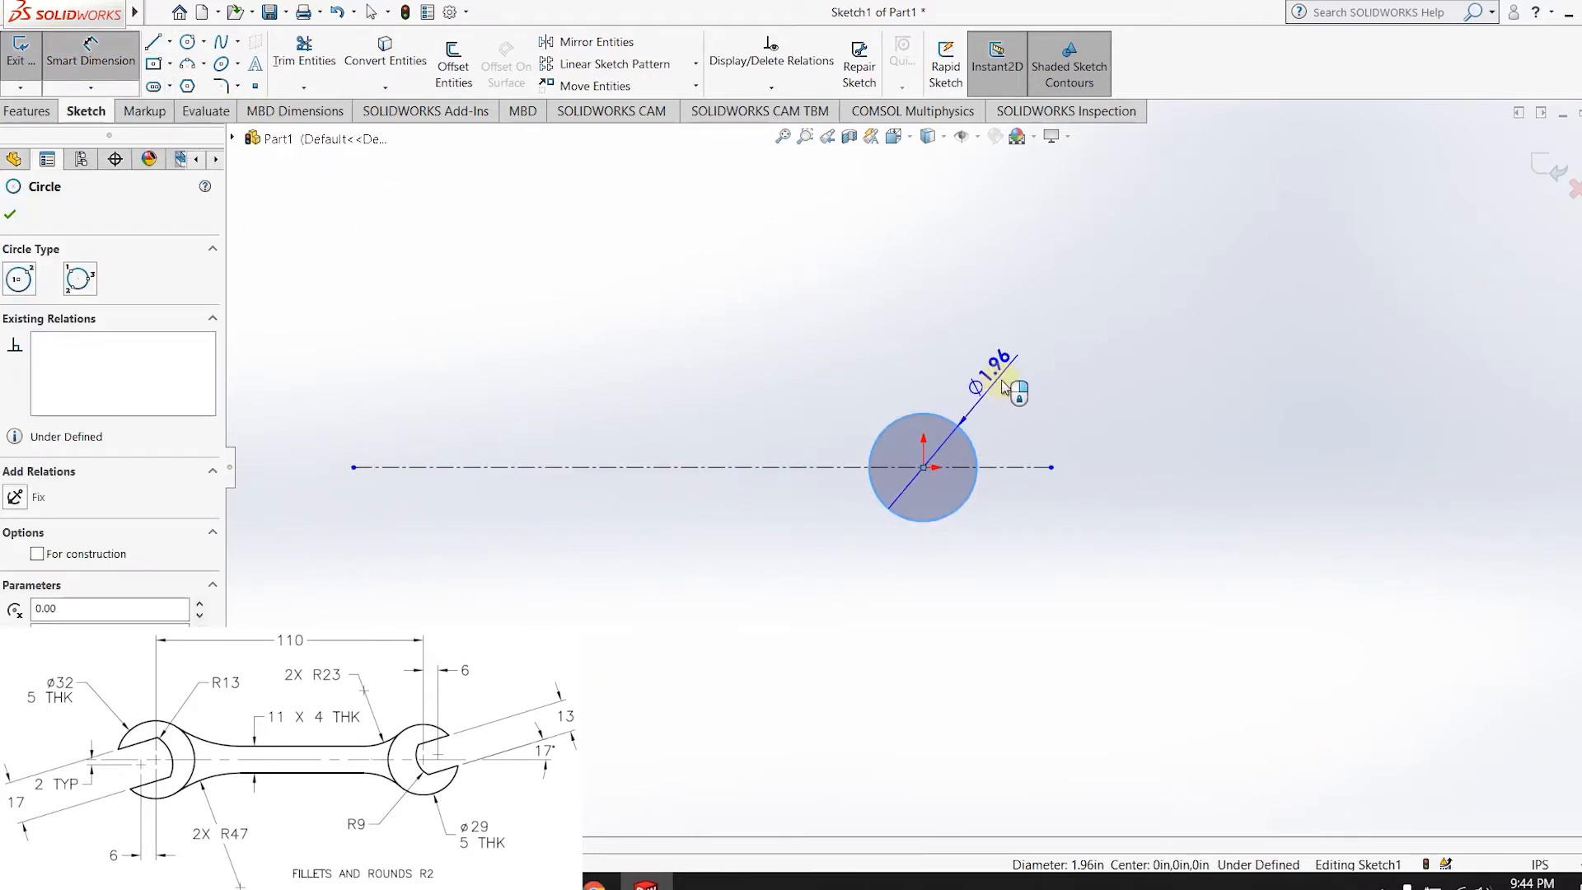
left_click(1075, 656)
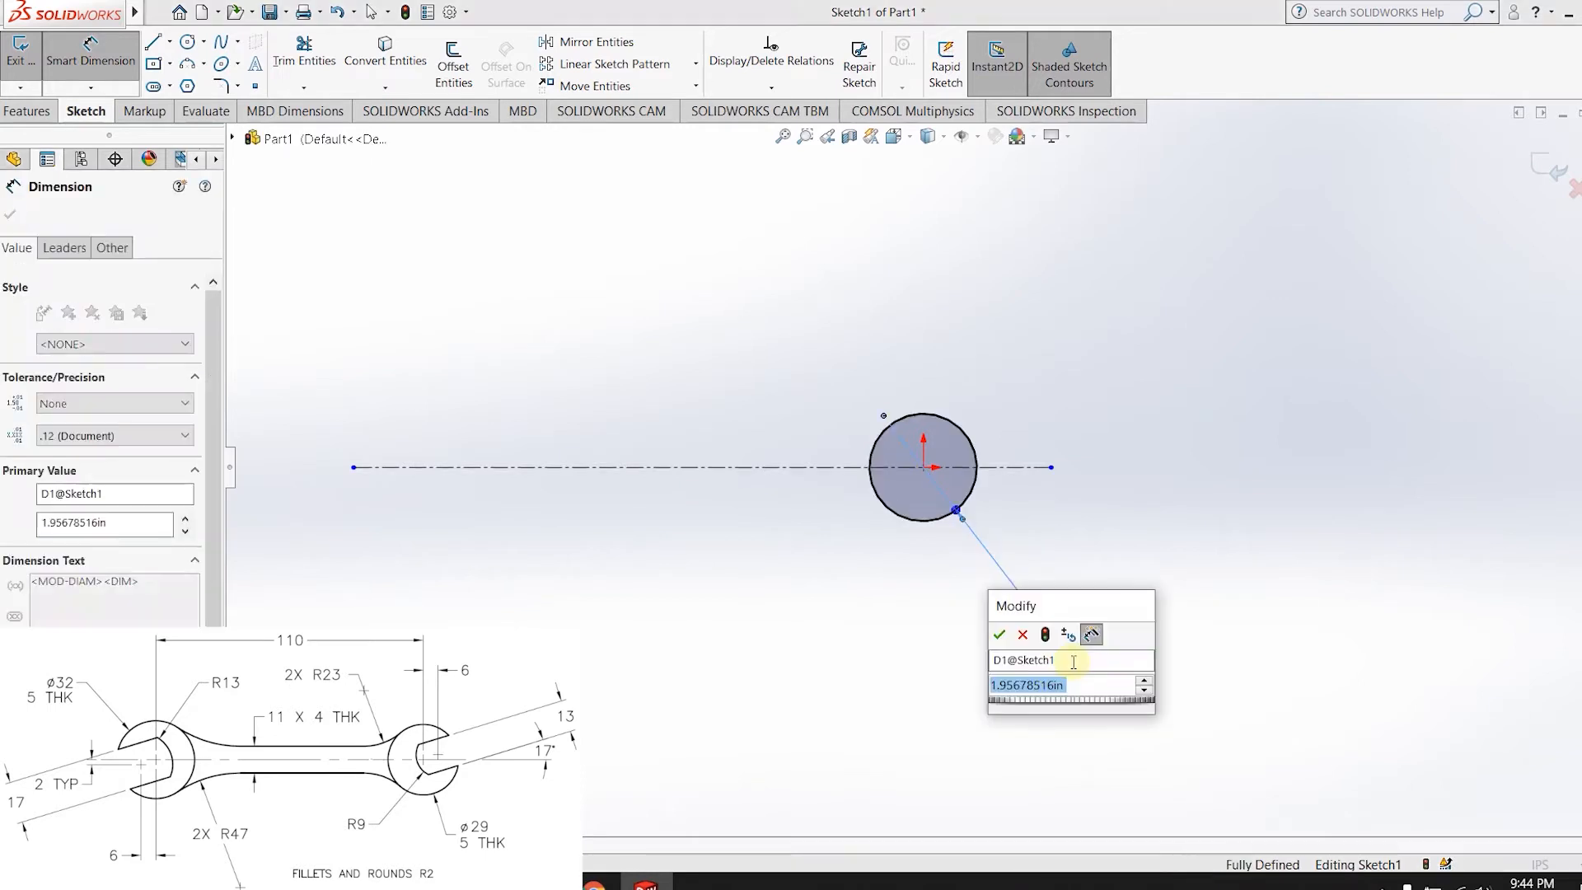
key("Return")
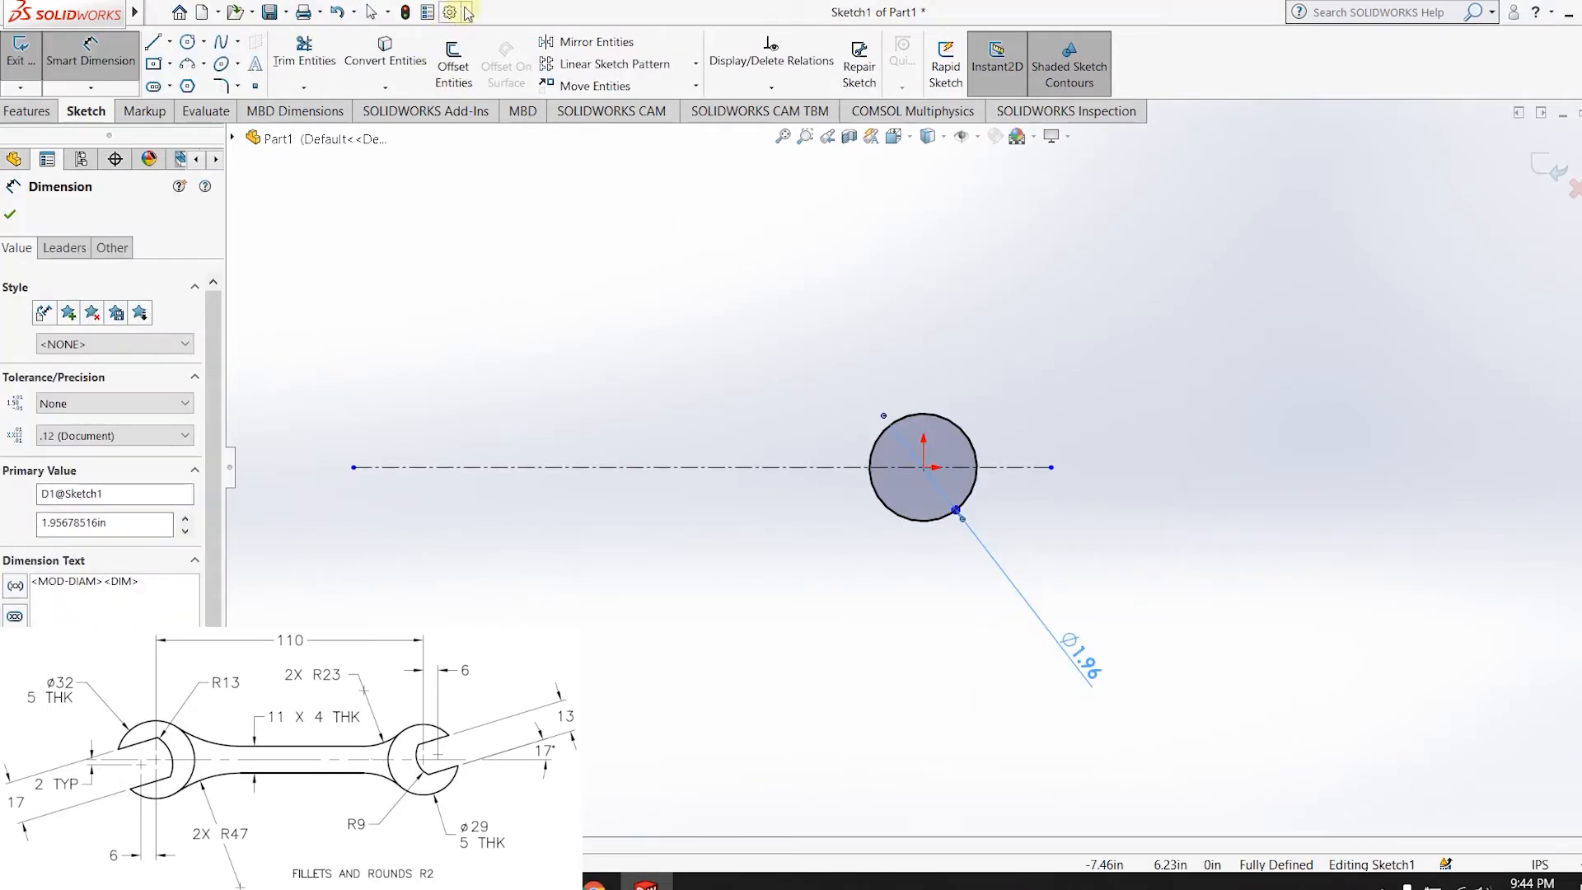
- Change the document's unit system to MMGS (millimeter, gram, second)
left_click(465, 12)
left_click(476, 36)
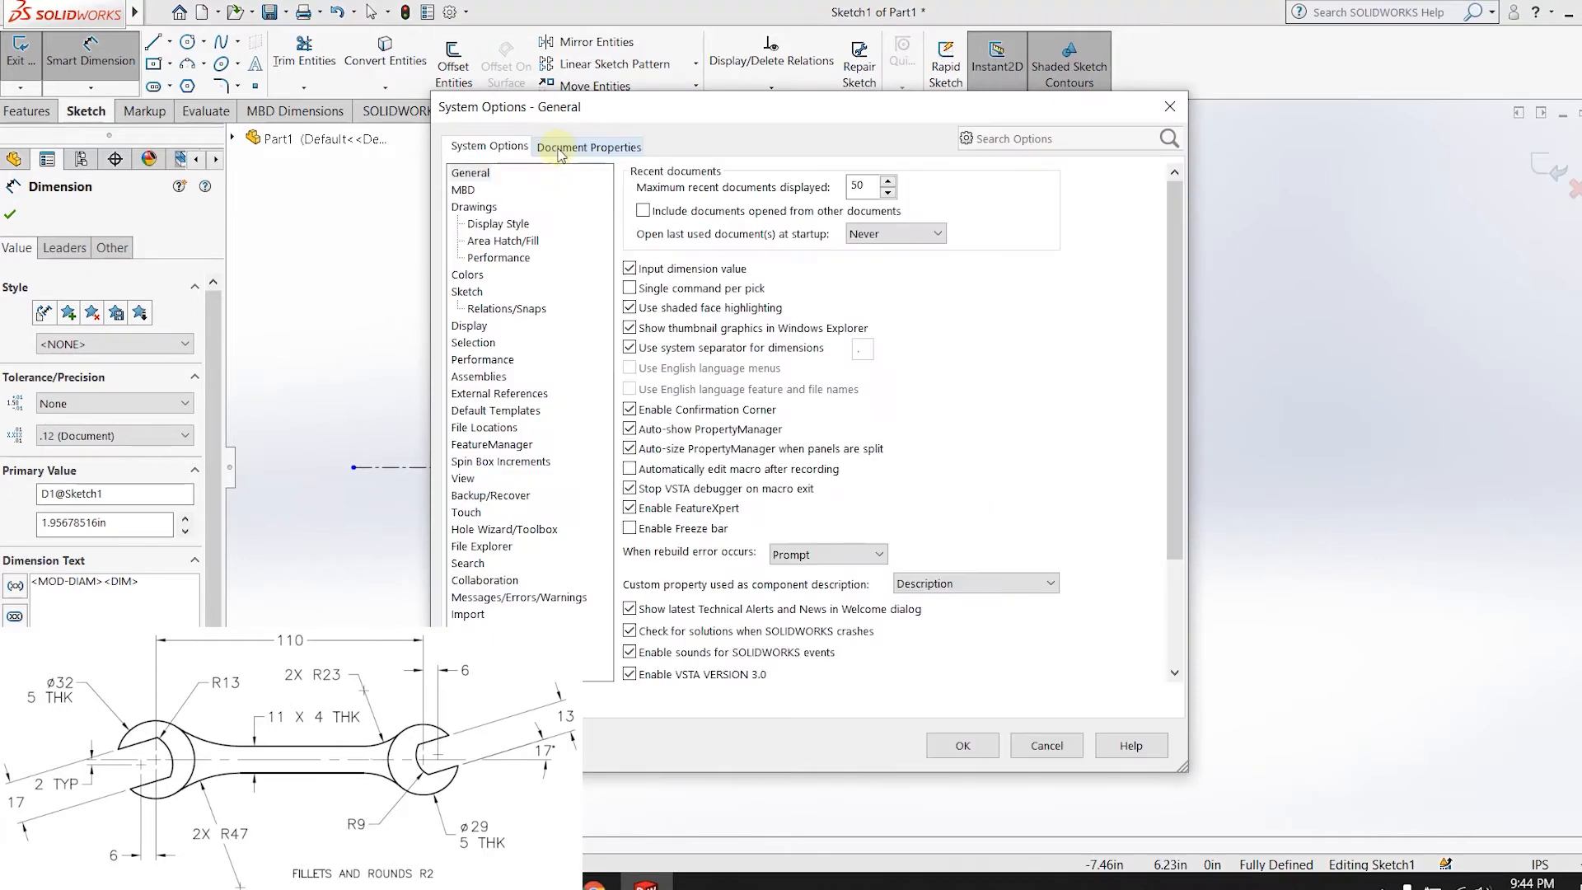
left_click(561, 147)
left_click(478, 316)
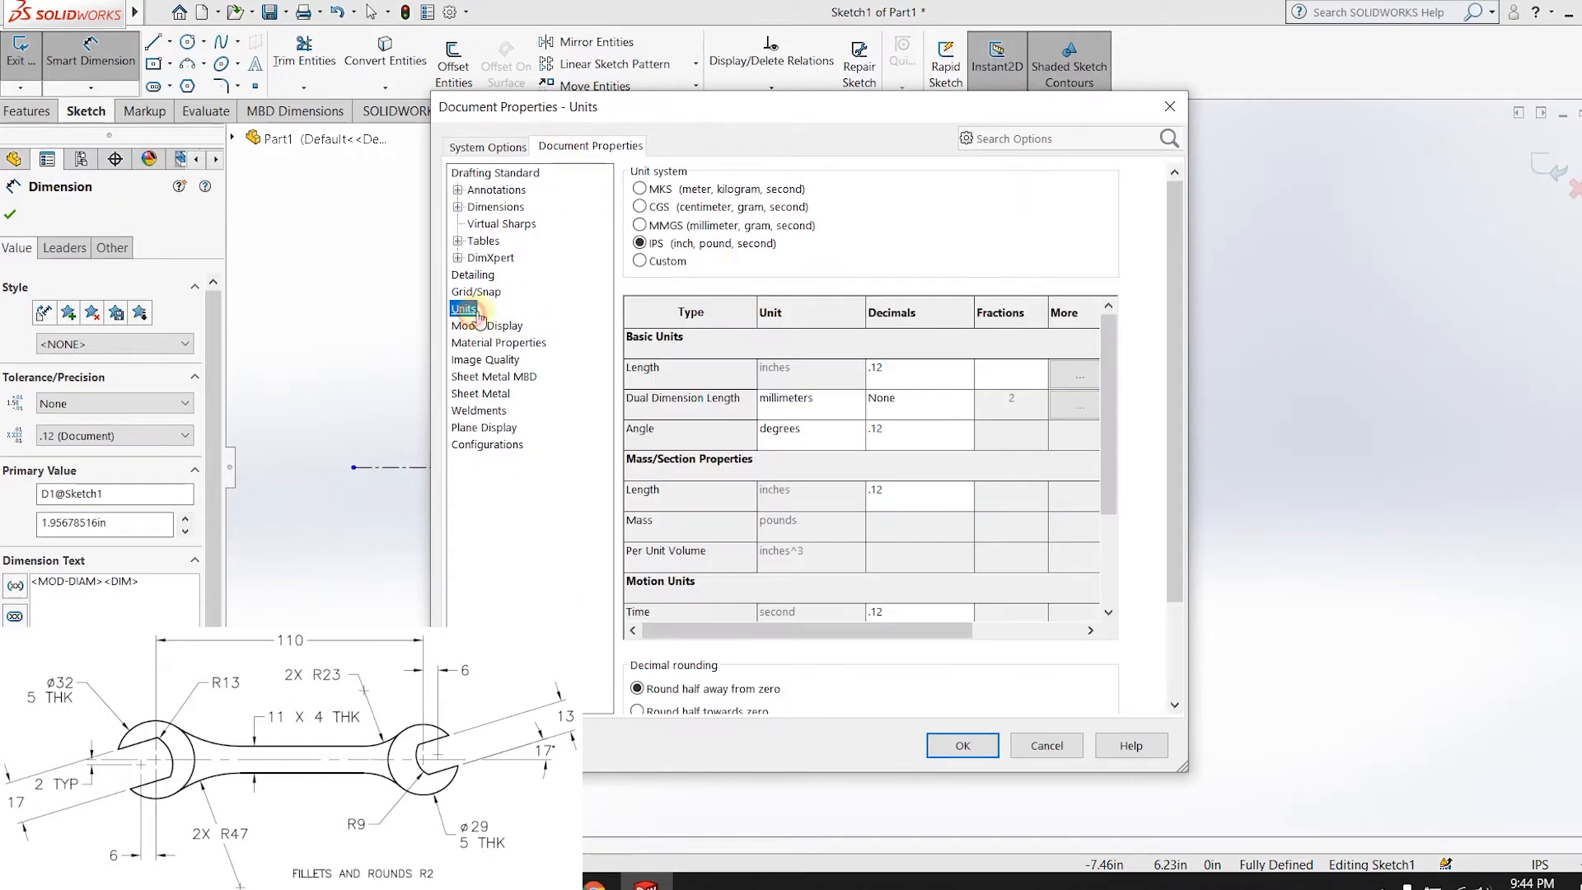
left_click(659, 225)
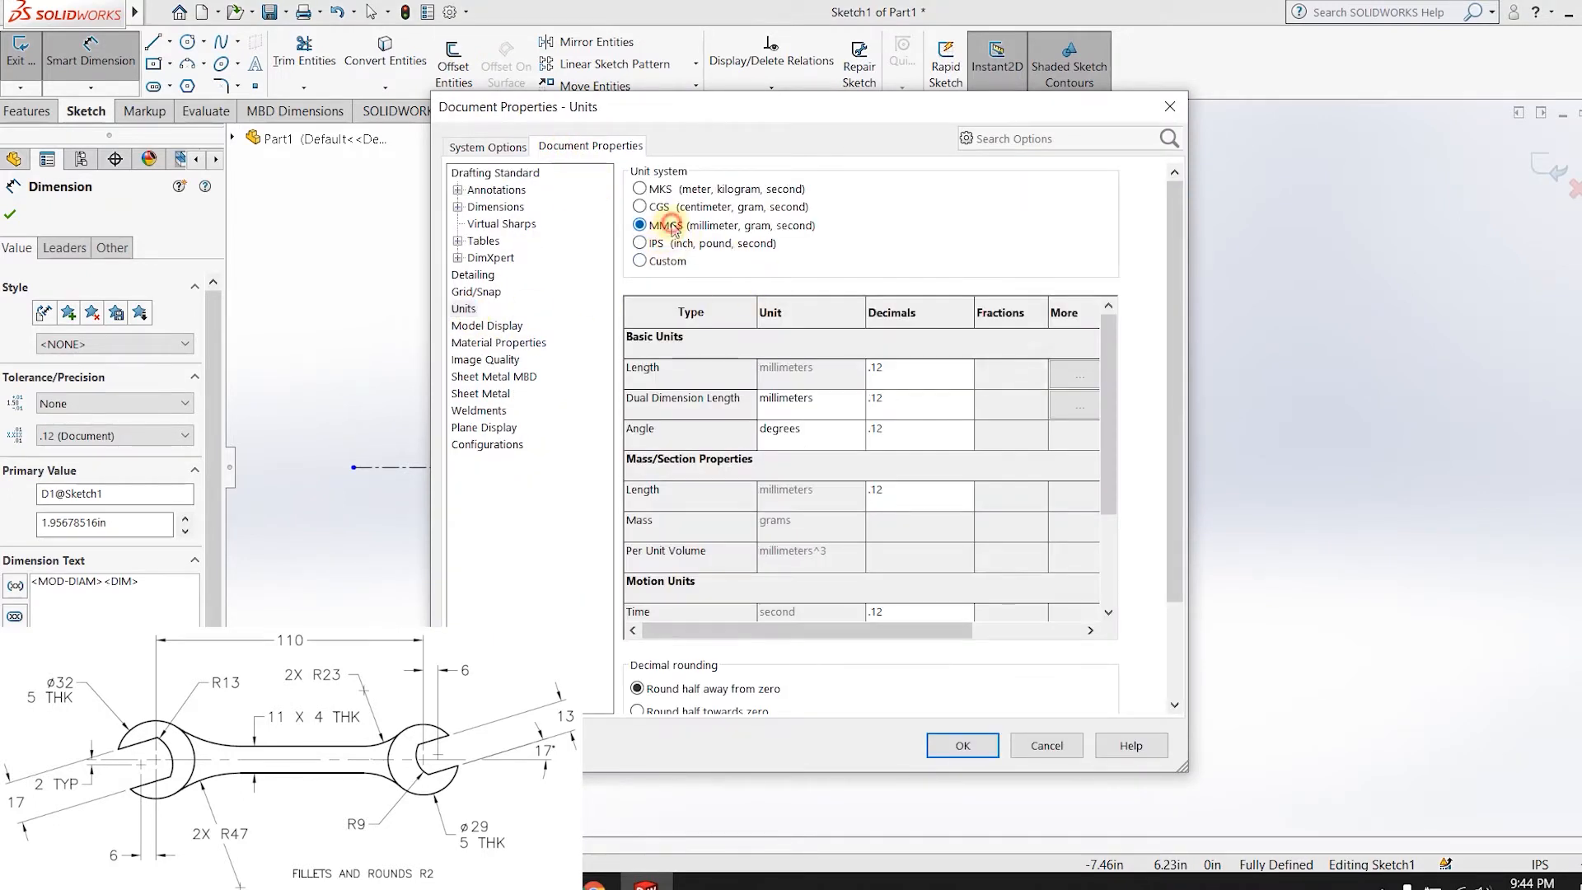
left_click(952, 748)
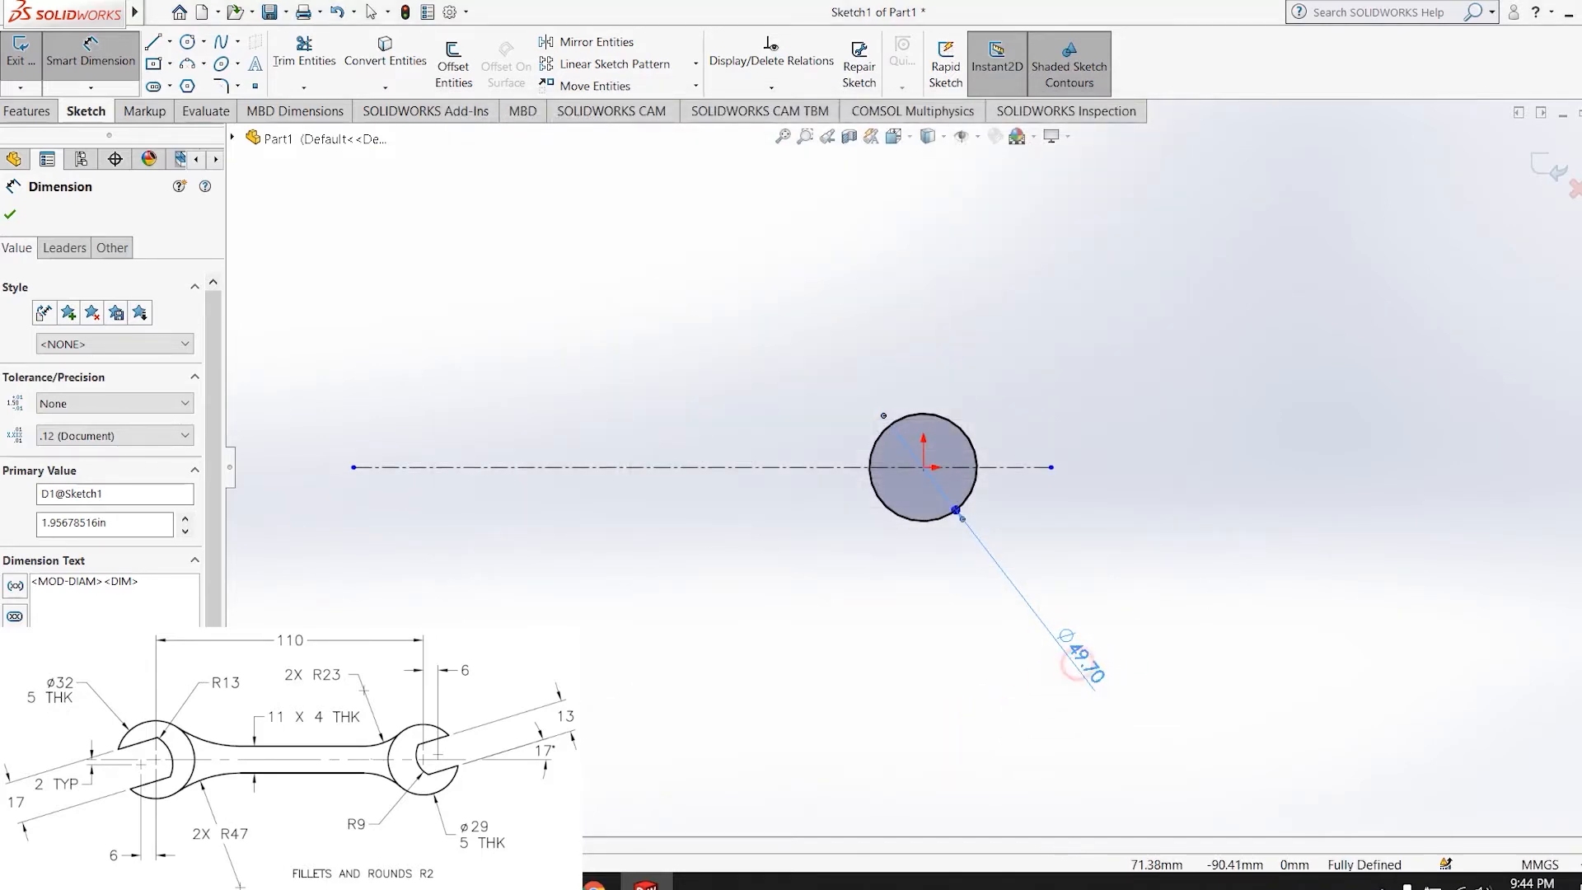
- Set the circle's diameter to 29 mm
double_click(1079, 668)
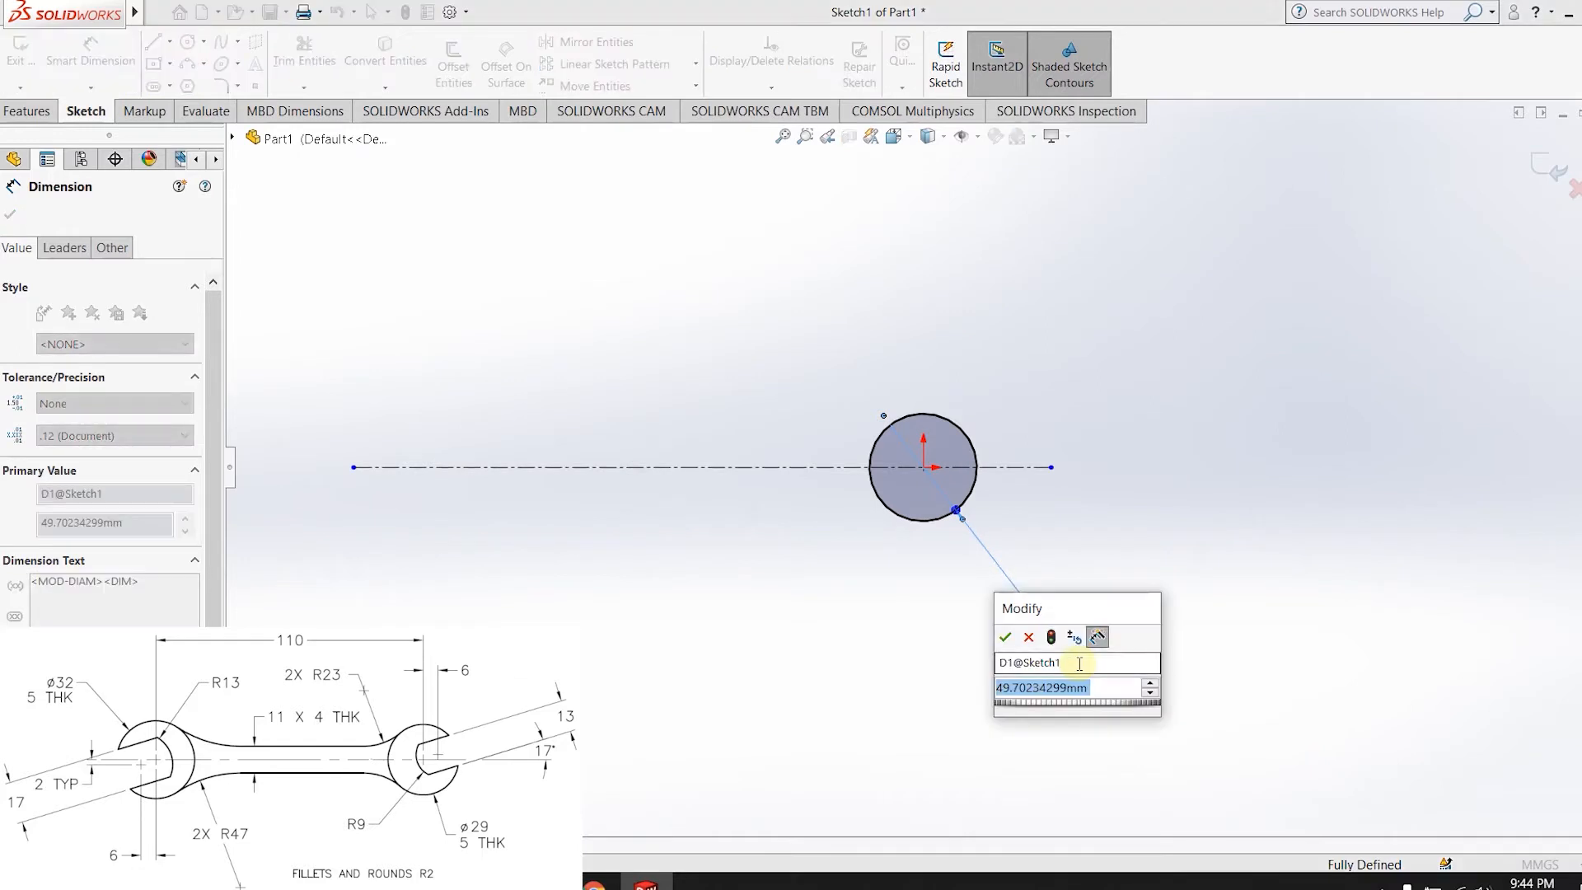
type("29")
key("Return")
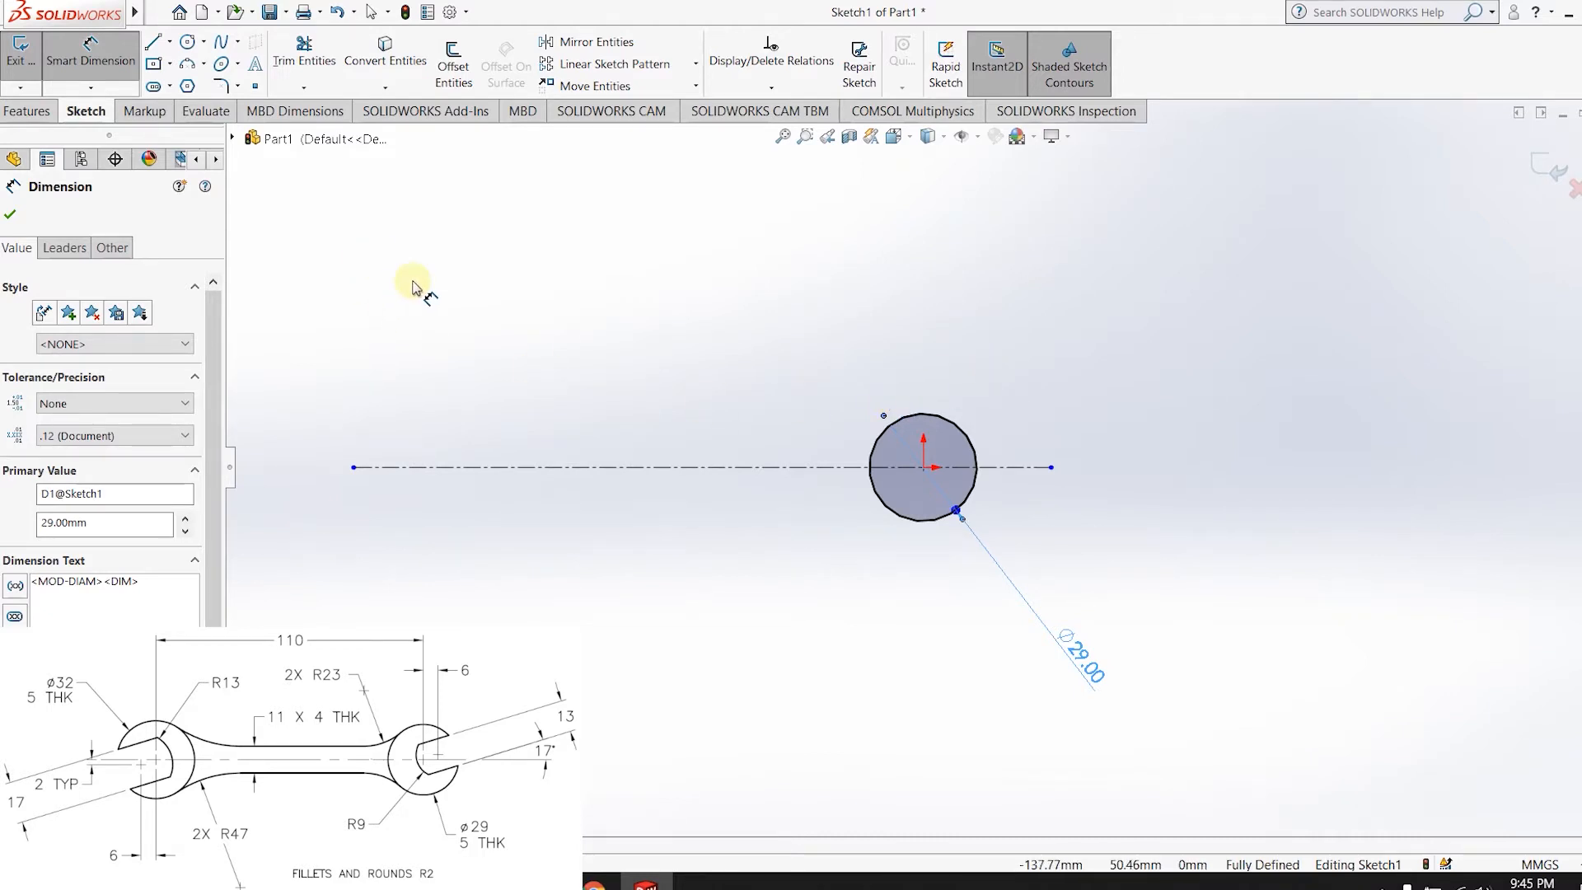
- Draw a solid line about 50 mm long from the origin, sloping up to the right past the circle
left_click(152, 43)
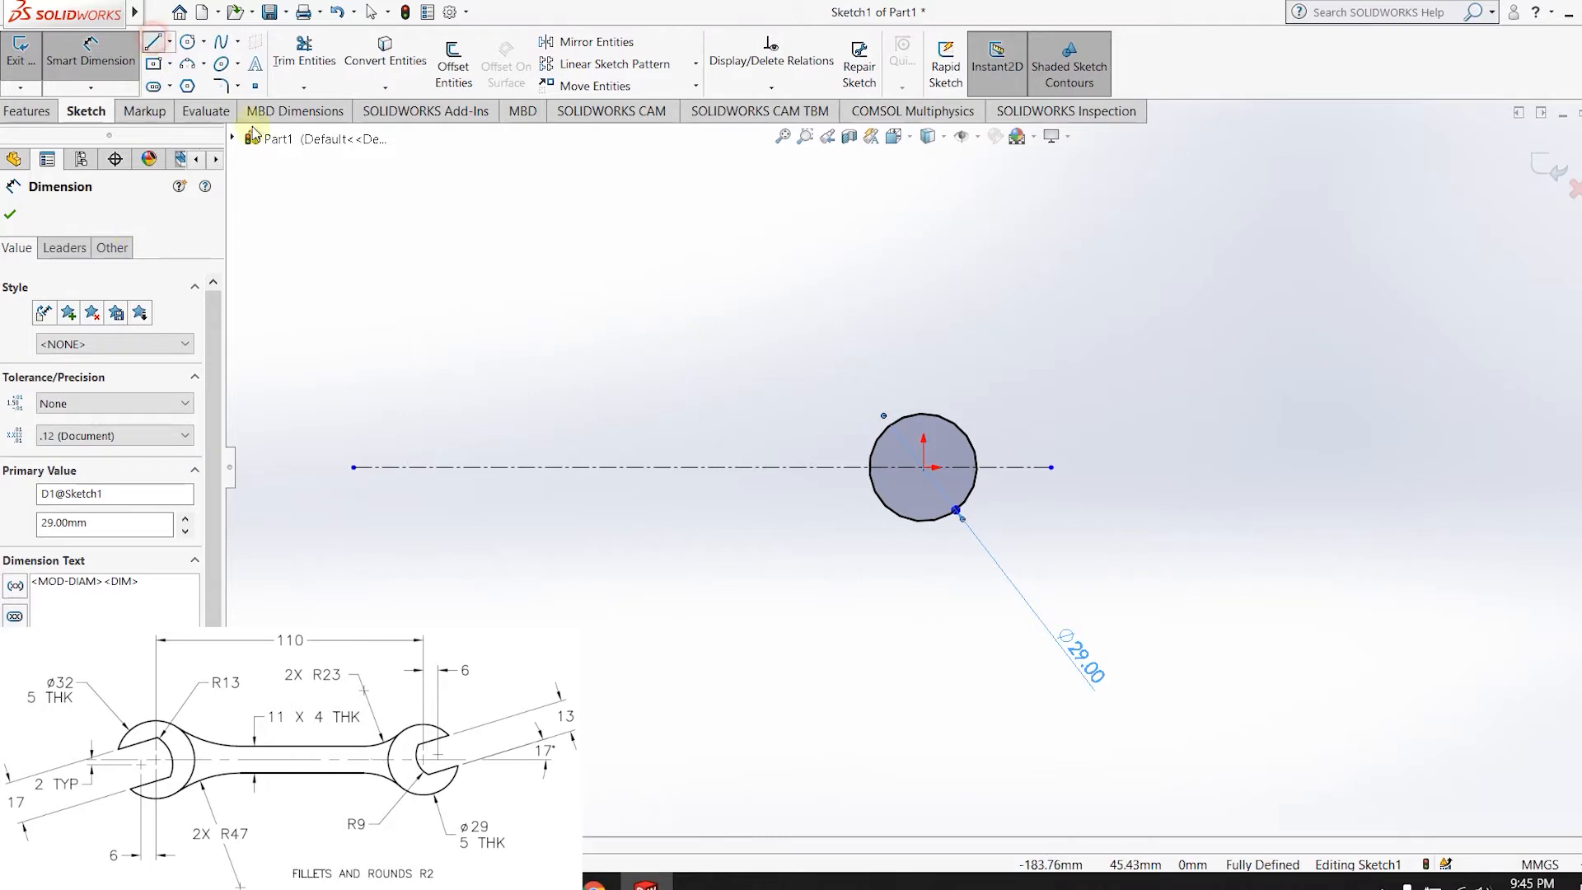
left_click(923, 467)
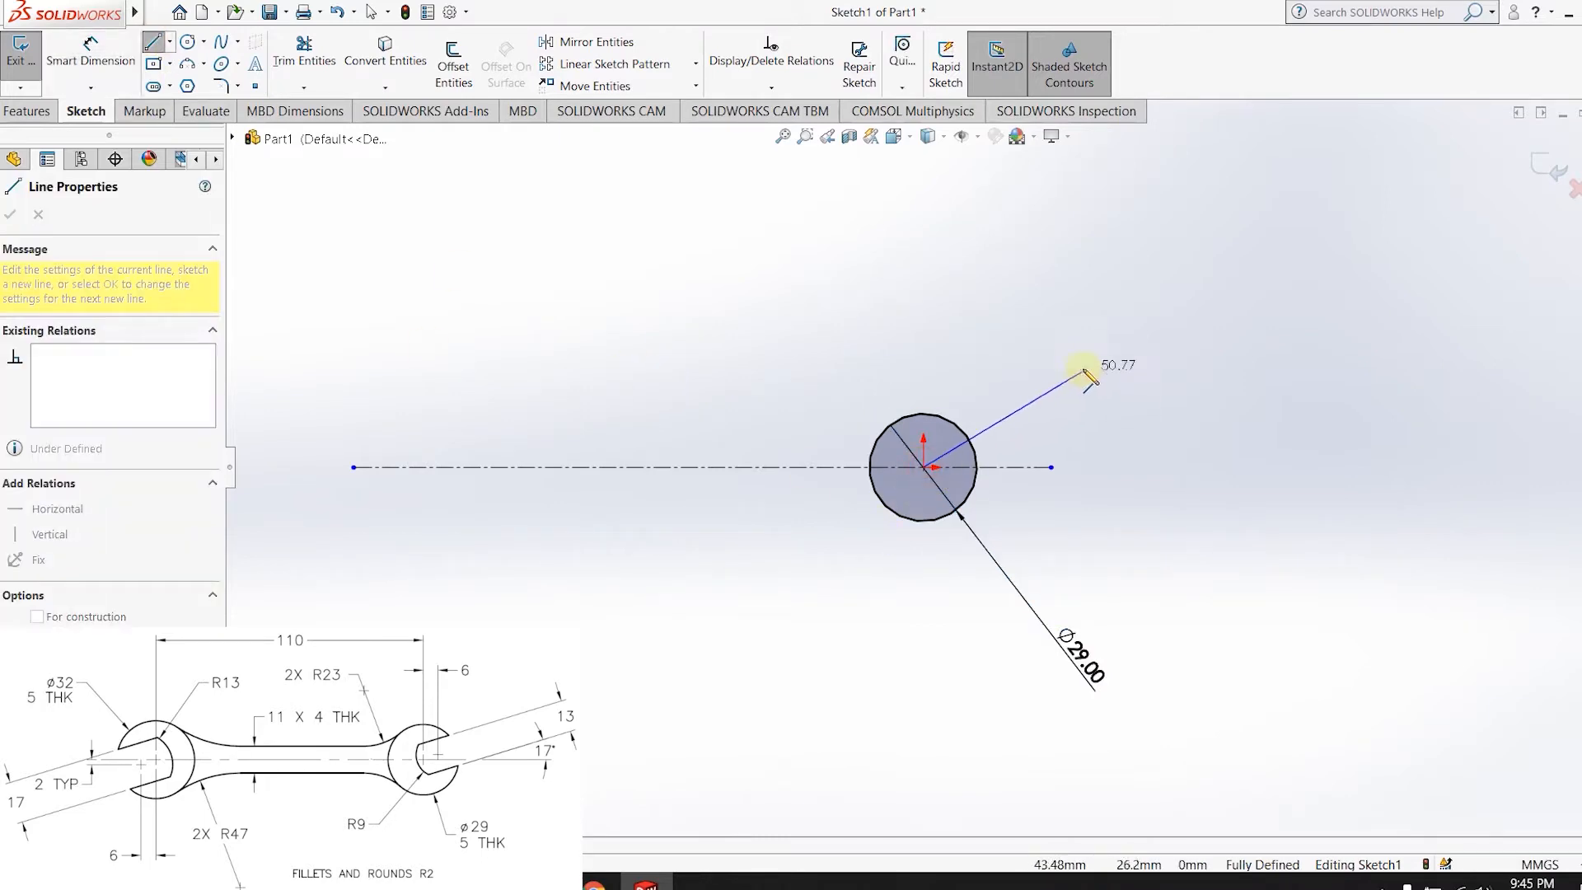
left_click(1070, 355)
key("F1")
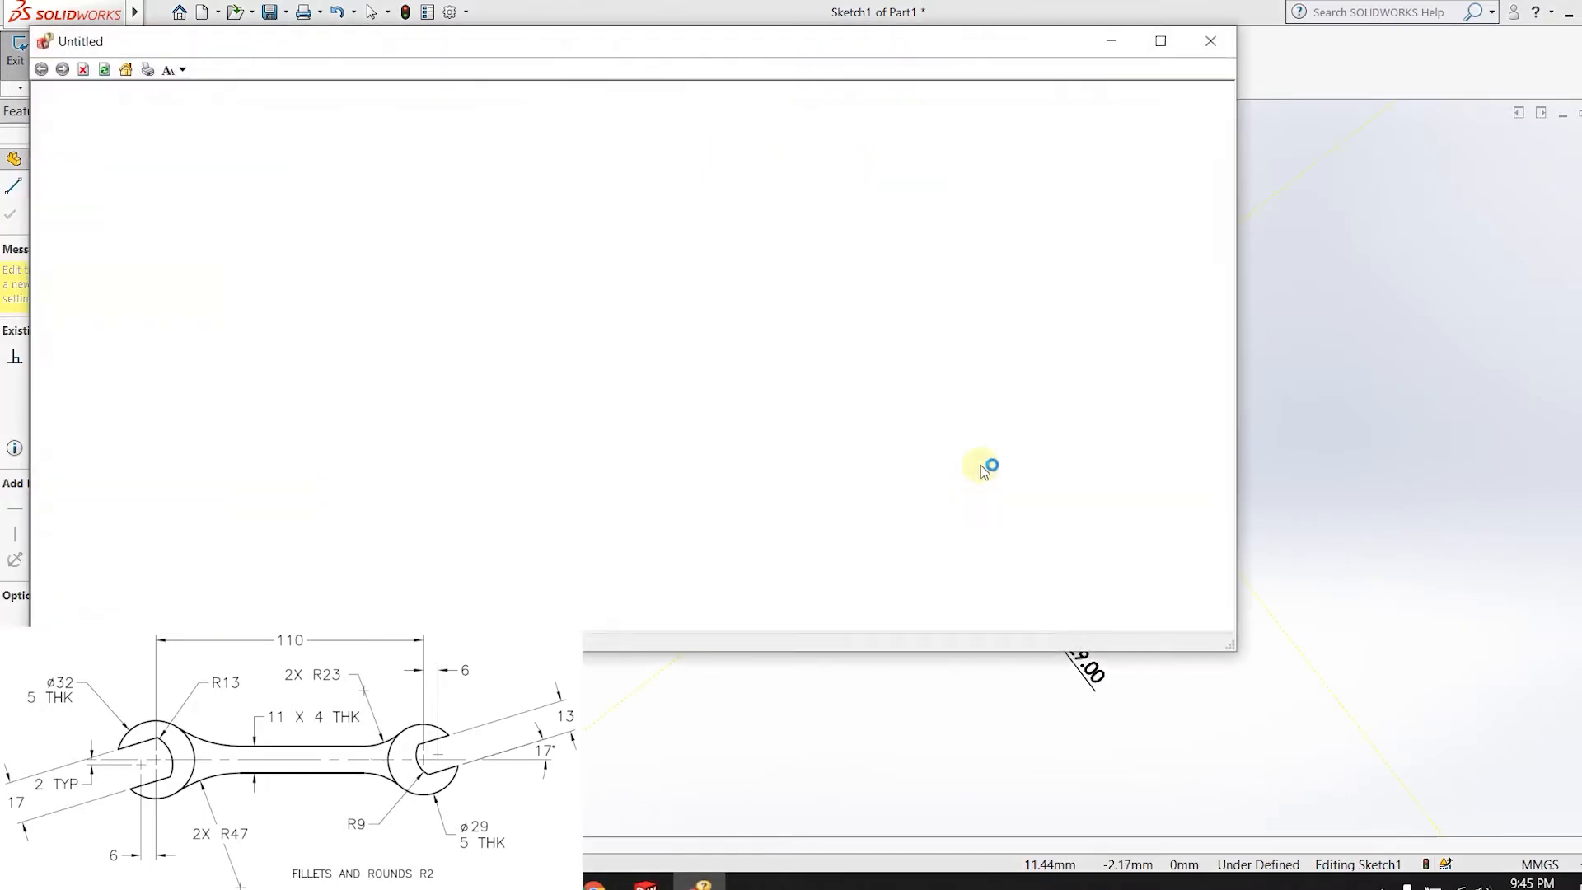
left_click(1208, 40)
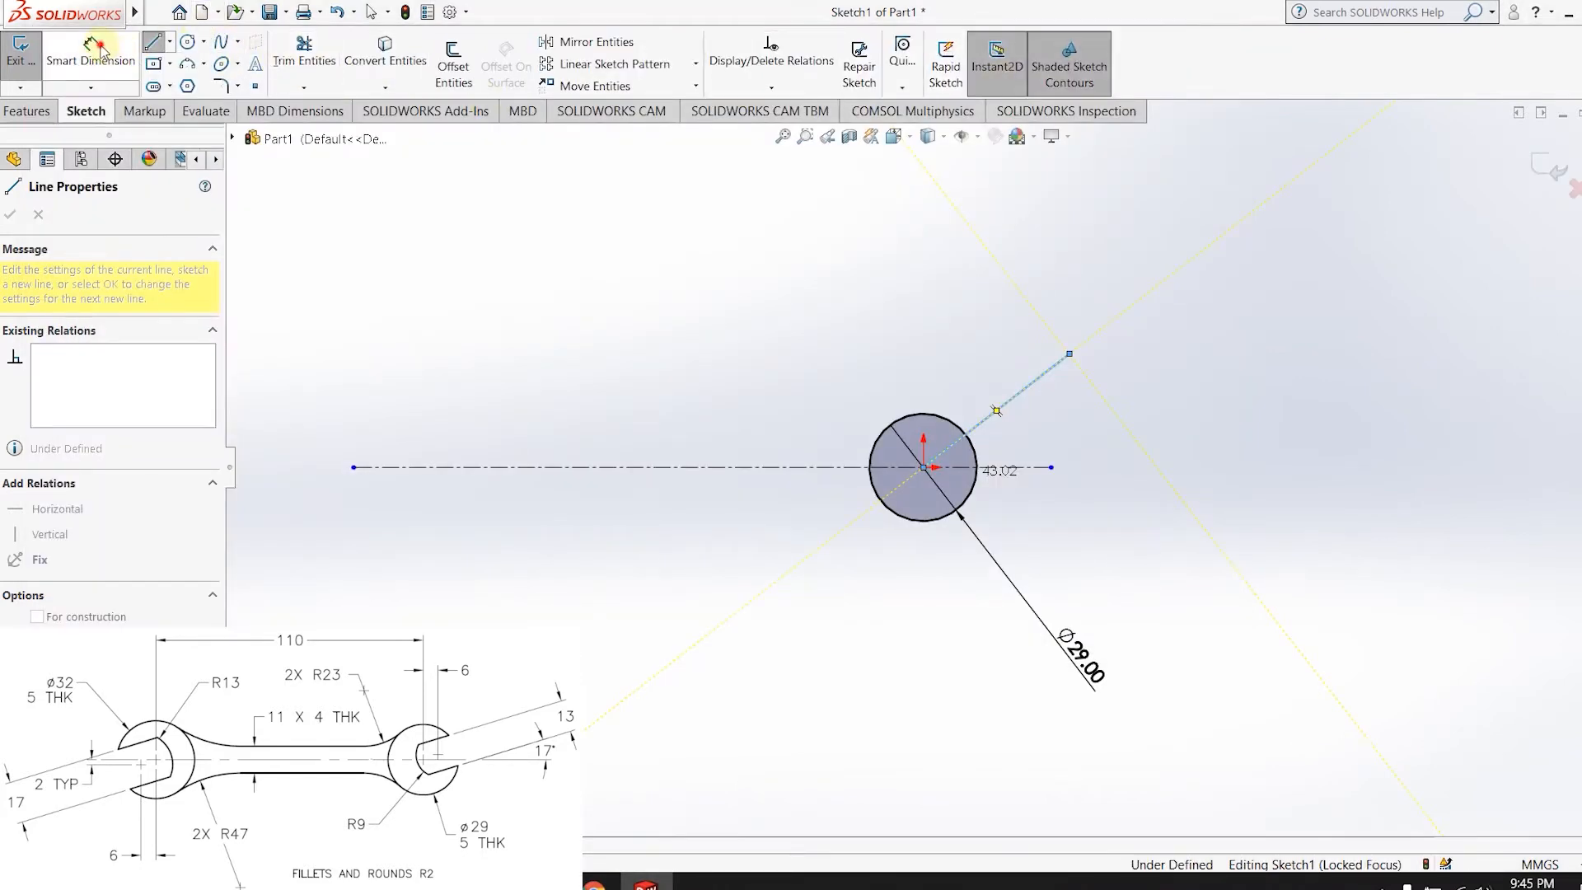
- Dimension the angle between the sloped line and the horizontal centerline and set it to 17°
left_click(101, 53)
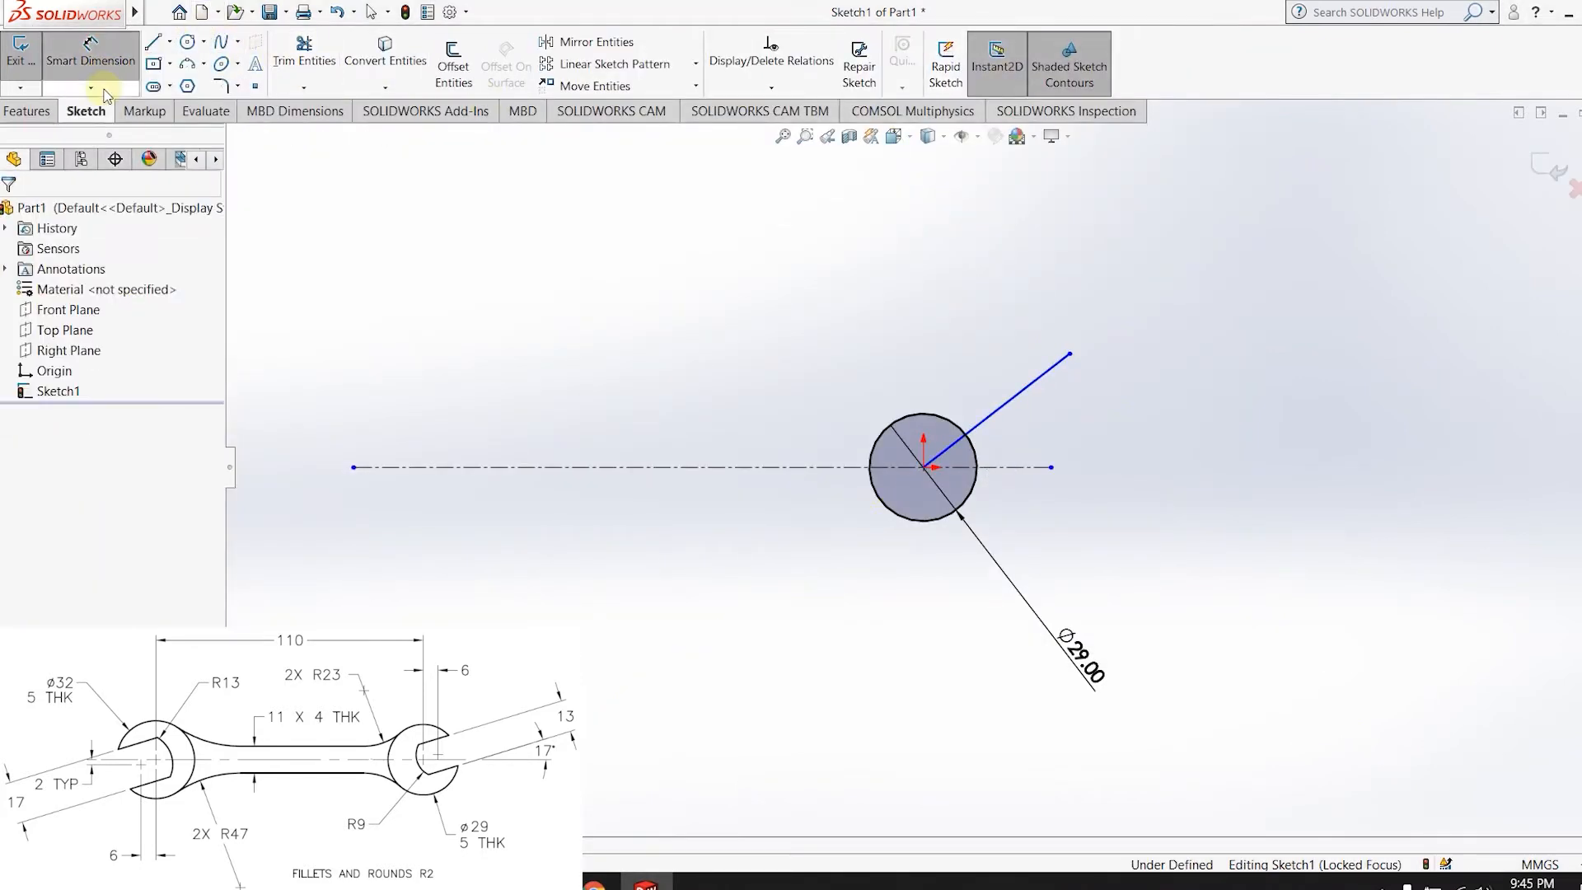
left_click(1025, 392)
left_click(1025, 466)
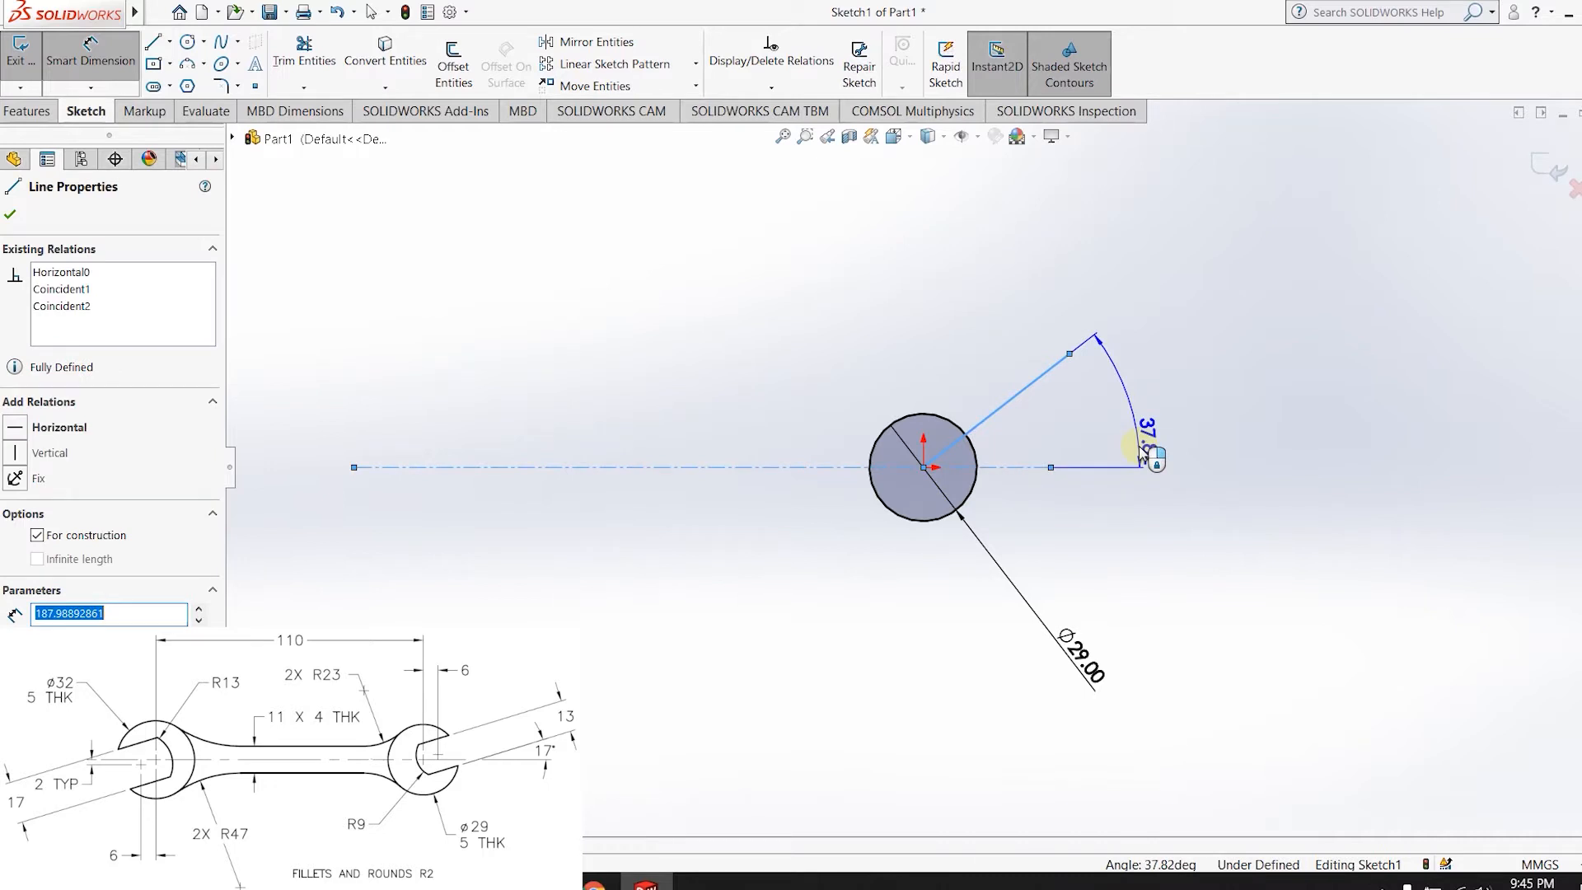
left_click(1141, 452)
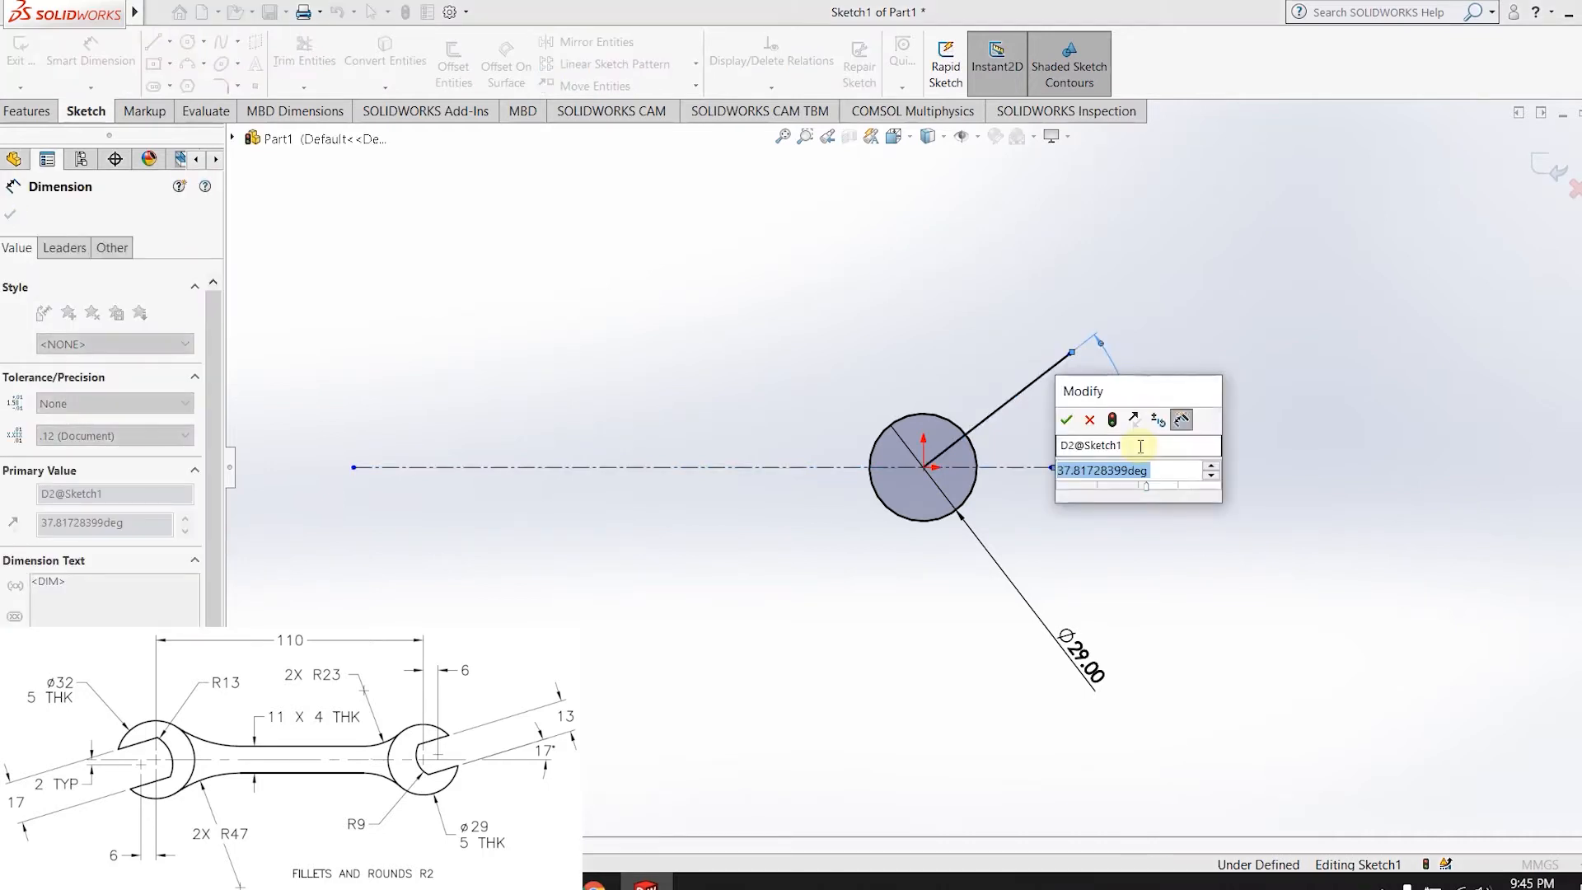
type("17")
key("Return")
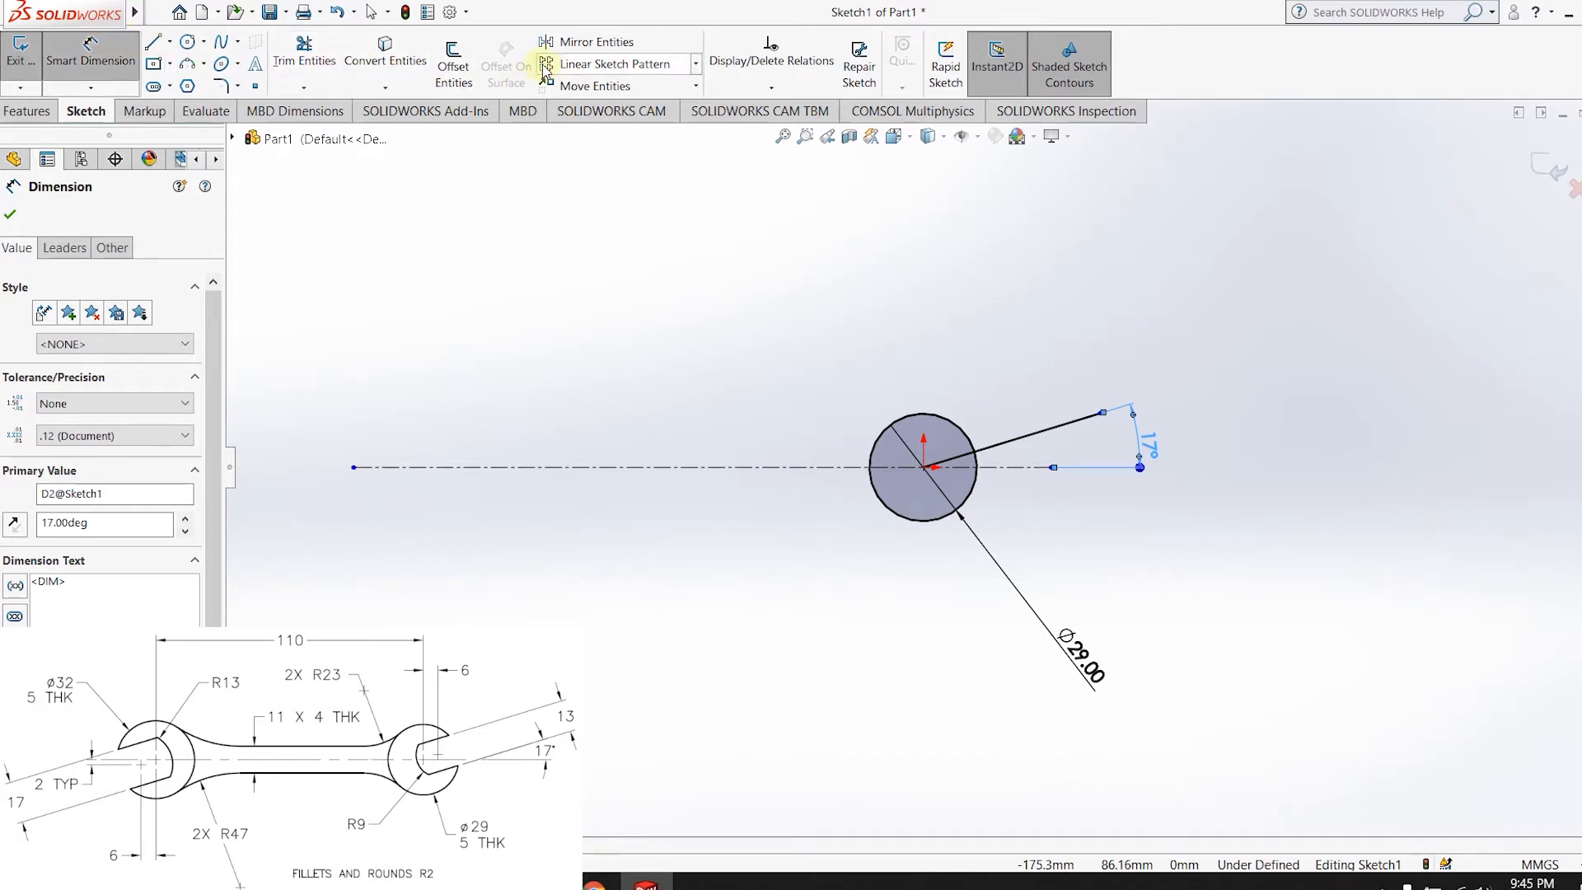
- Set up a reversed offset of the 17° line toward its upper side, trying distances of 13 mm and 7.5 mm
left_click(455, 68)
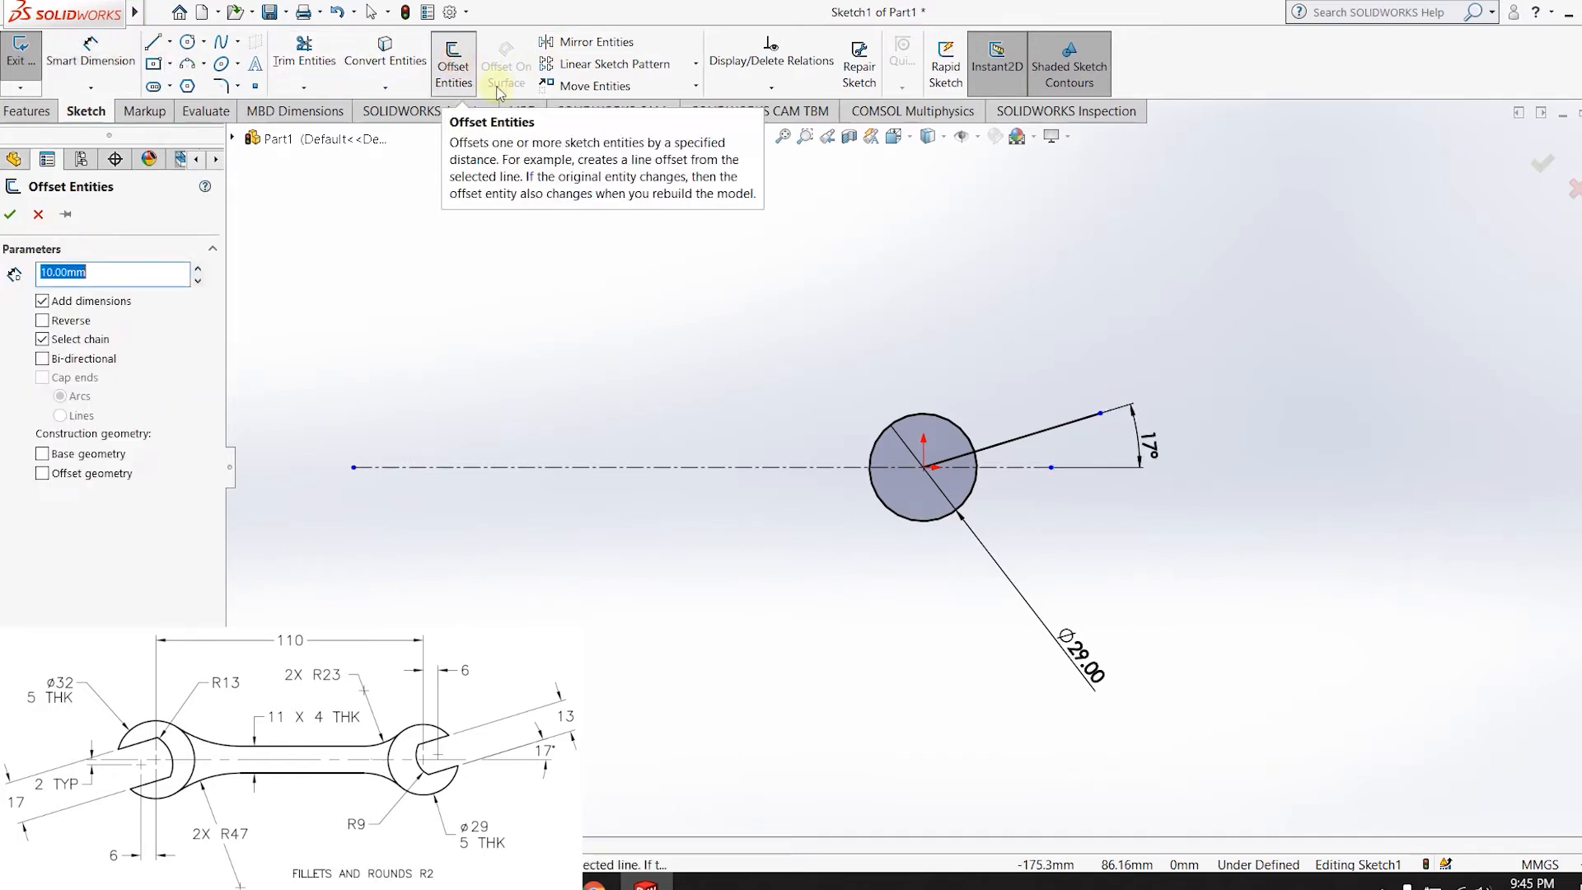
left_click(1040, 432)
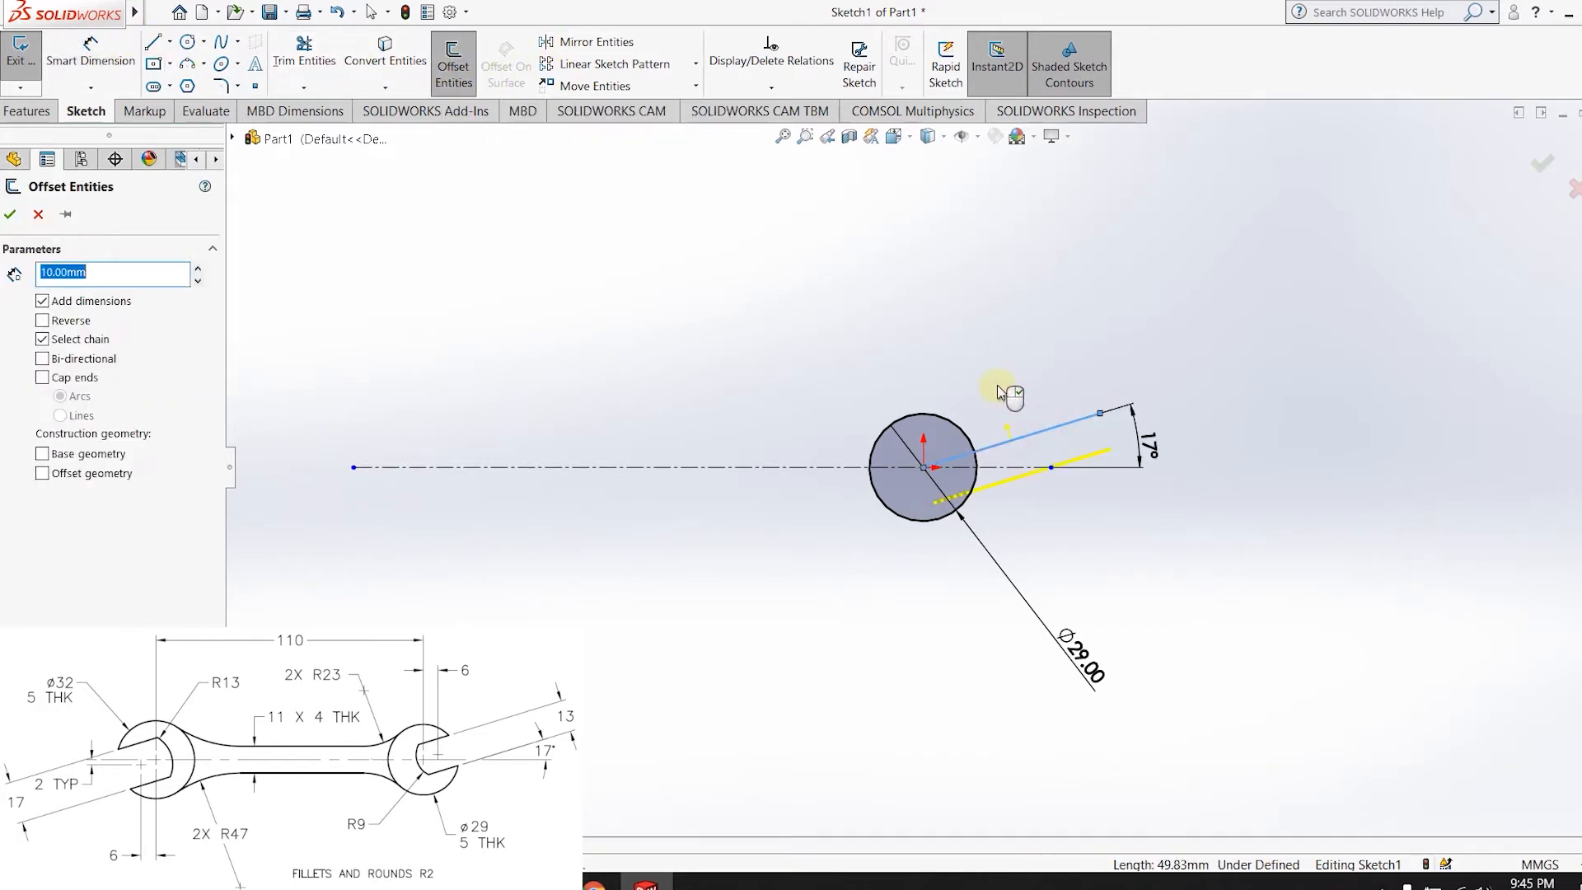
left_click(43, 320)
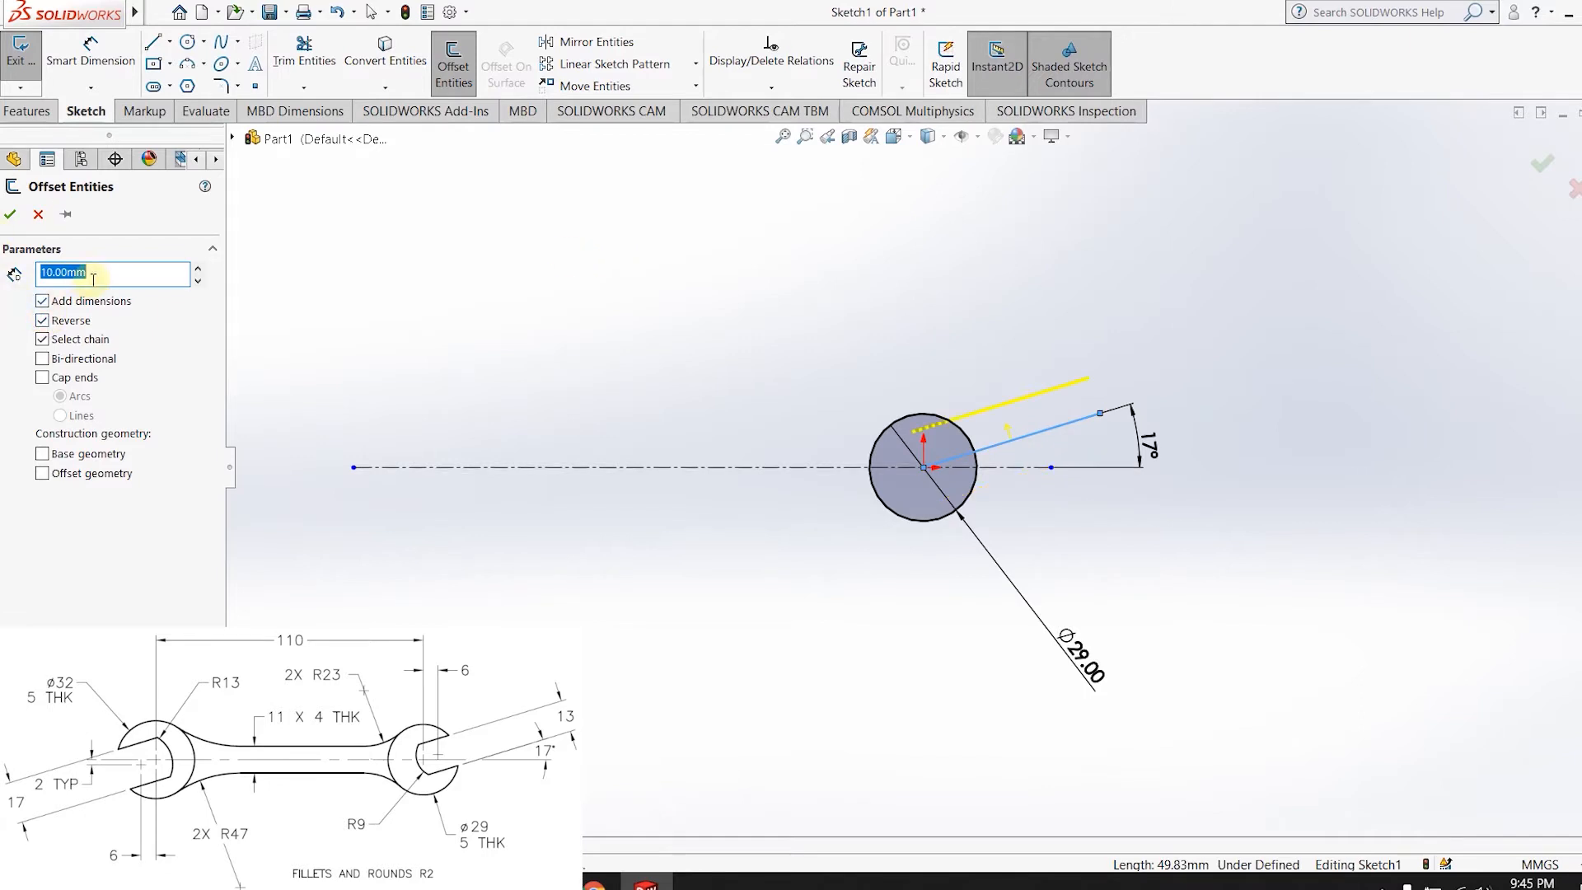
type("1")
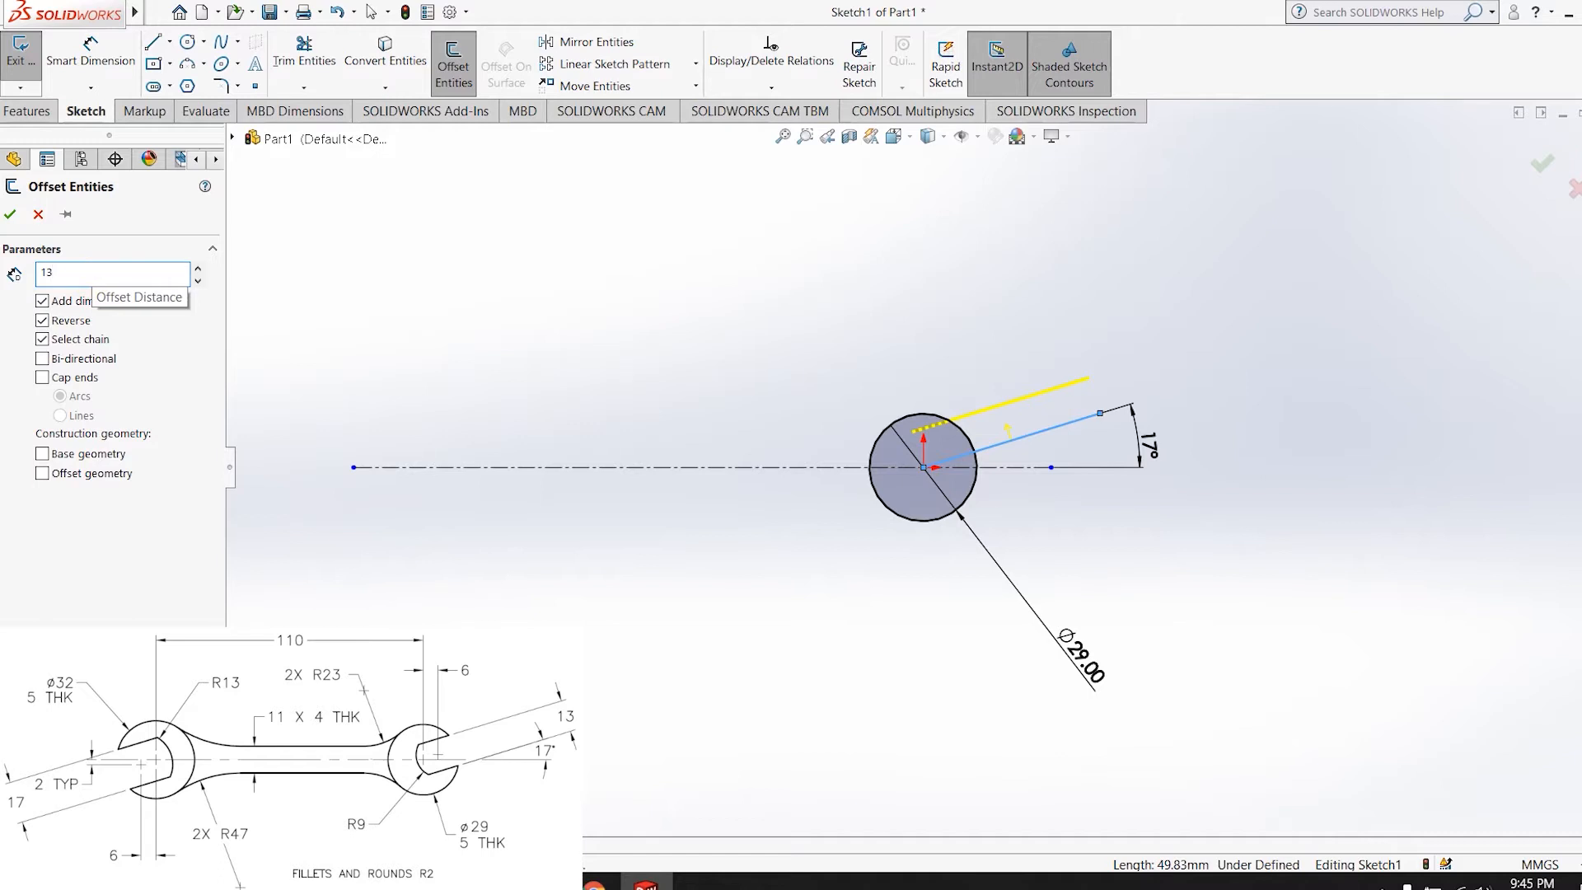
type("3")
key("Return")
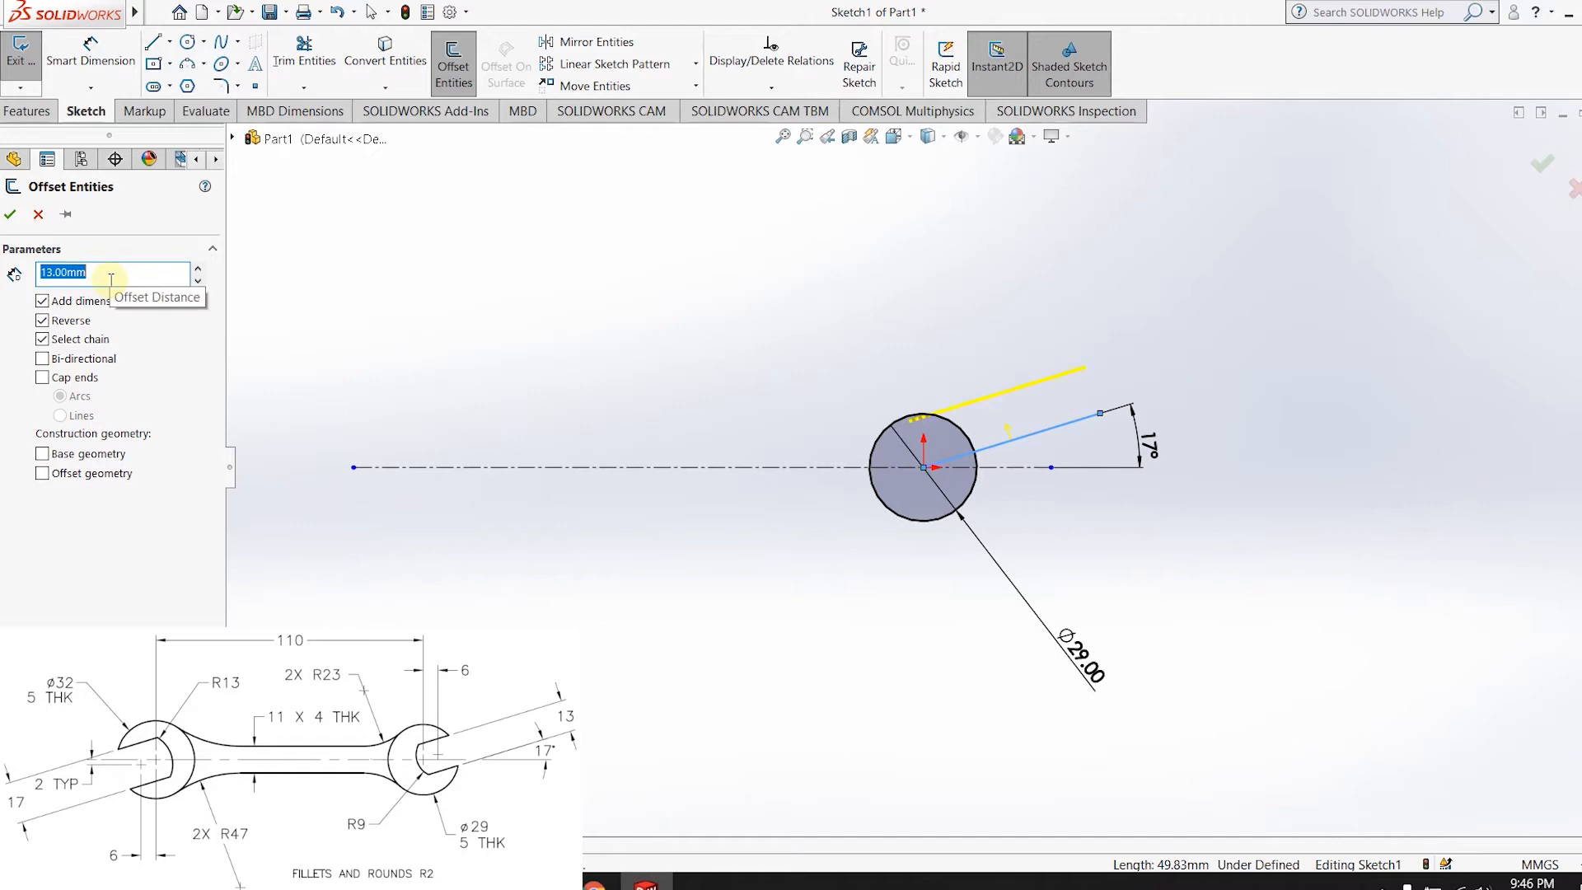
type("7.5")
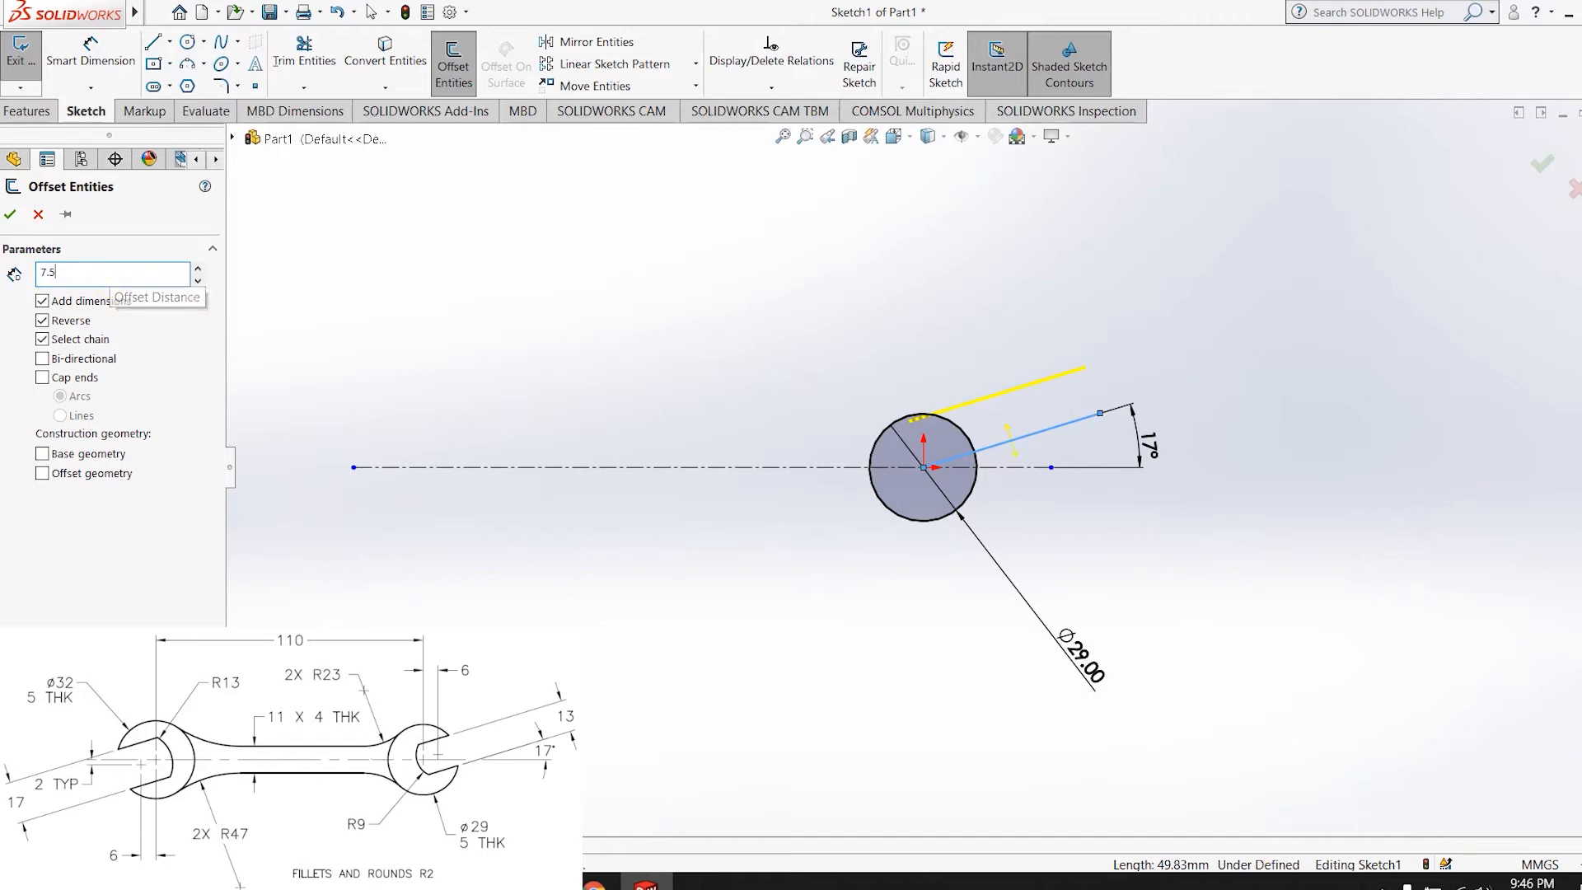
key("Return")
left_click(600, 881)
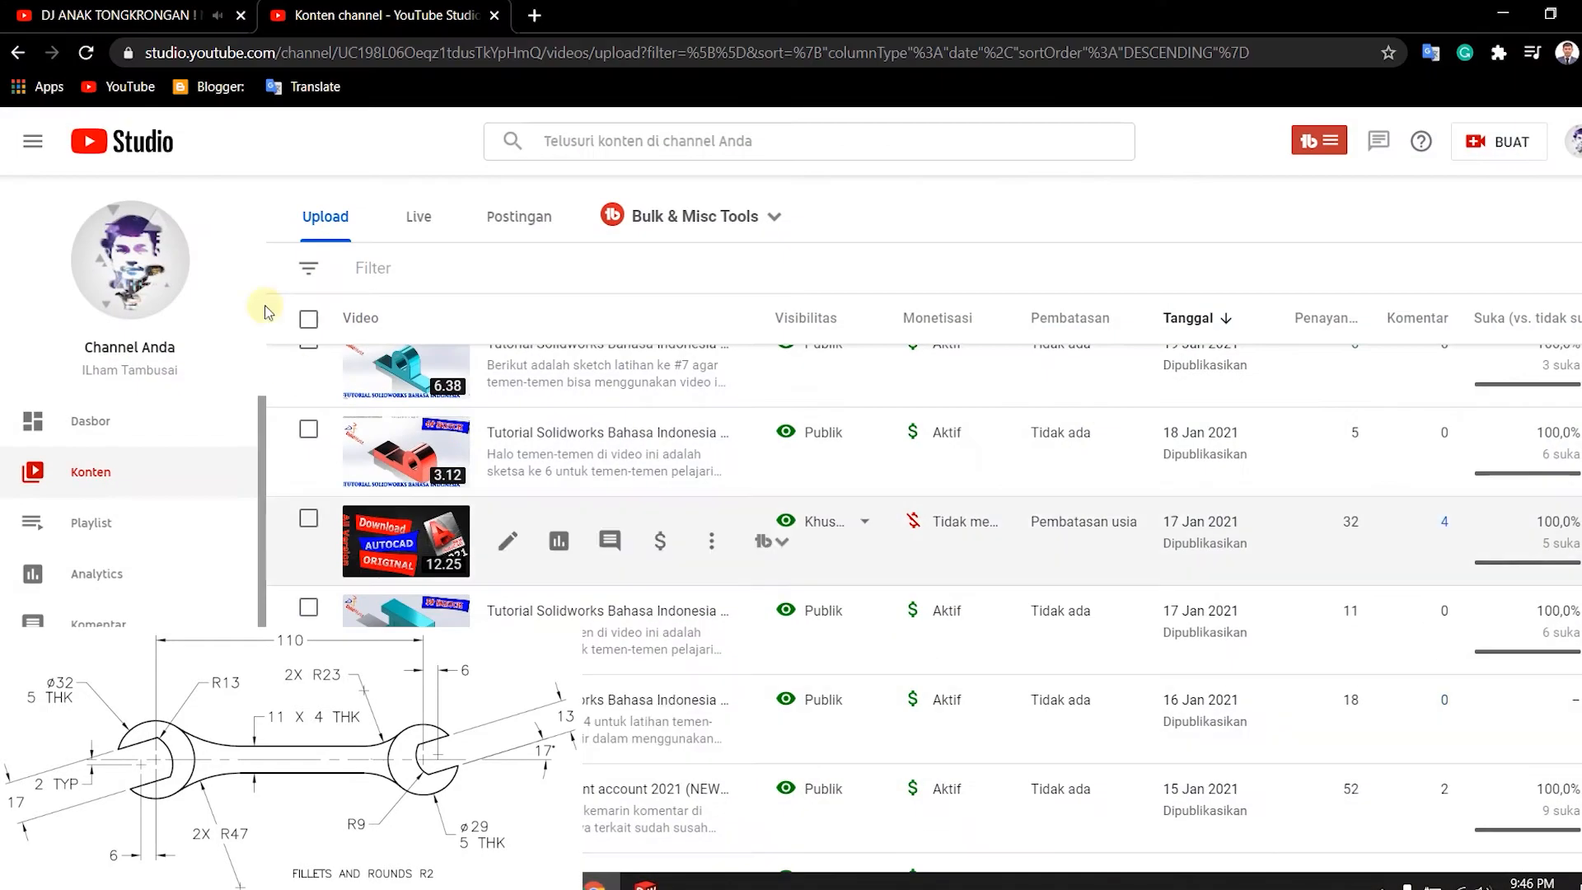
left_click(134, 21)
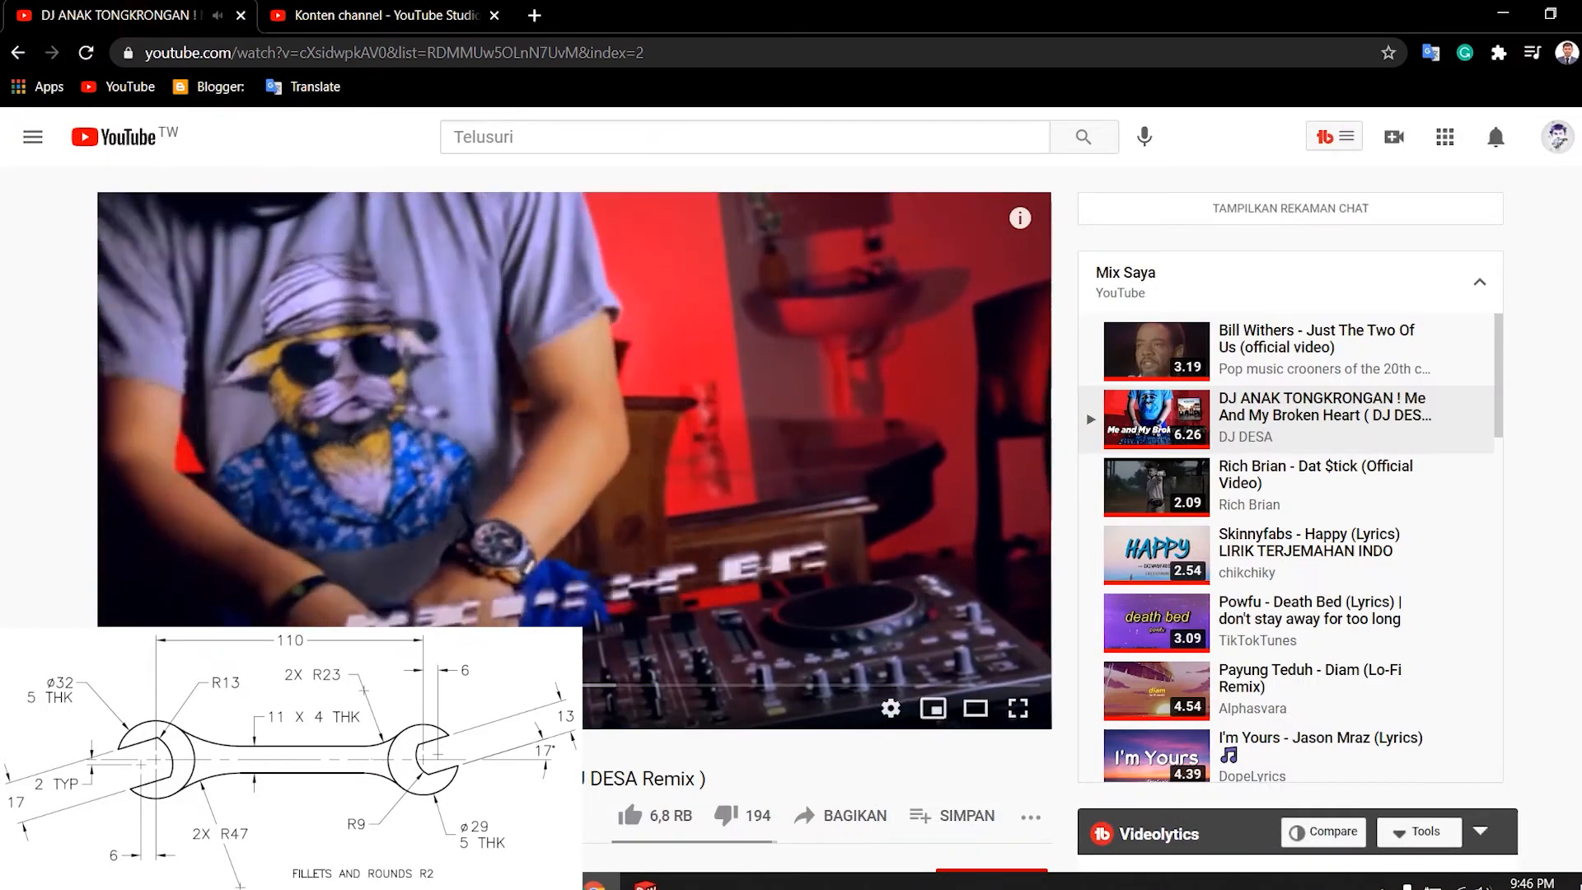
left_click(1504, 14)
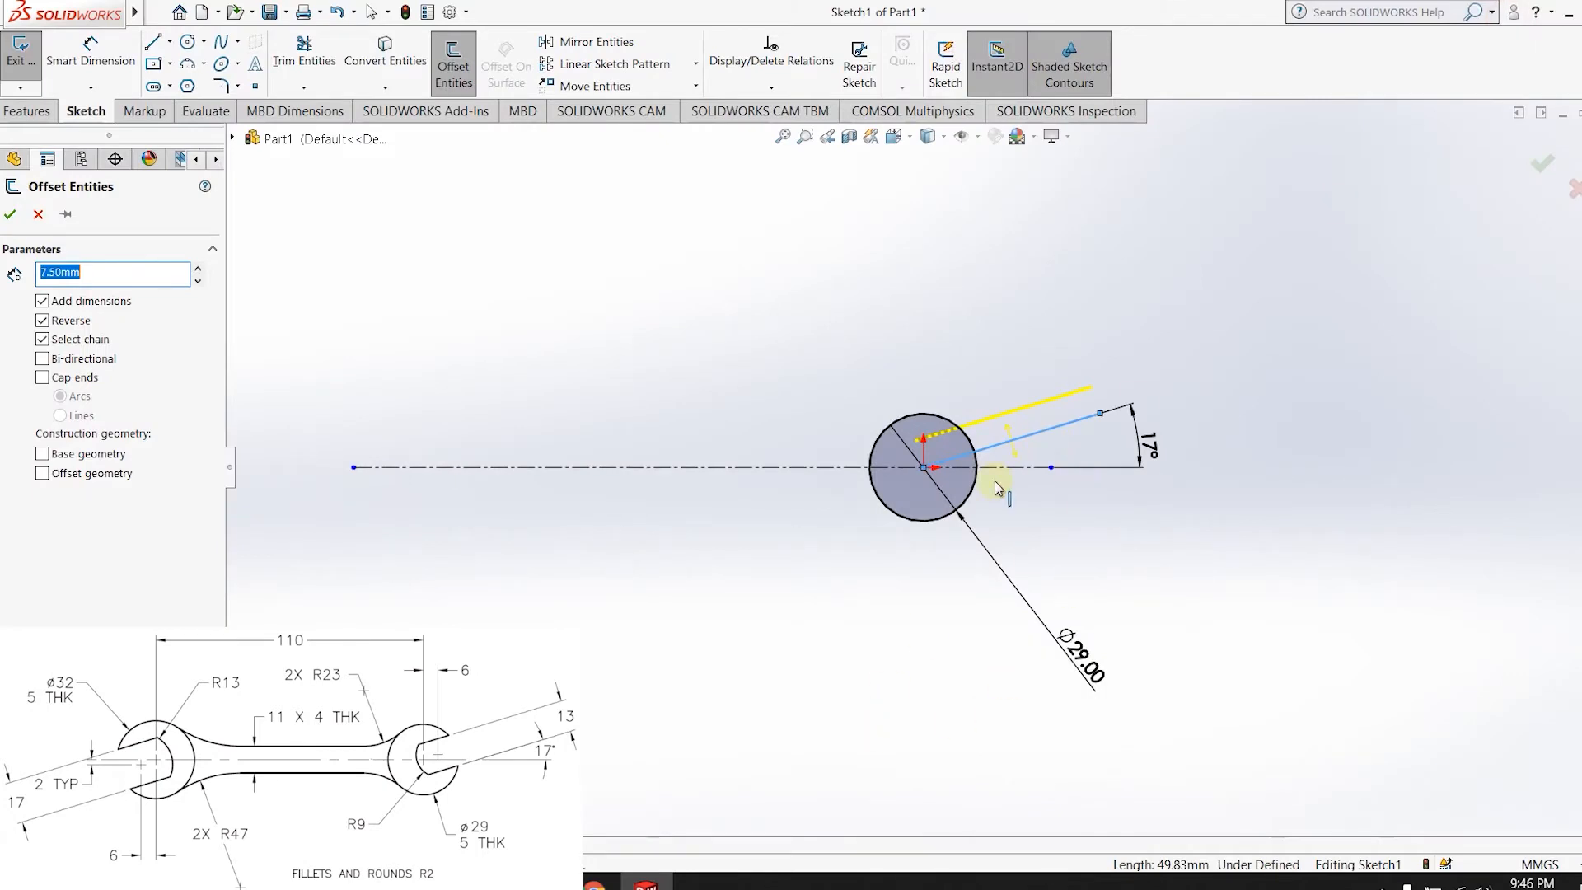
- Set the 17° line's offset distance to 6.5 mm, make it bi-directional, and accept the offset
type("6.5")
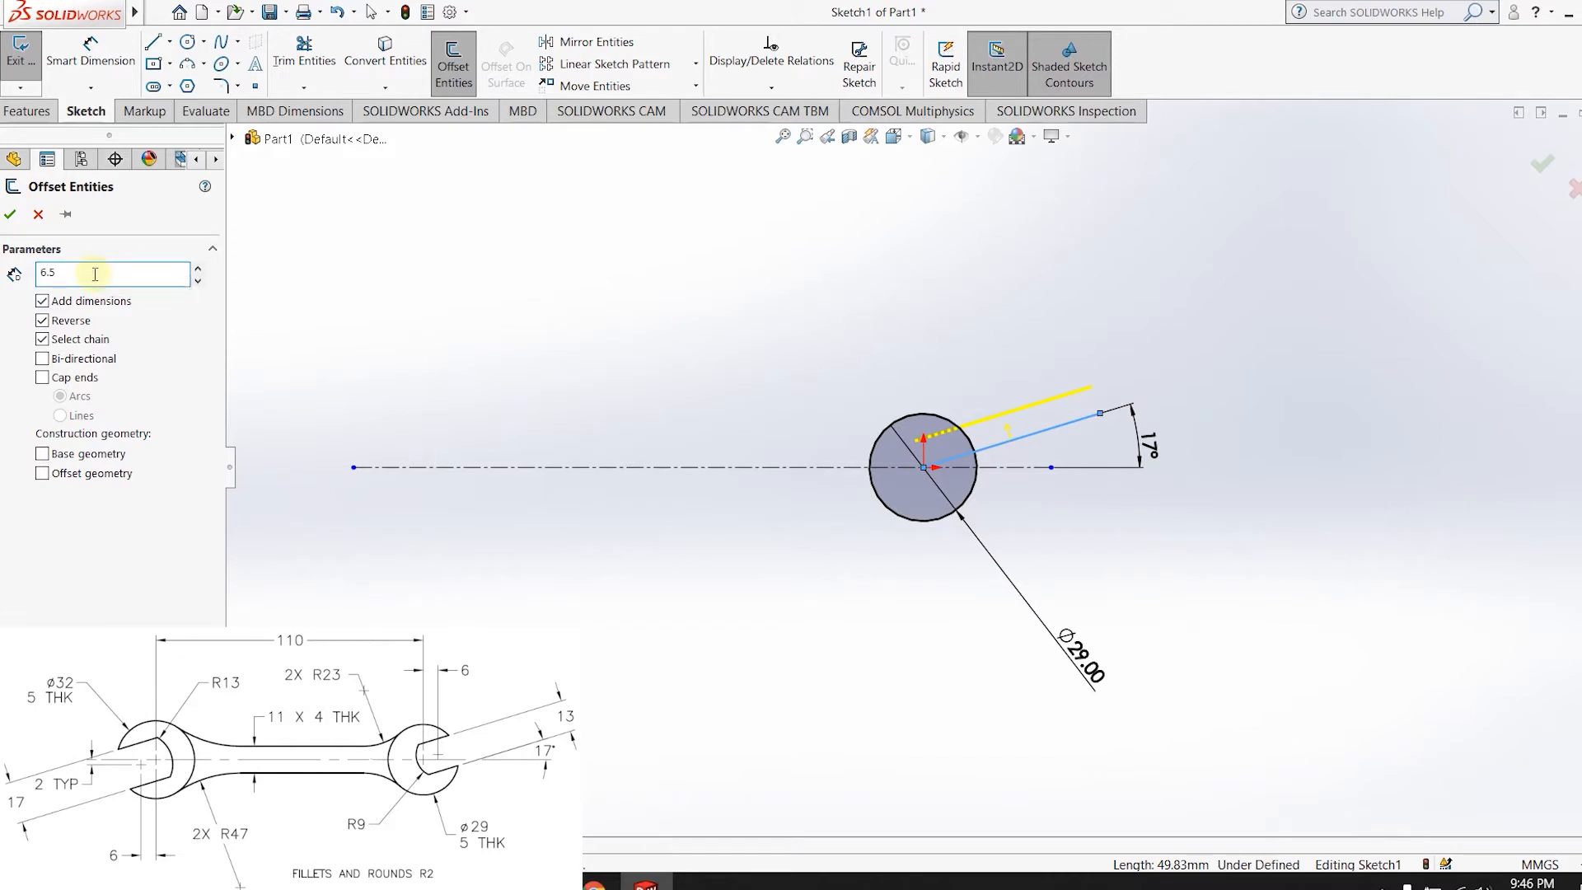
key("Return")
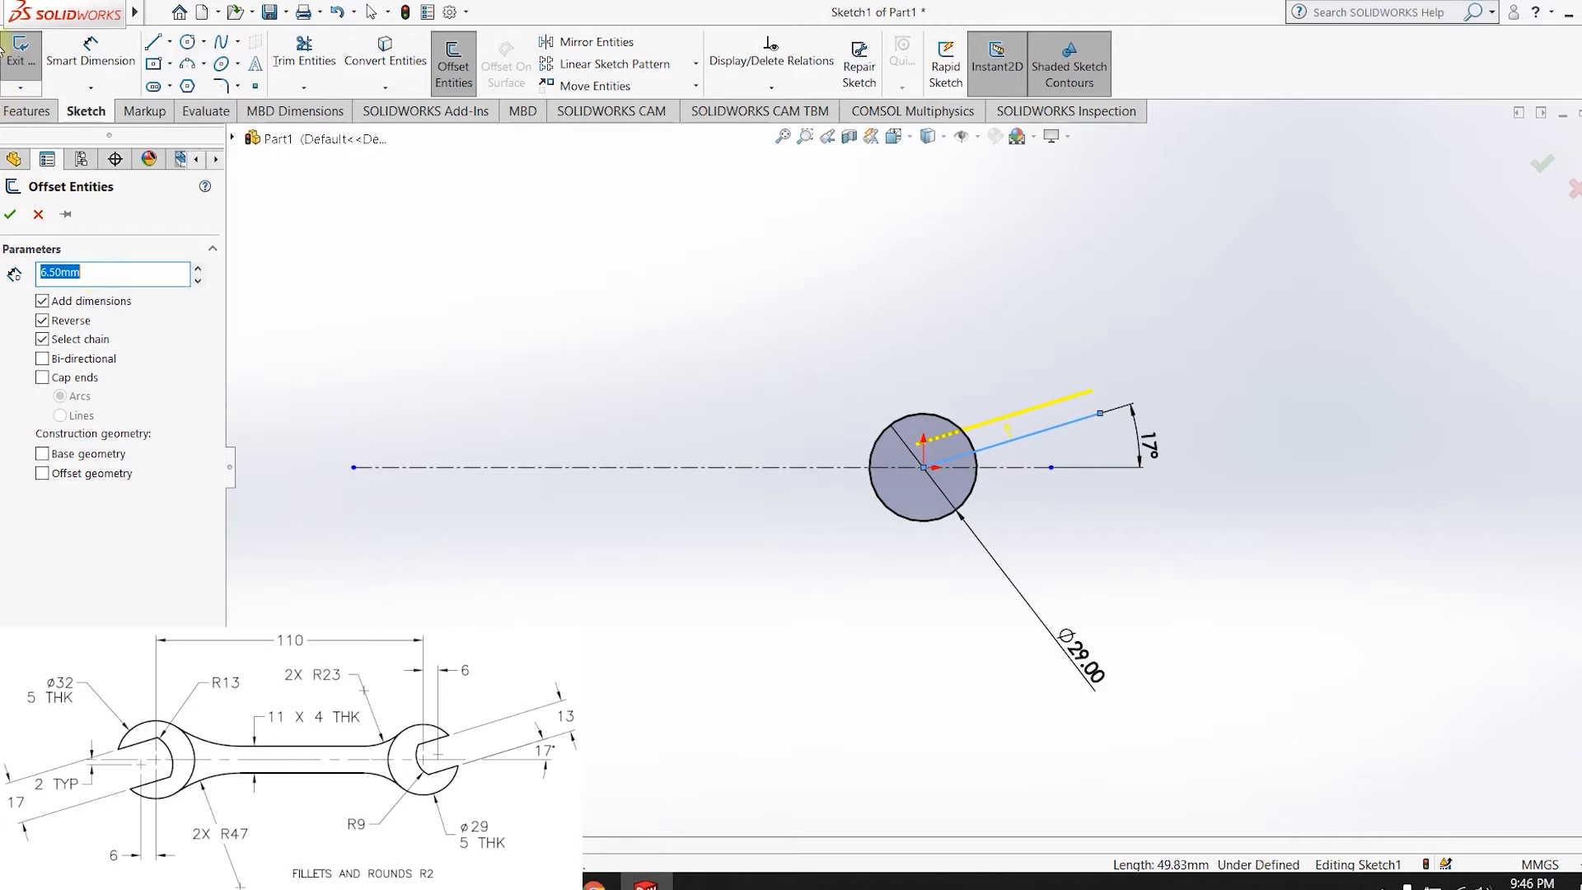
left_click(43, 362)
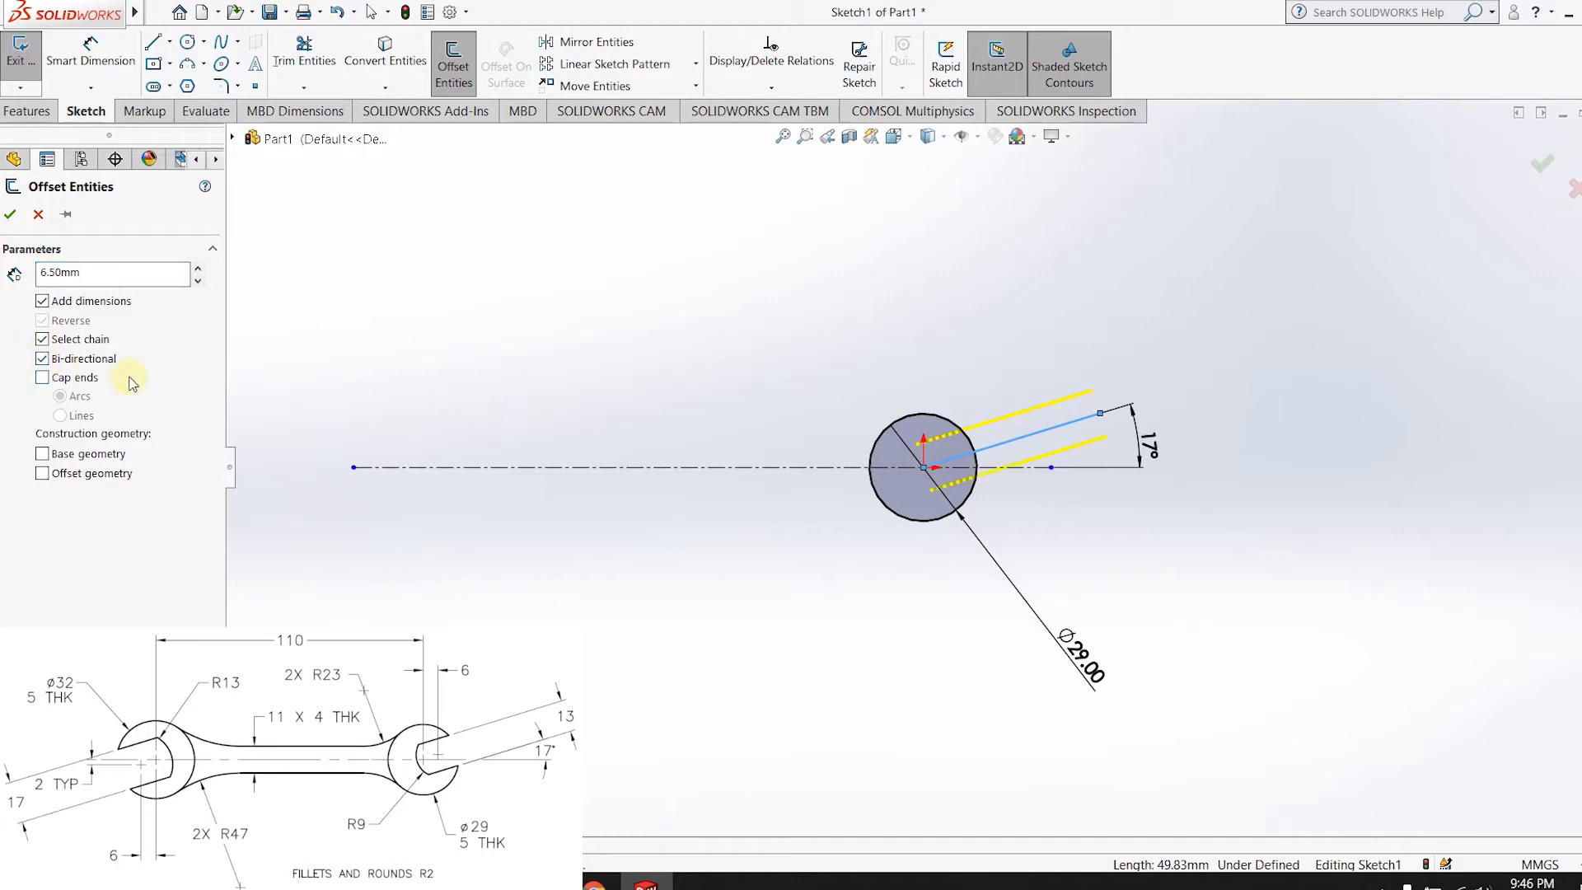
left_click(11, 216)
- Place a sketch point on the 17° line inside the 29 mm circle, a short distance from the origin
scroll(1034, 422, "down", 5)
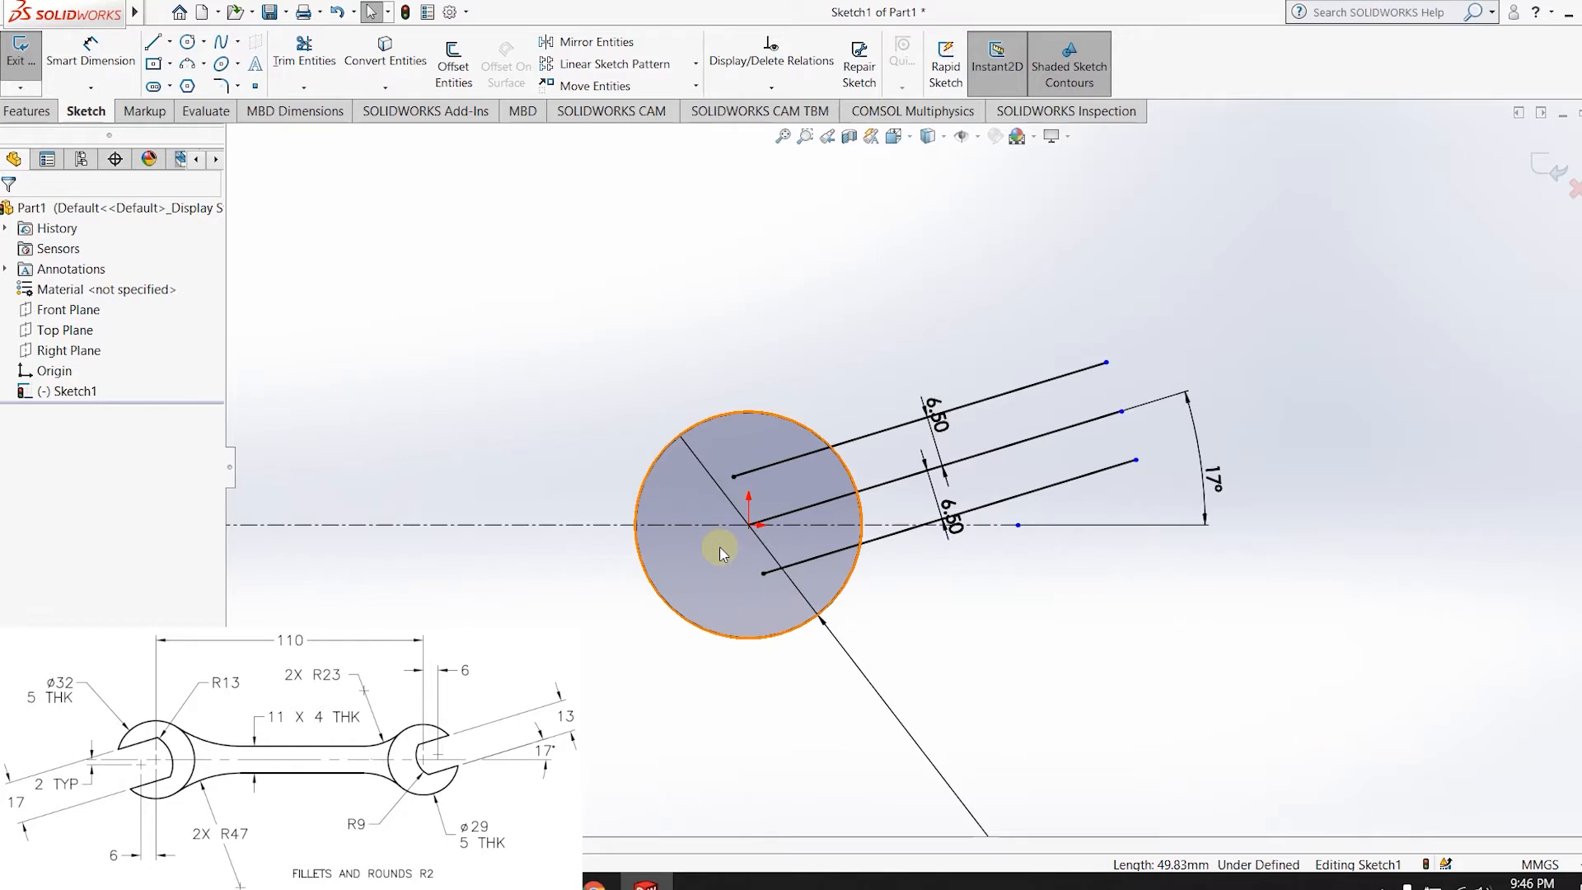
left_click(188, 43)
left_click(255, 86)
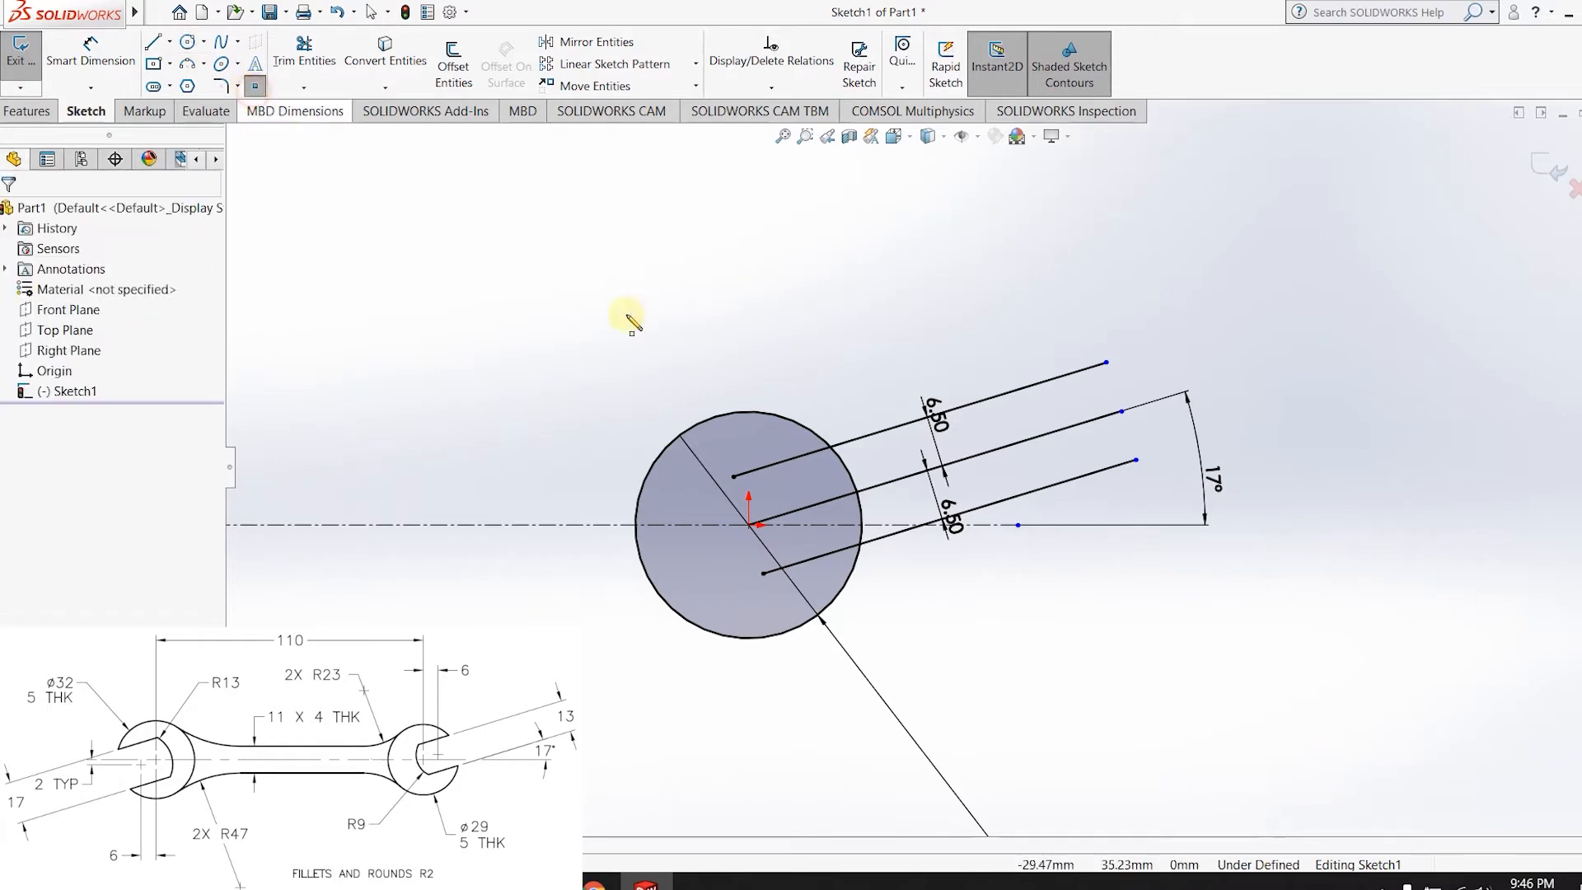
left_click(797, 510)
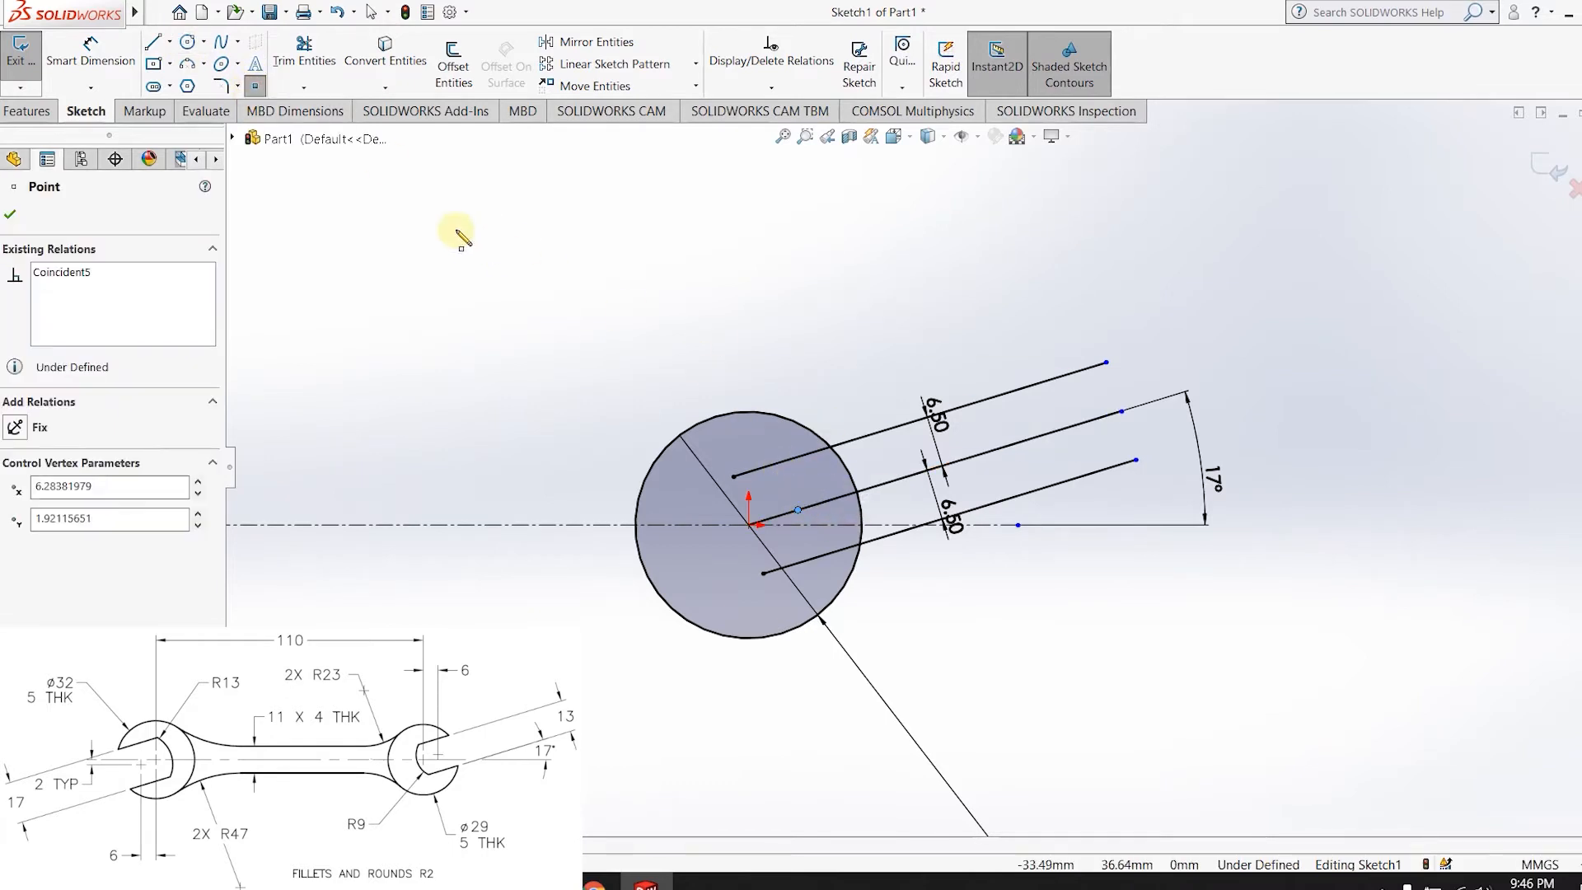
- Dimension the horizontal distance between the sketch point and the origin and set it to 6 mm
left_click(91, 51)
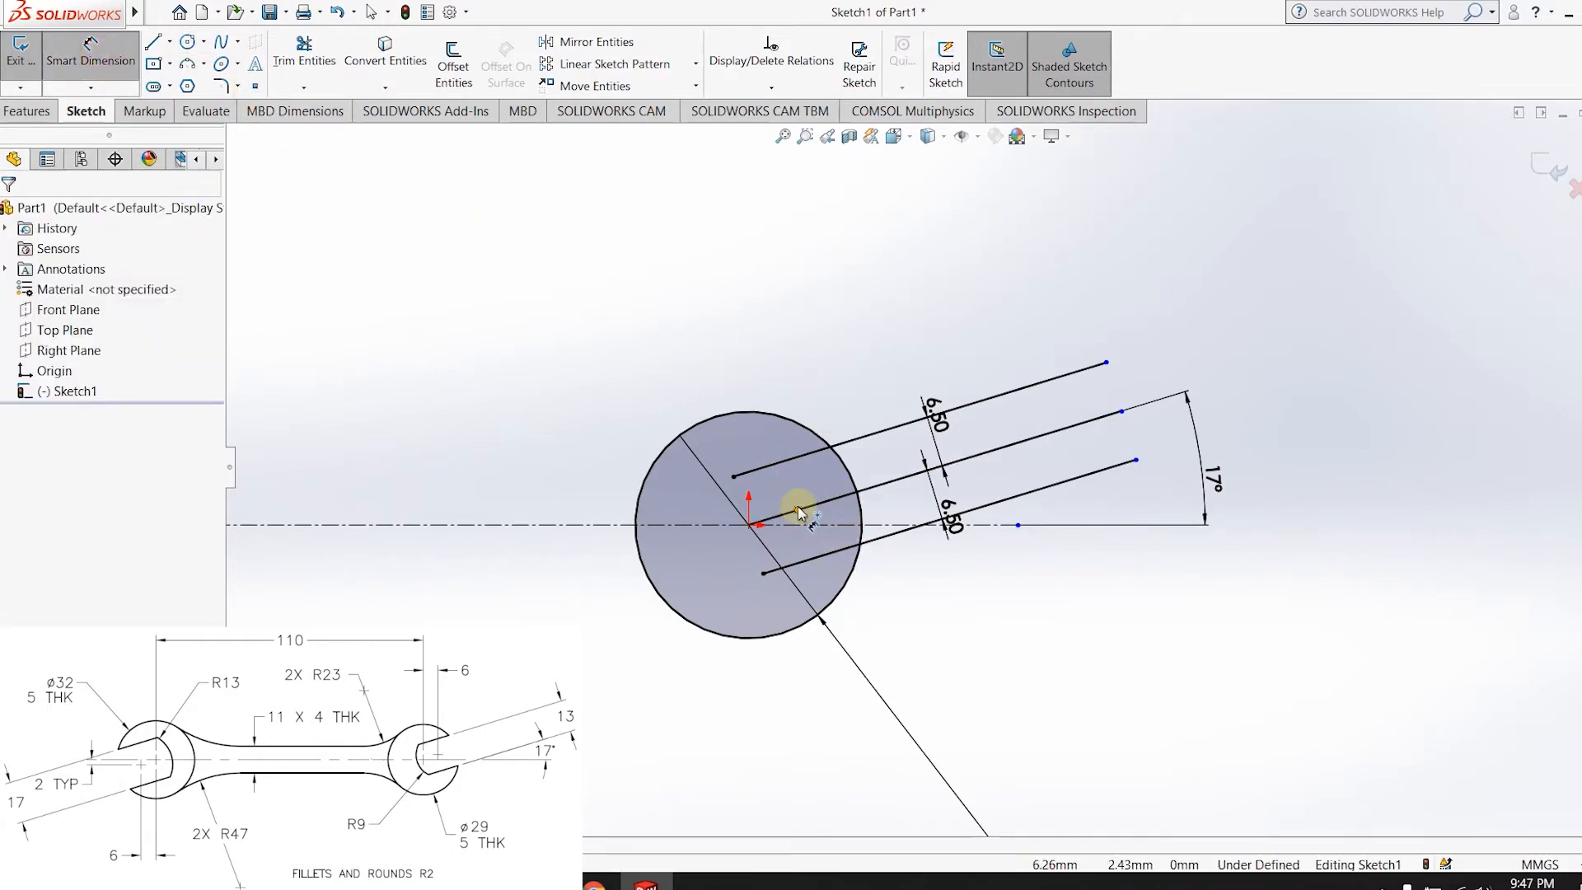
left_click(798, 508)
left_click(749, 525)
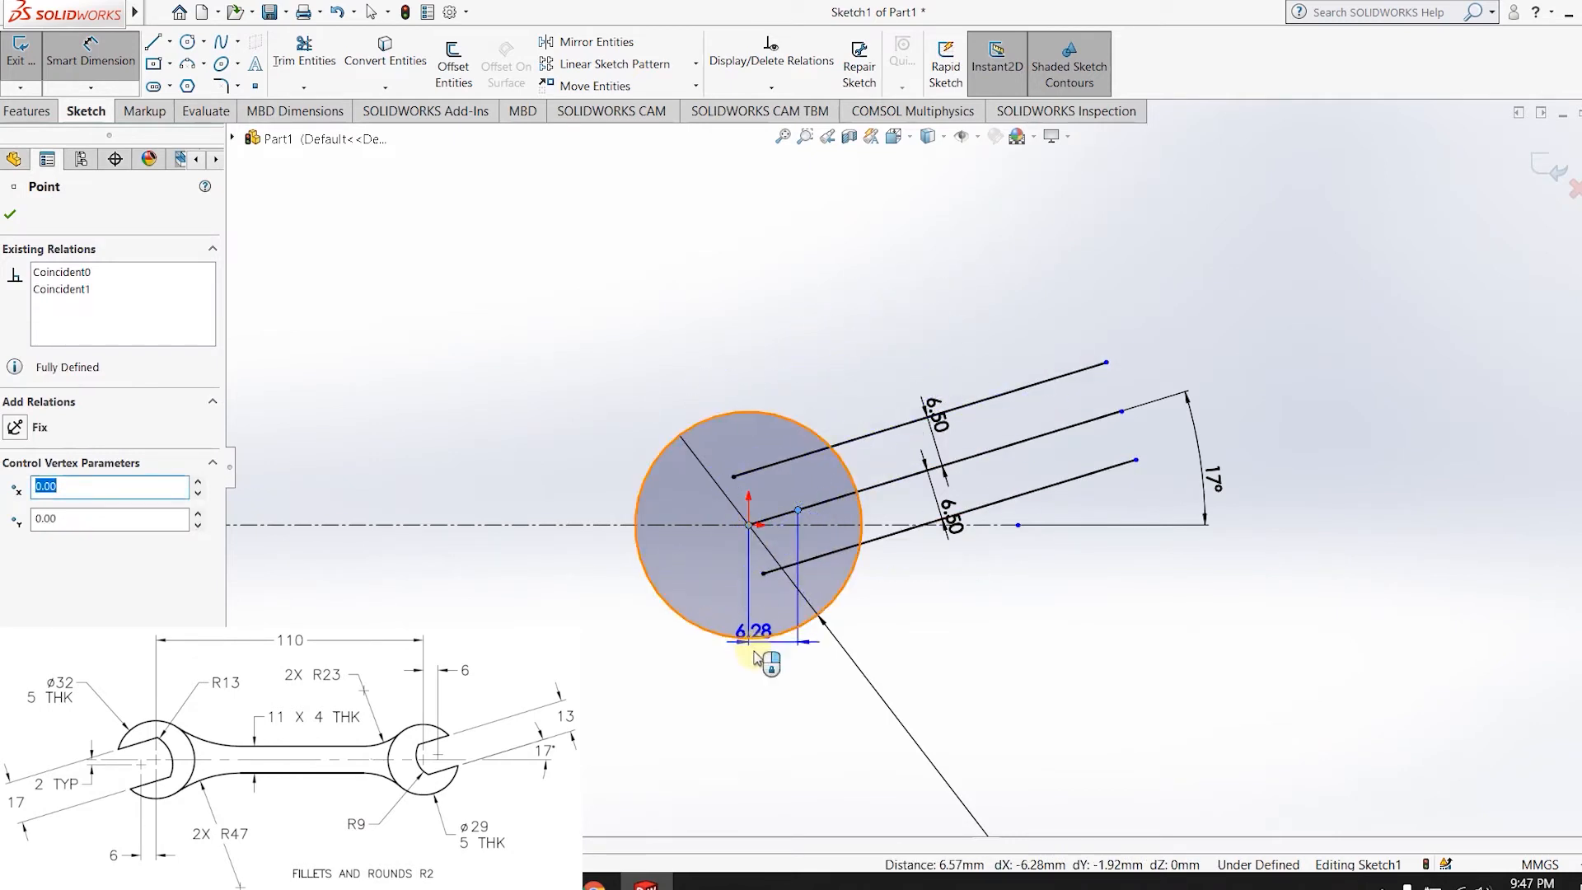
left_click(764, 705)
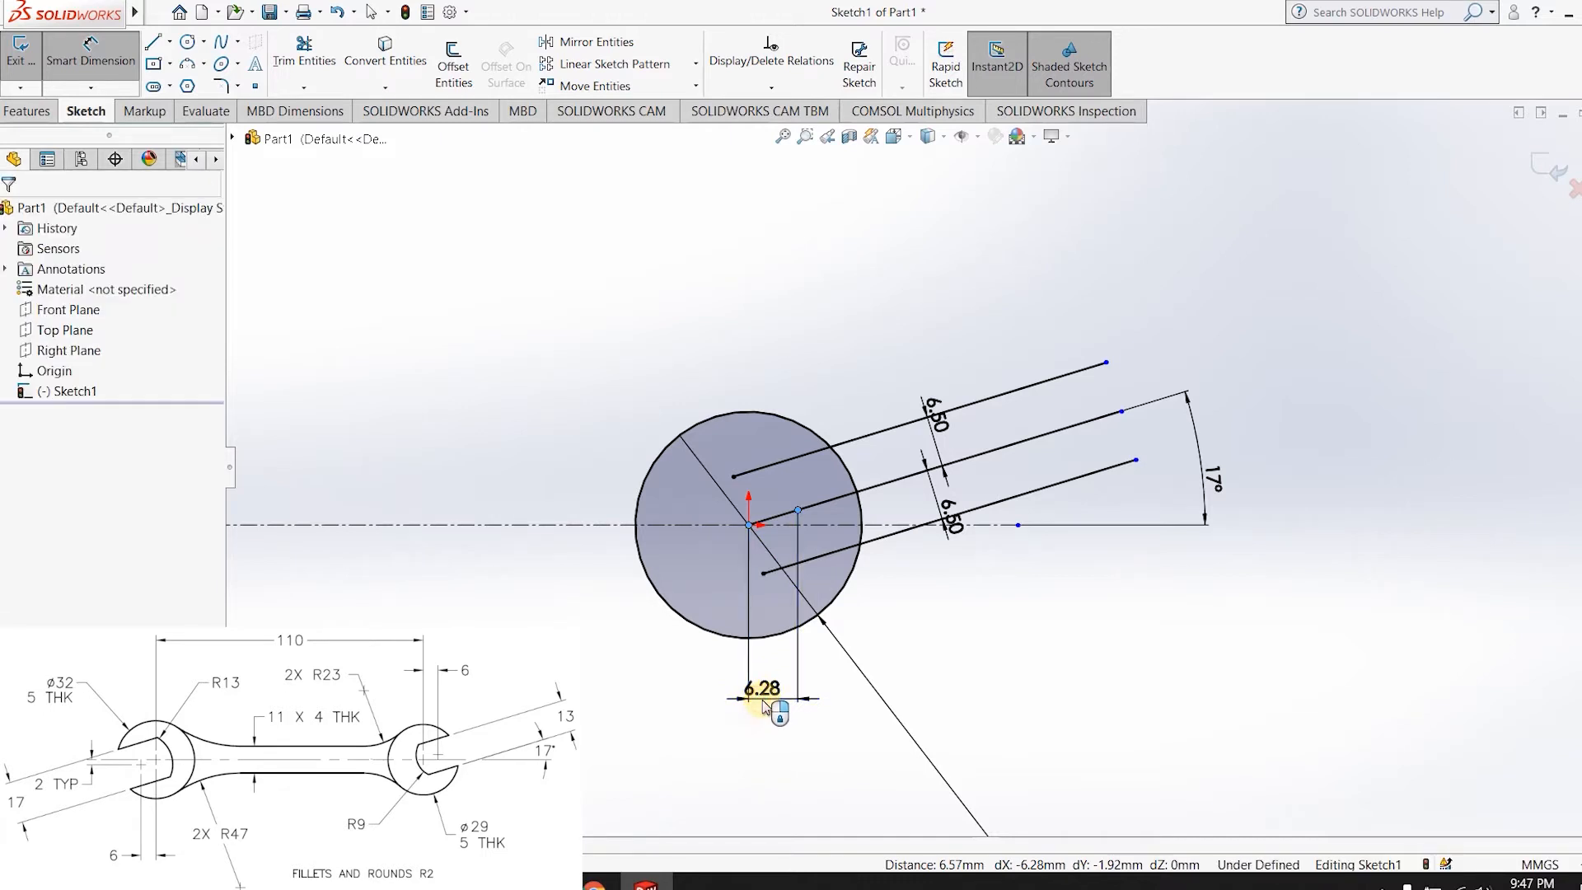
type("6")
key("Return")
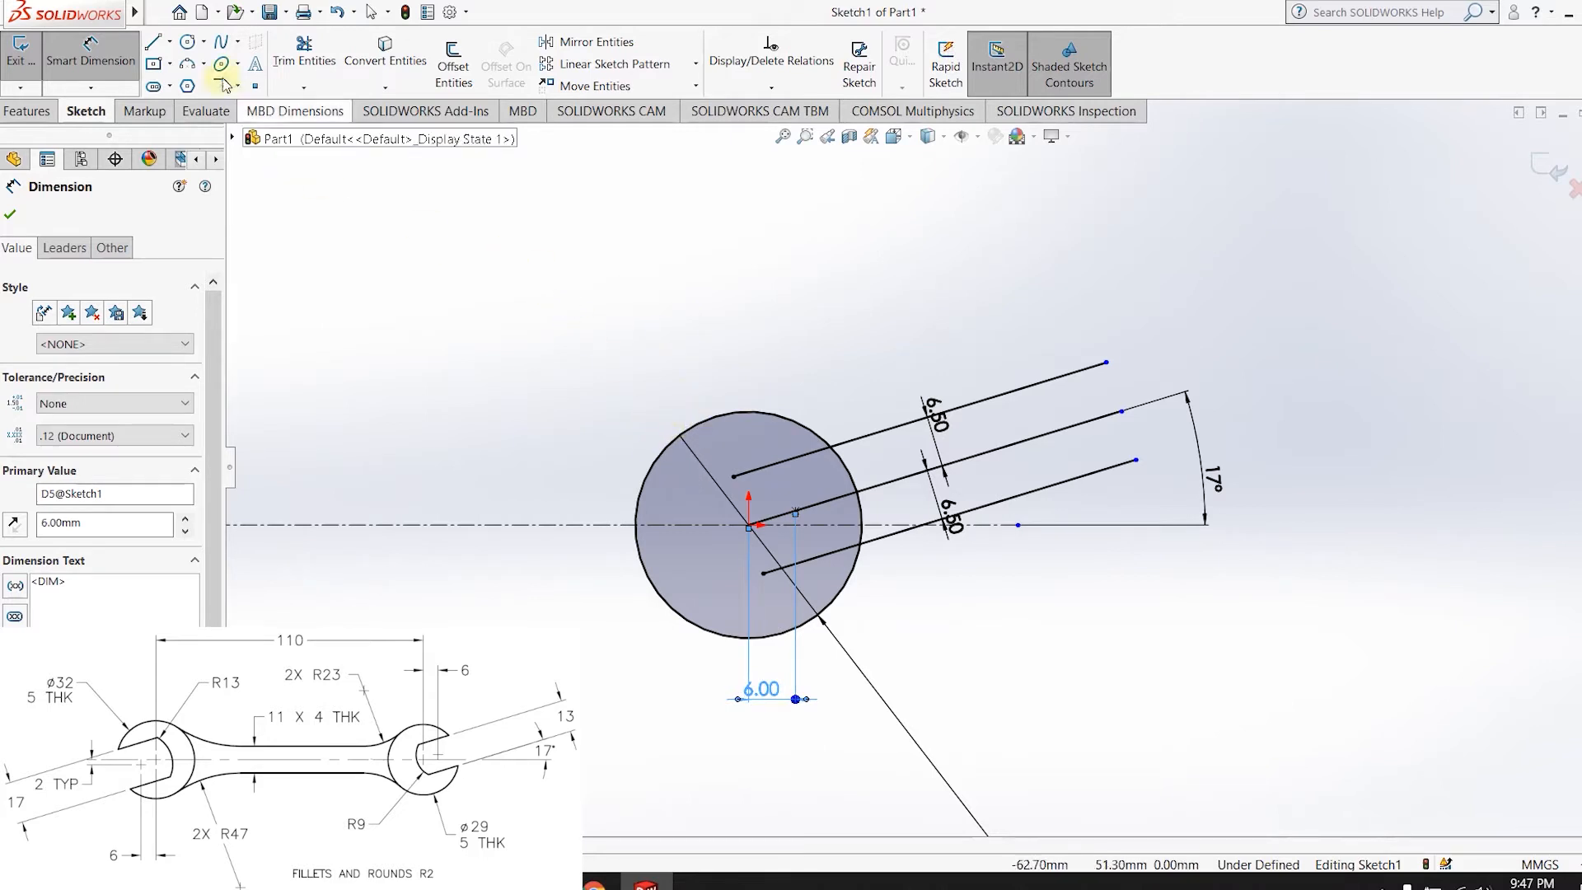
- Draw a circle with a radius of about 5.5 mm centered on the sketch point of the 17° line
left_click(188, 42)
left_click(796, 512)
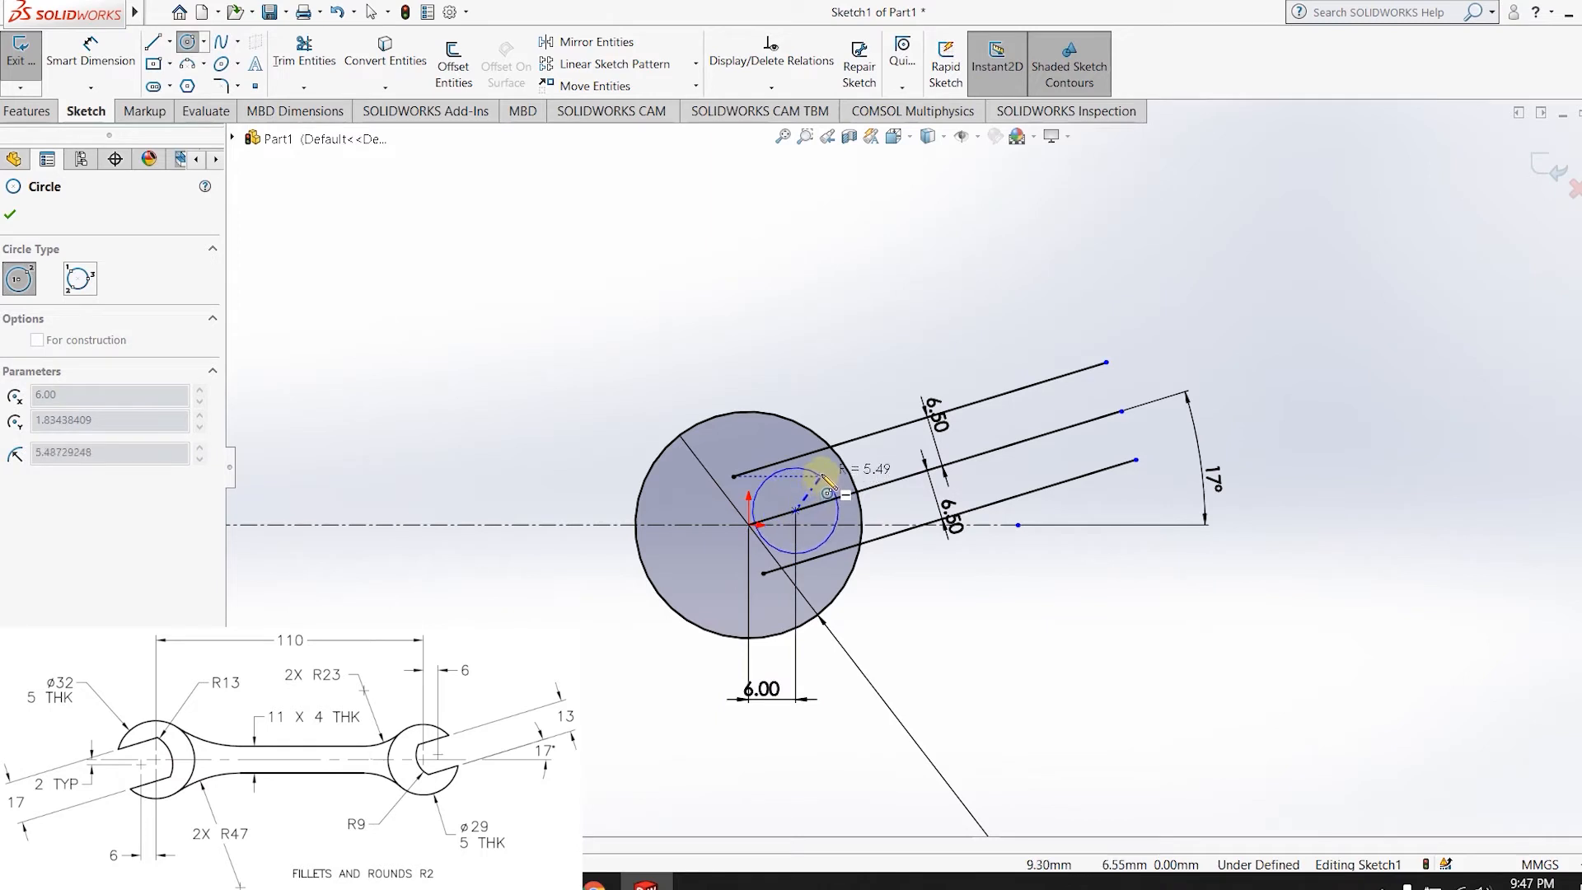
left_click(822, 475)
- Dimension the inner circle's diameter and set it to 9 mm
left_click(109, 51)
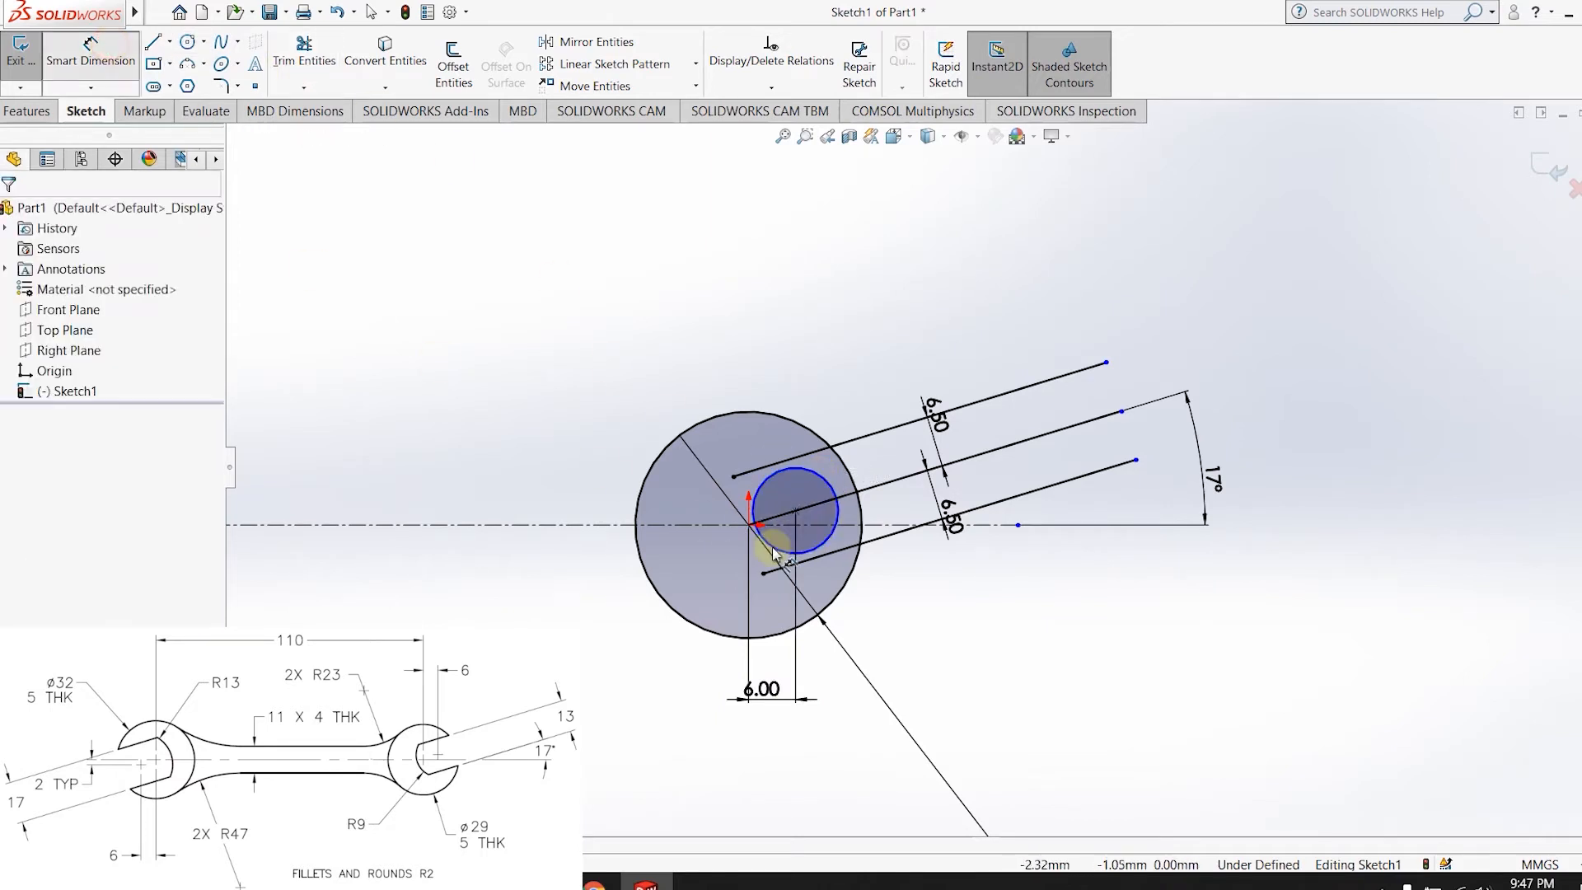
left_click(837, 497)
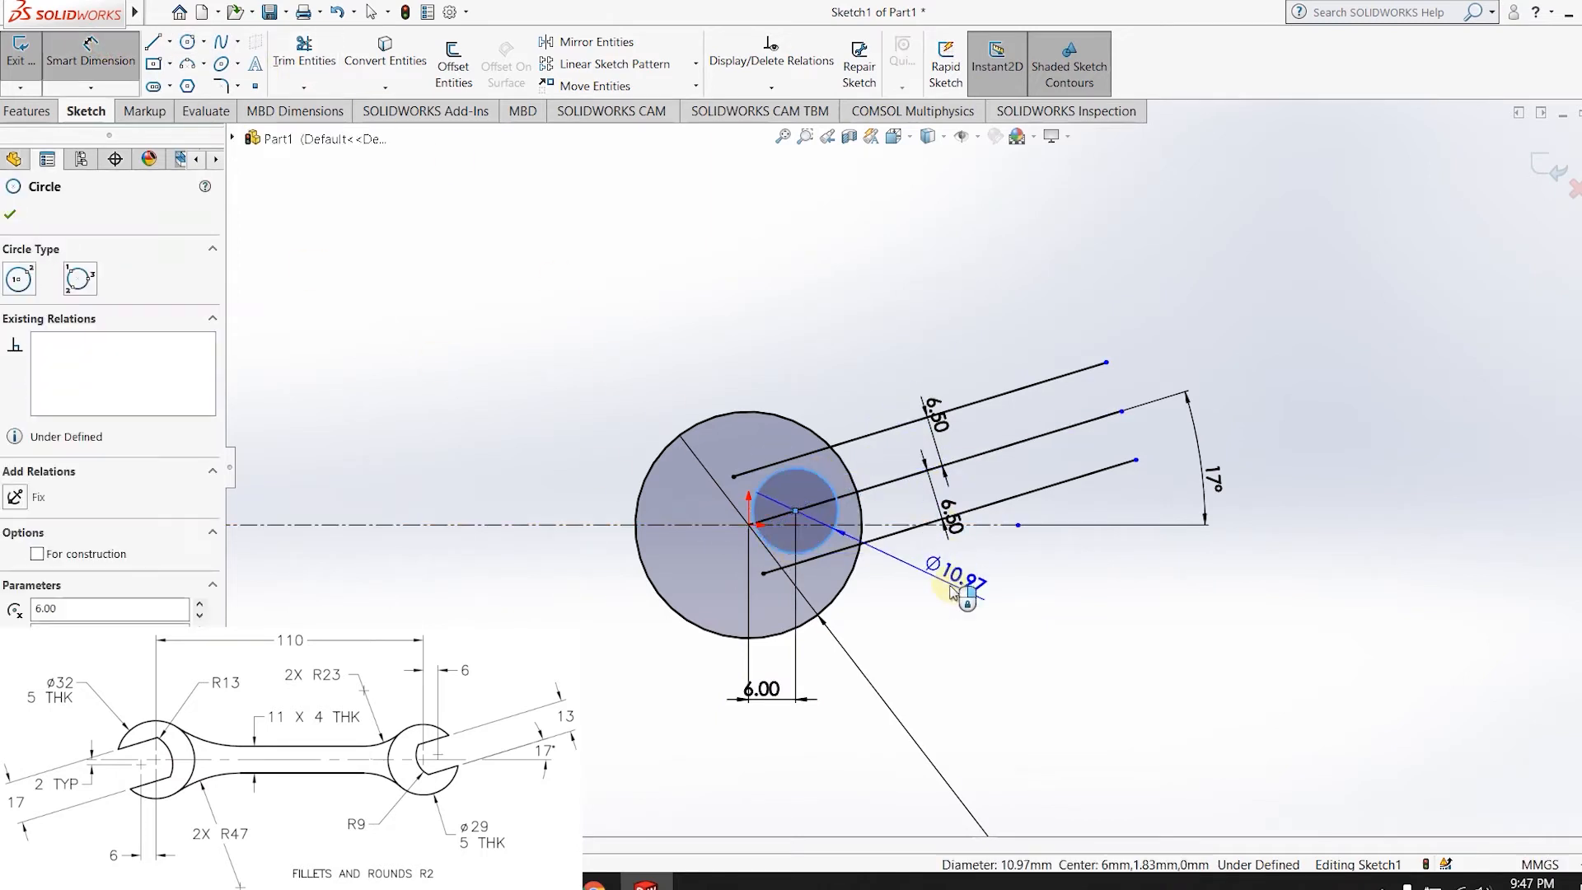
left_click(935, 626)
type("9")
key("Return")
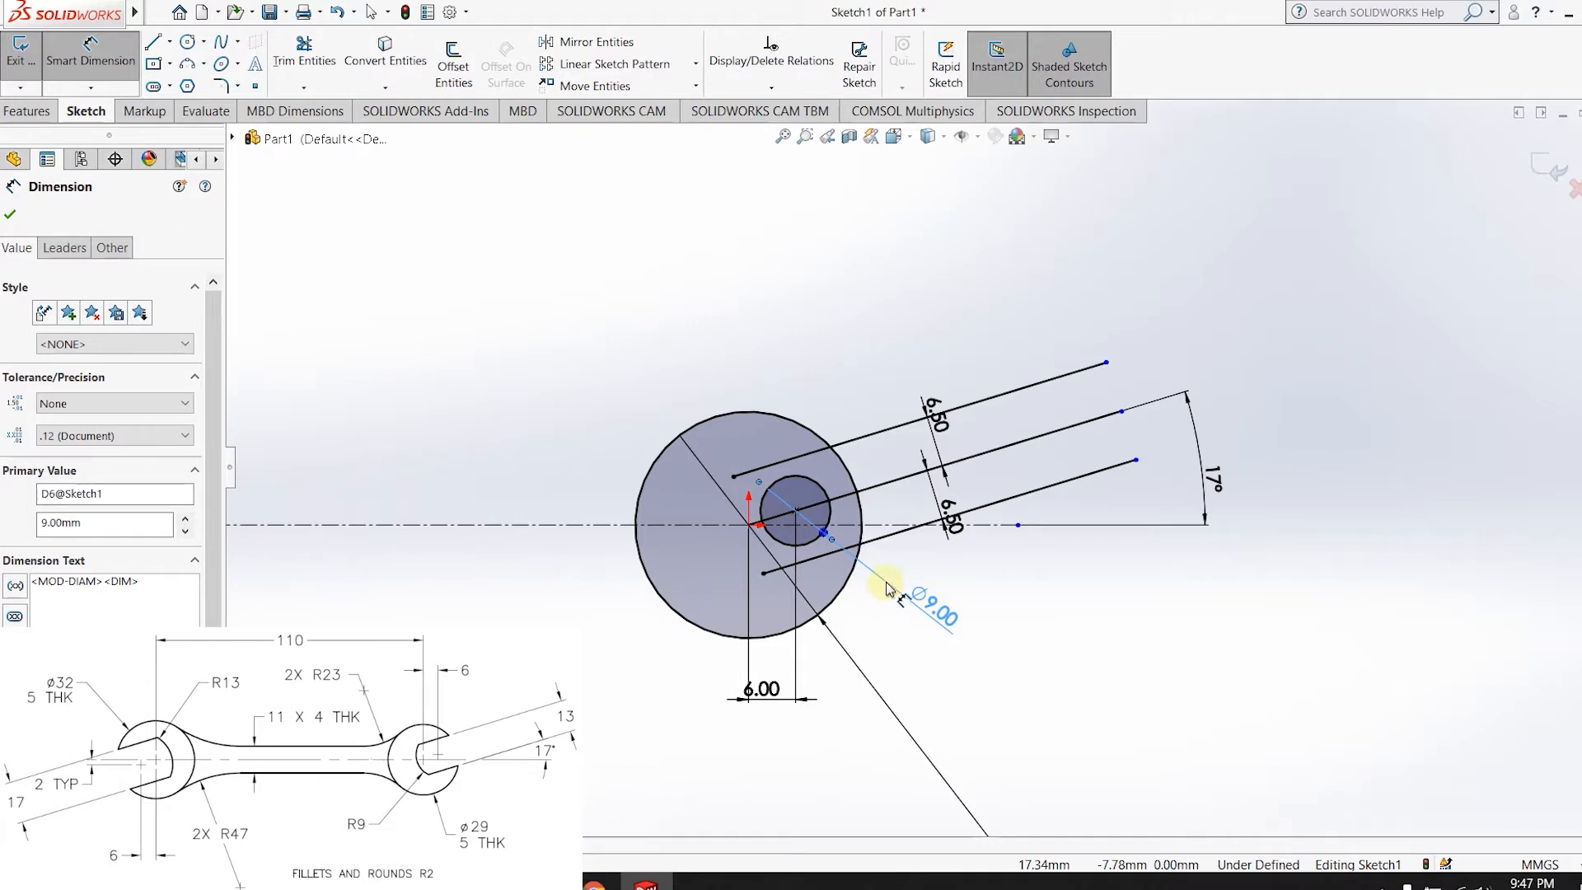
- Change the inner circle's diameter to 18 mm and leave the dimension command
double_click(927, 602)
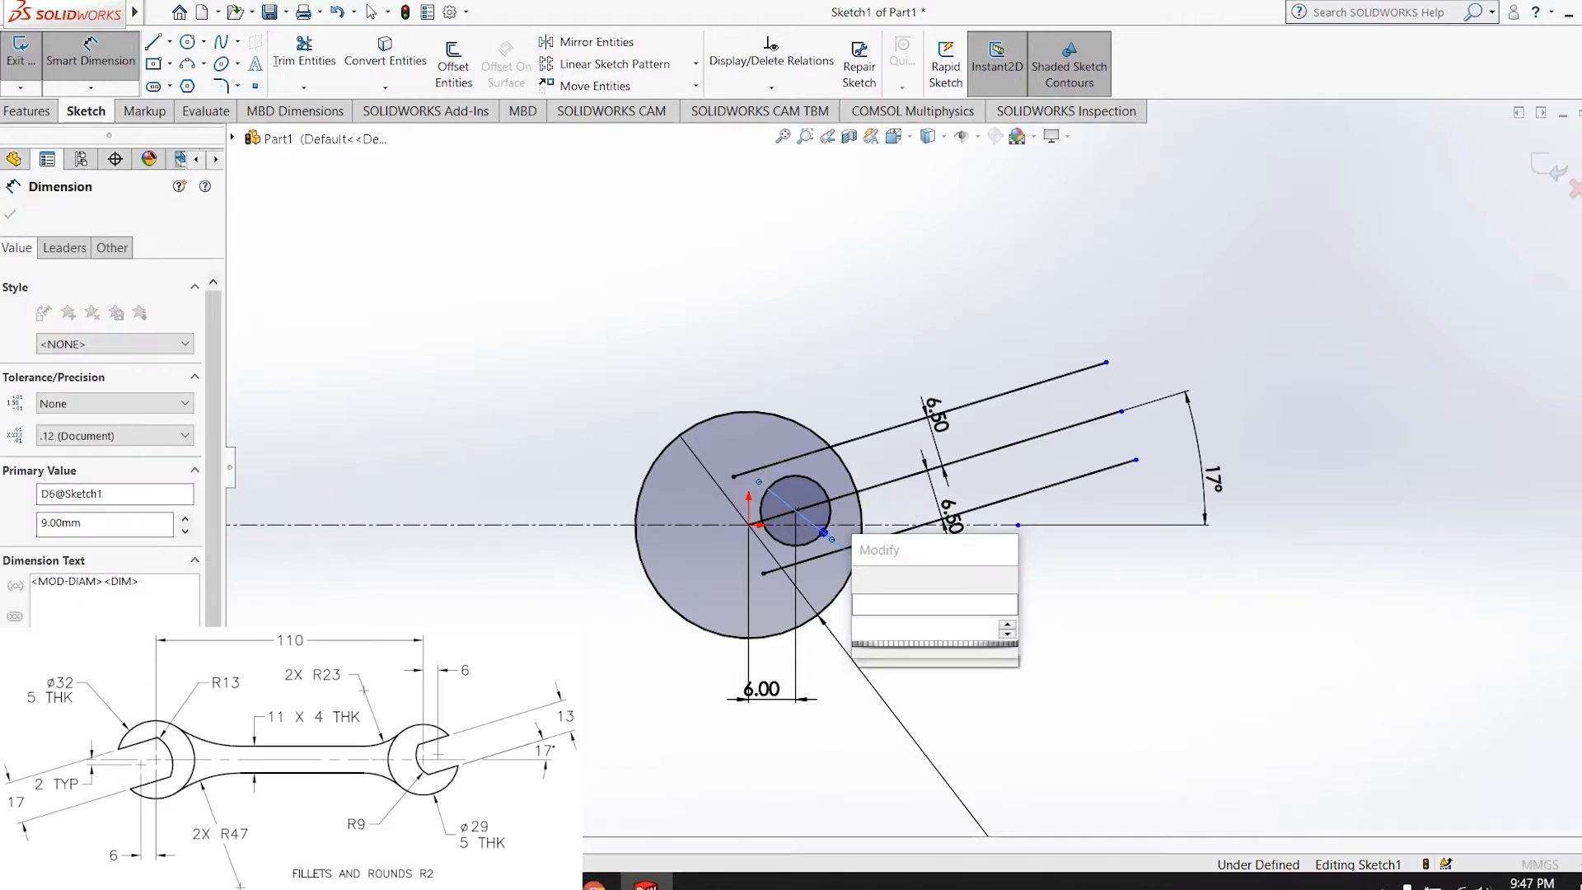
type("18")
key("Return")
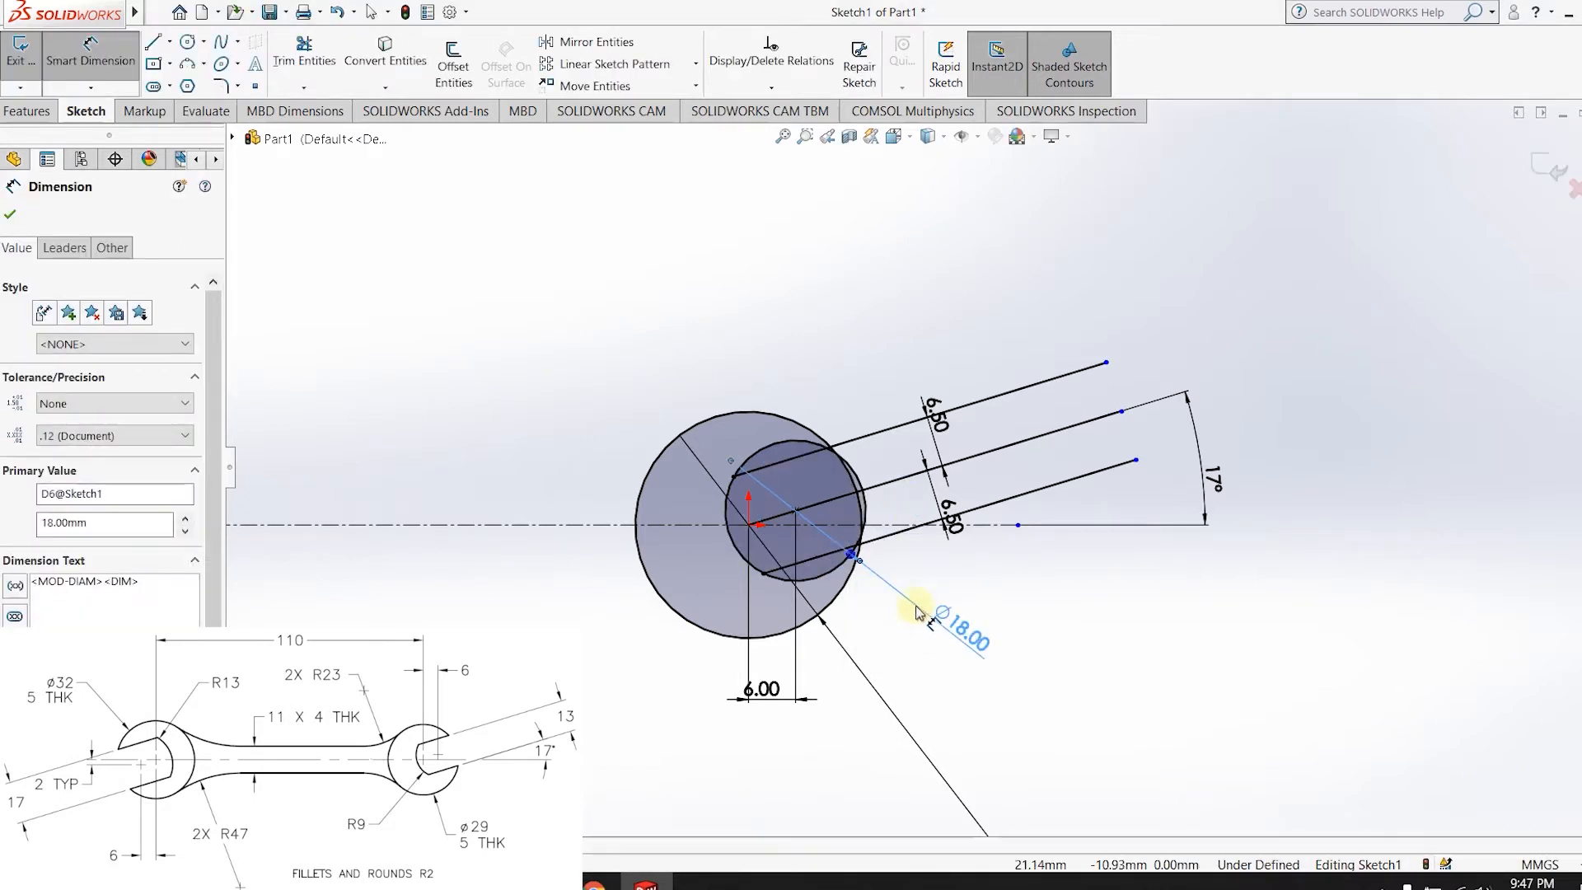
scroll(890, 551, "down", 2)
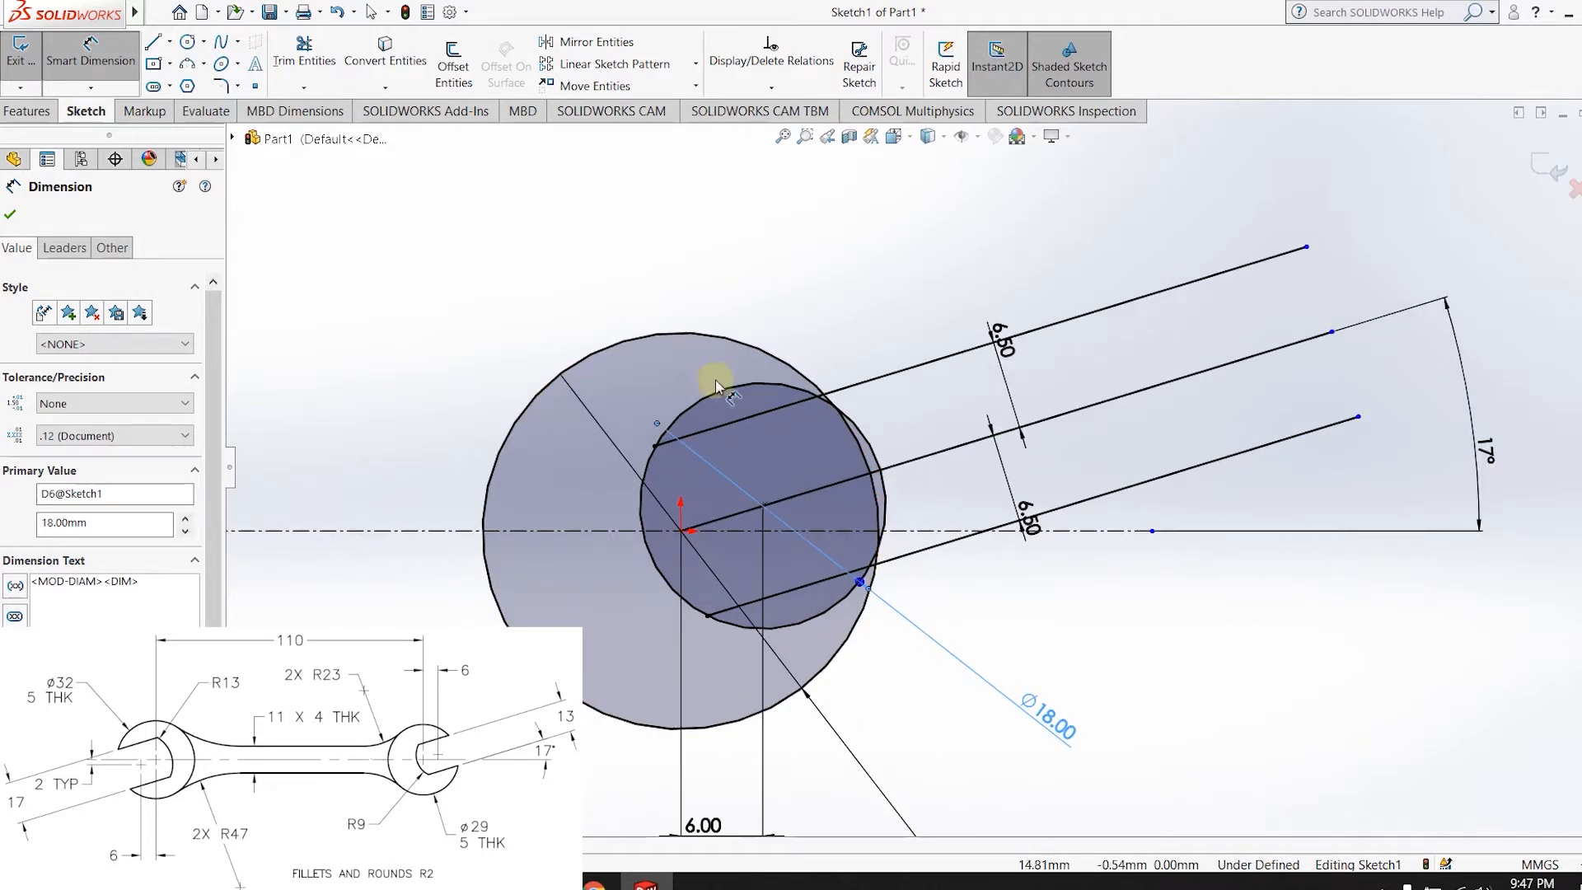
key("alt+f")
left_click(573, 205)
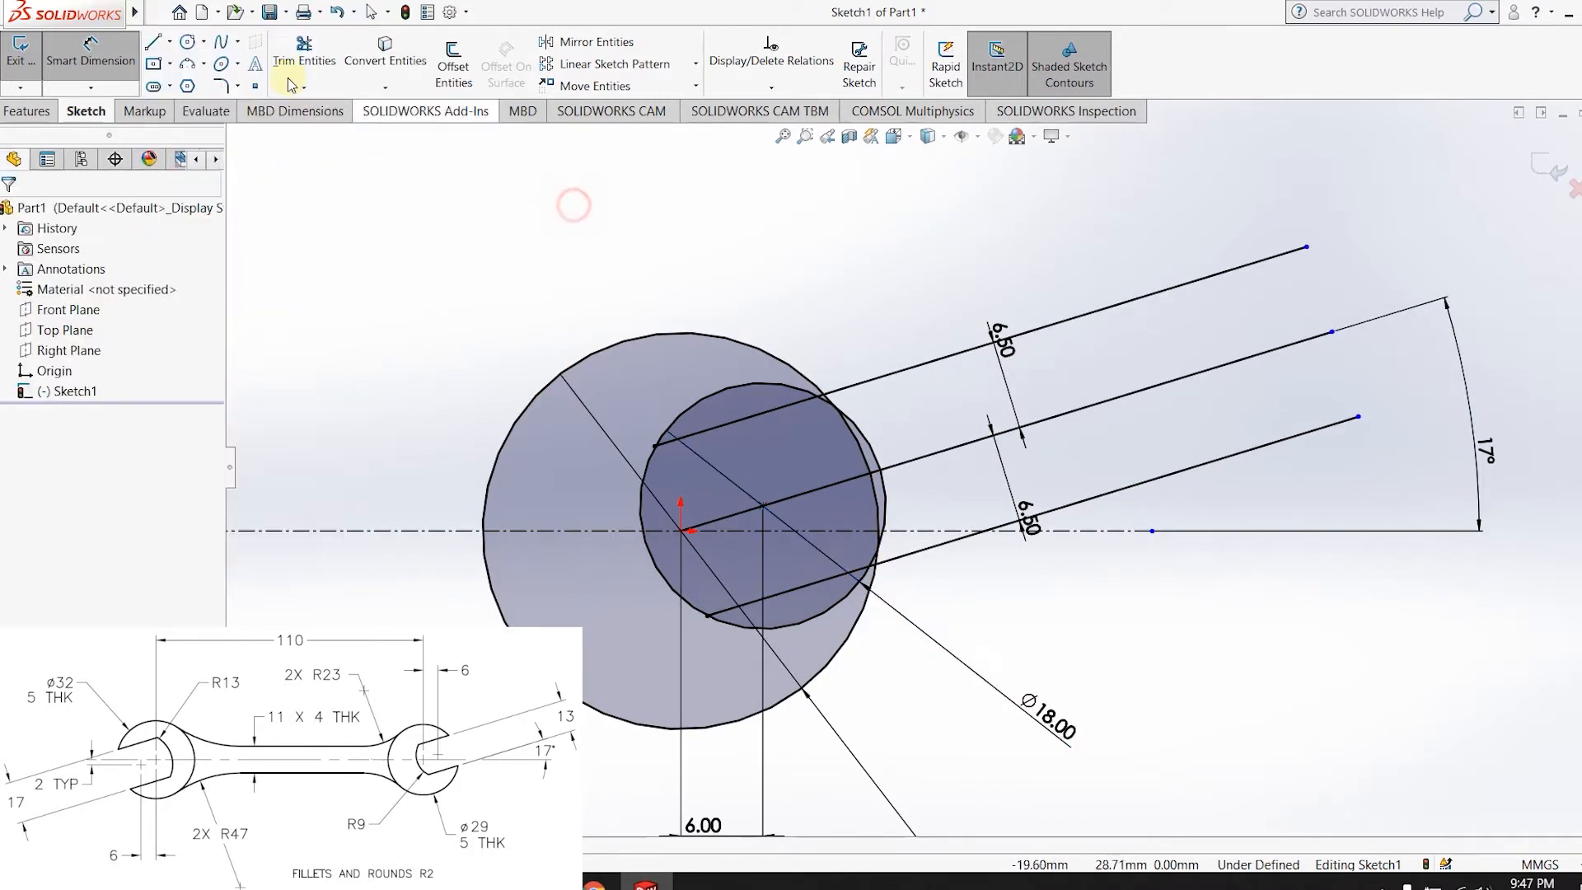
- Trim the offset lines' short ends past the 18 mm circle and that circle's arcs outside the two lines
left_click(290, 74)
scroll(659, 440, "down", 2)
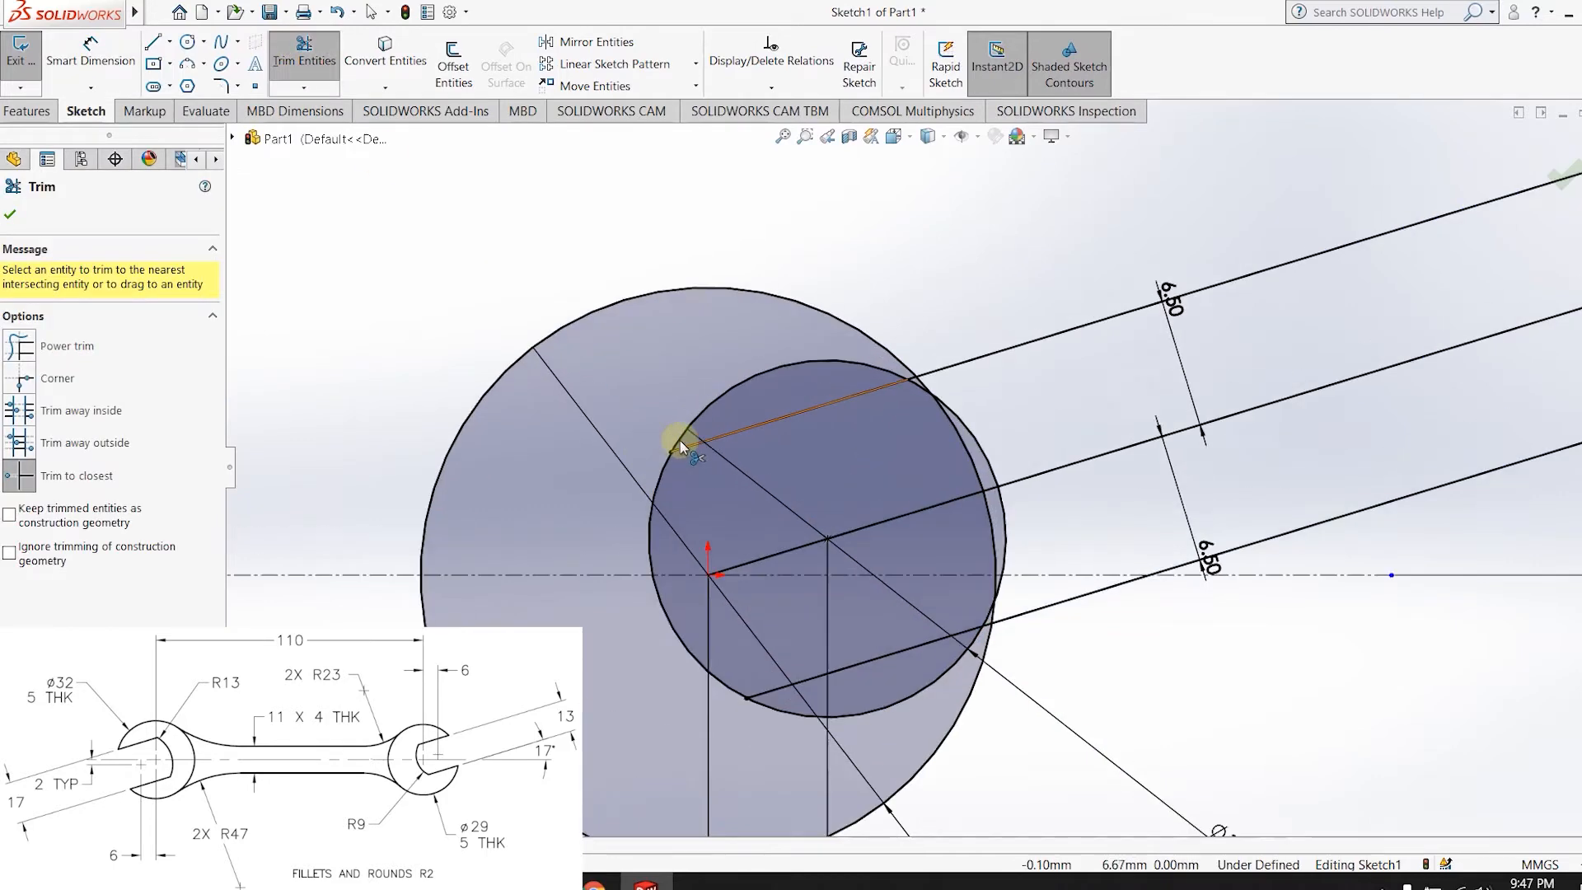
scroll(679, 444, "down", 5)
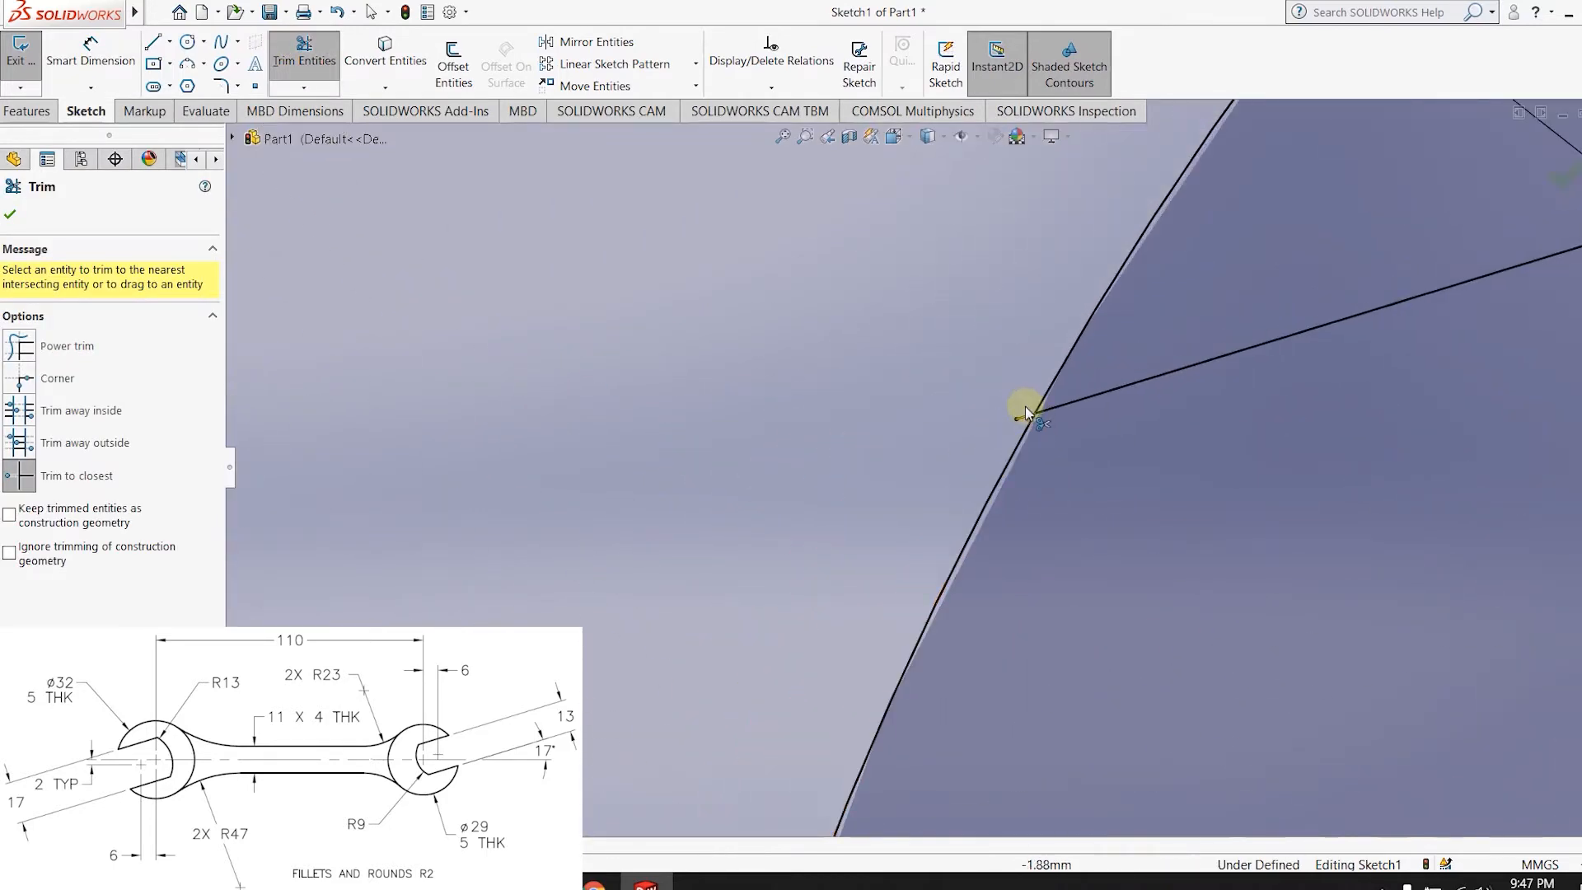
scroll(1035, 437, "up", 6)
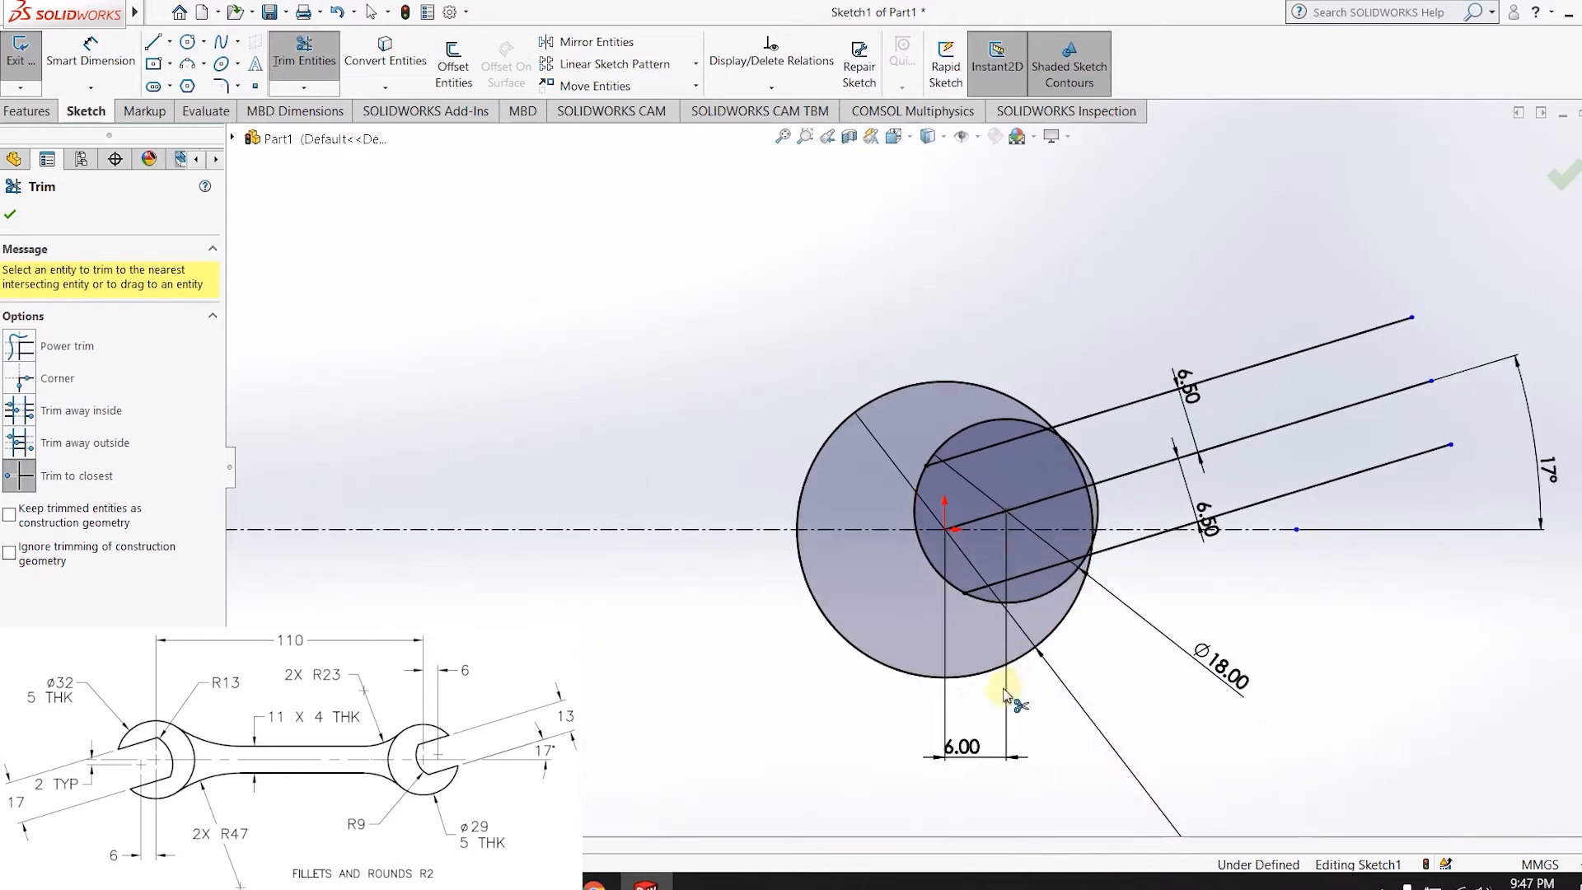
scroll(969, 576, "down", 6)
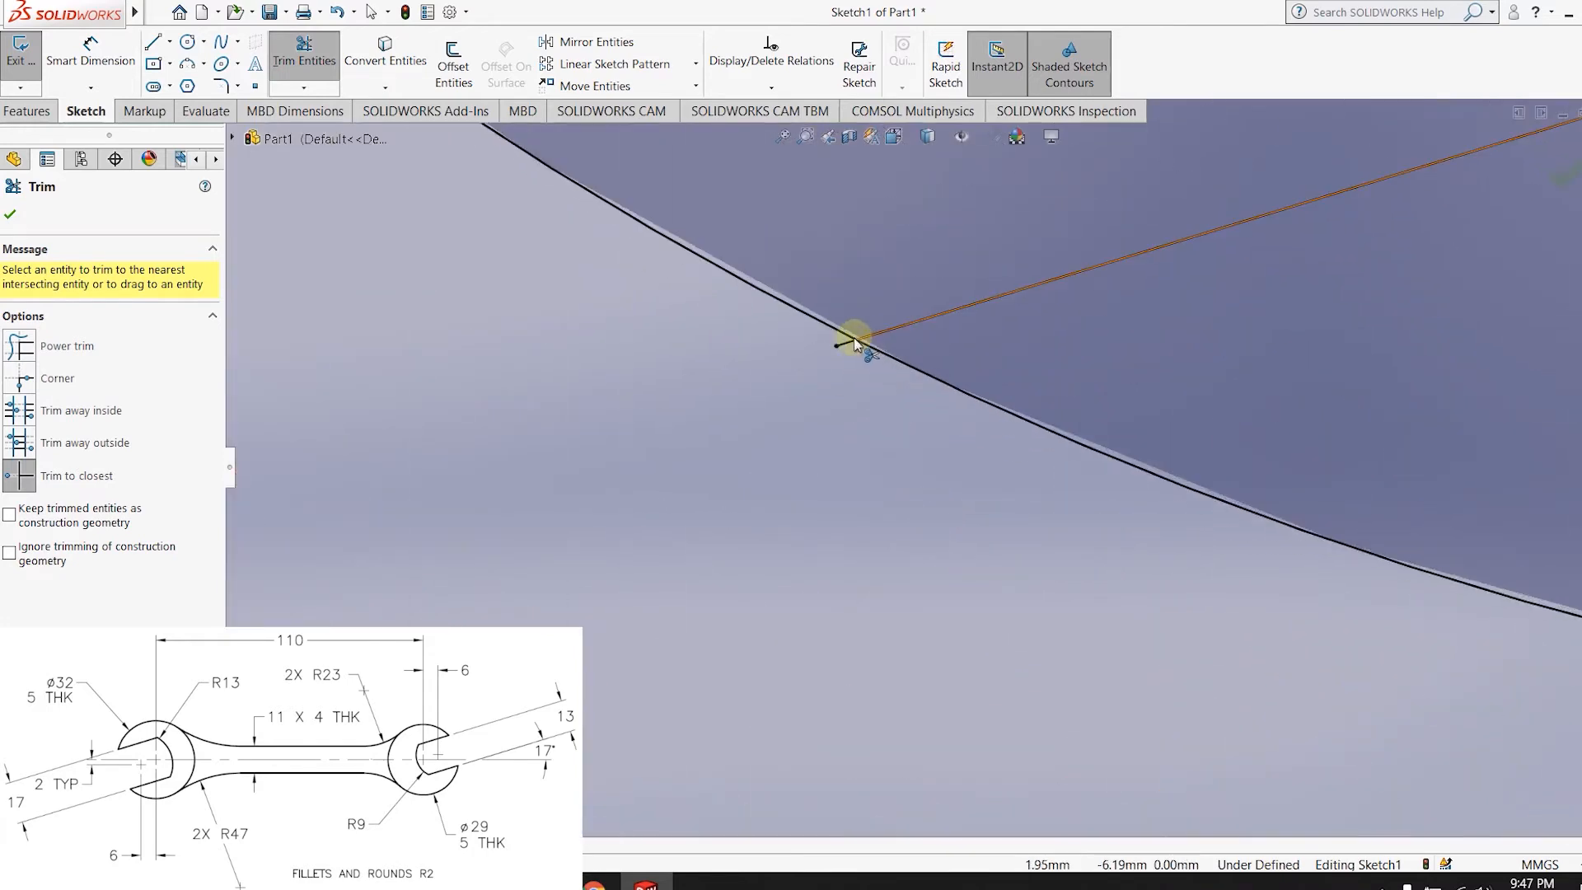
left_click(848, 342)
scroll(856, 346, "up", 6)
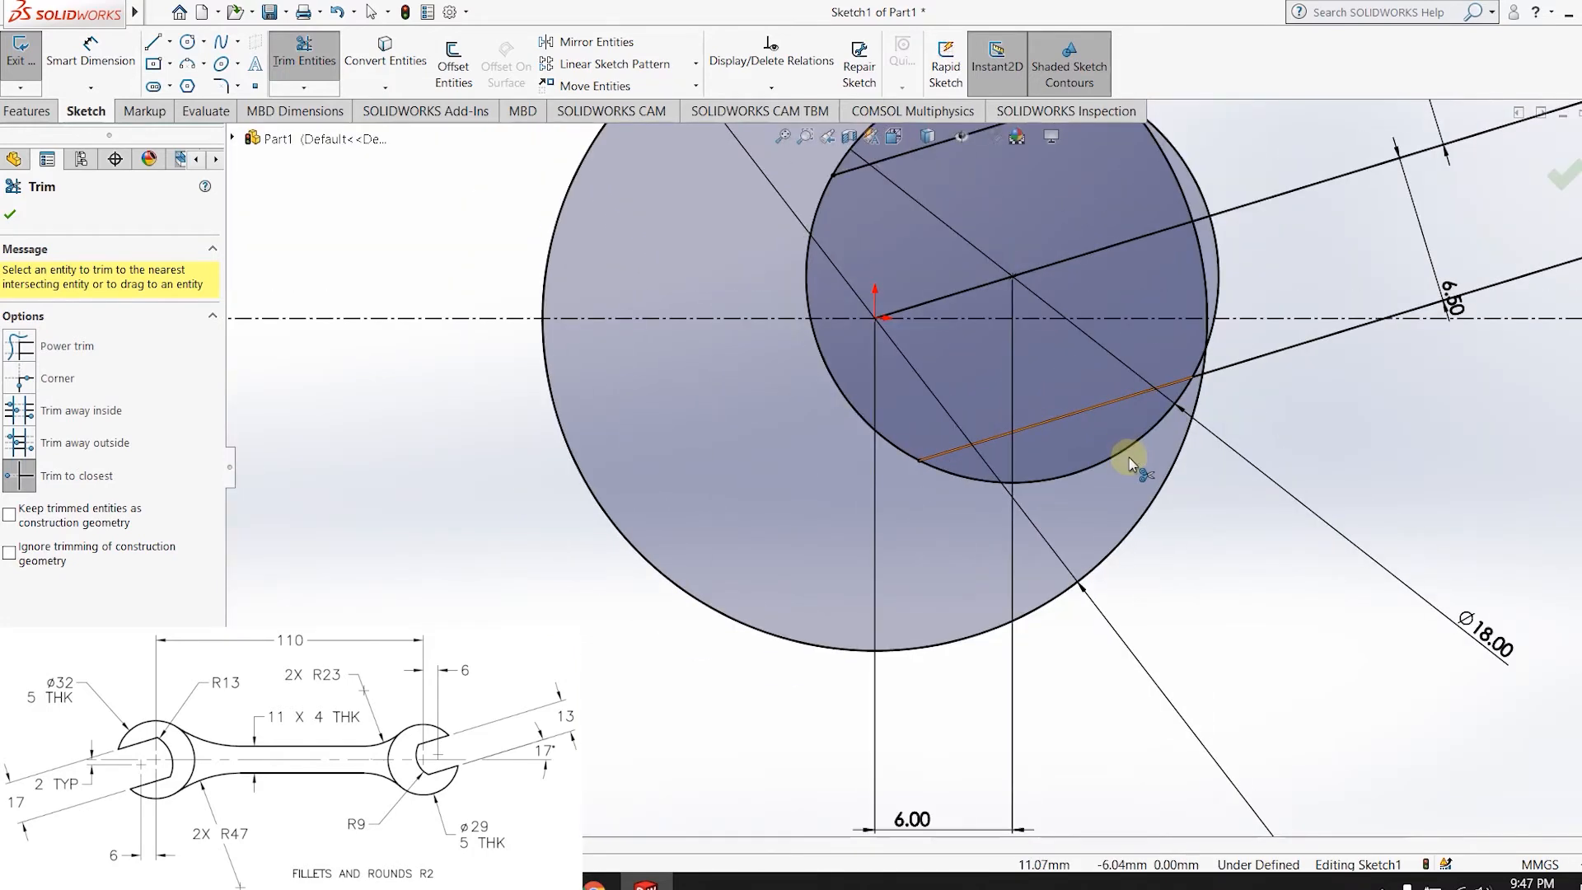
left_click(1114, 452)
scroll(1046, 387, "up", 6)
left_click(929, 280)
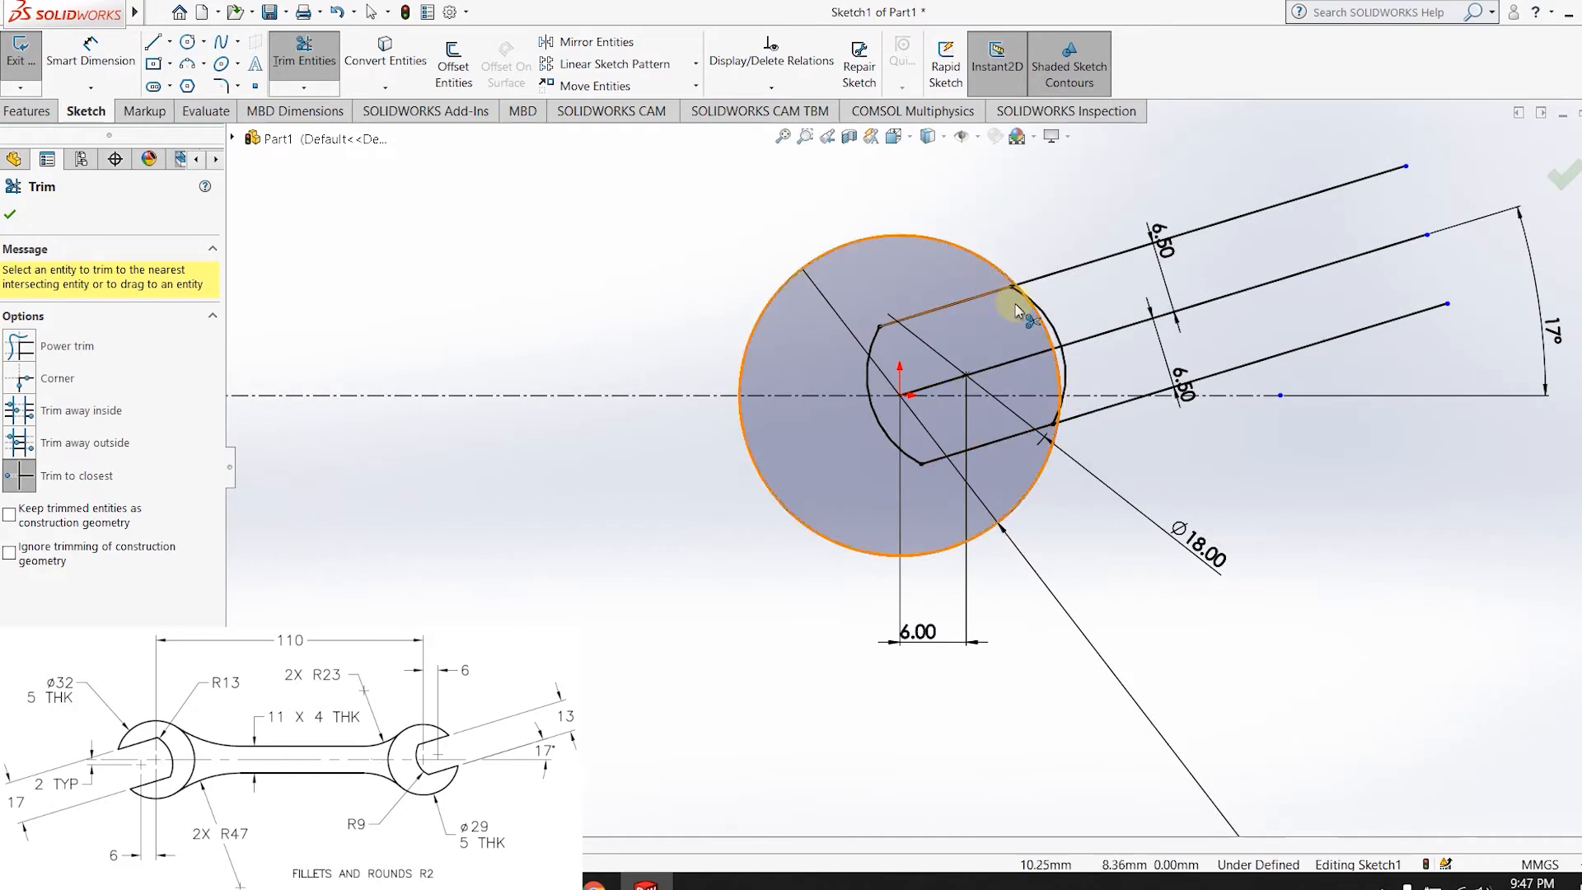
- Trim the remaining arc pieces of the 29 mm and 18 mm circles across the mouth of the jaw opening
left_click(1031, 305)
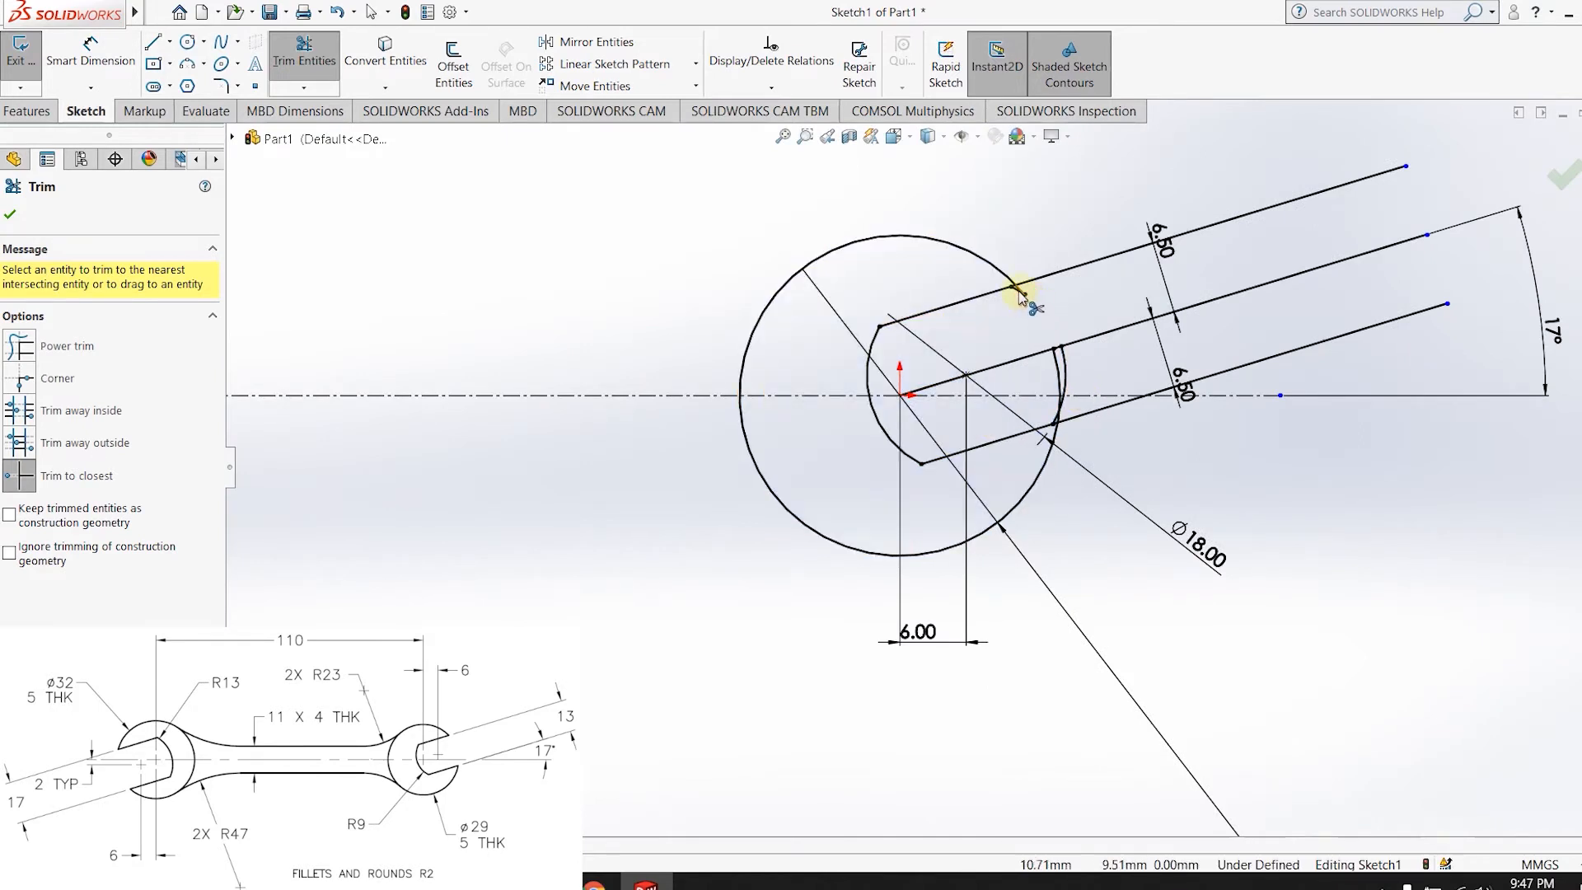
left_click(1022, 295)
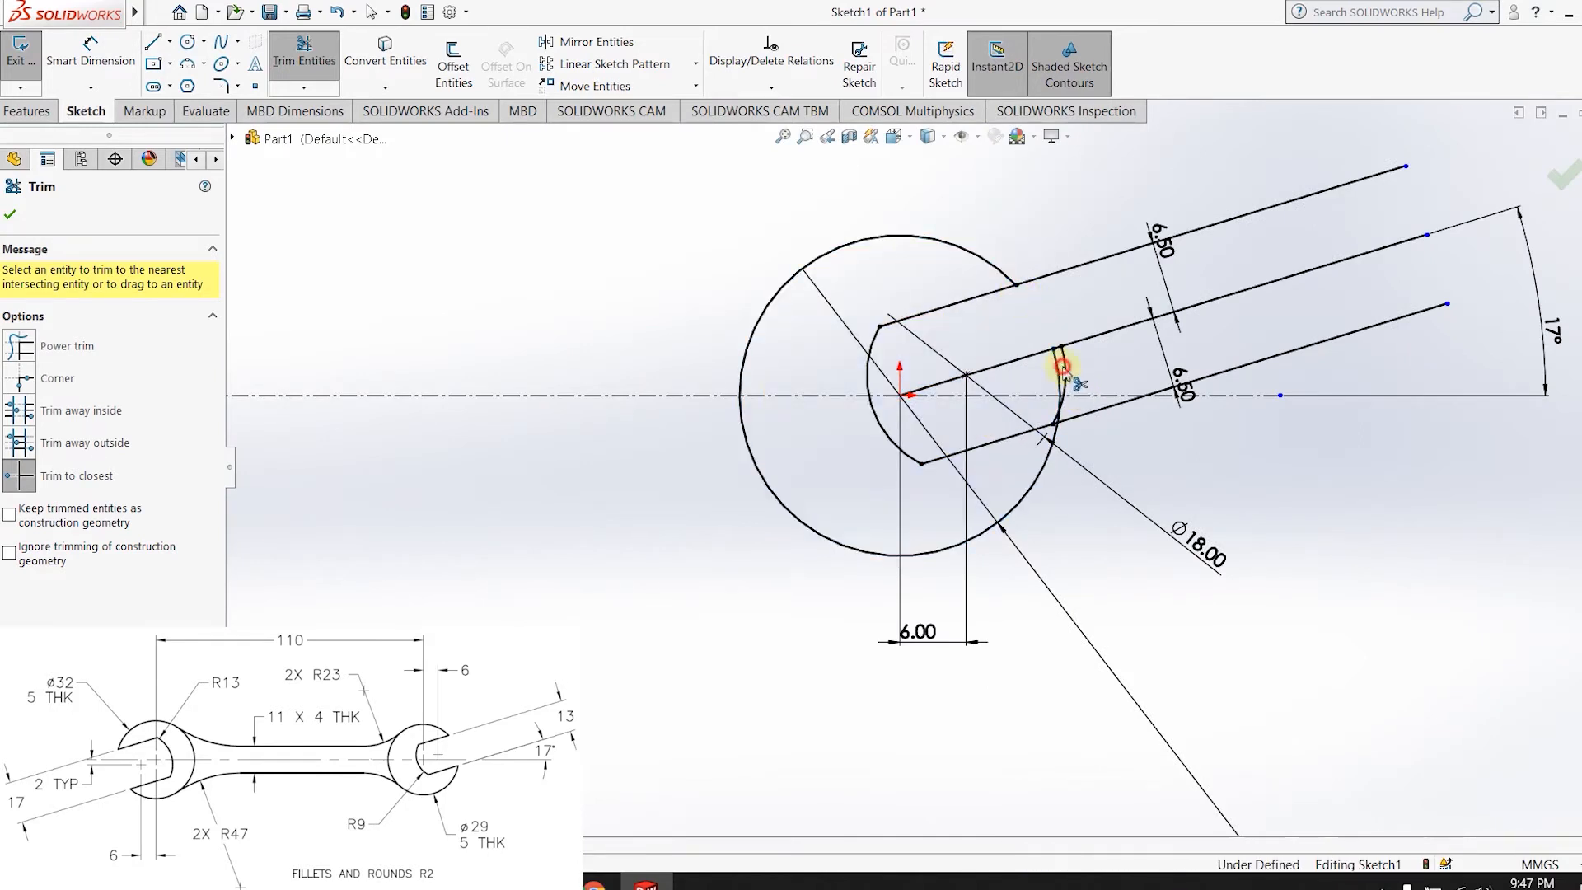
left_click(1063, 367)
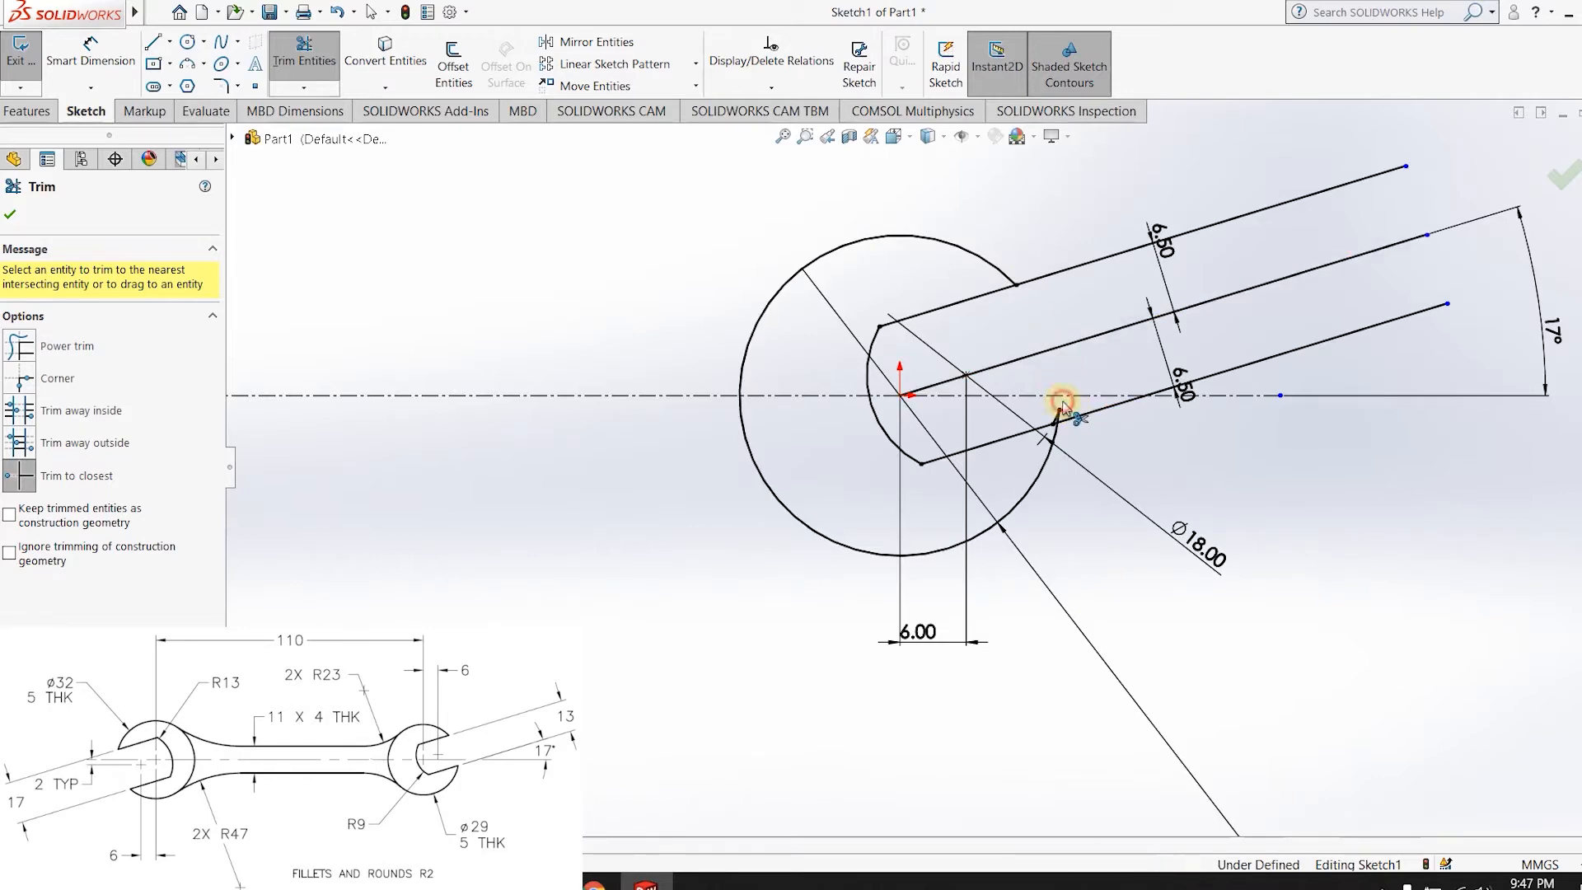
scroll(1063, 420, "down", 5)
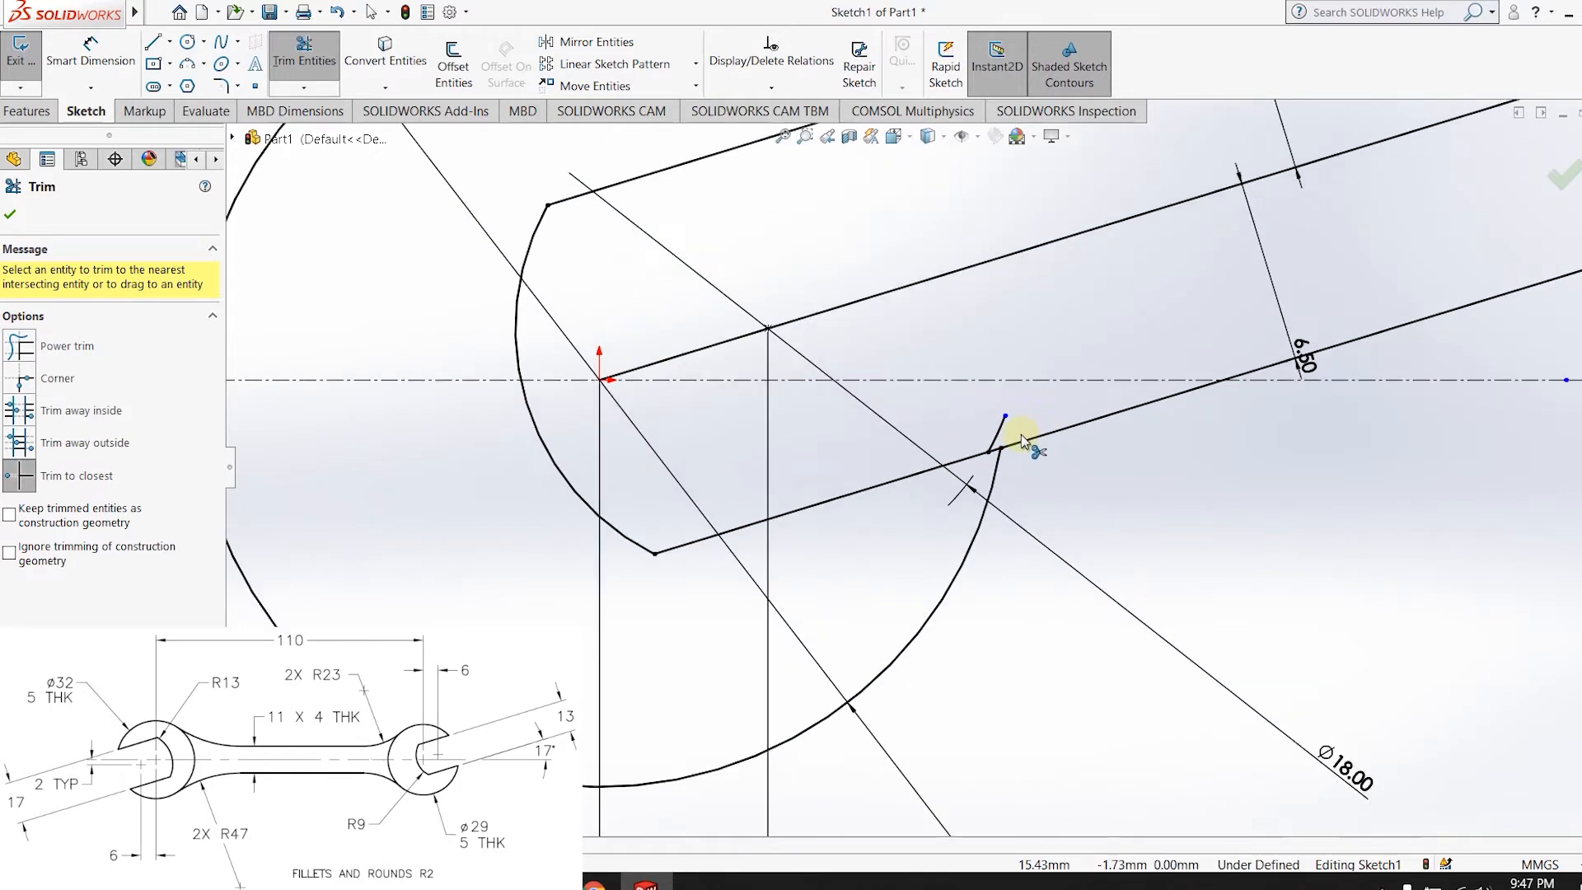
left_click(977, 445)
- Trim the offset lines where they extend beyond the 29 mm head, keeping the middle 17° line
scroll(995, 443, "up", 5)
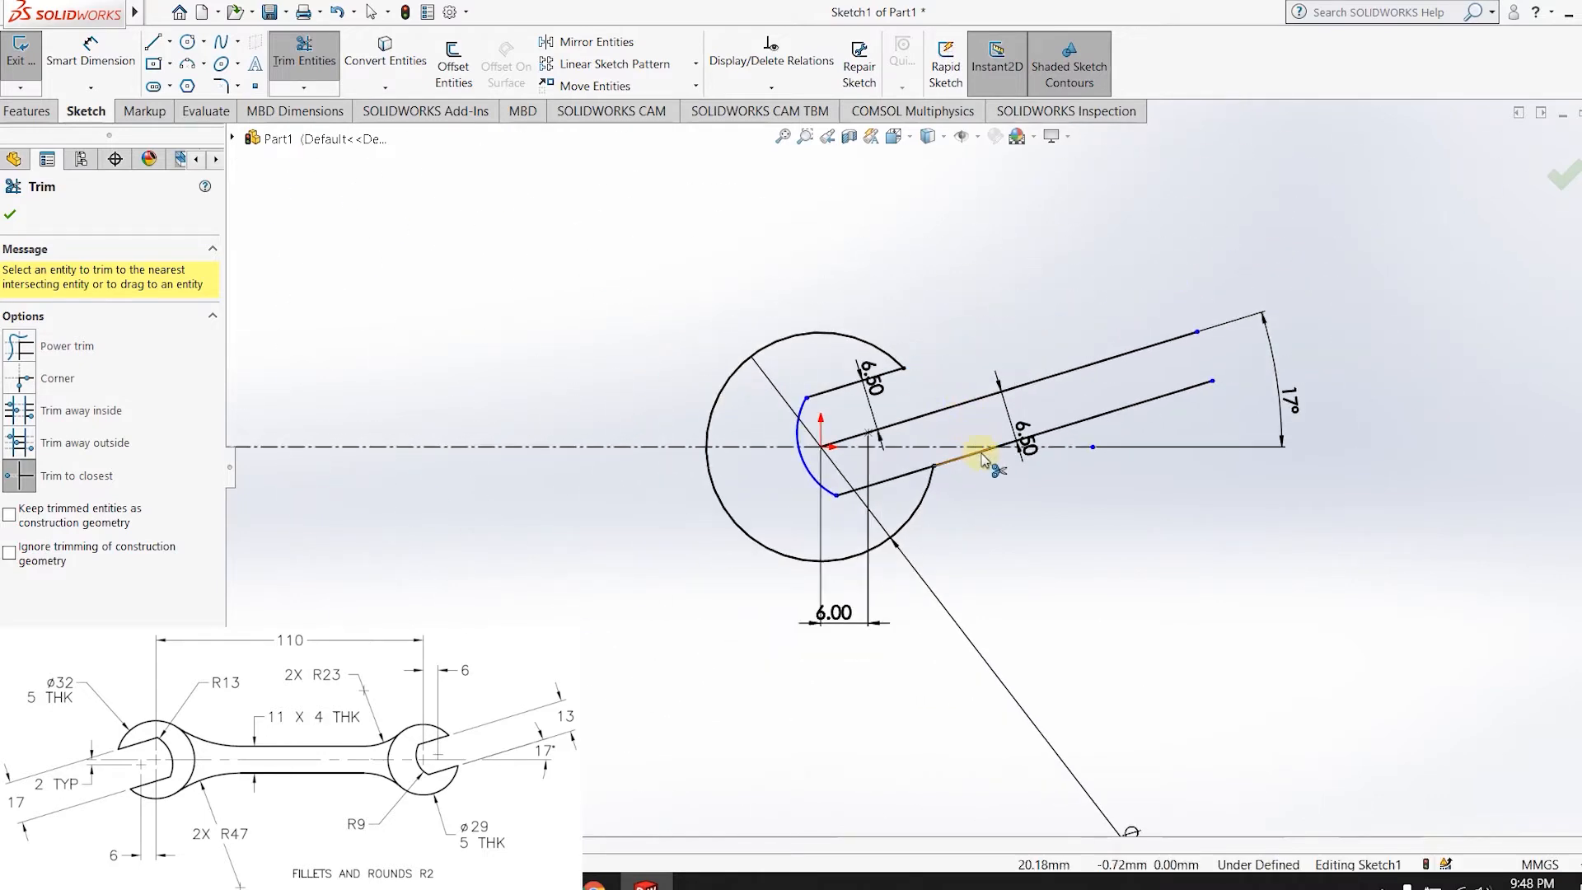
left_click(980, 458)
left_click(1015, 443)
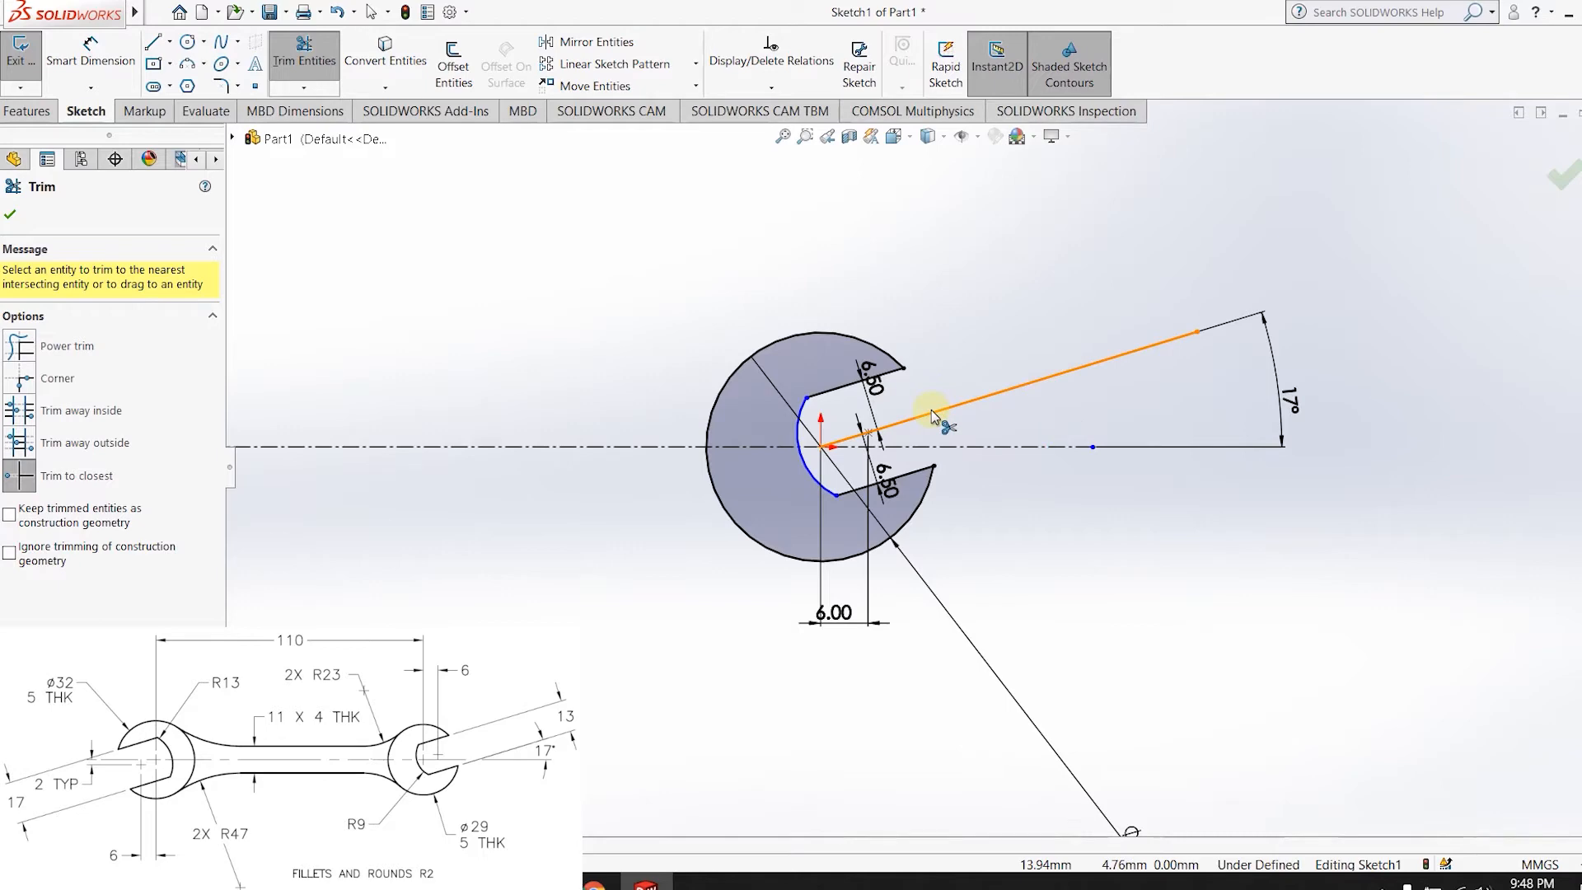
scroll(931, 409, "up", 2)
scroll(976, 445, "down", 4)
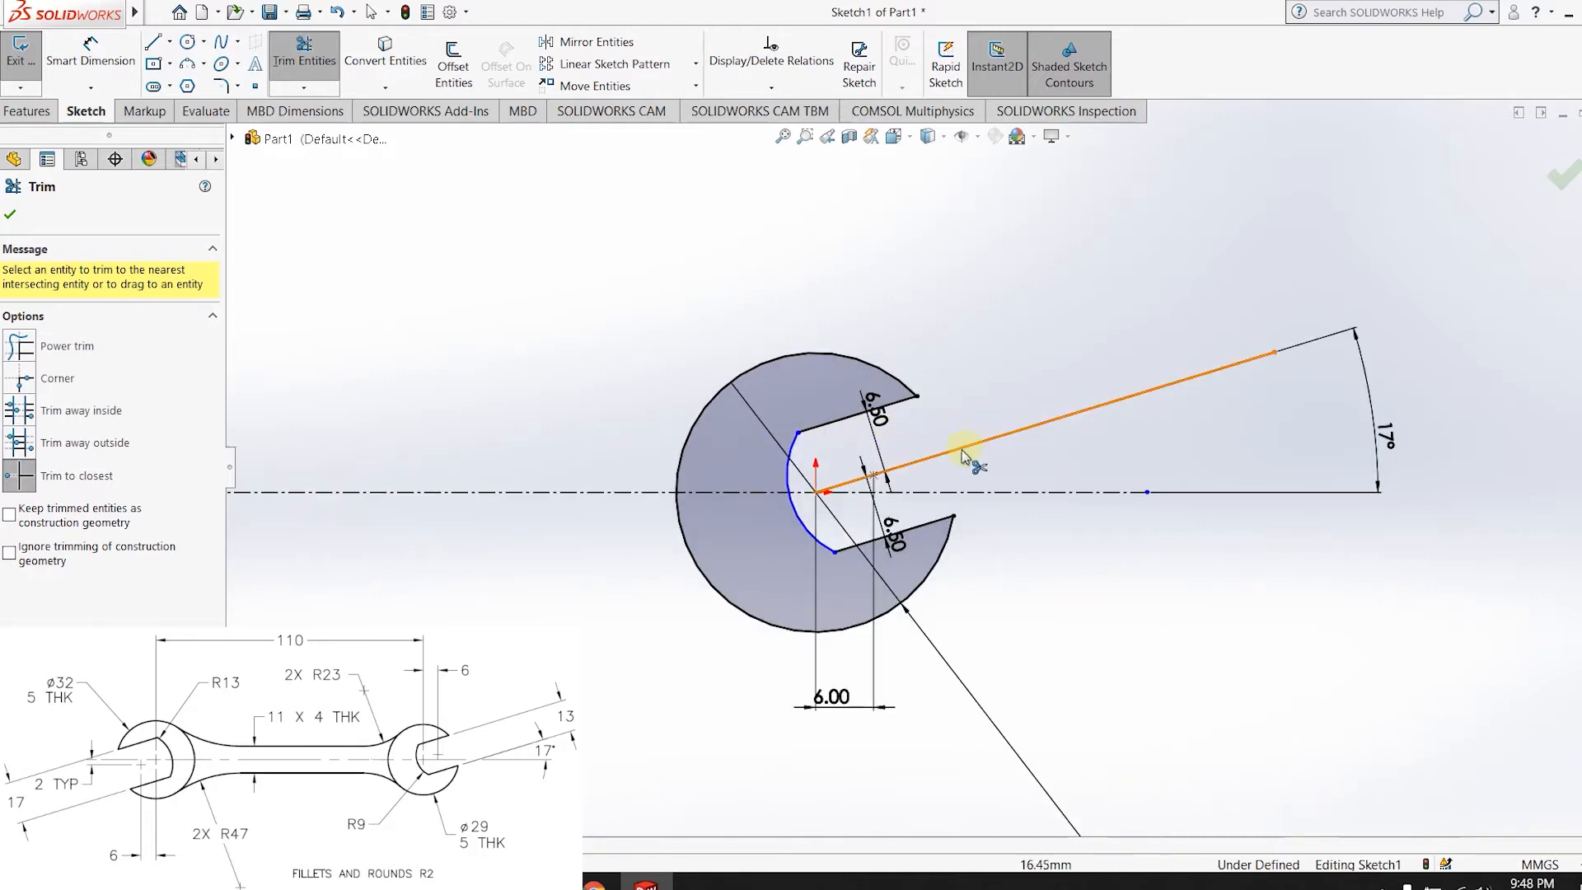
scroll(819, 486, "down", 4)
scroll(767, 521, "up", 5)
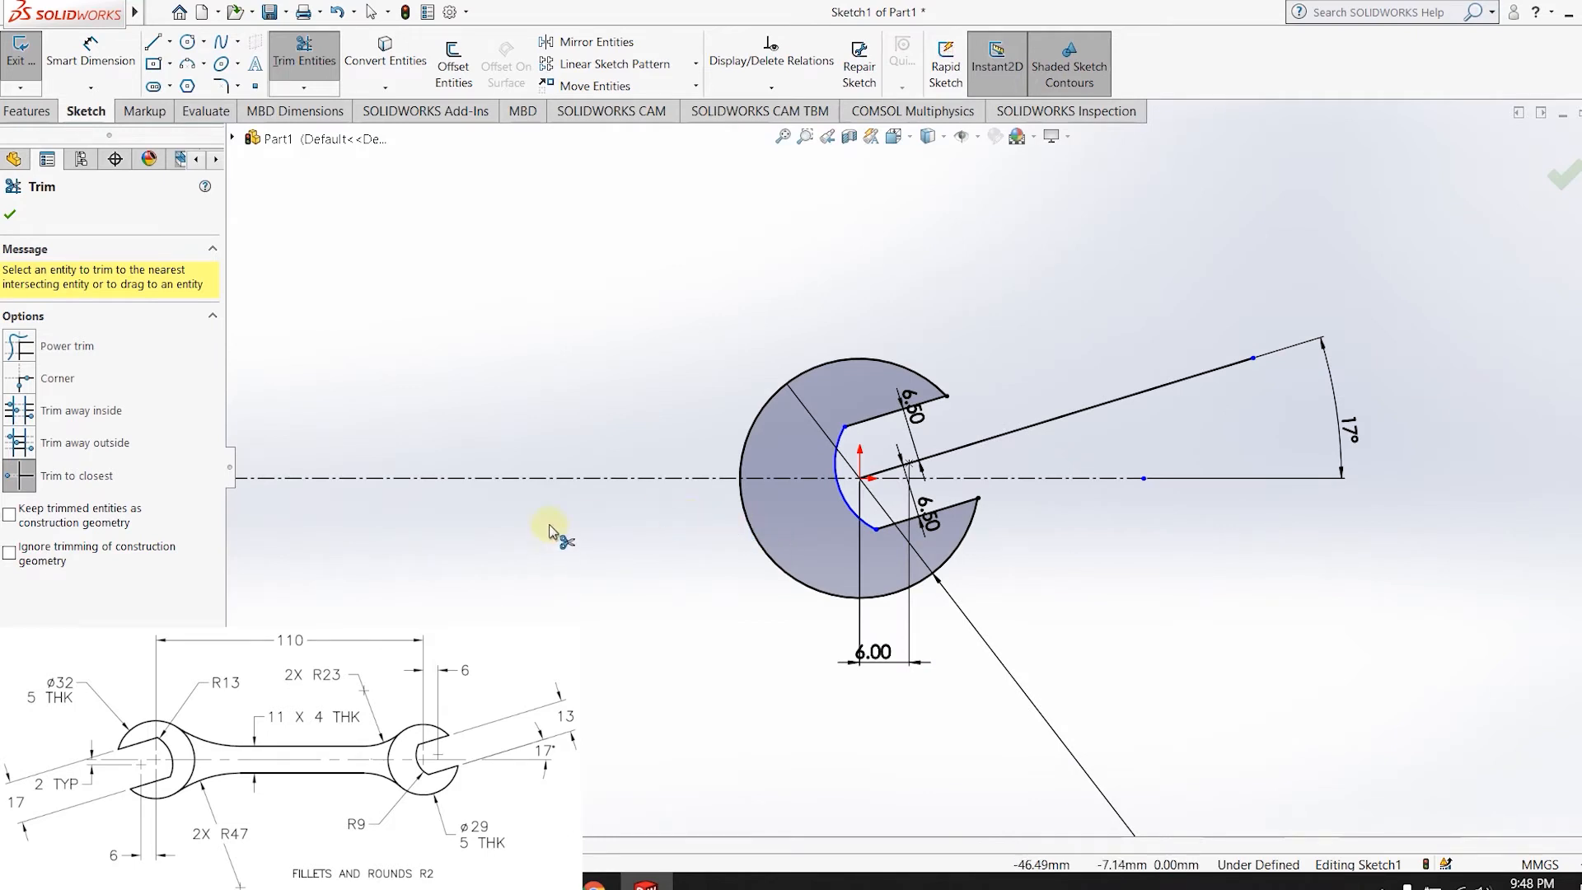
- Draw a three-sided handle outline around the centreline, about 106 mm long and 22 mm wide, open towards the 29 mm head
scroll(495, 503, "up", 4)
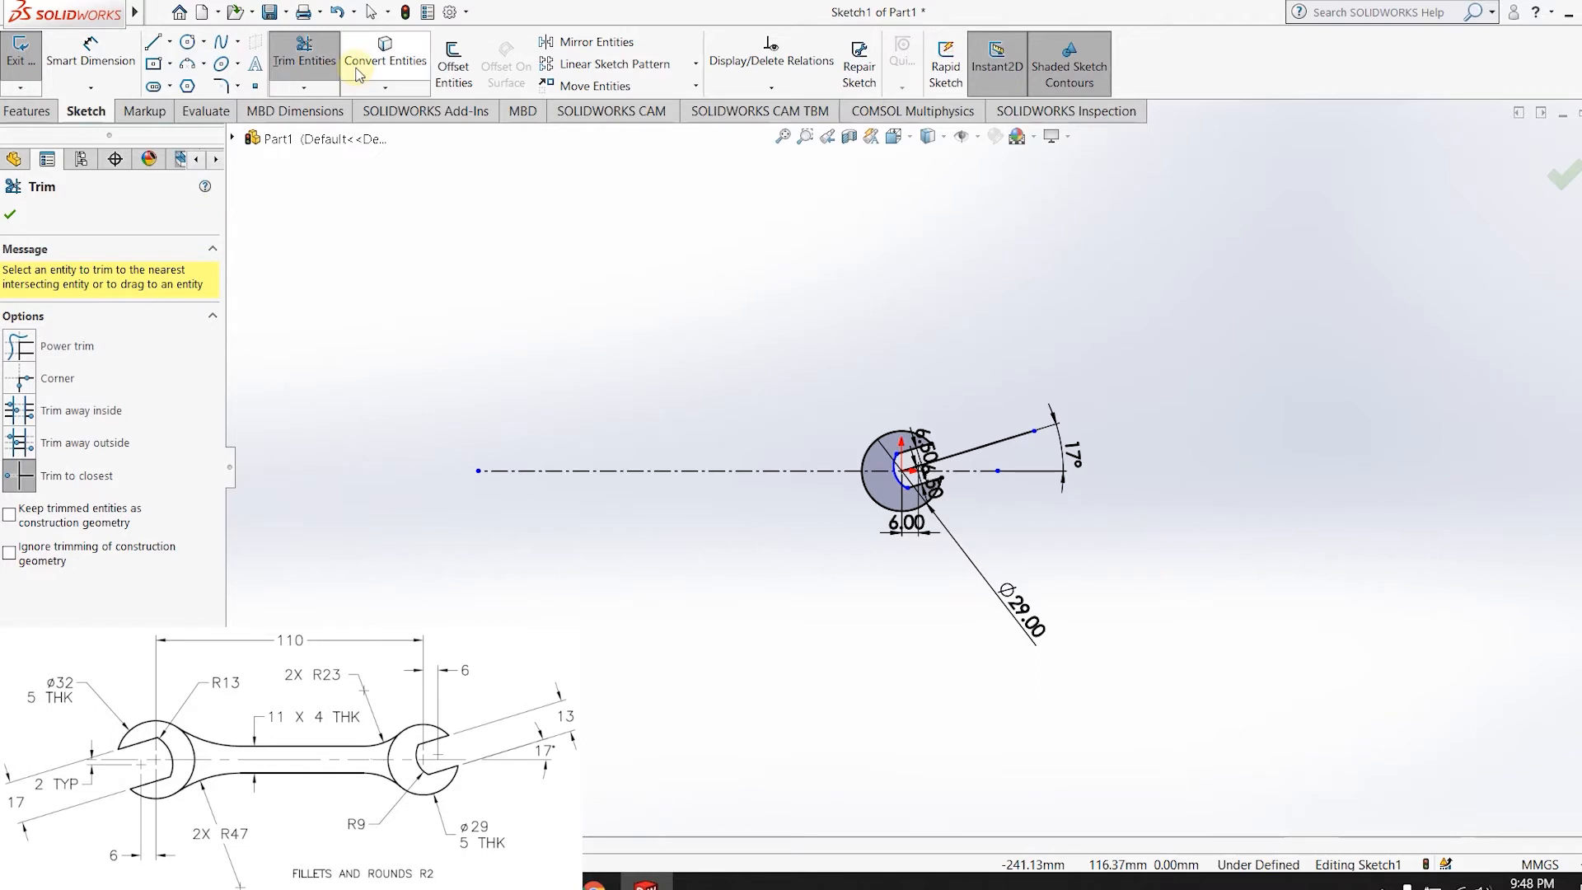
left_click(153, 41)
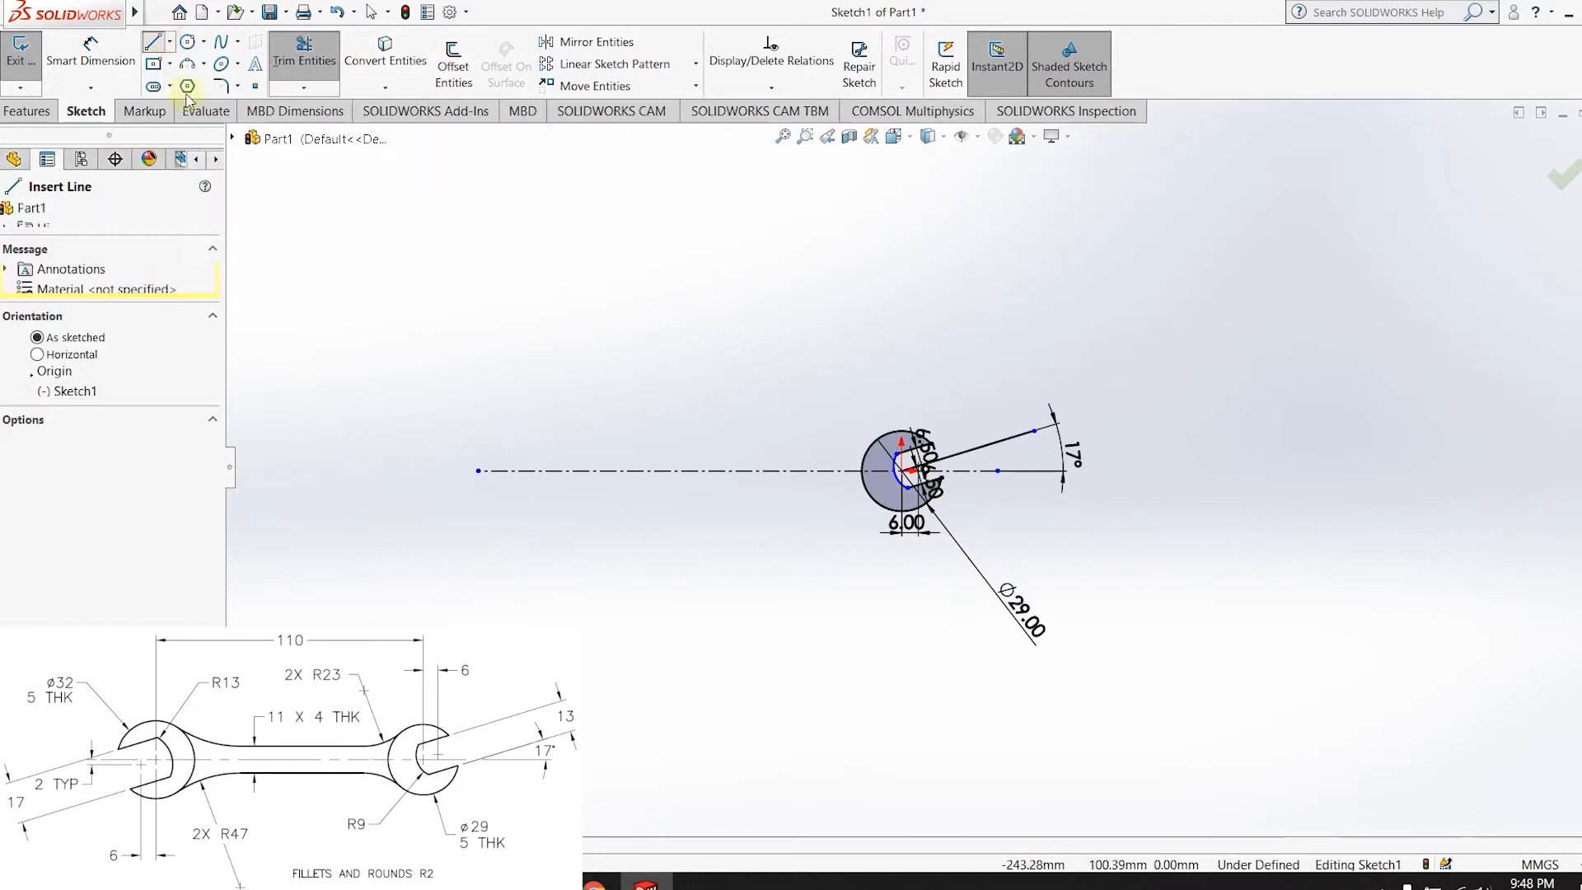
left_click(830, 444)
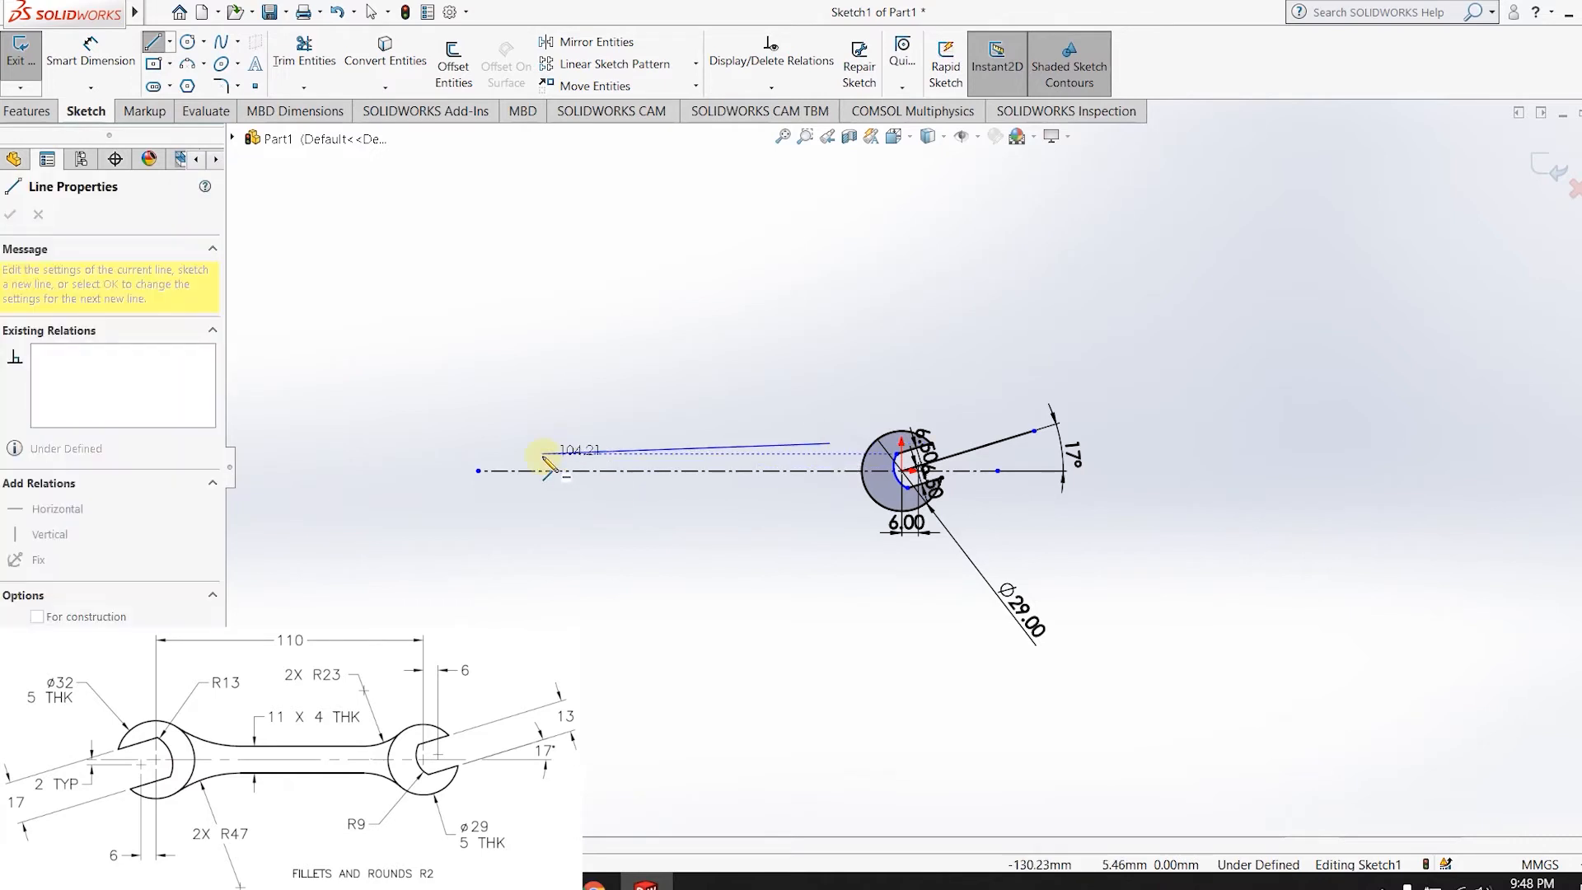
left_click(538, 444)
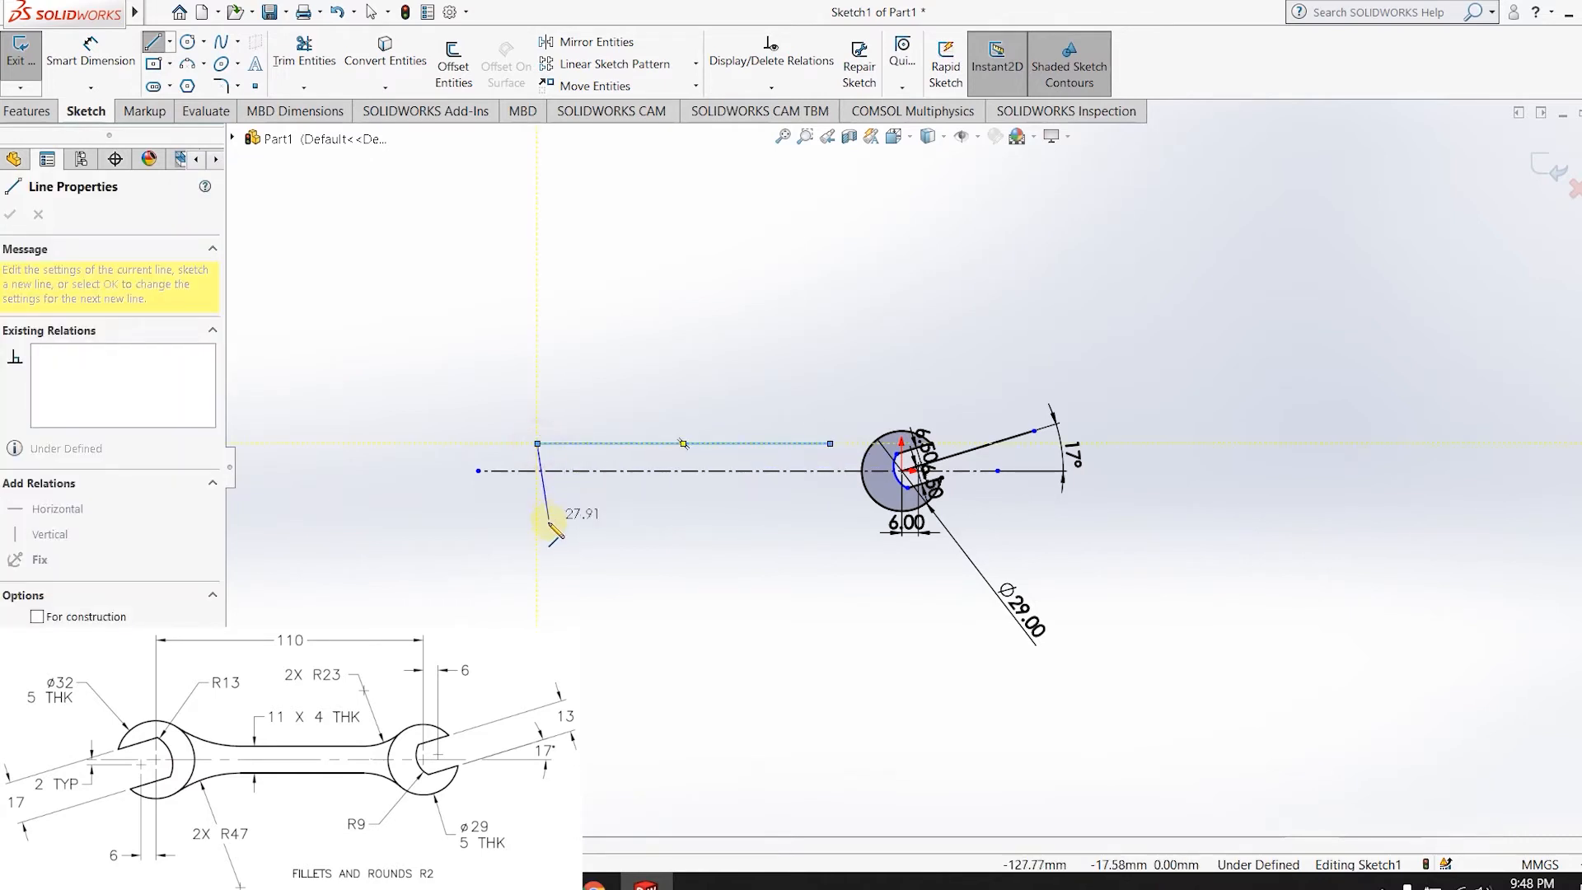
left_click(537, 503)
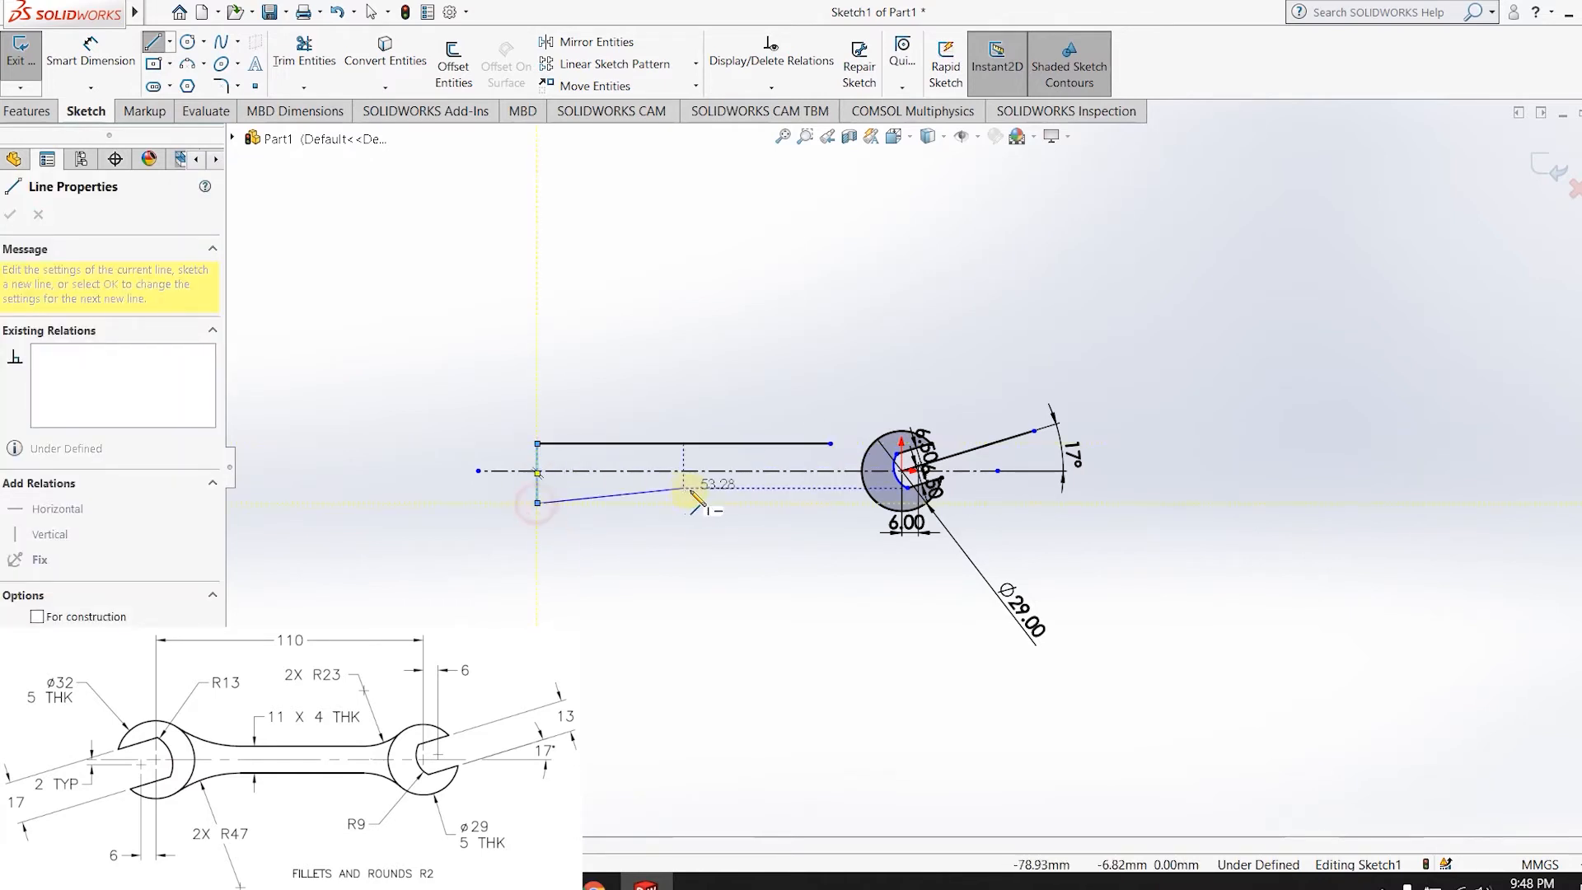
left_click(830, 503)
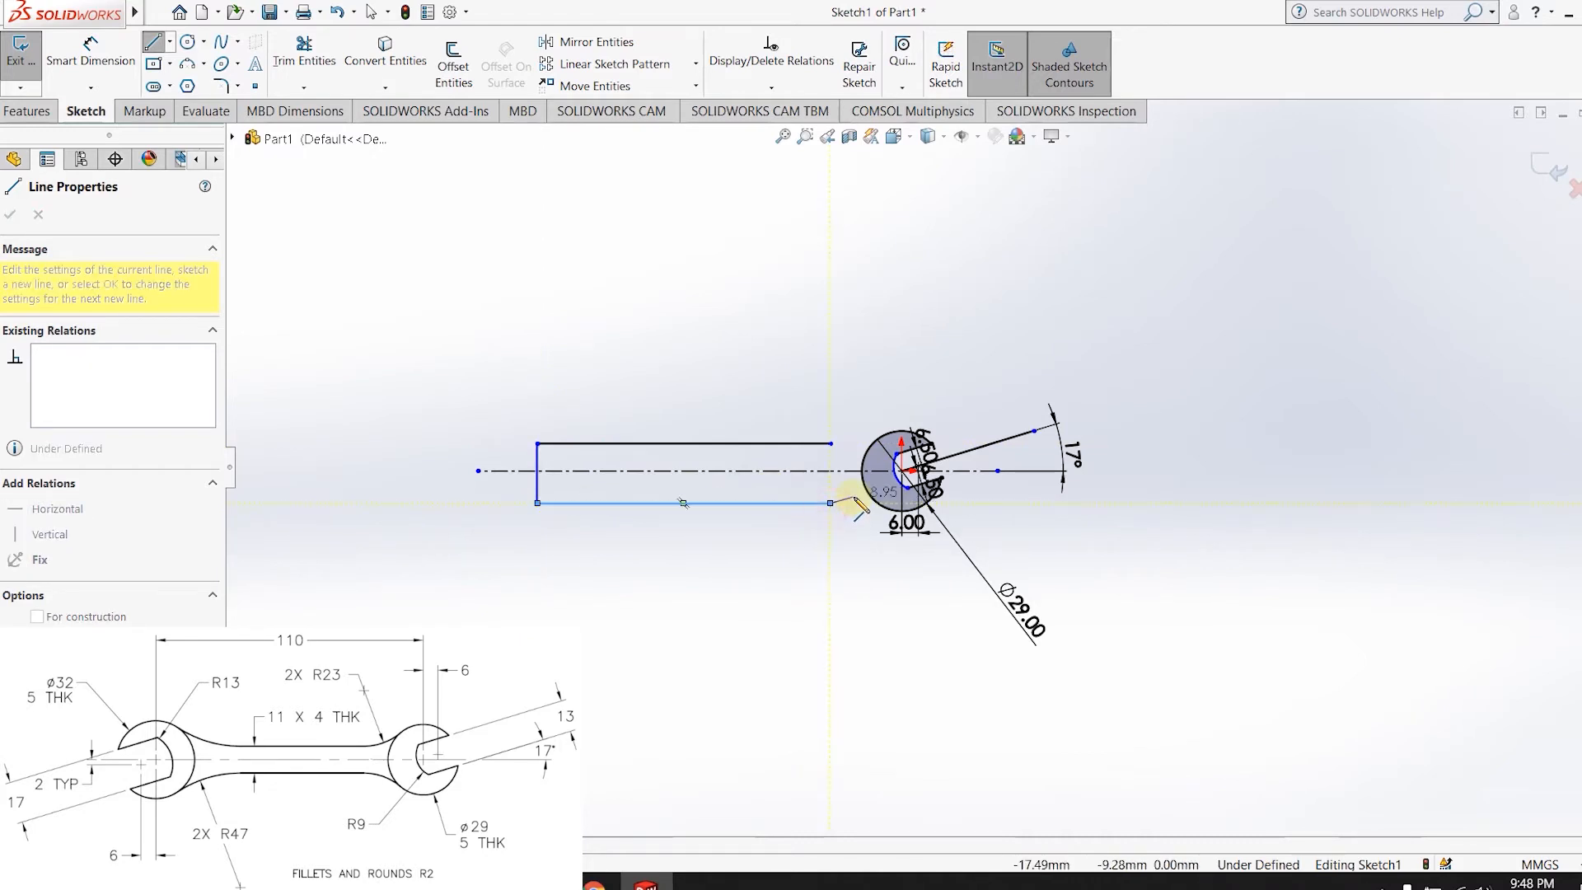
key("Escape")
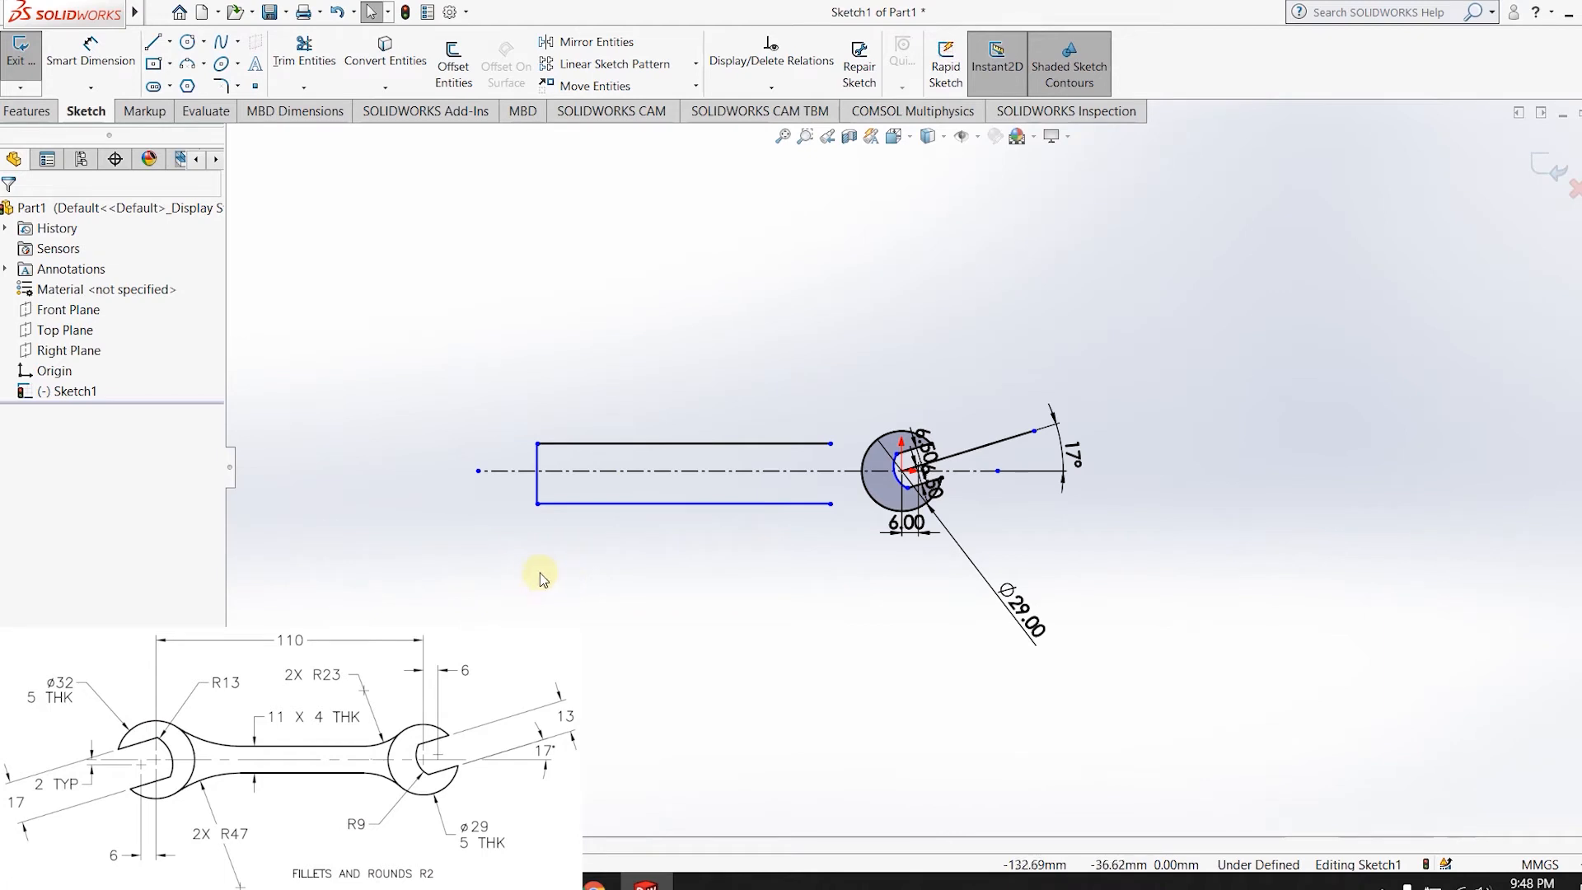
- Draw a circle about 60 mm in diameter, centred on the centreline near its end opposite the 29 mm head
left_click(188, 41)
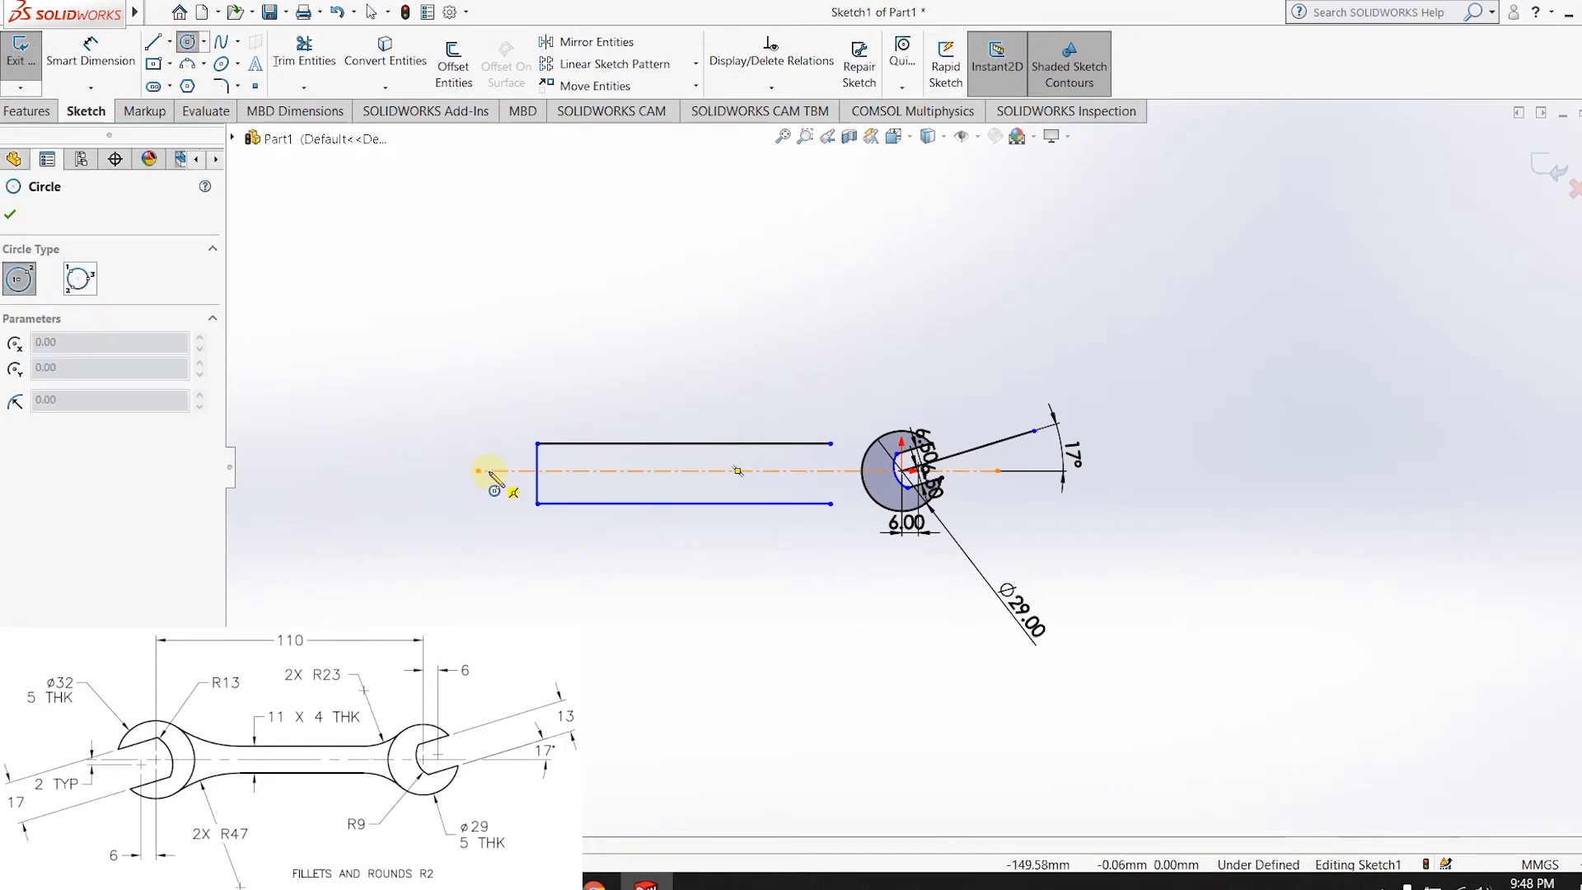
left_click(478, 470)
left_click(524, 402)
key("Escape")
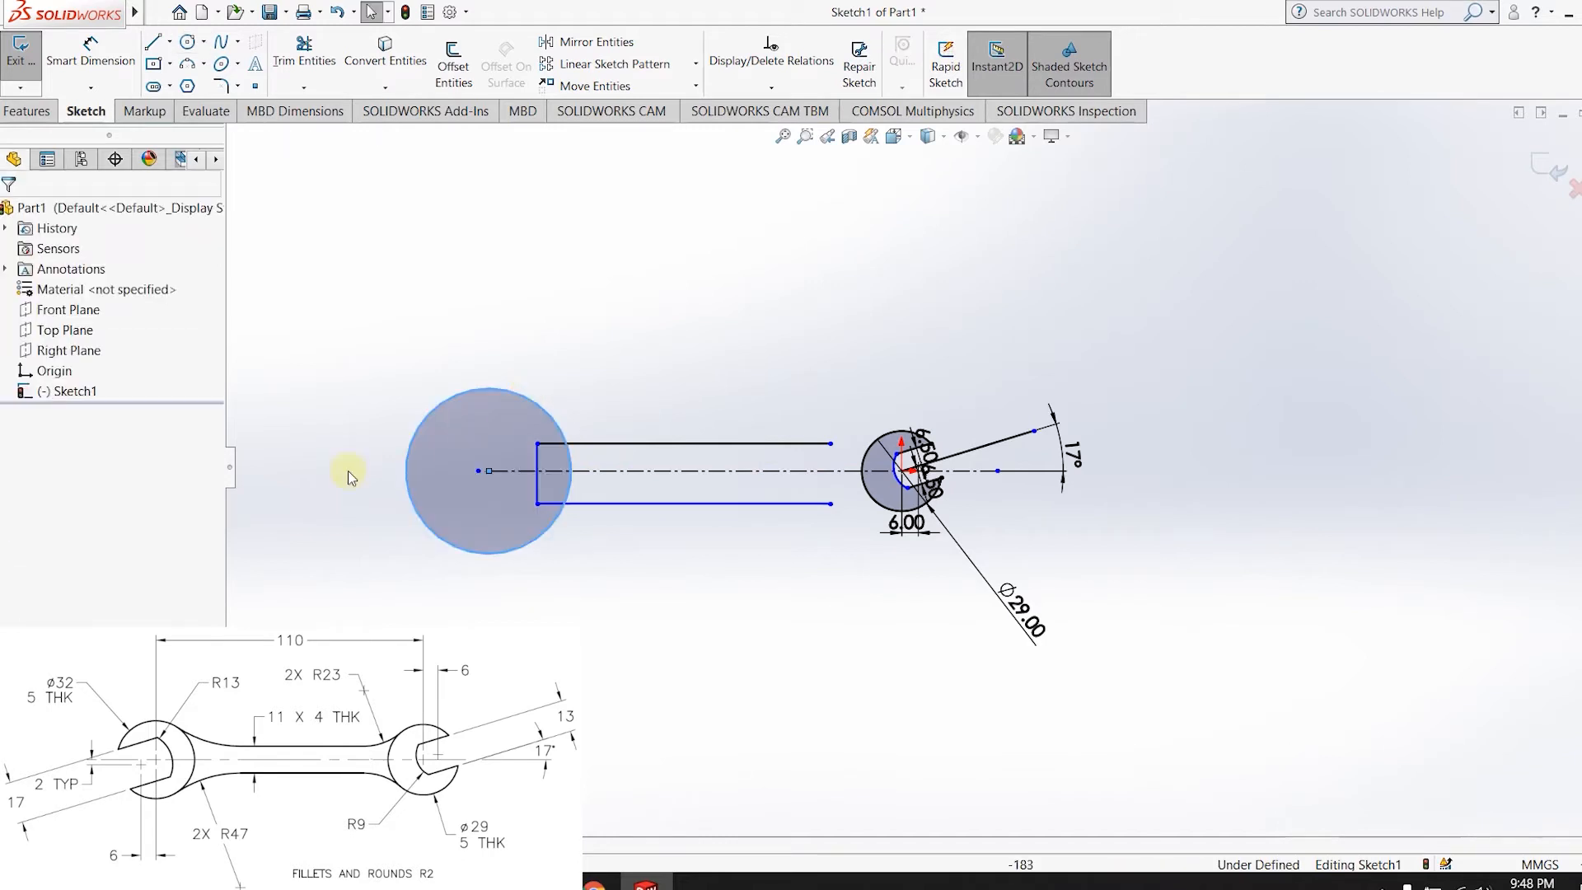
- Dimension the new circle's diameter as 32 mm
left_click(91, 51)
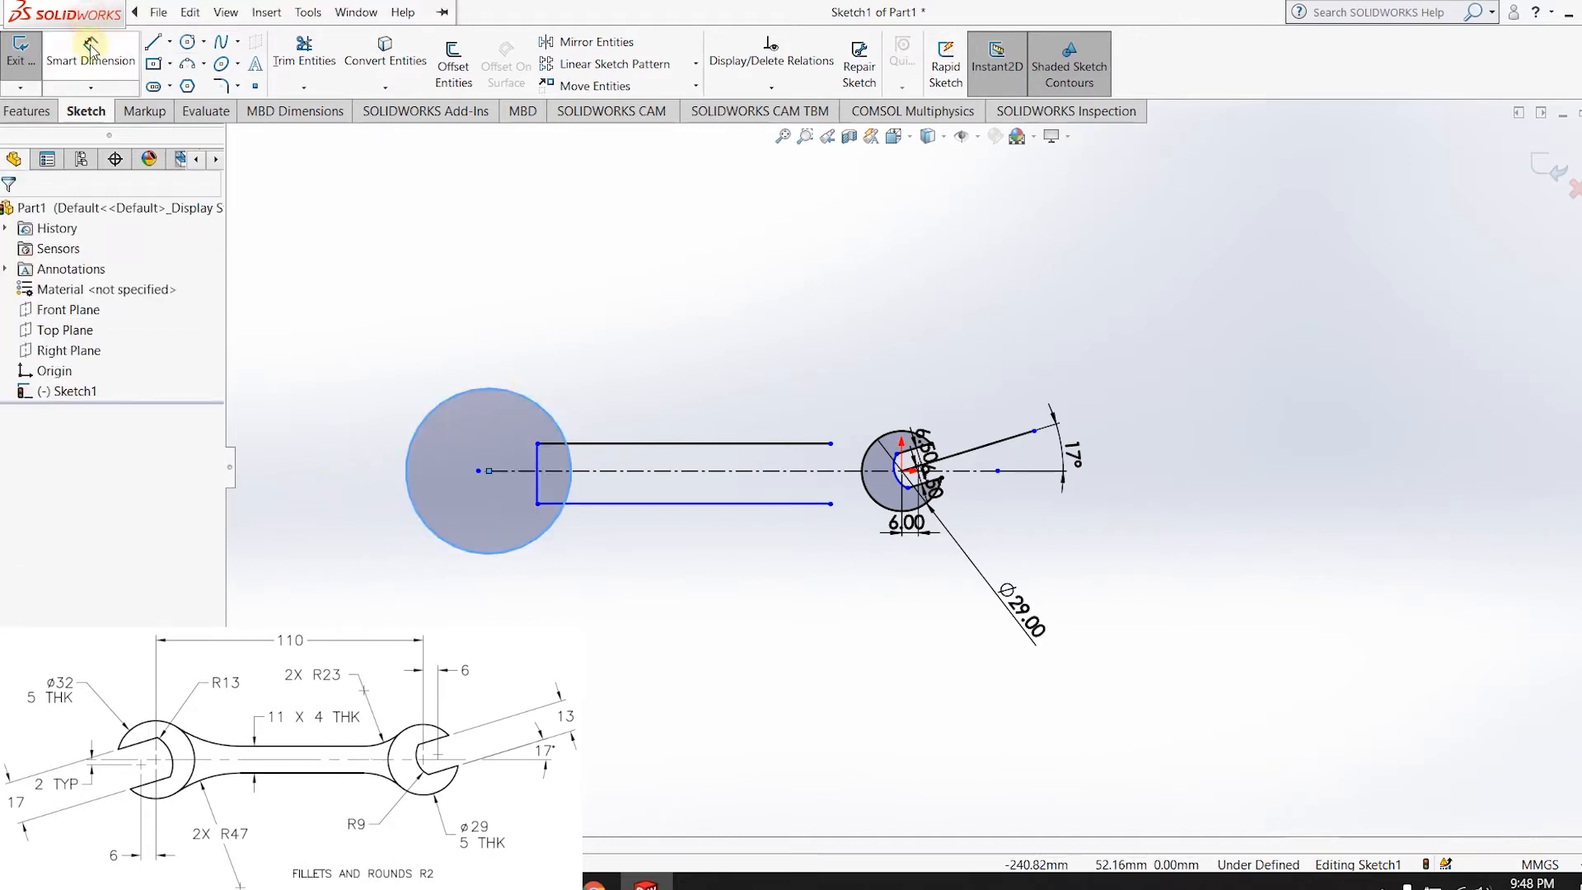
left_click(480, 390)
left_click(391, 353)
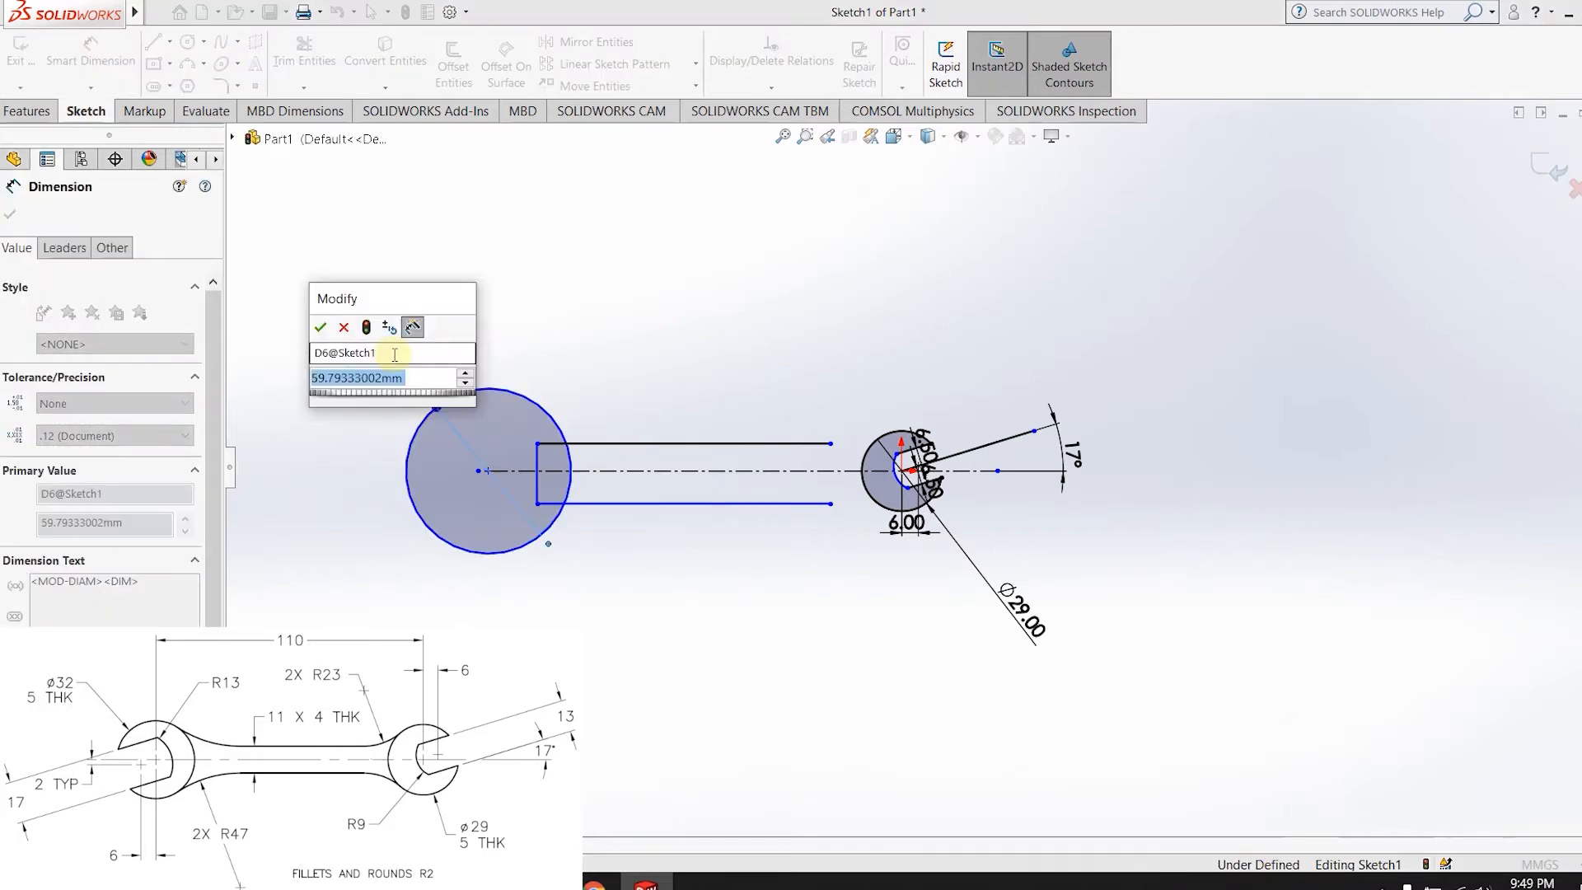
type("32")
key("Return")
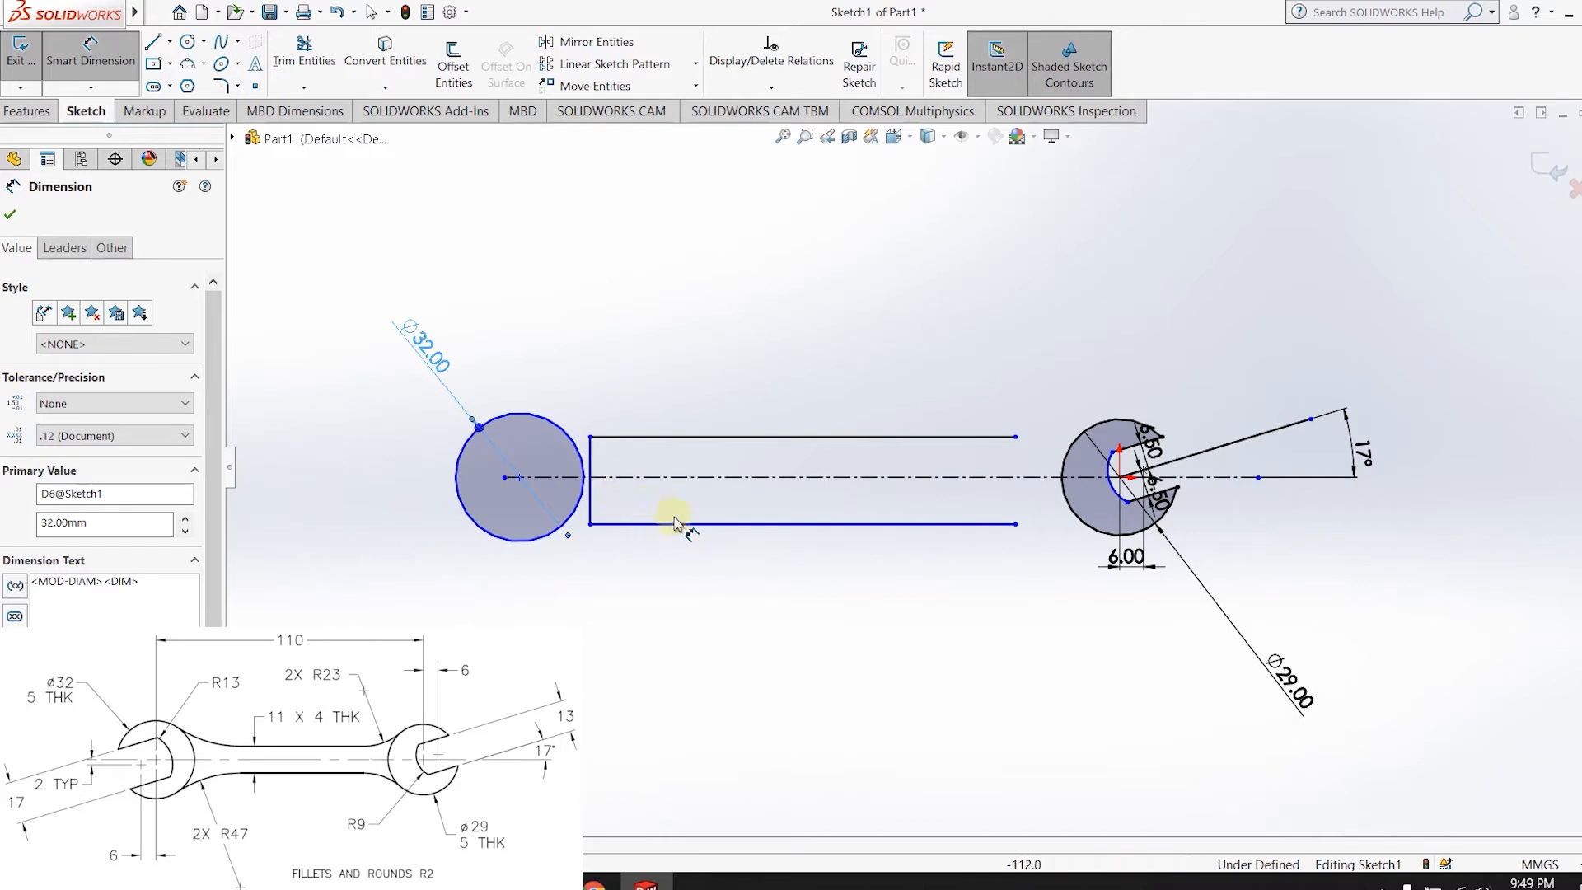
- Dimension the centre distance between the 32 mm circle and the 29 mm head as 110 mm
scroll(674, 524, "up", 2)
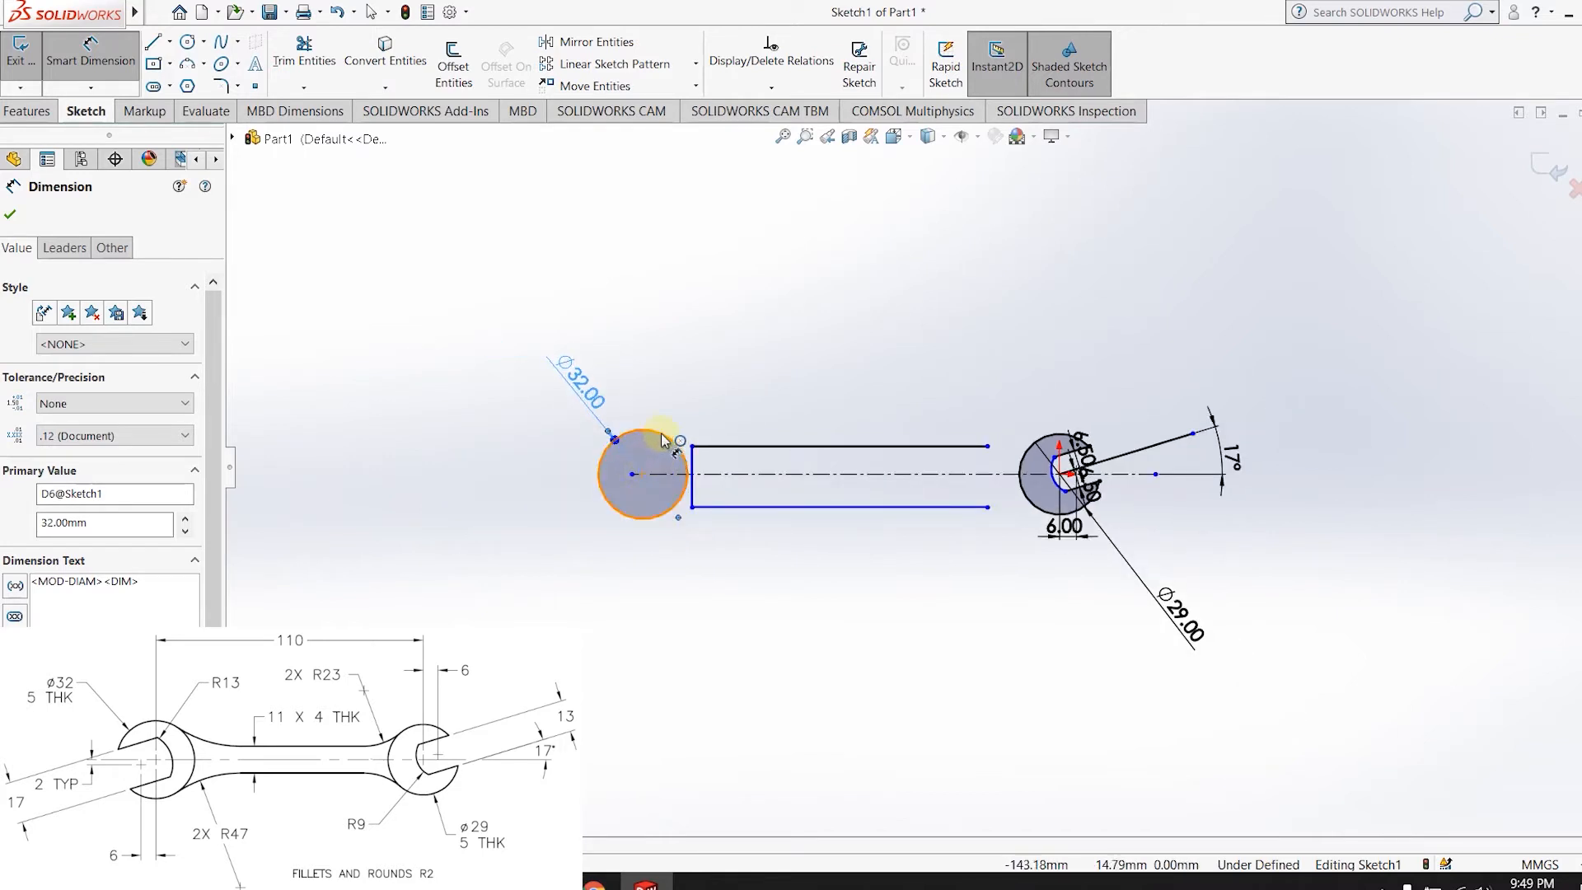
left_click_drag(663, 440, 1052, 443)
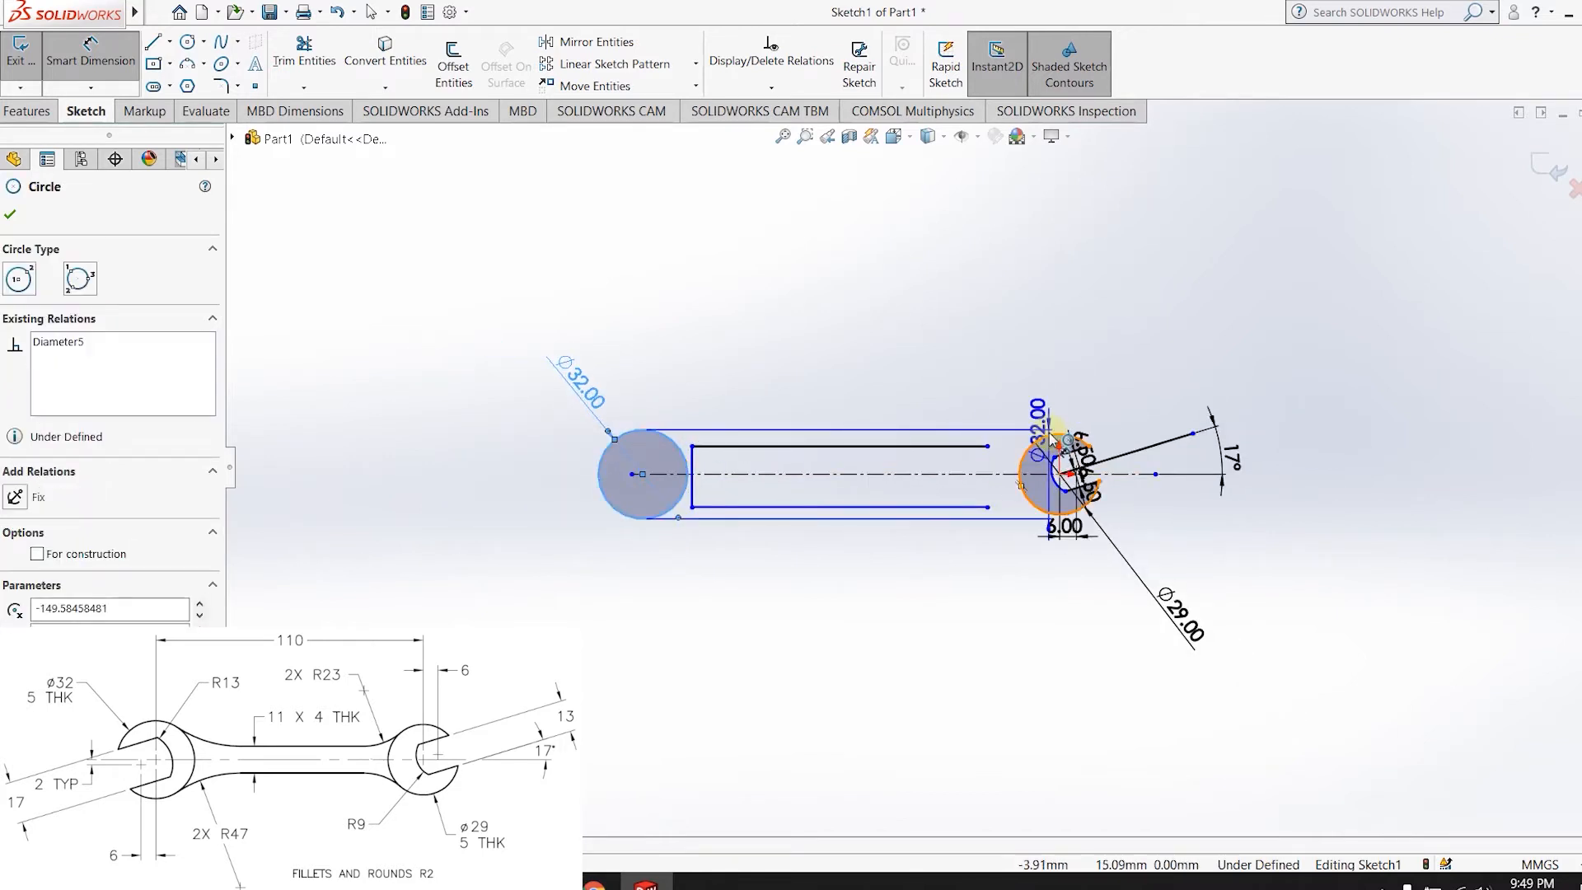
left_click(1051, 435)
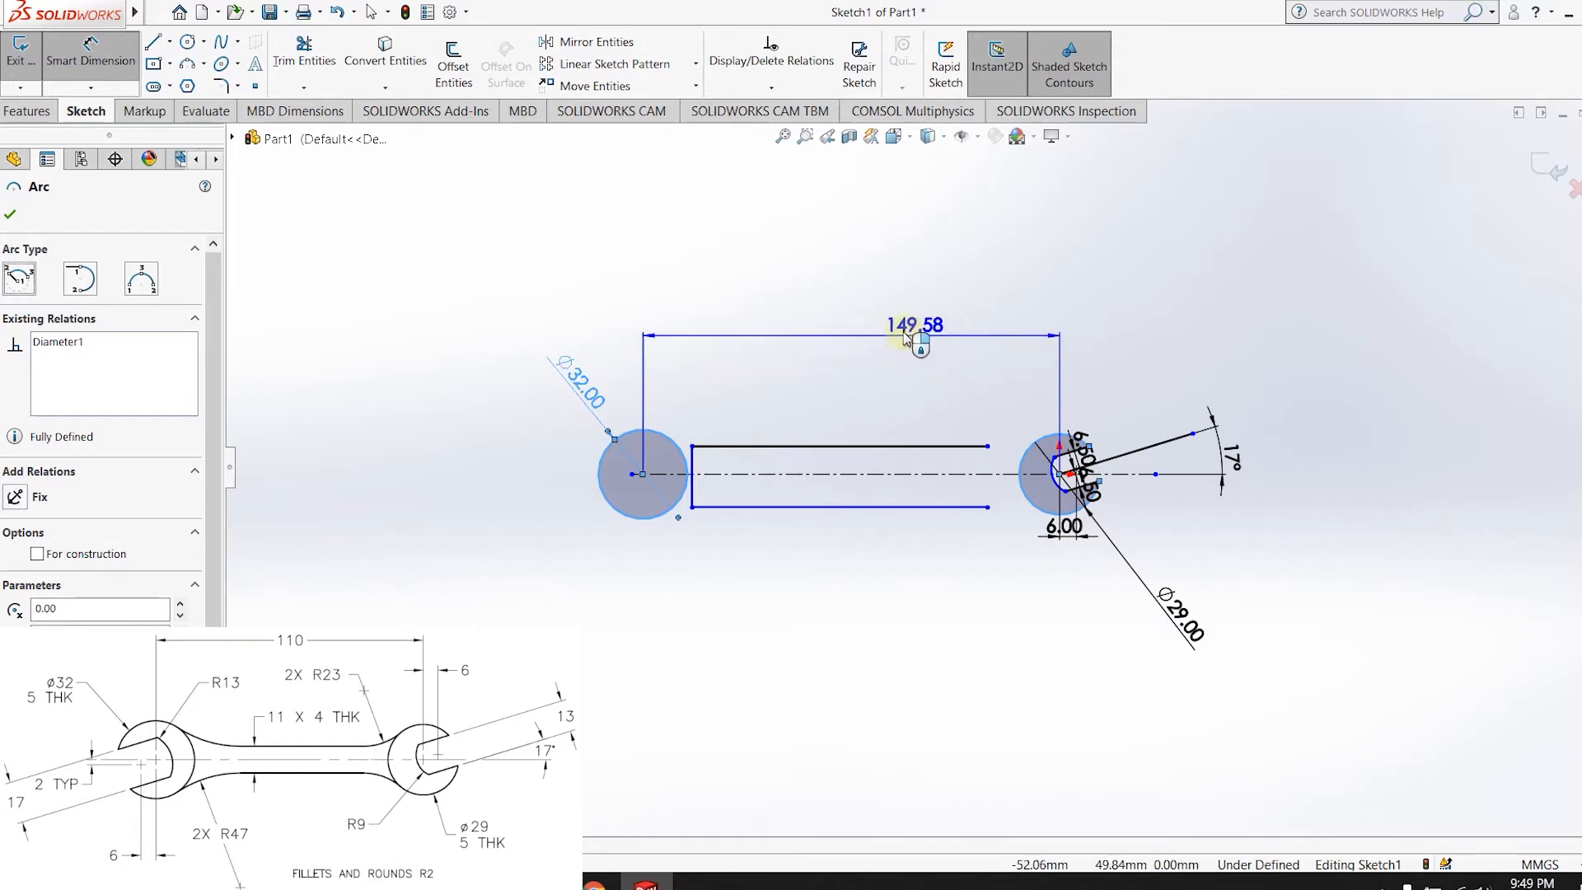
left_click(872, 298)
type("1")
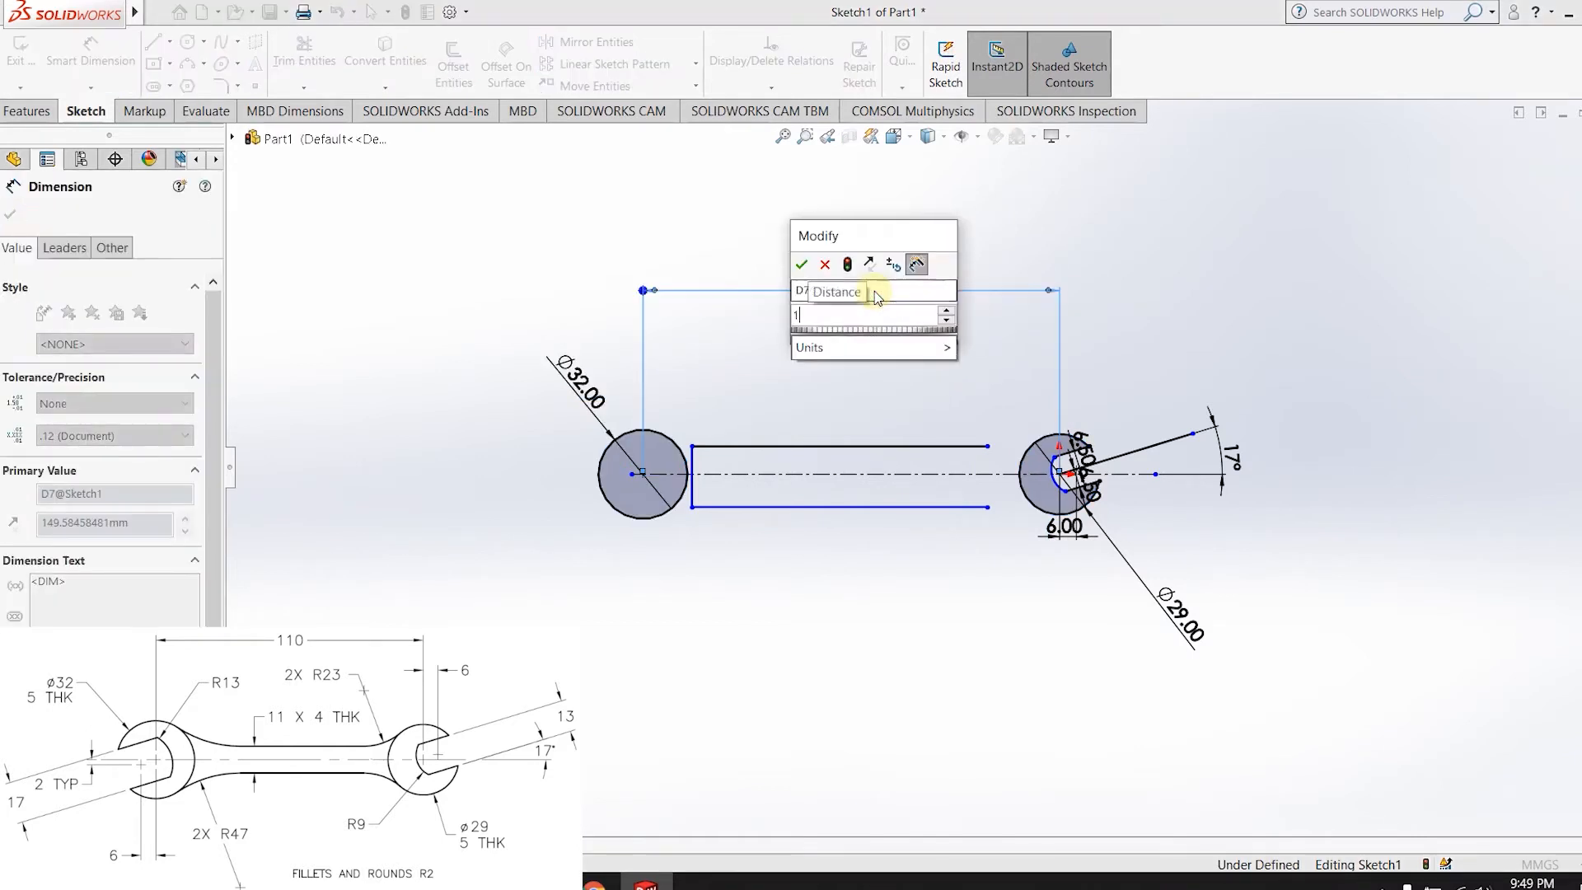
type("010")
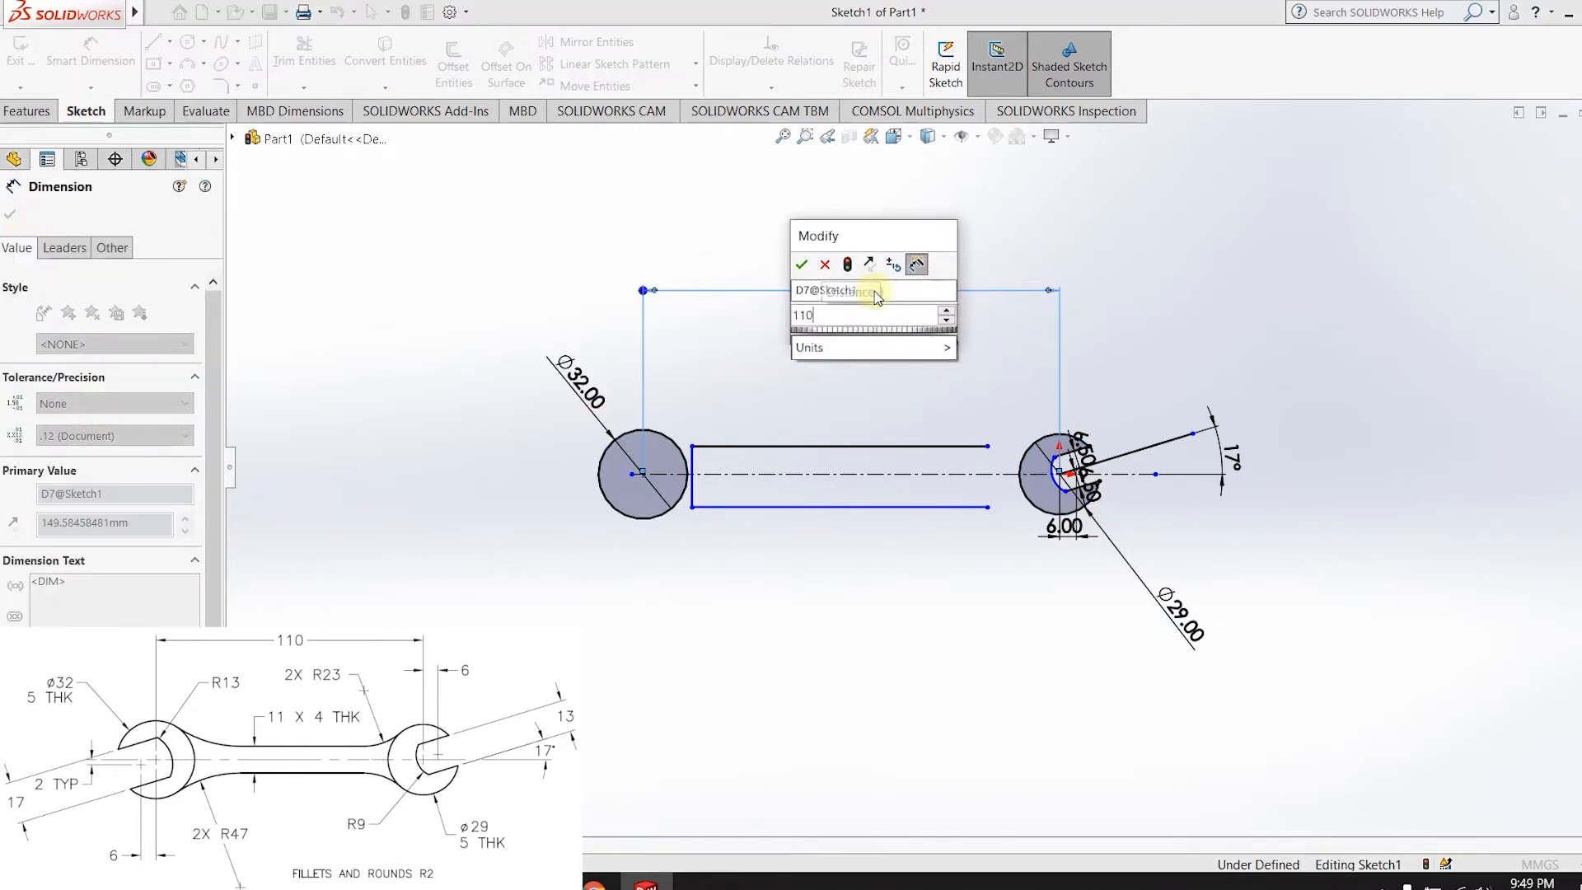
key("Return")
- Dimension the distance between the two long handle lines as 11 mm
scroll(849, 439, "down", 3)
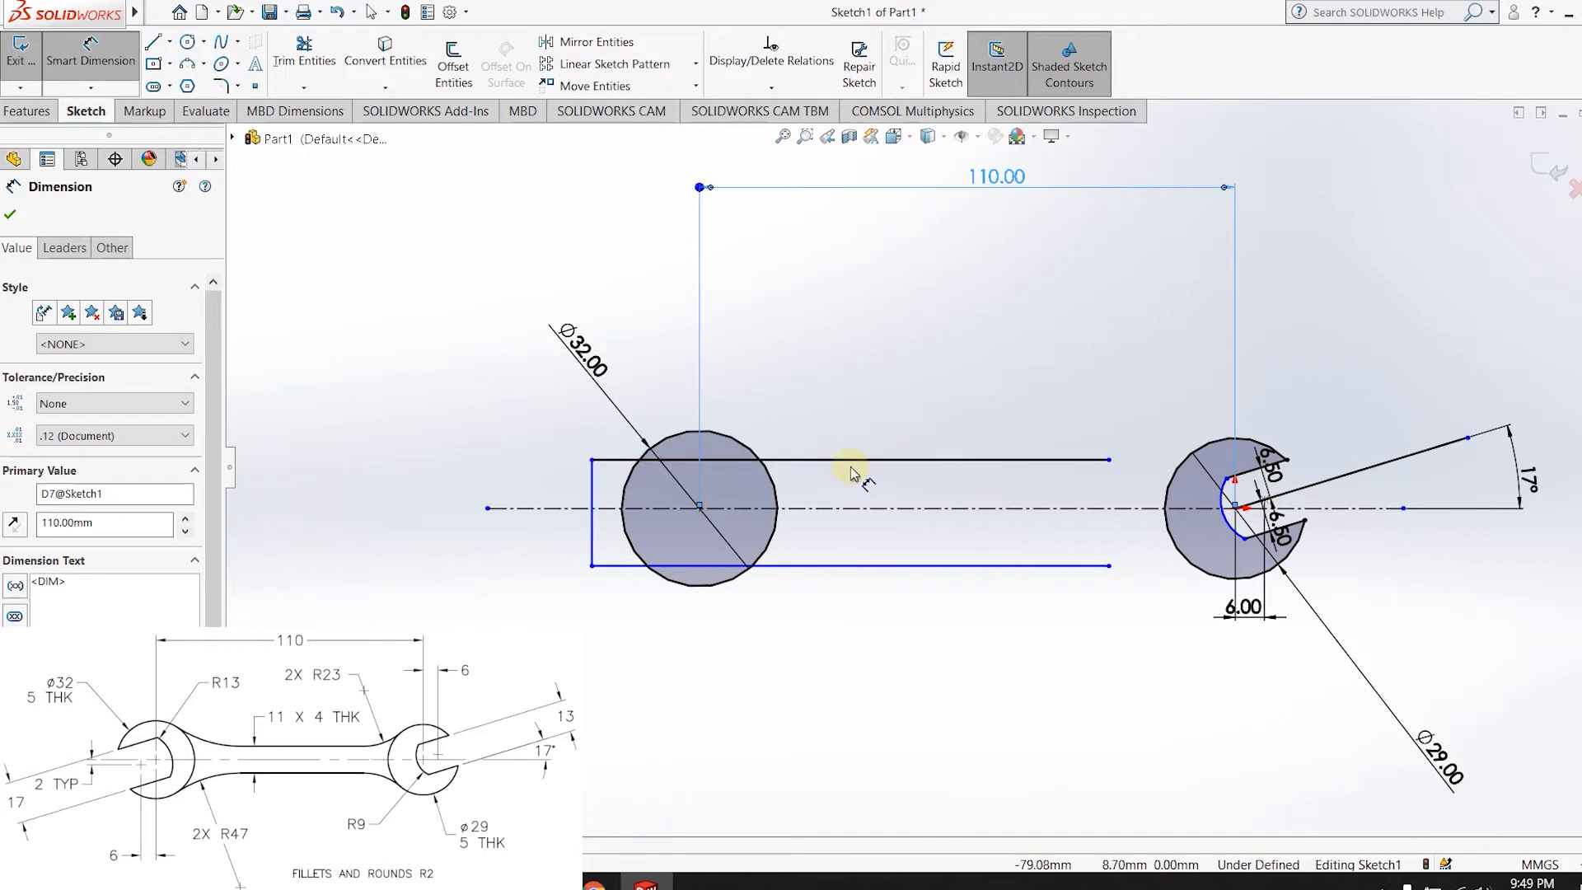
left_click(1073, 462)
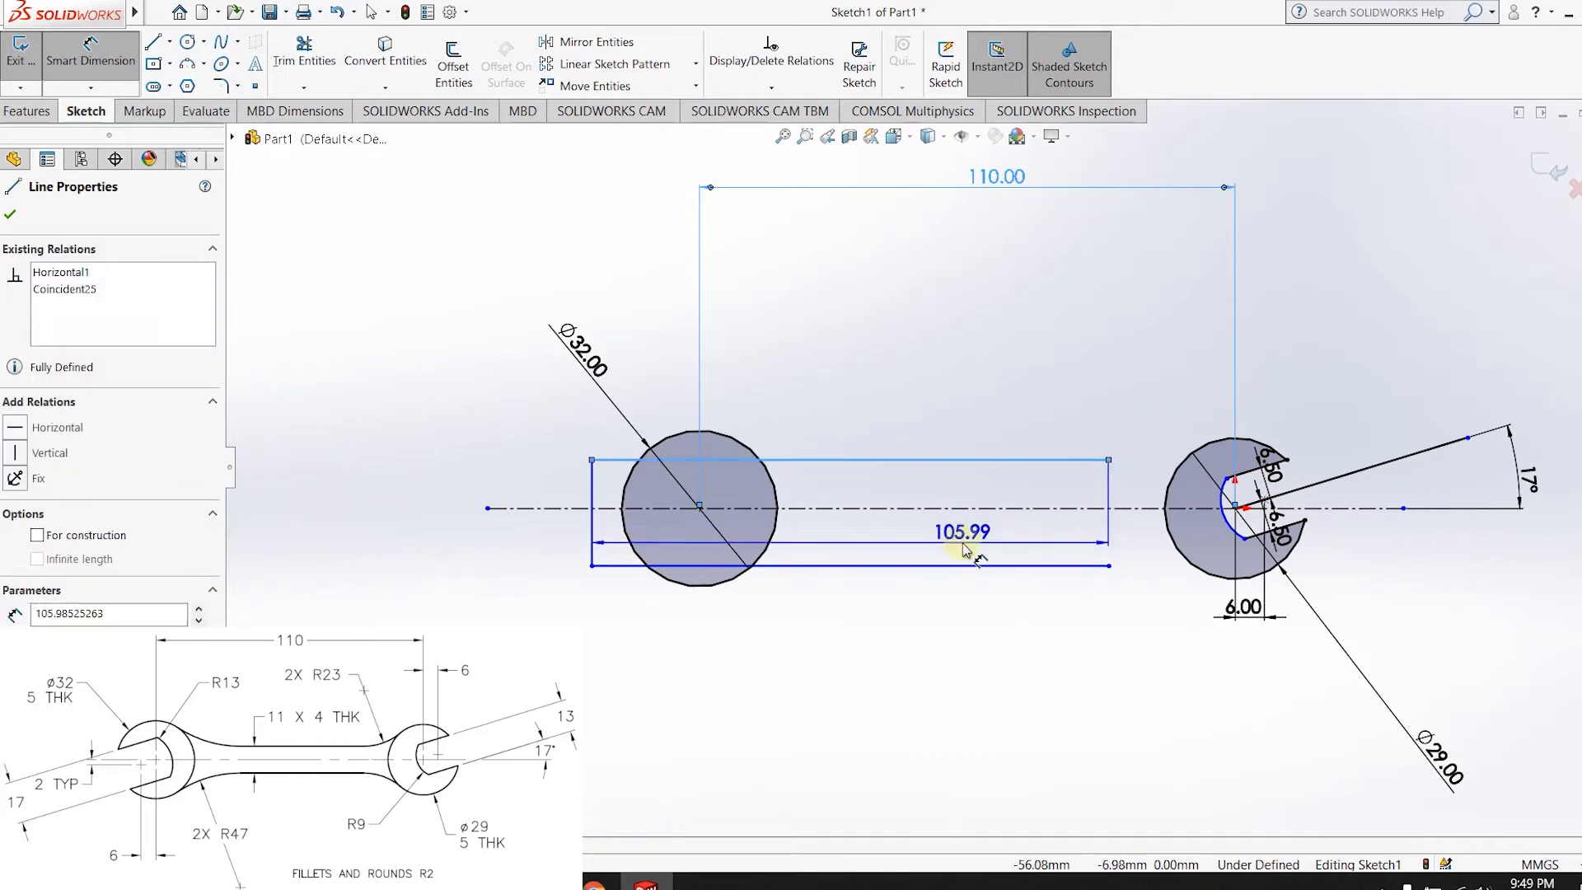
key("Escape")
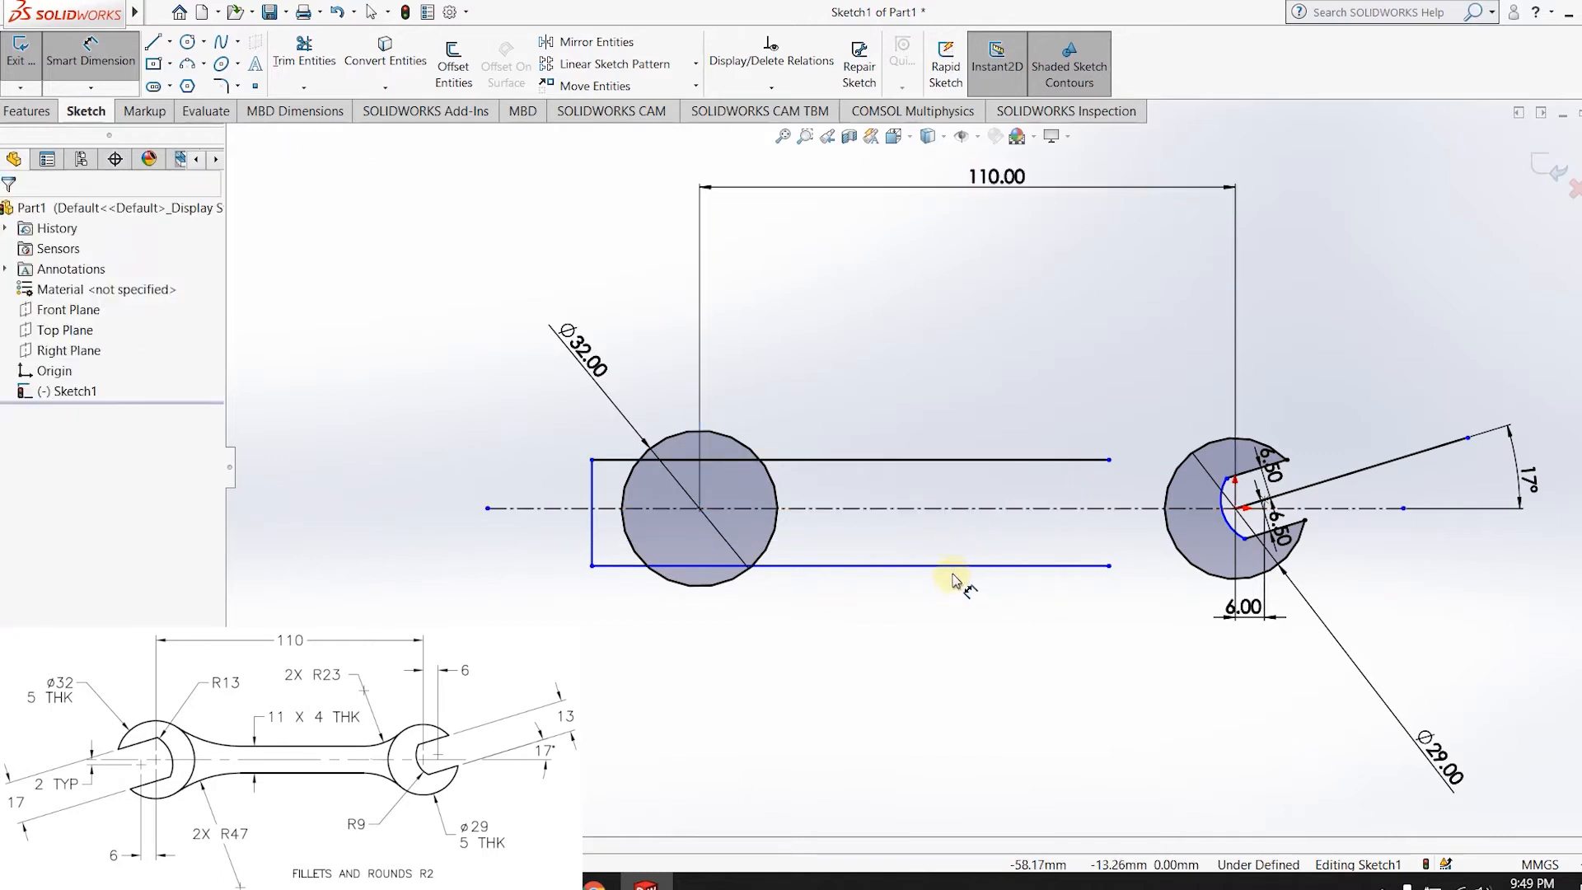
left_click(949, 459)
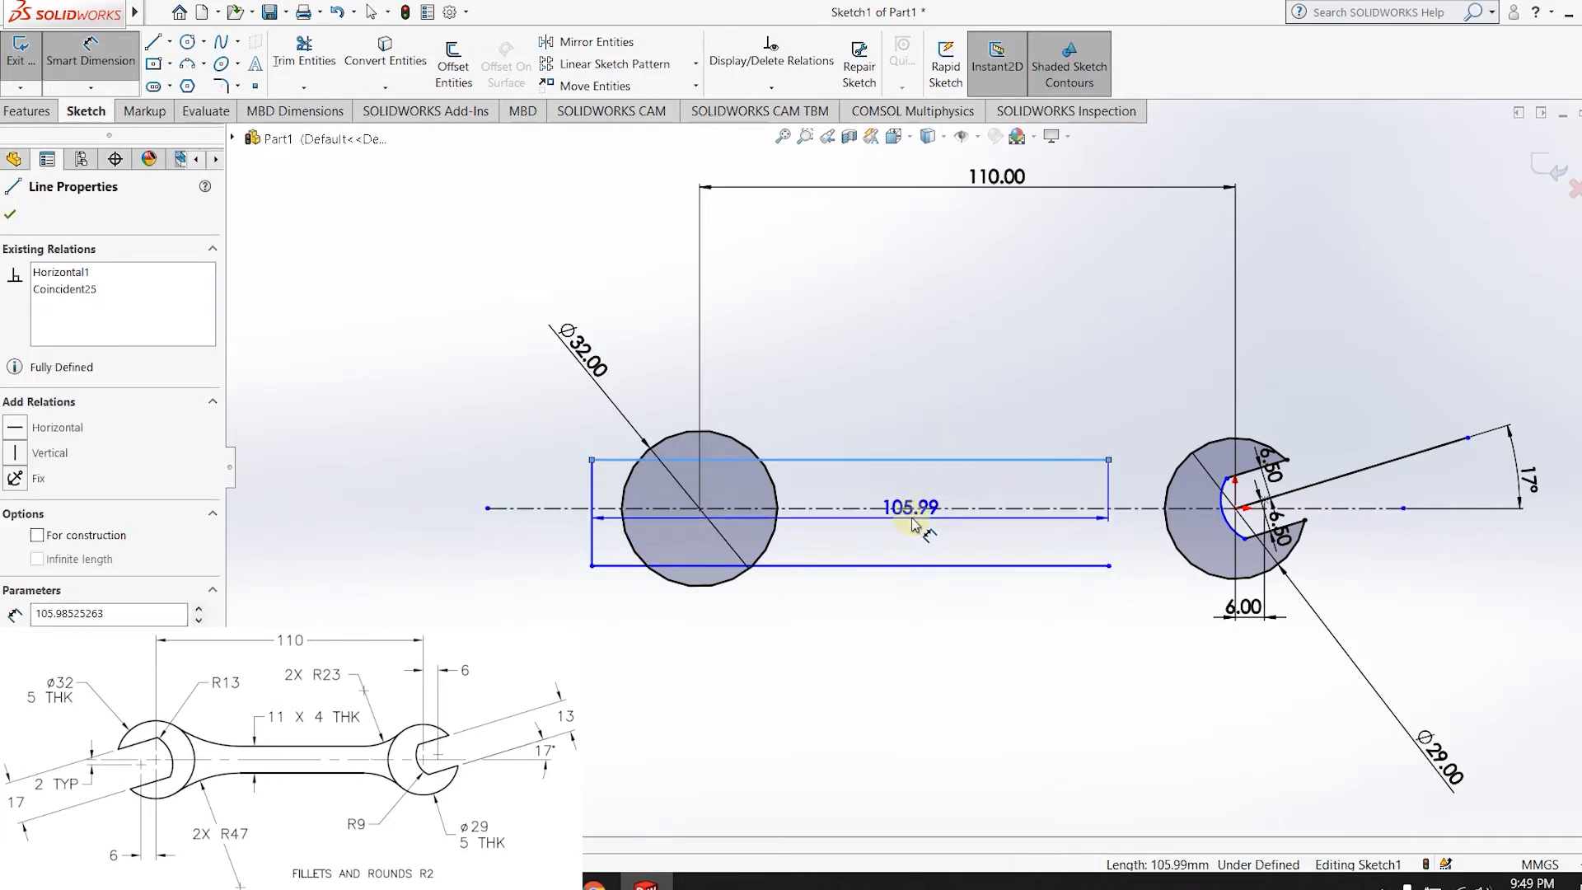
left_click(926, 565)
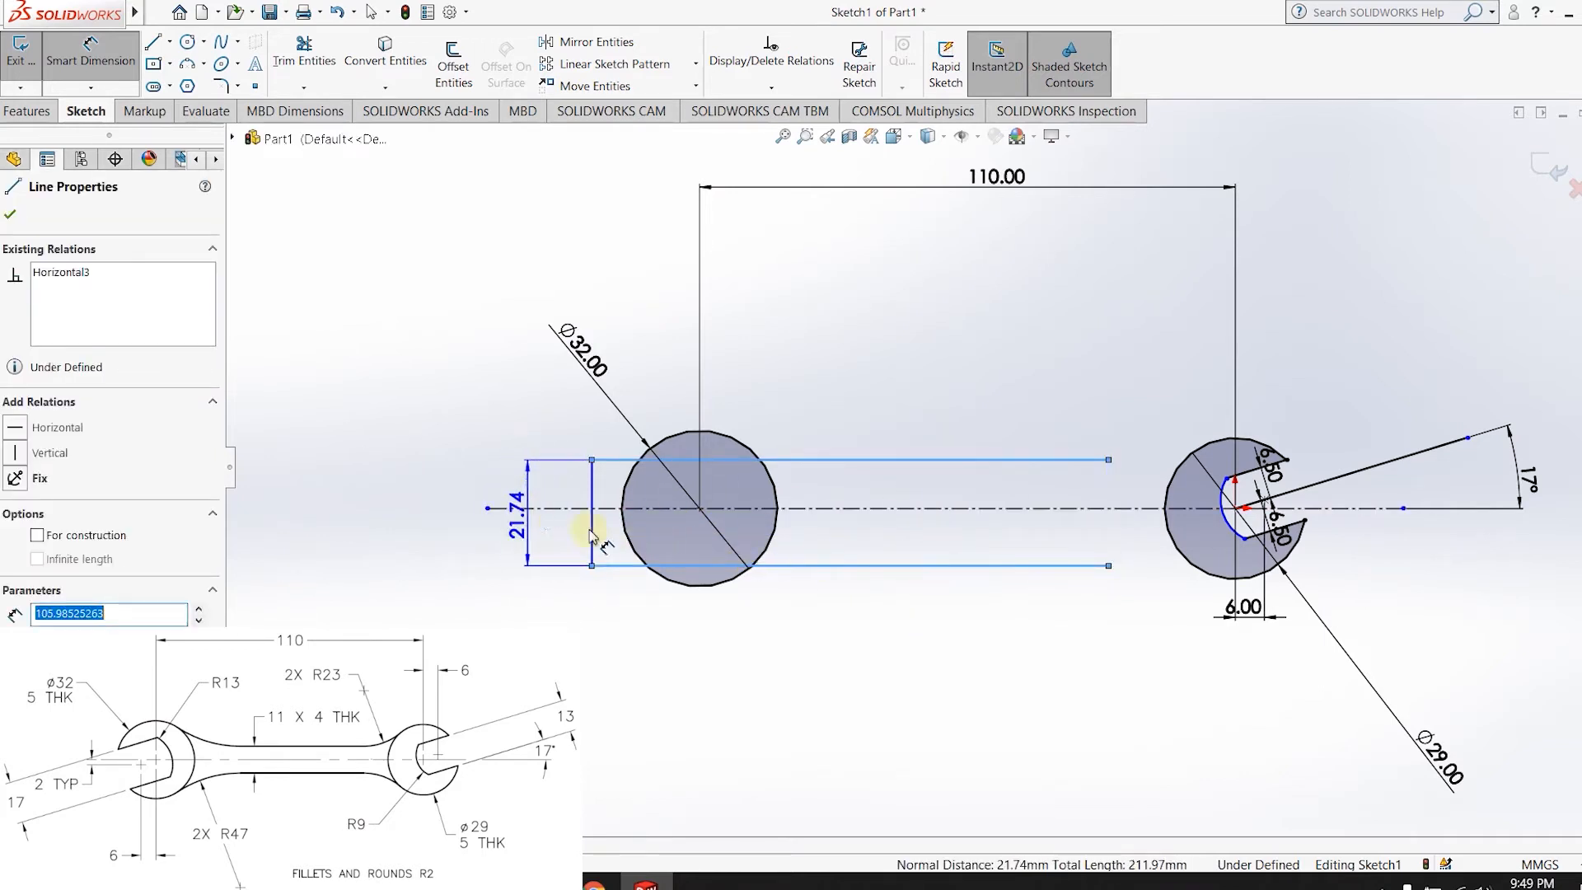
left_click(916, 518)
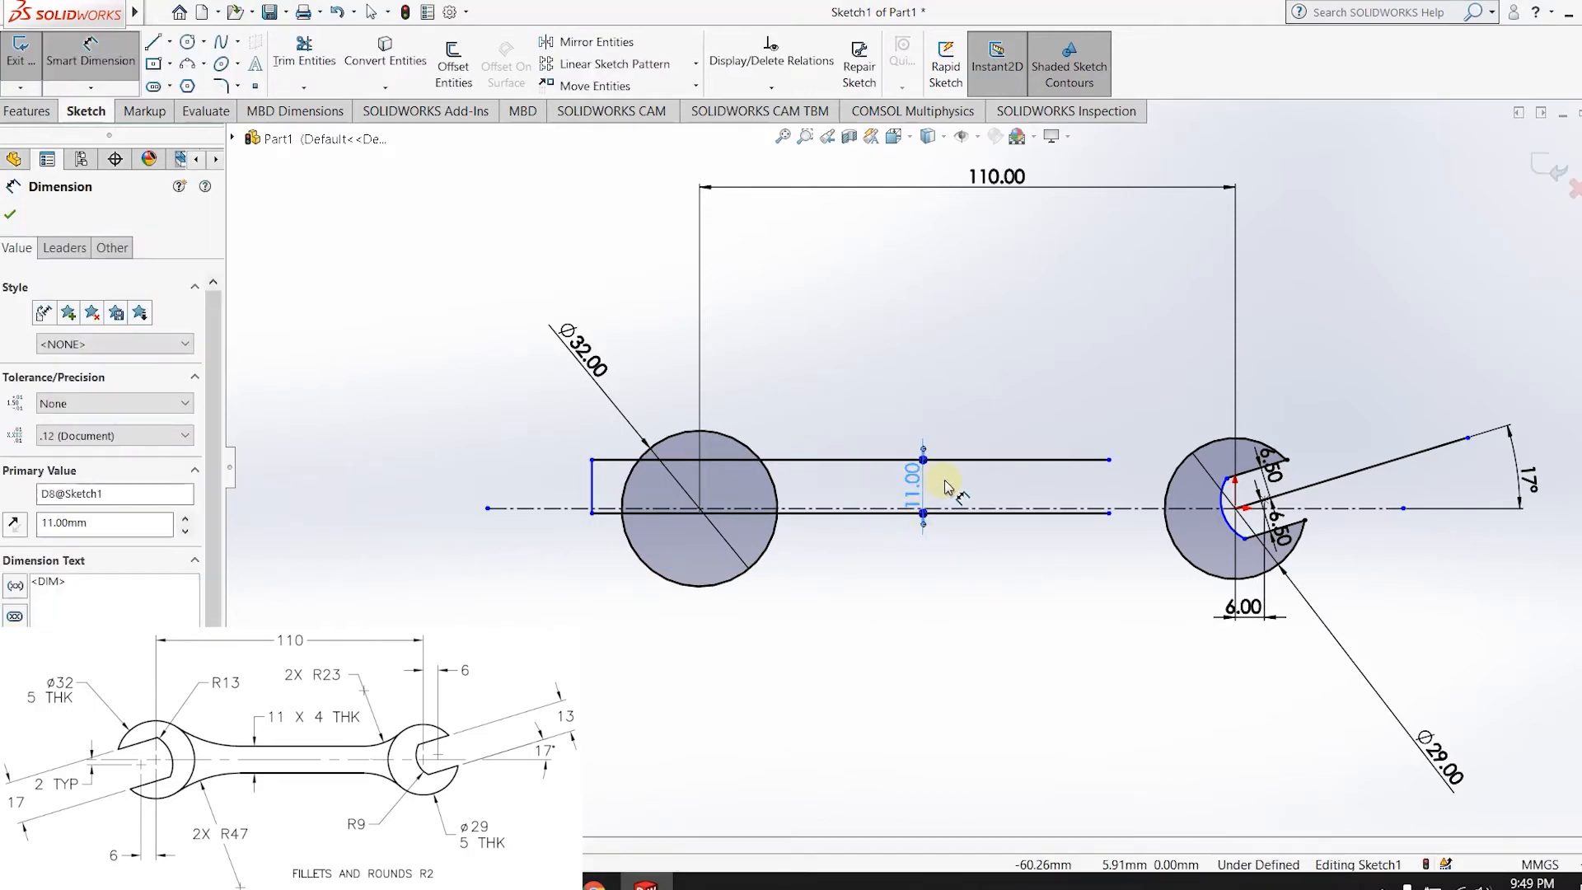
- Try to dimension the distance between the upper handle line and the centreline
left_click(987, 511)
left_click(986, 508)
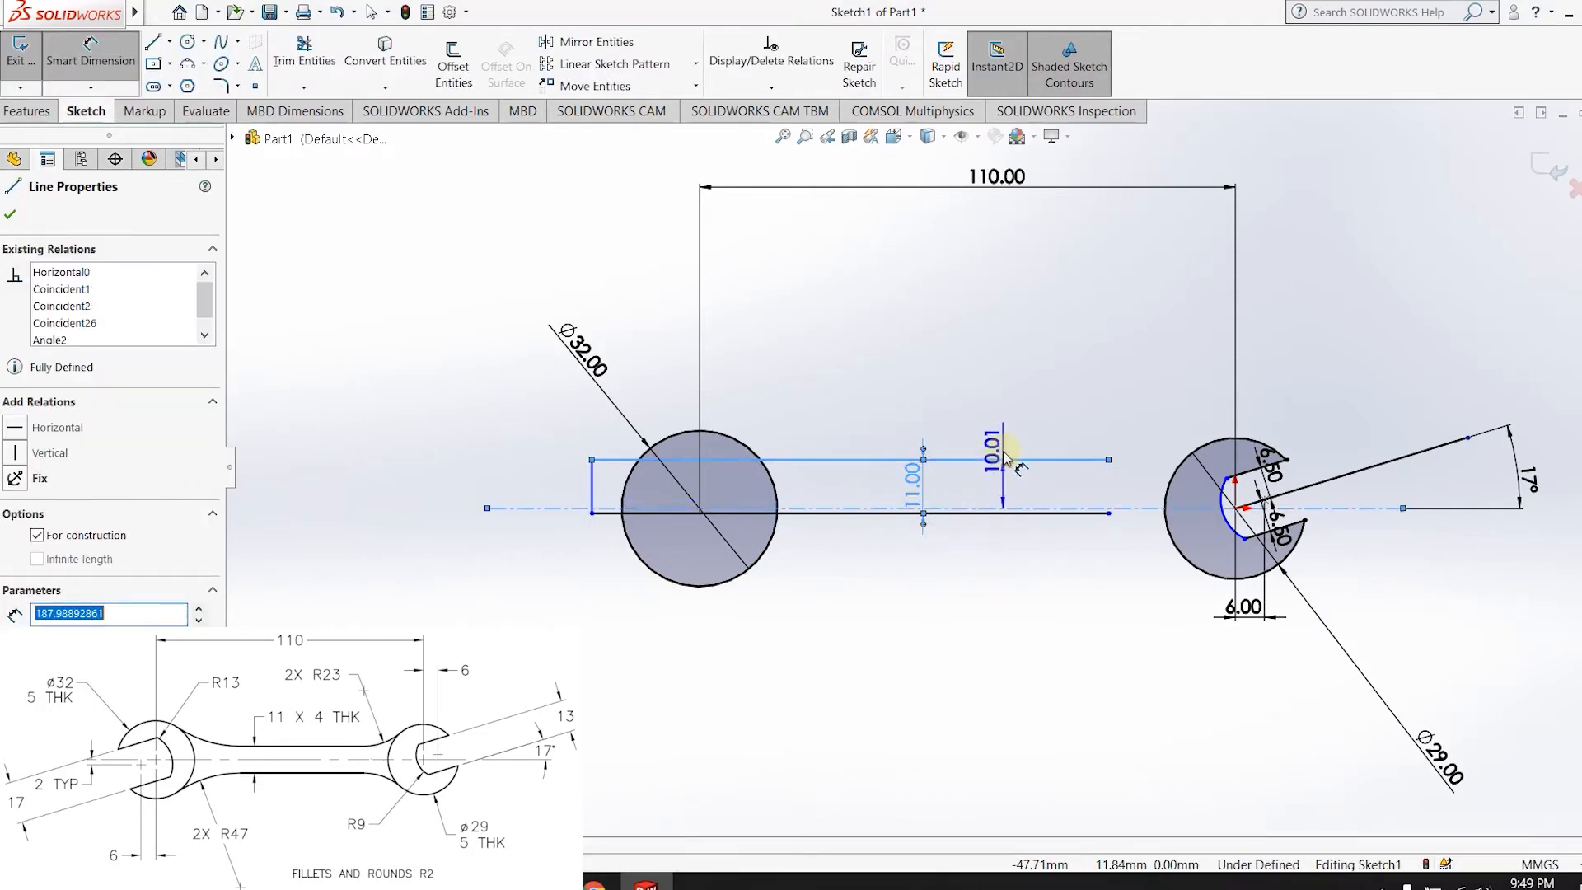
left_click(1033, 394)
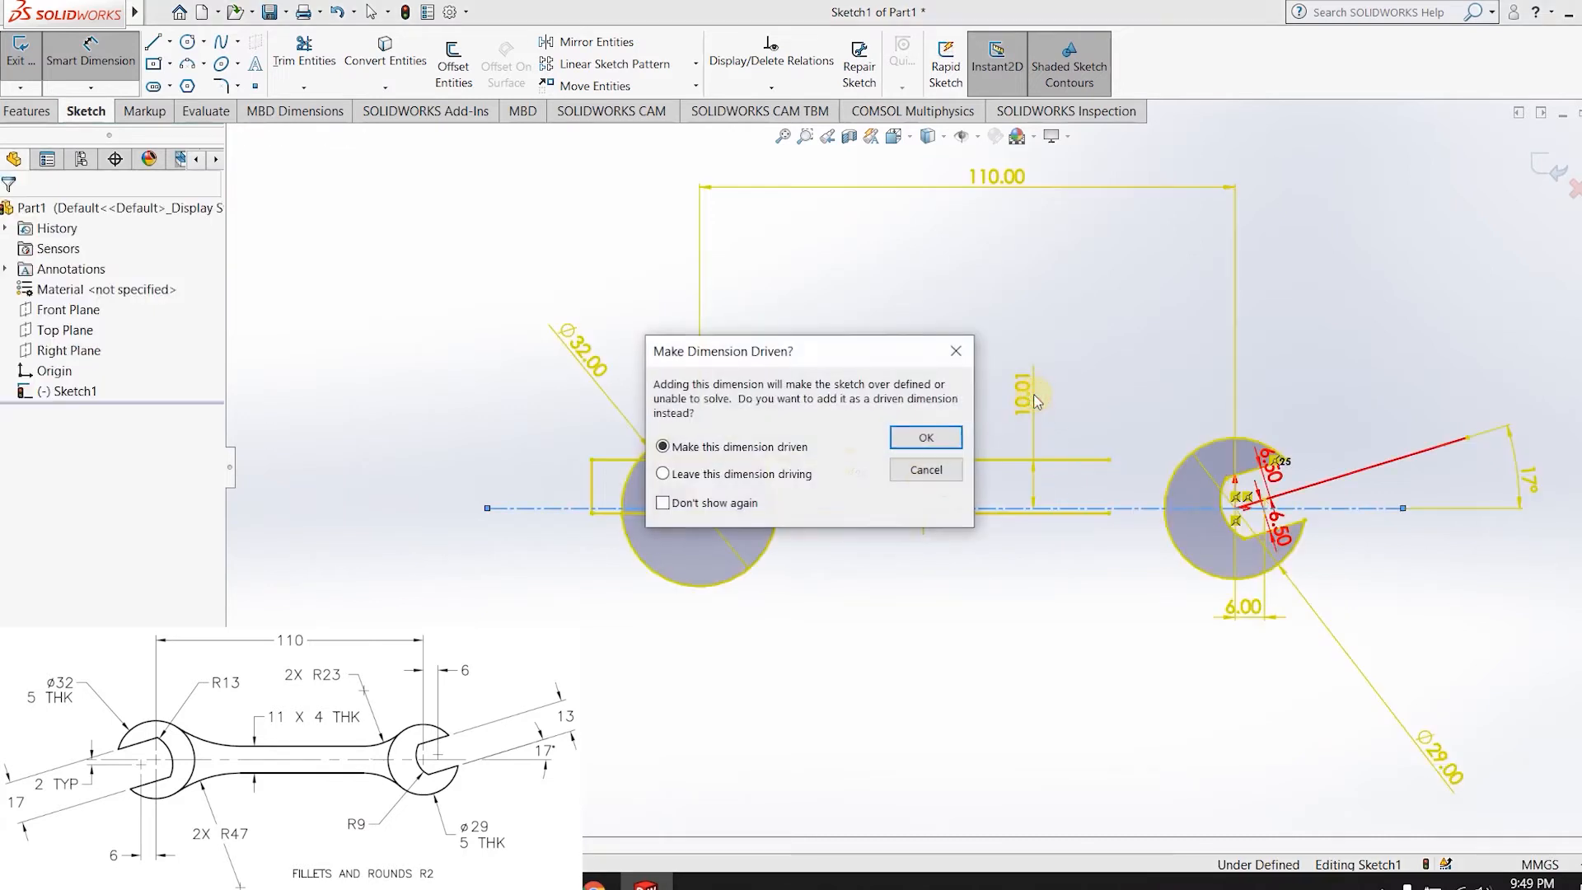
key("Return")
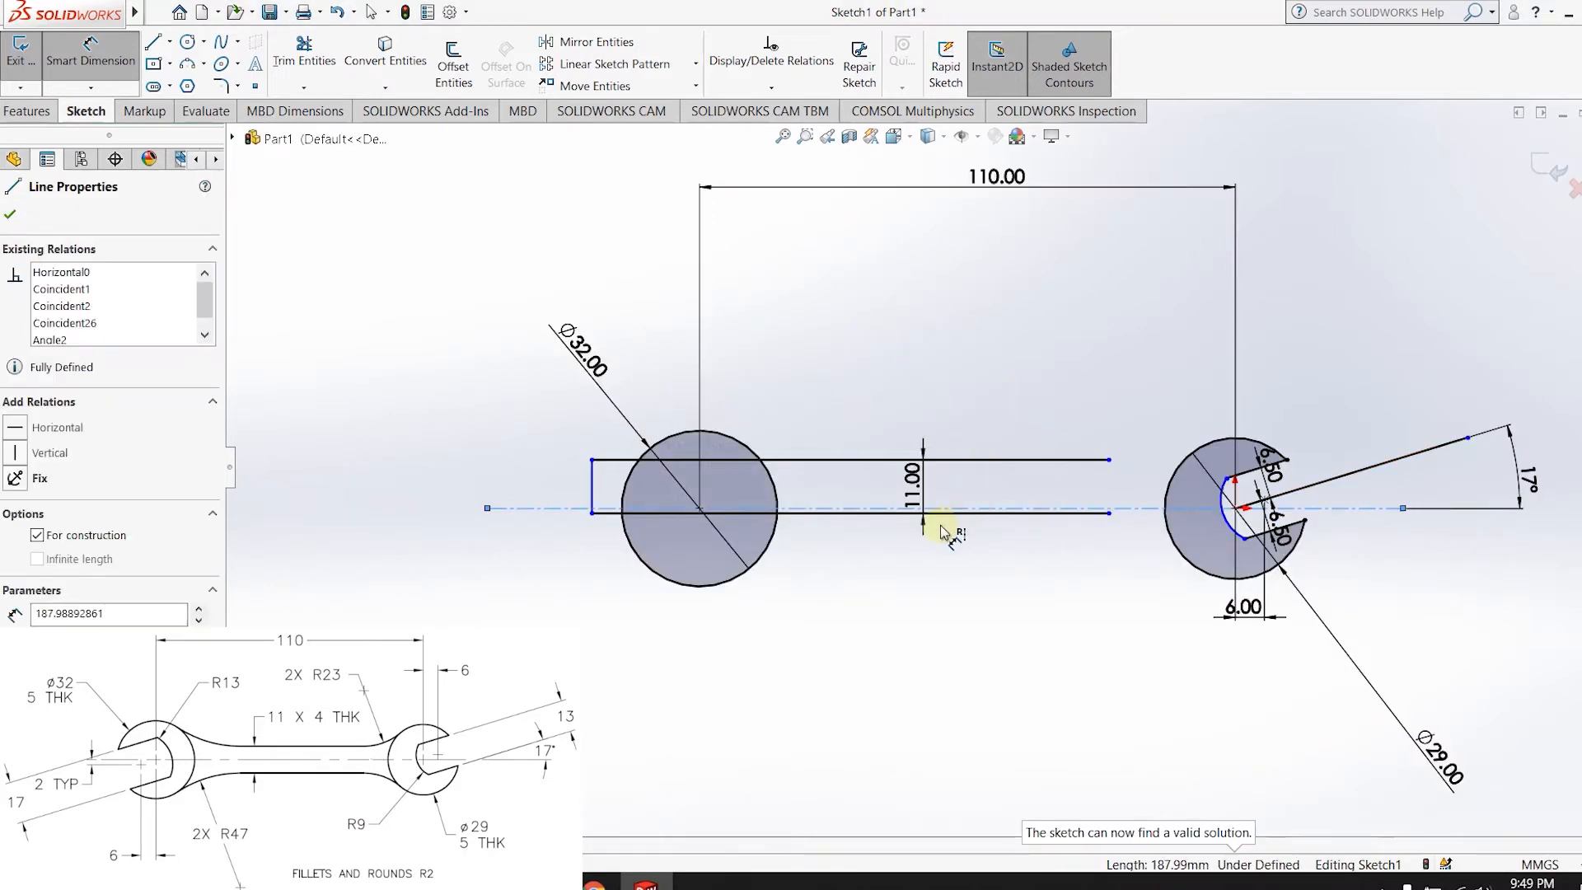
left_click(968, 460)
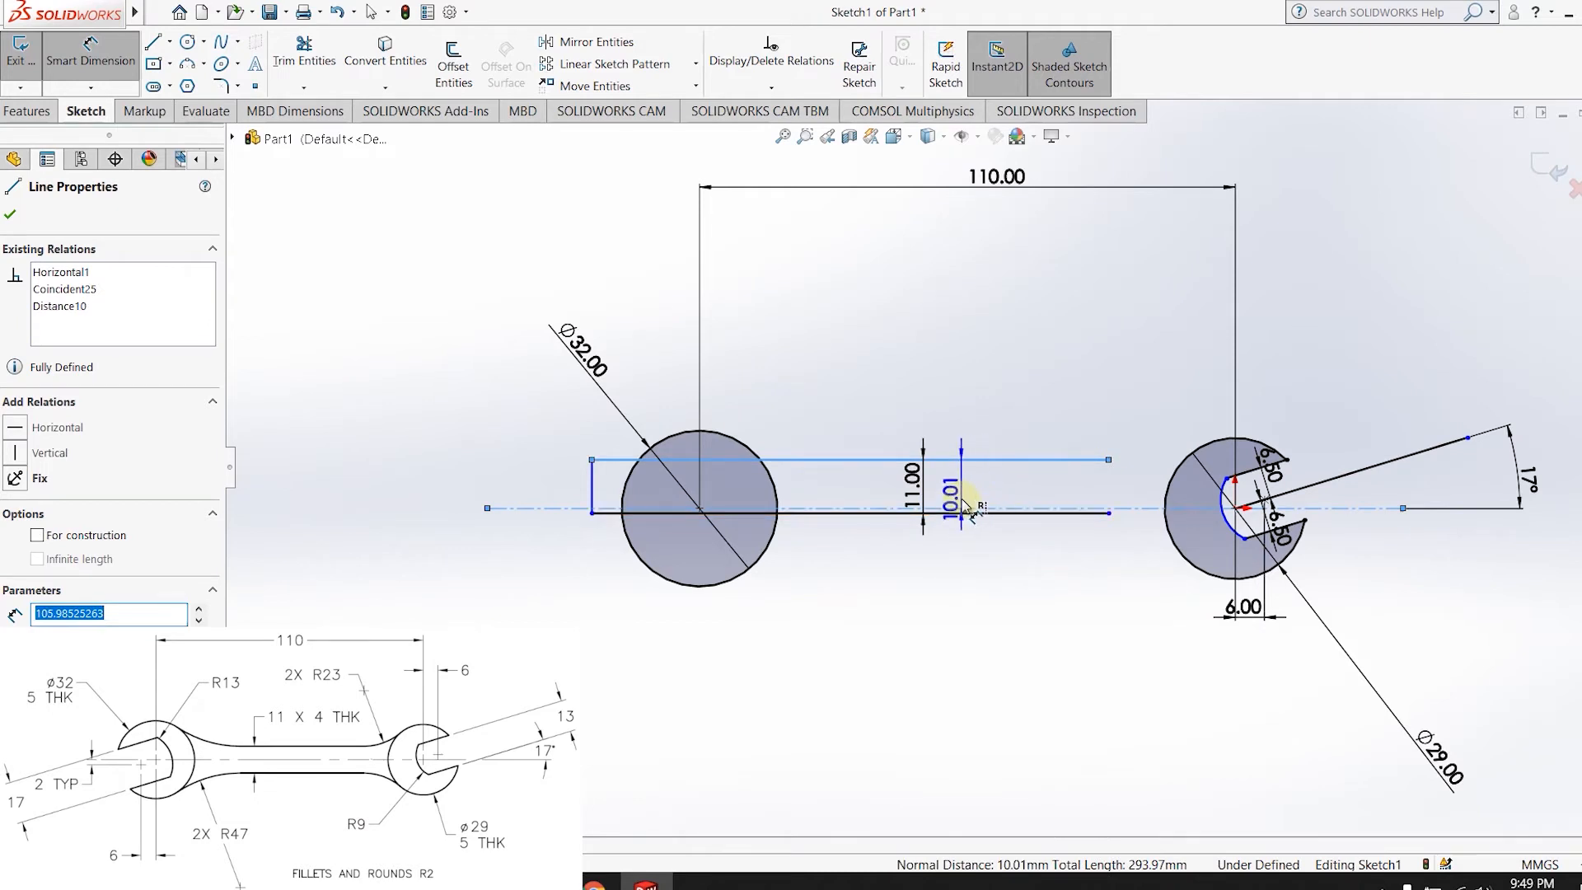
scroll(976, 515, "down", 5)
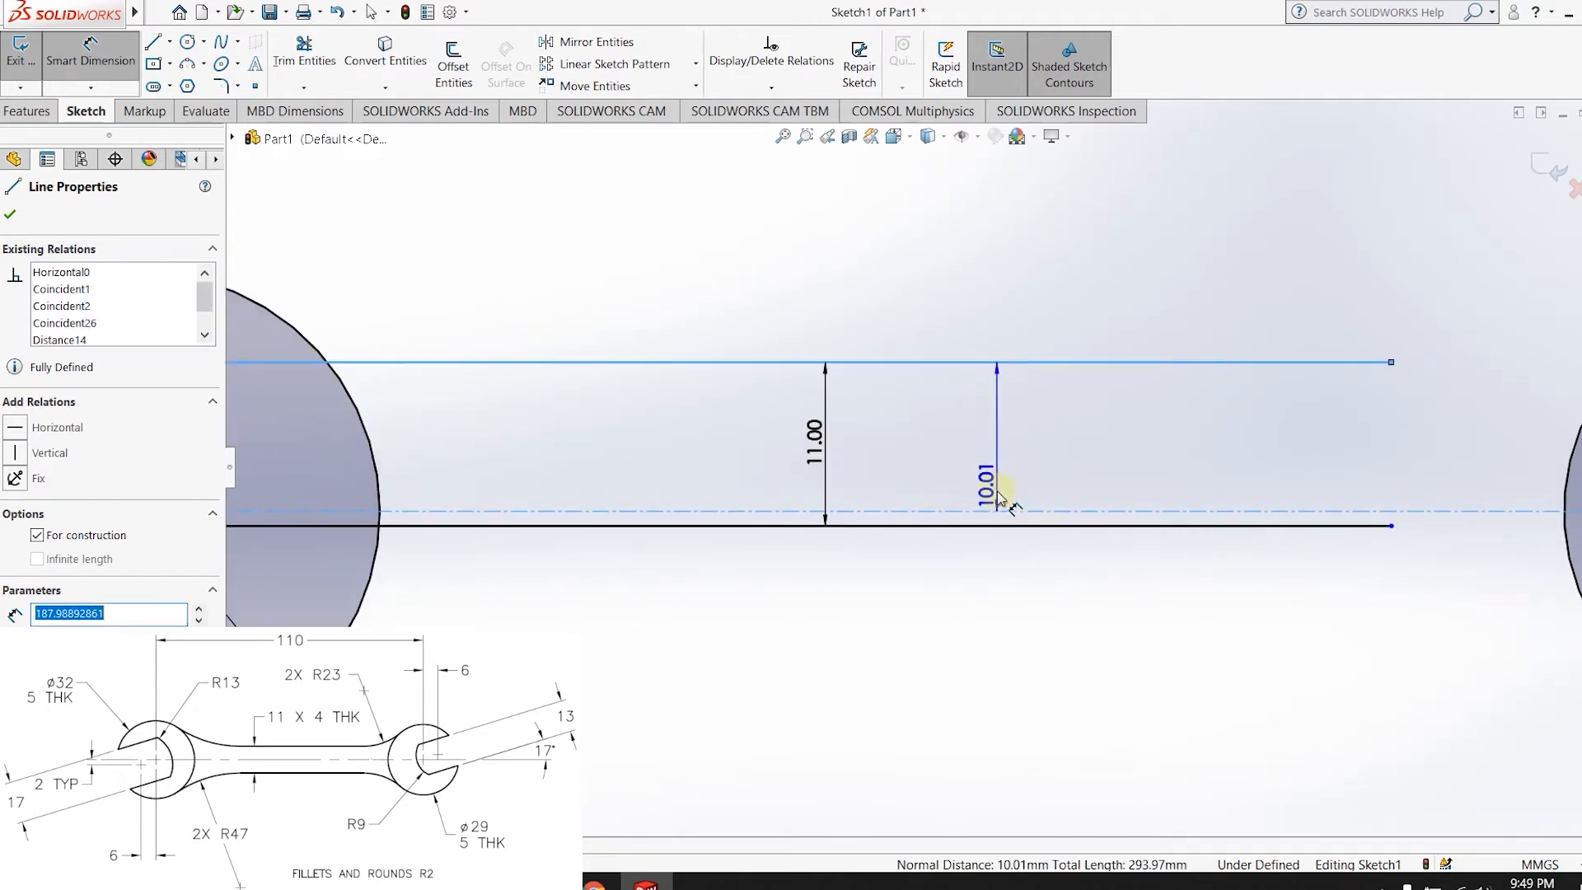
left_click(1006, 503)
left_click(926, 469)
left_click(1003, 510)
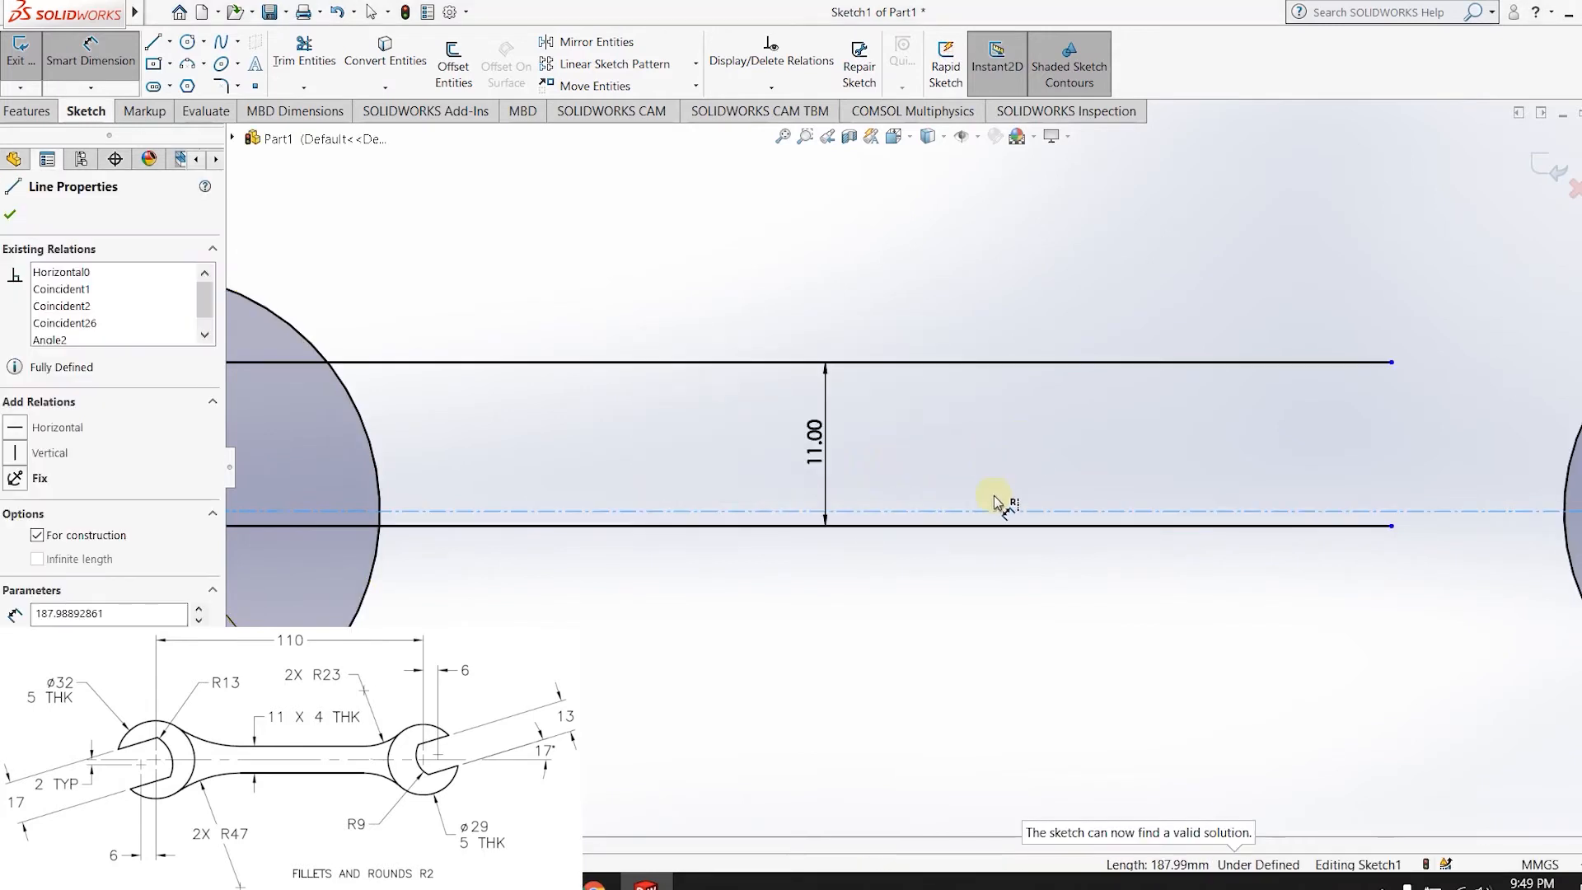
left_click(1024, 362)
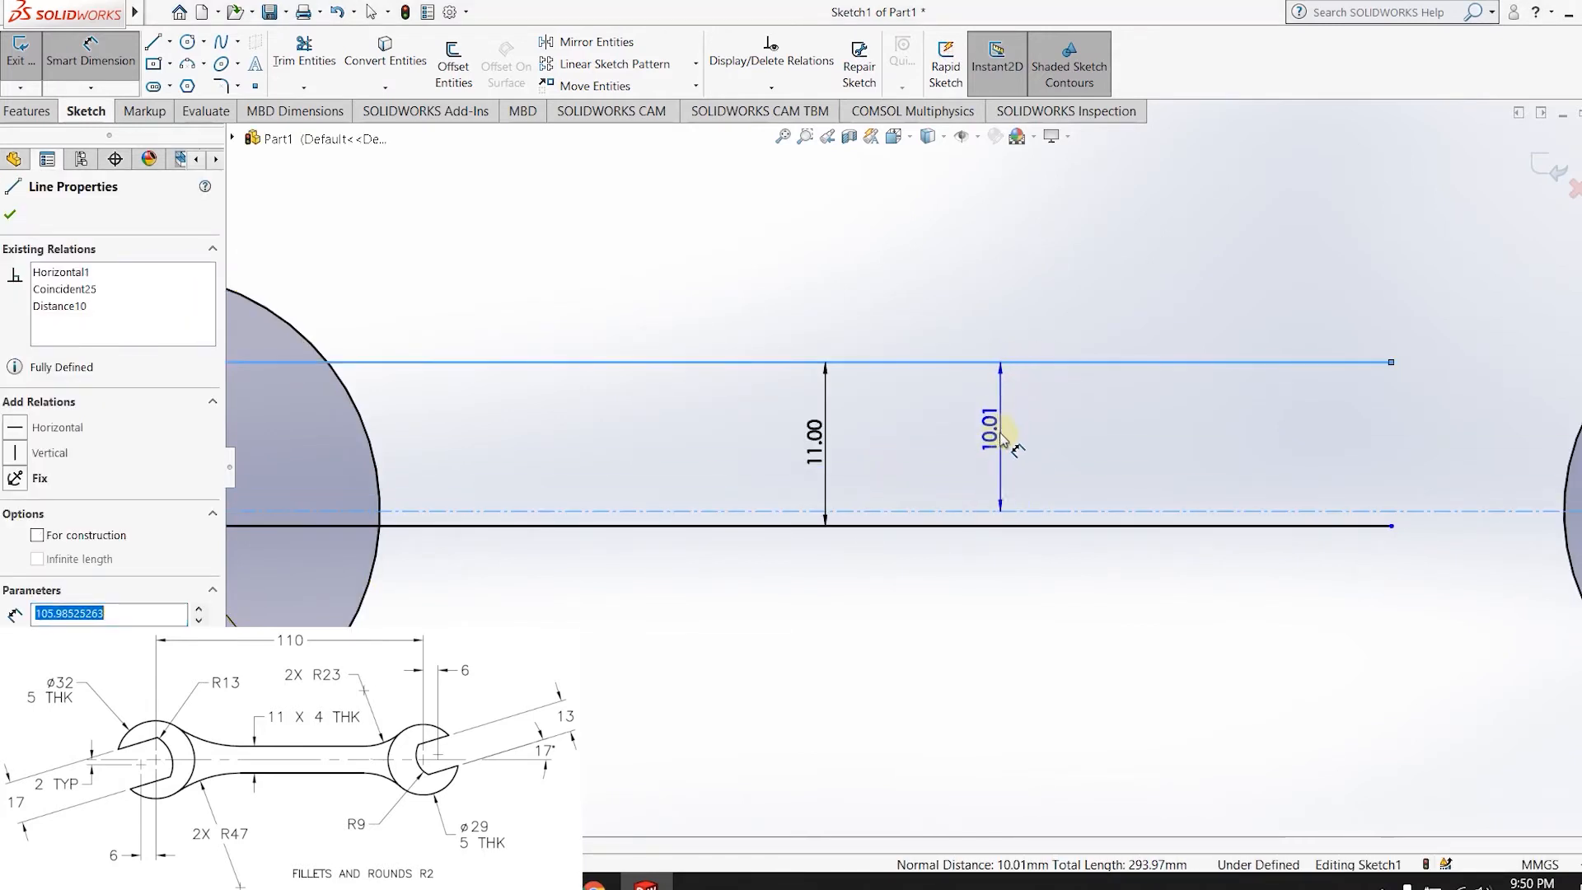
left_click(1004, 434)
left_click(926, 469)
- Turn on the display of sketch relations and inspect the coincident relation on the upper handle line
scroll(926, 472, "up", 5)
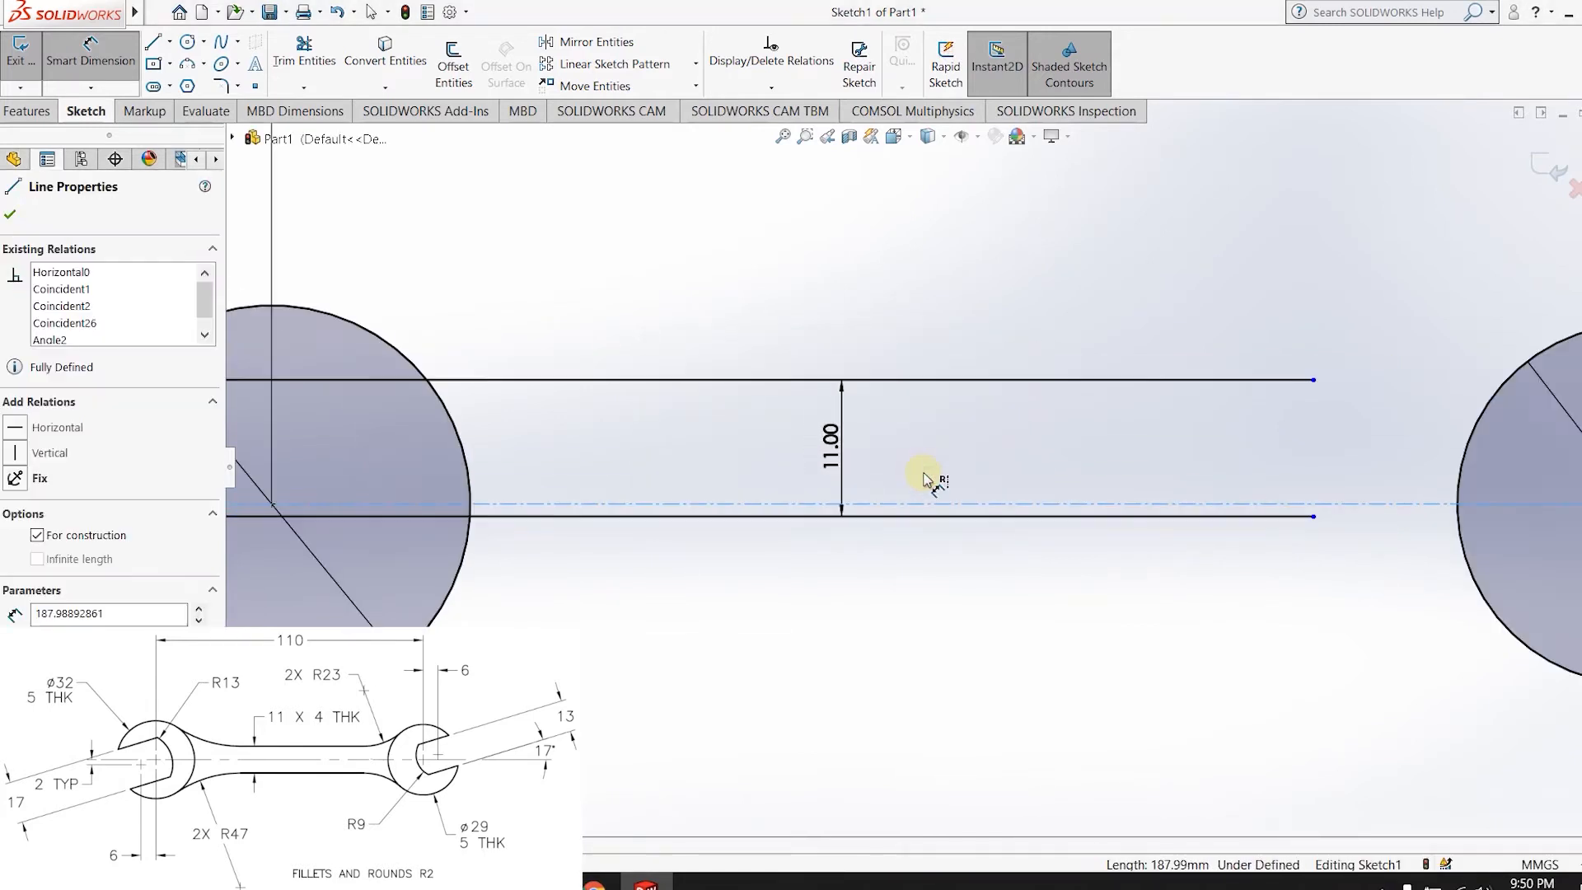
left_click(975, 138)
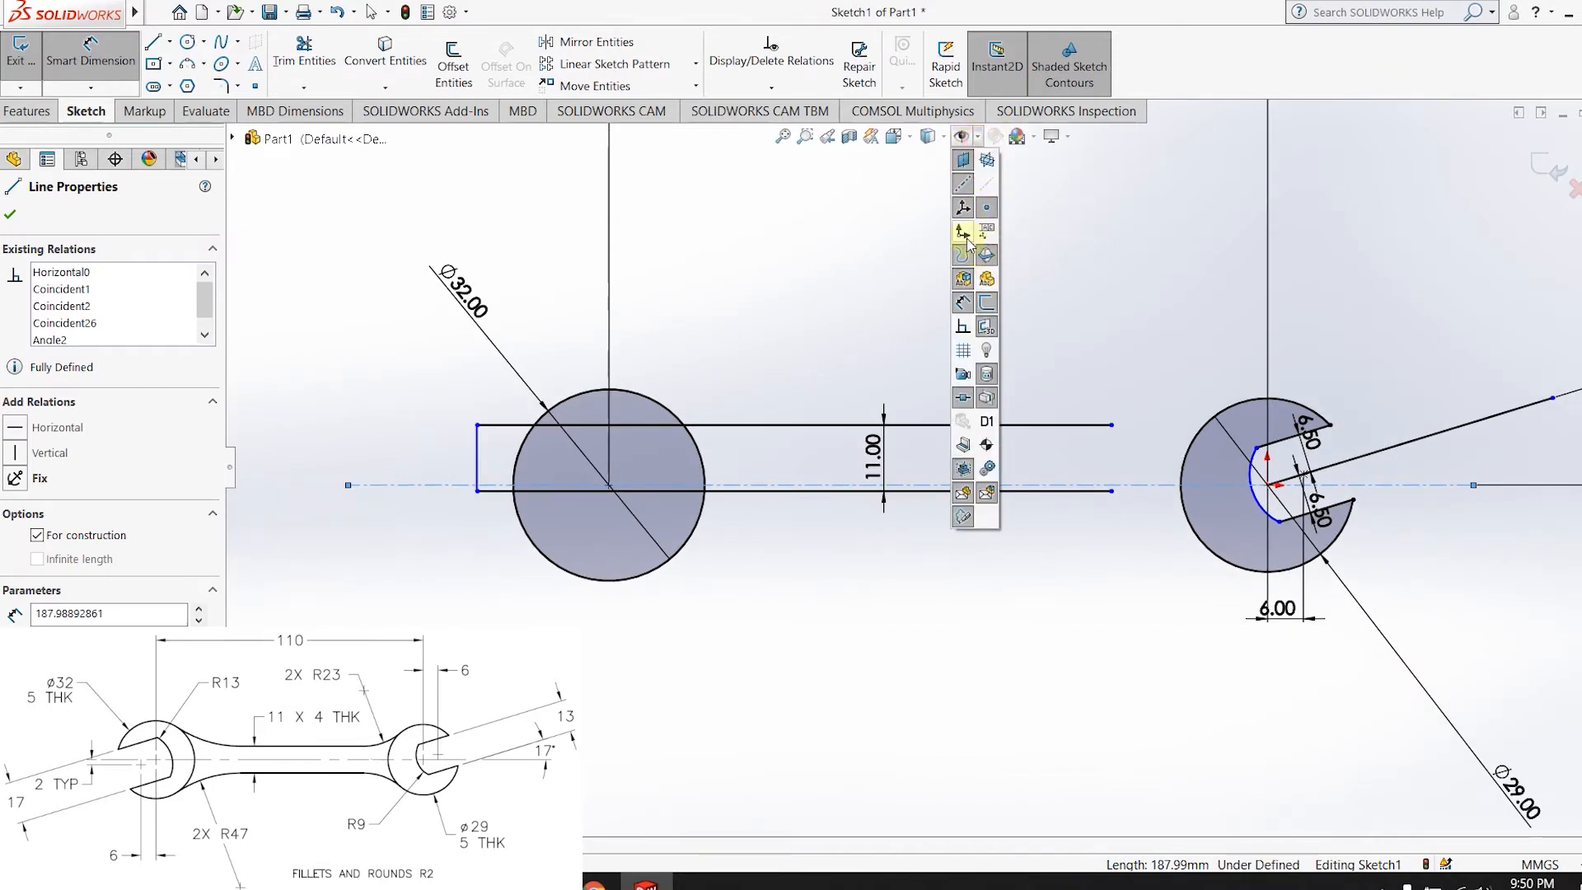
left_click(962, 326)
left_click(808, 414)
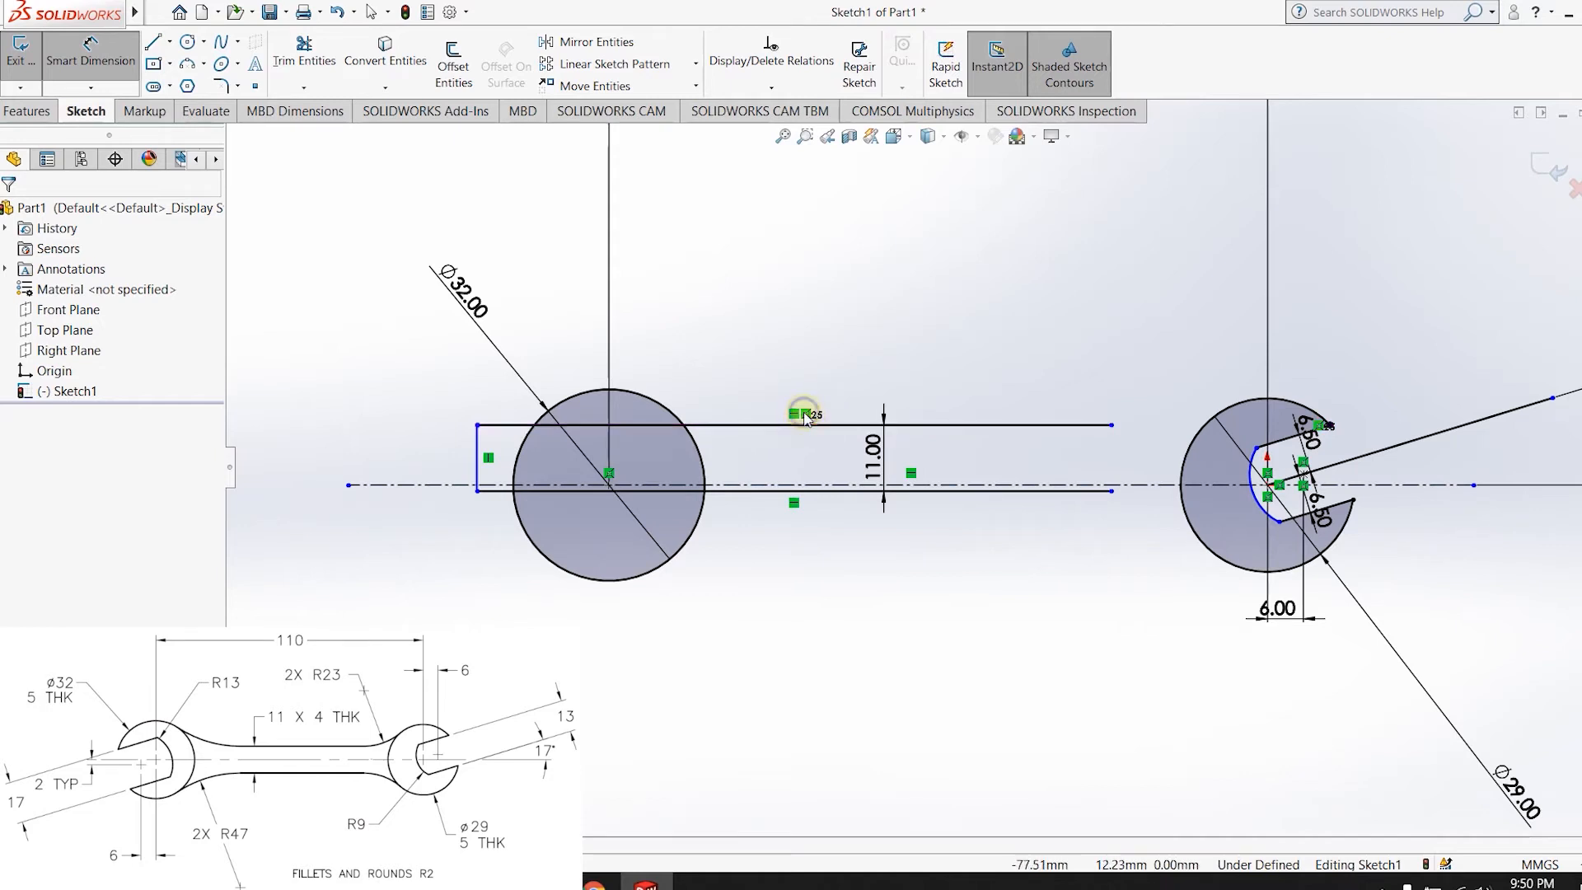
- Delete the upper long handle line together with its associated 11 mm dimension
left_click(758, 426)
key("Delete")
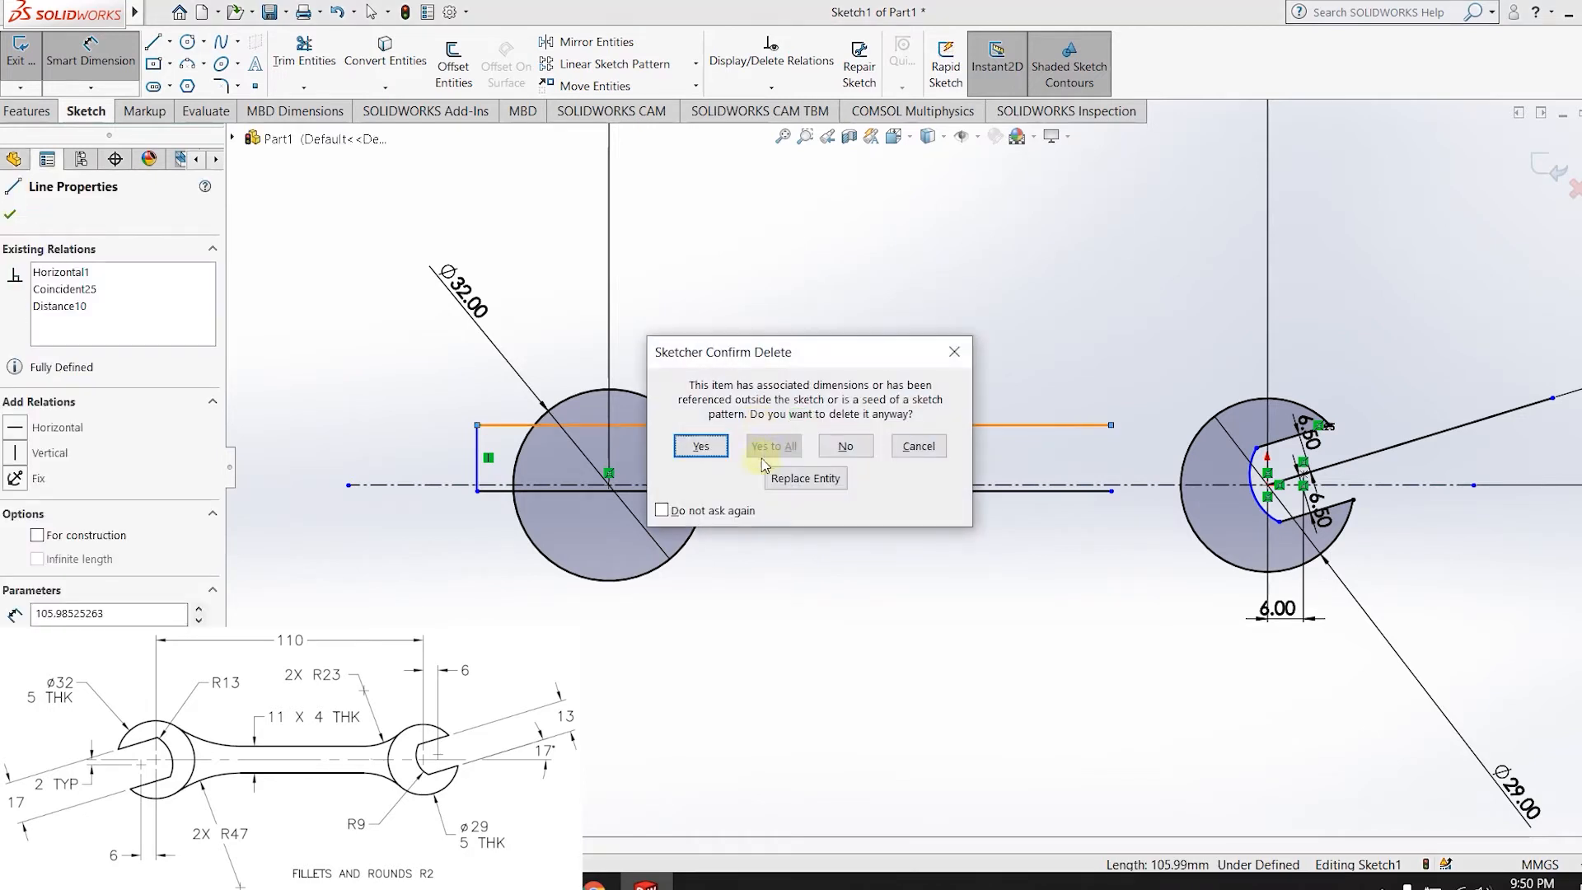
left_click(768, 446)
- Dimension the distance between the remaining lower handle line and the horizontal centreline as 5.5 mm
left_click(803, 494)
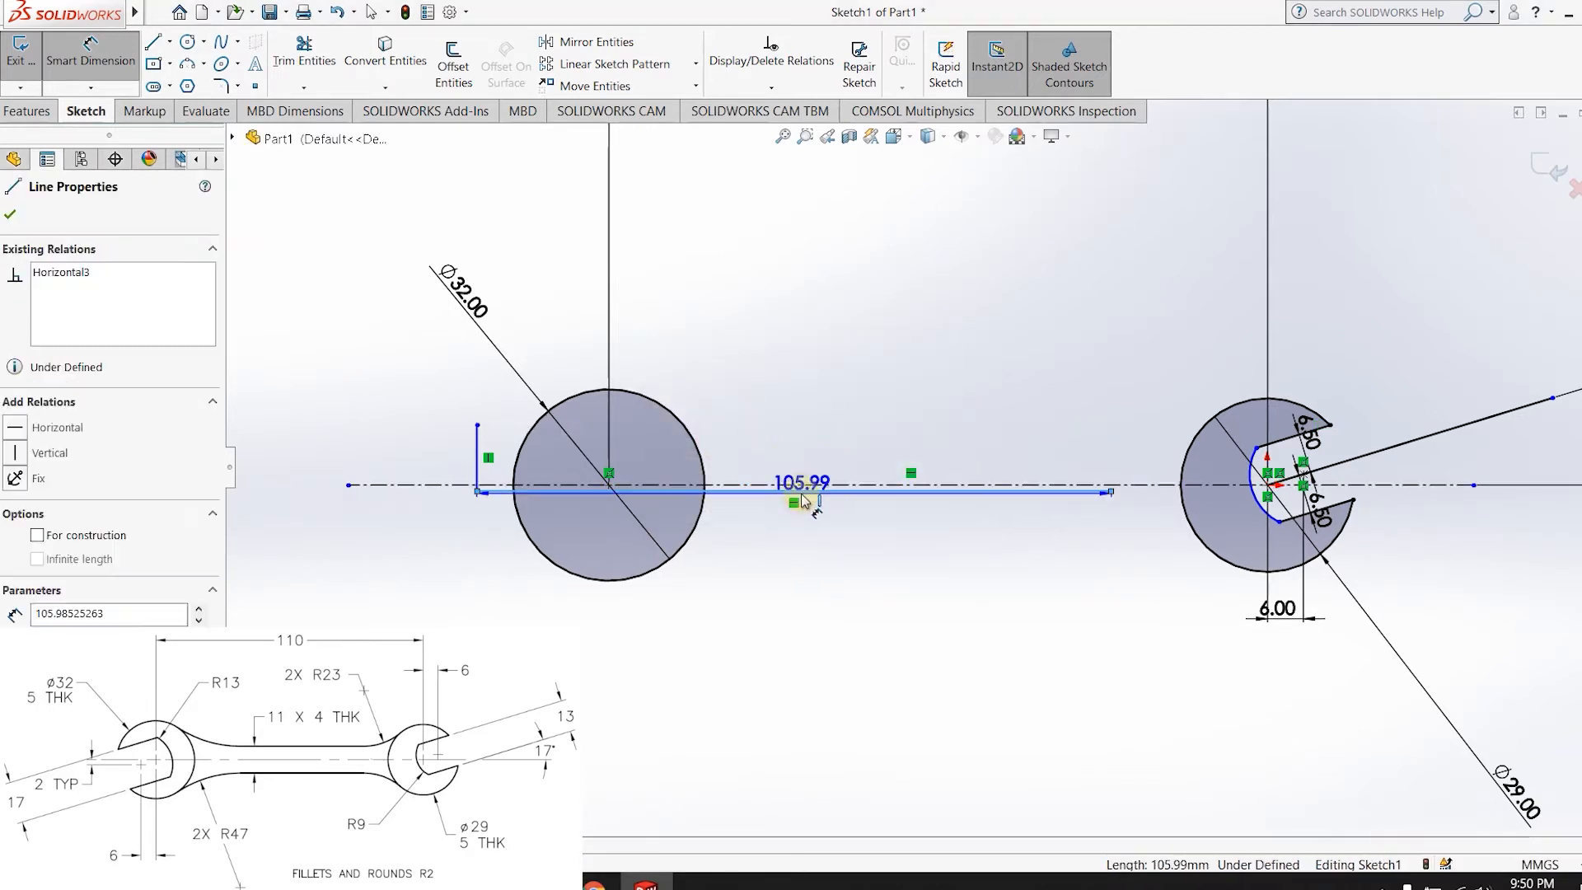
left_click(875, 485)
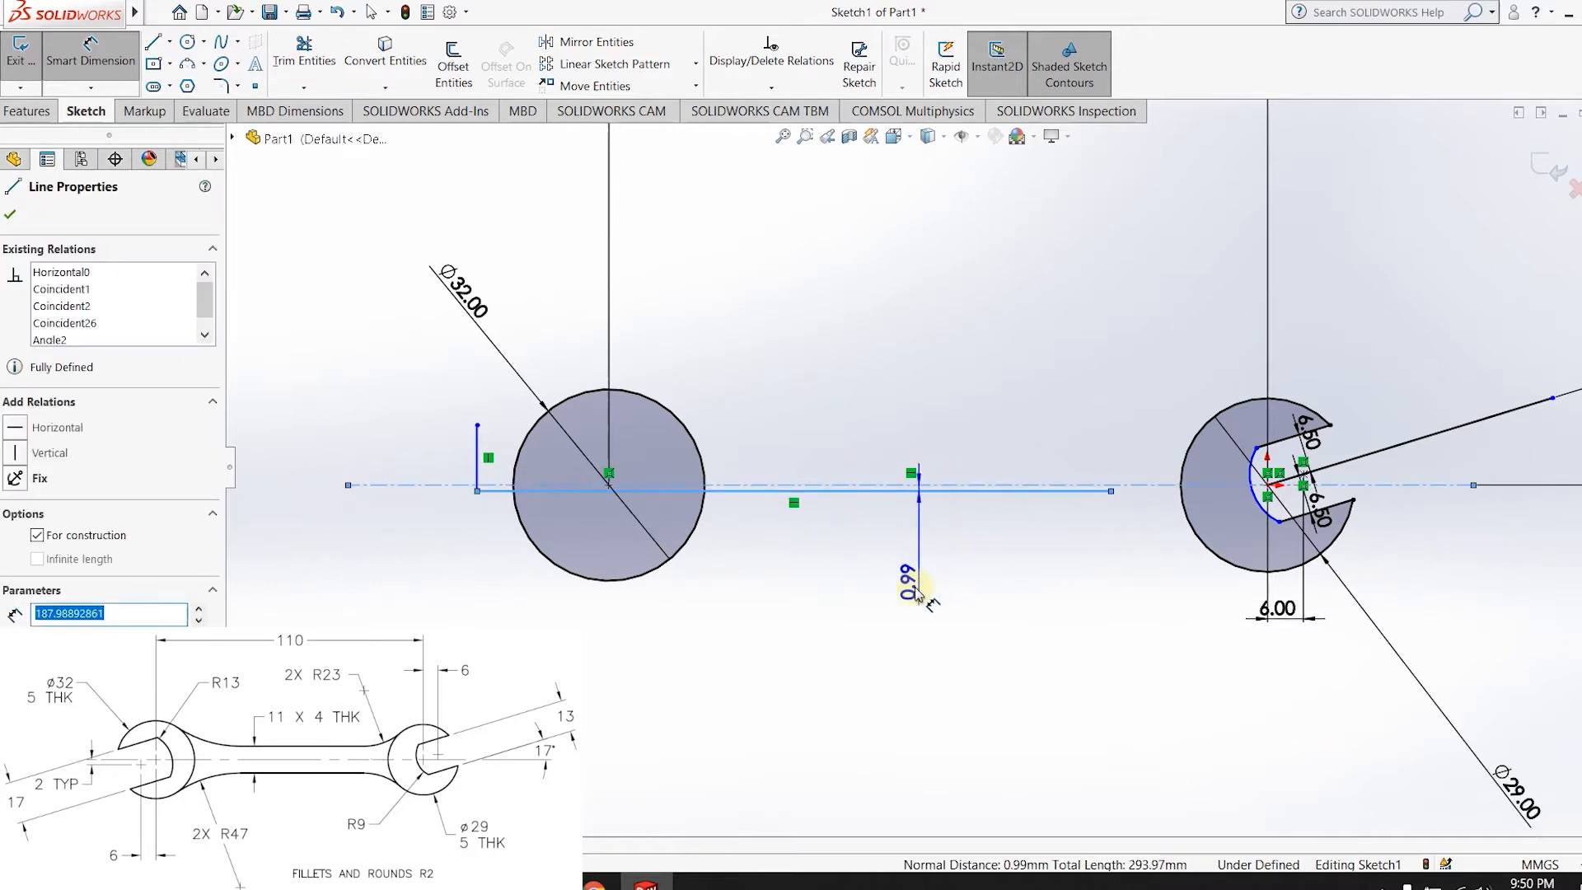
left_click(905, 583)
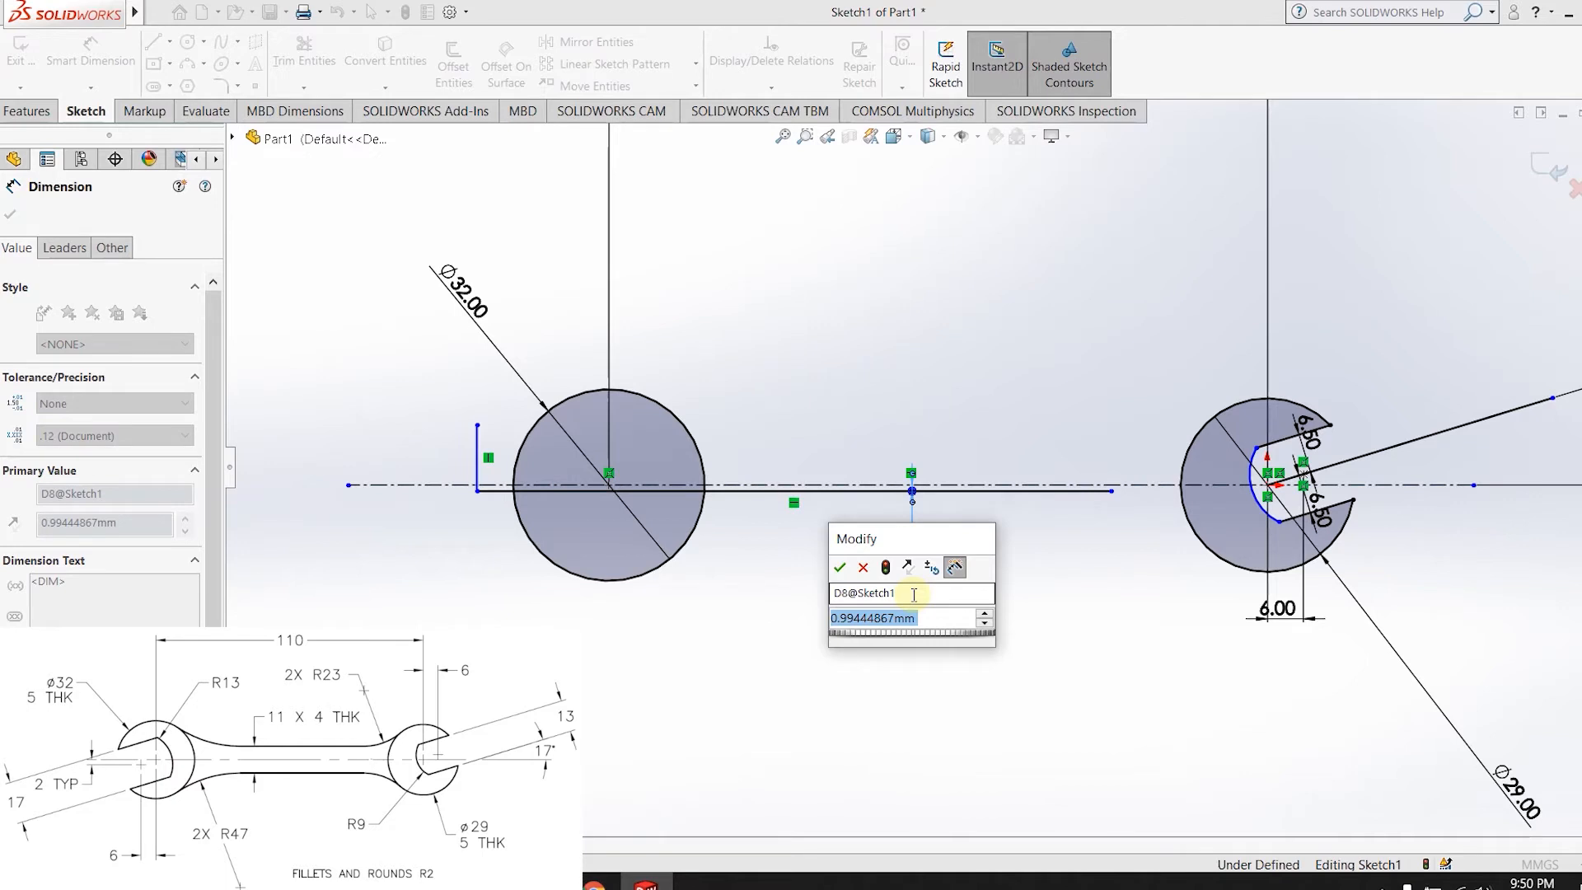
type("5.5")
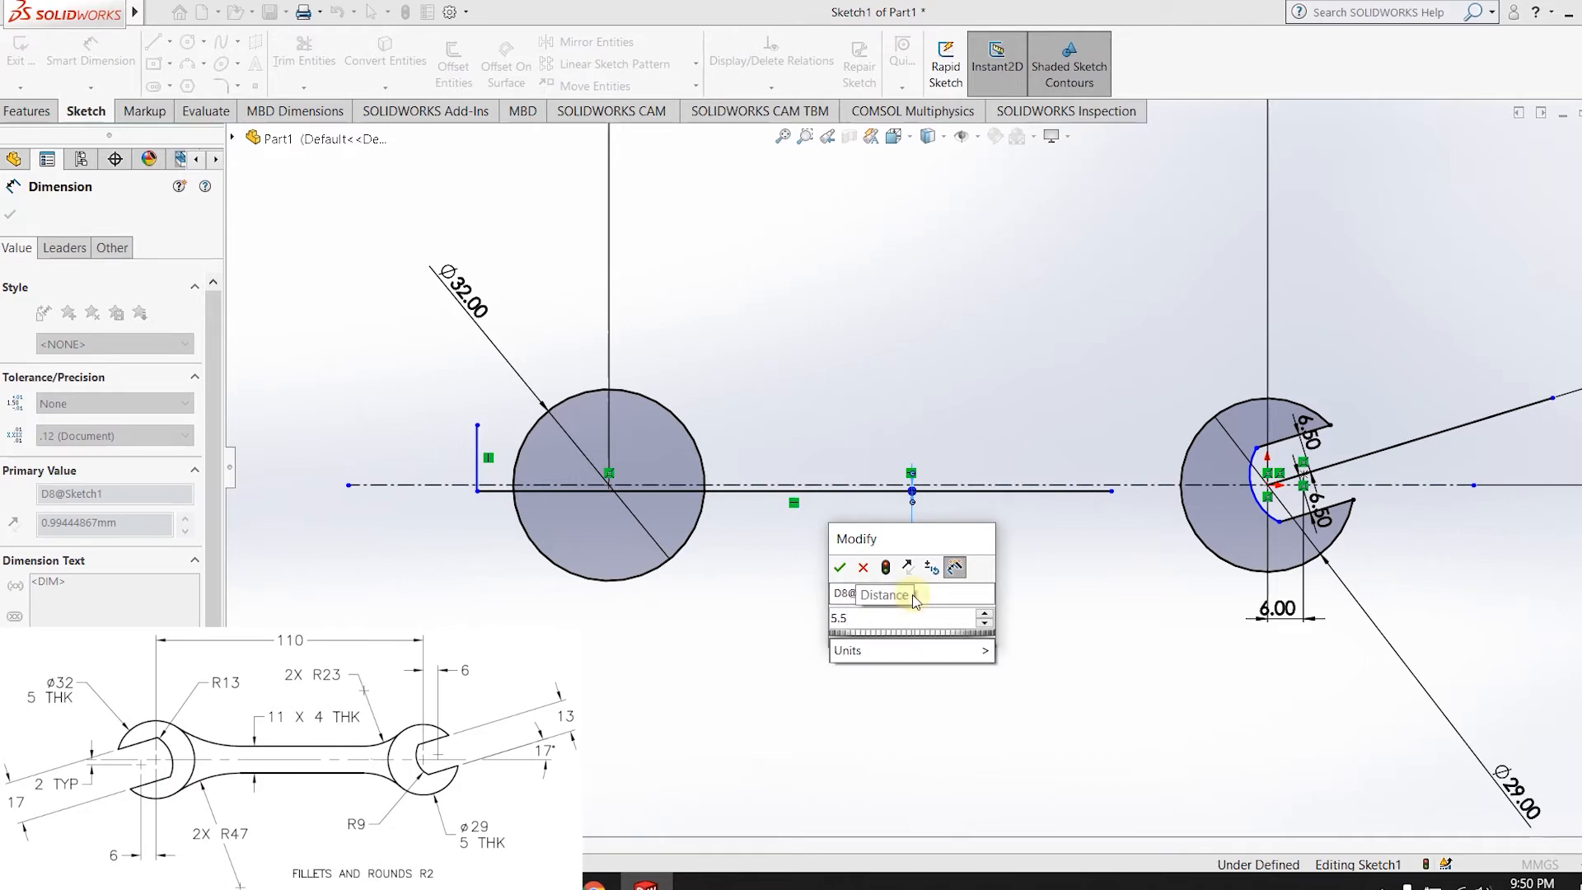
key("Return")
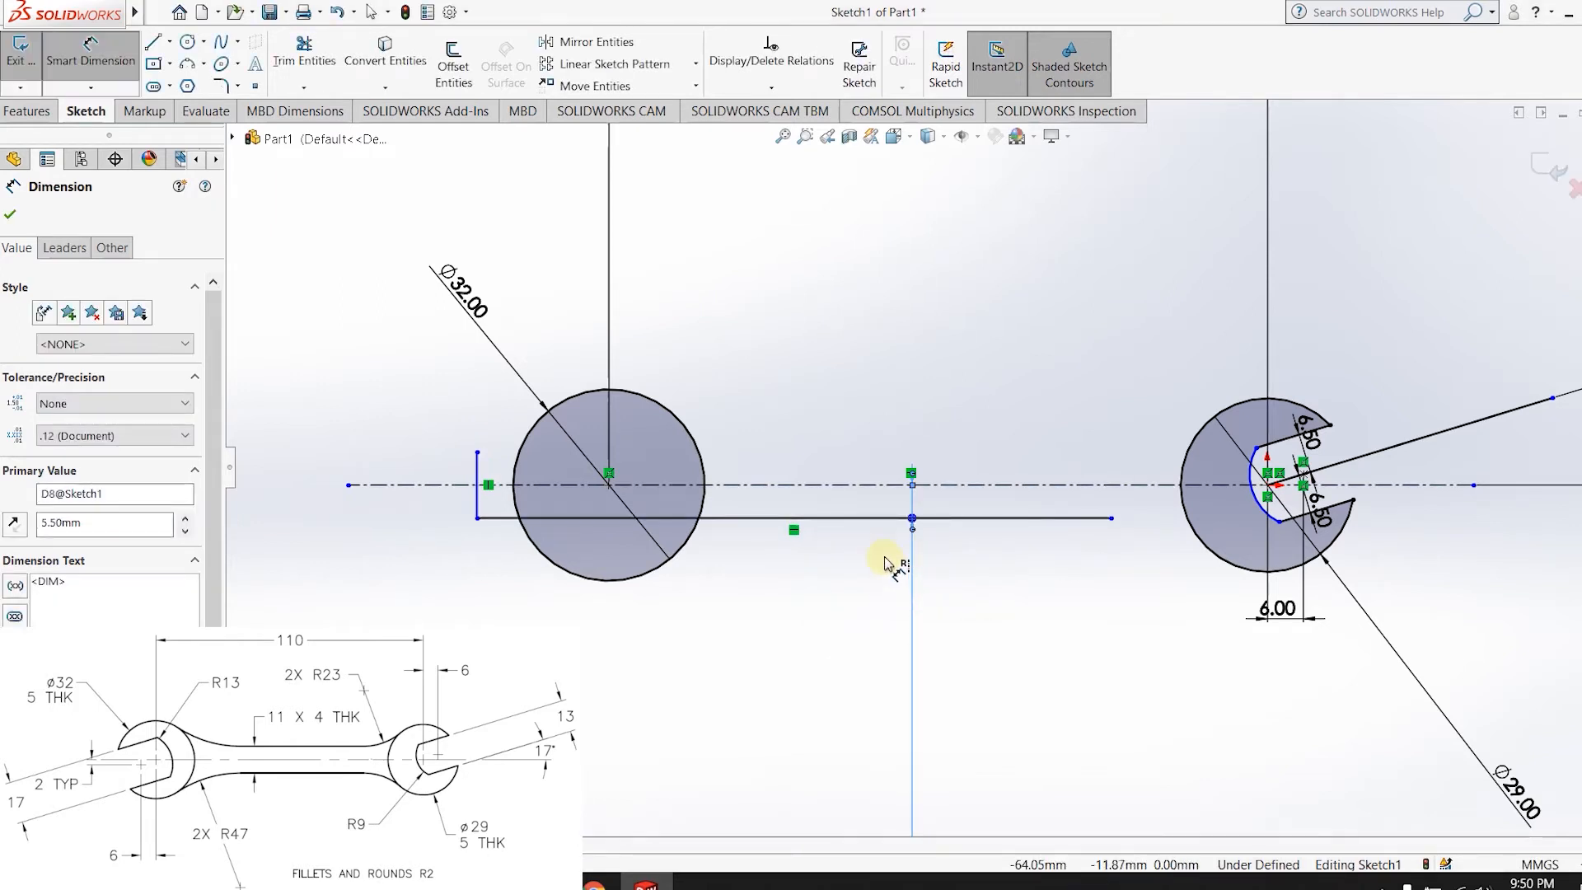
- Delete the short vertical line at the handle's end beside the 32 mm circle, keeping the centreline
left_click(478, 499)
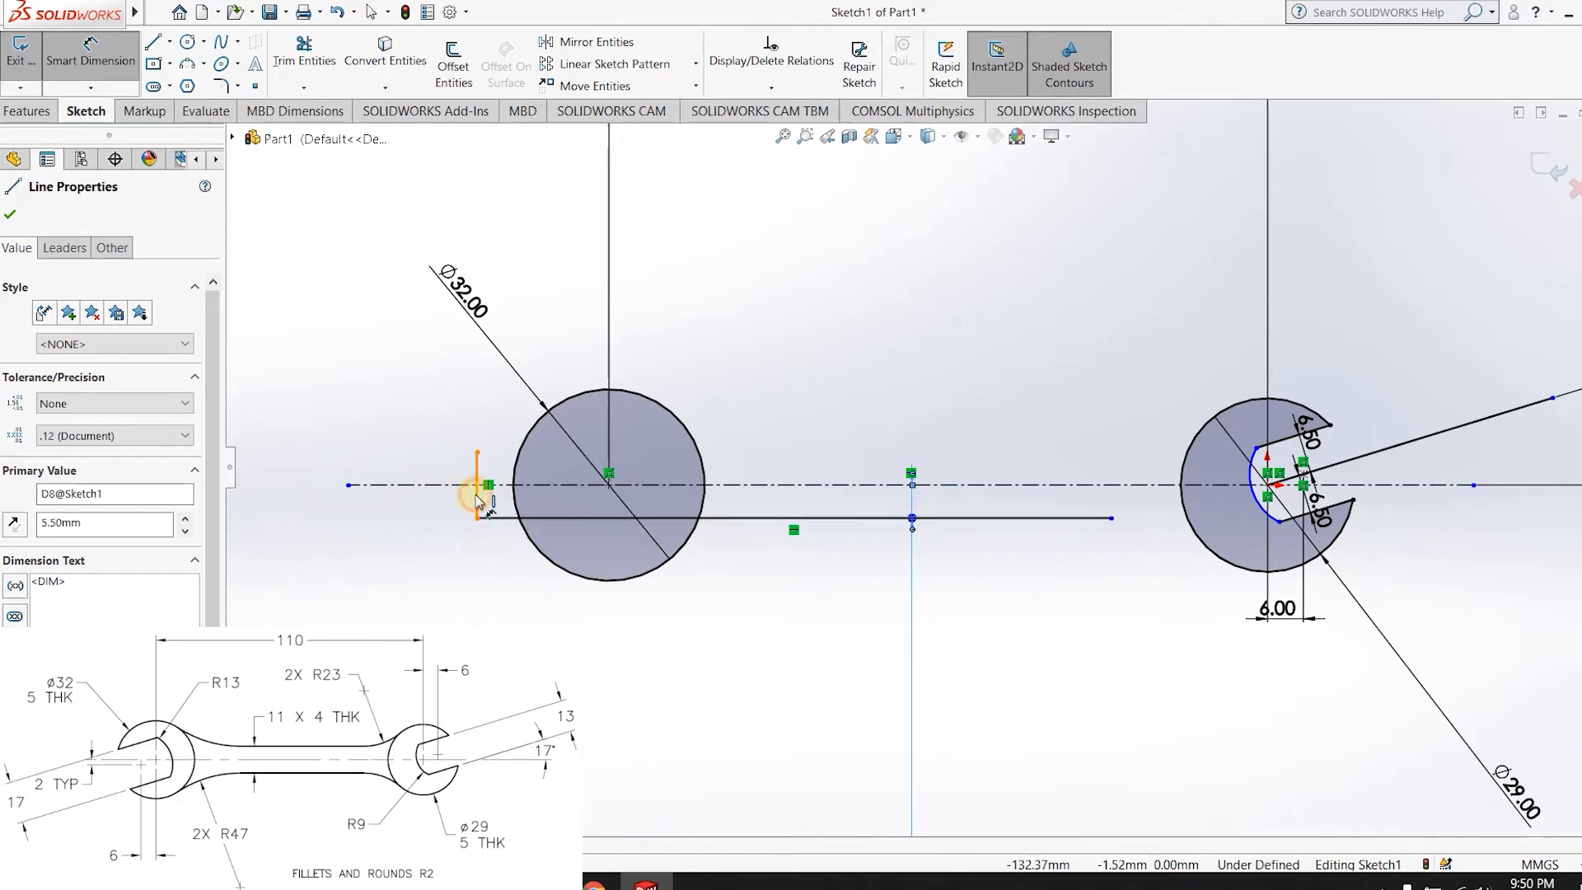
key("Delete")
left_click(697, 443)
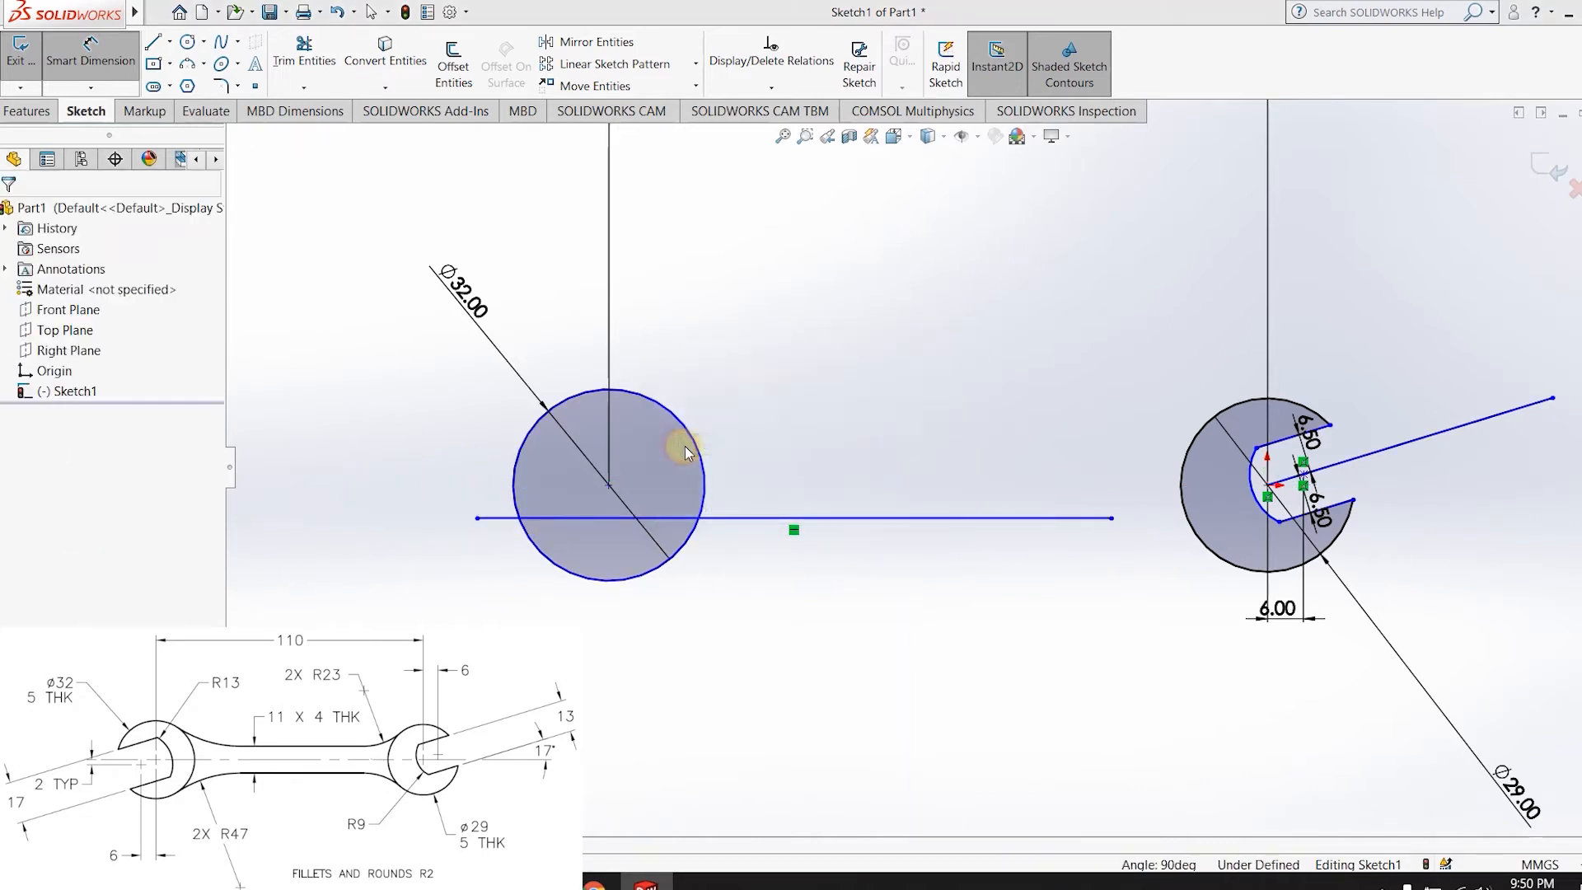
key("ctrl+z")
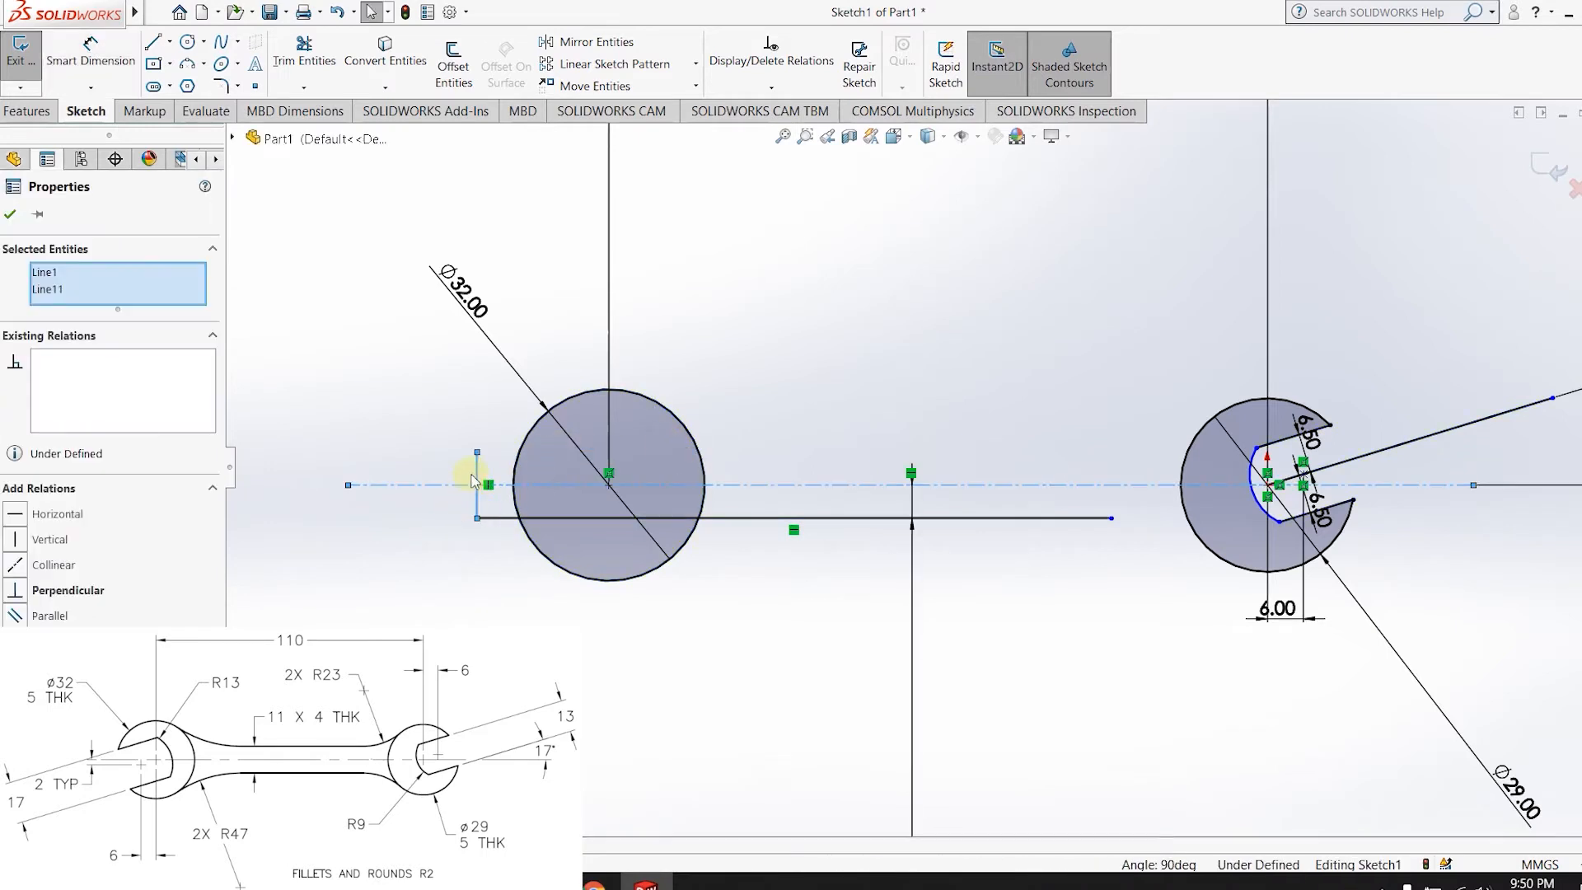
left_click(478, 469)
key("Delete")
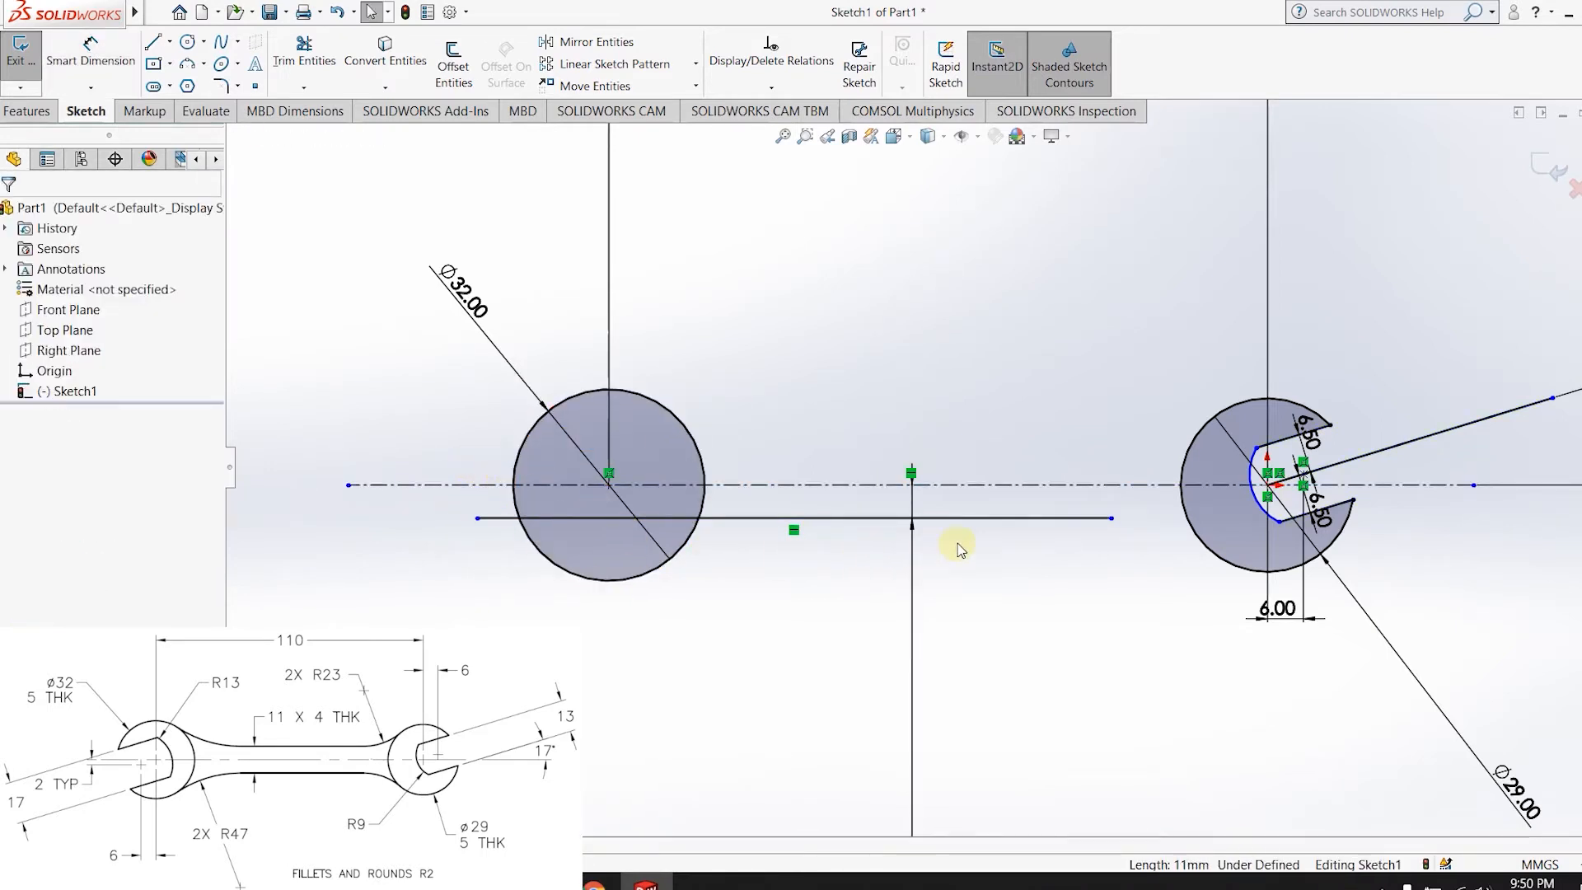
- Reposition the 5.5 mm dimension closer to the lower handle line
scroll(957, 545, "up", 5)
left_click_drag(902, 702, 911, 519)
scroll(815, 519, "down", 3)
scroll(943, 424, "down", 3)
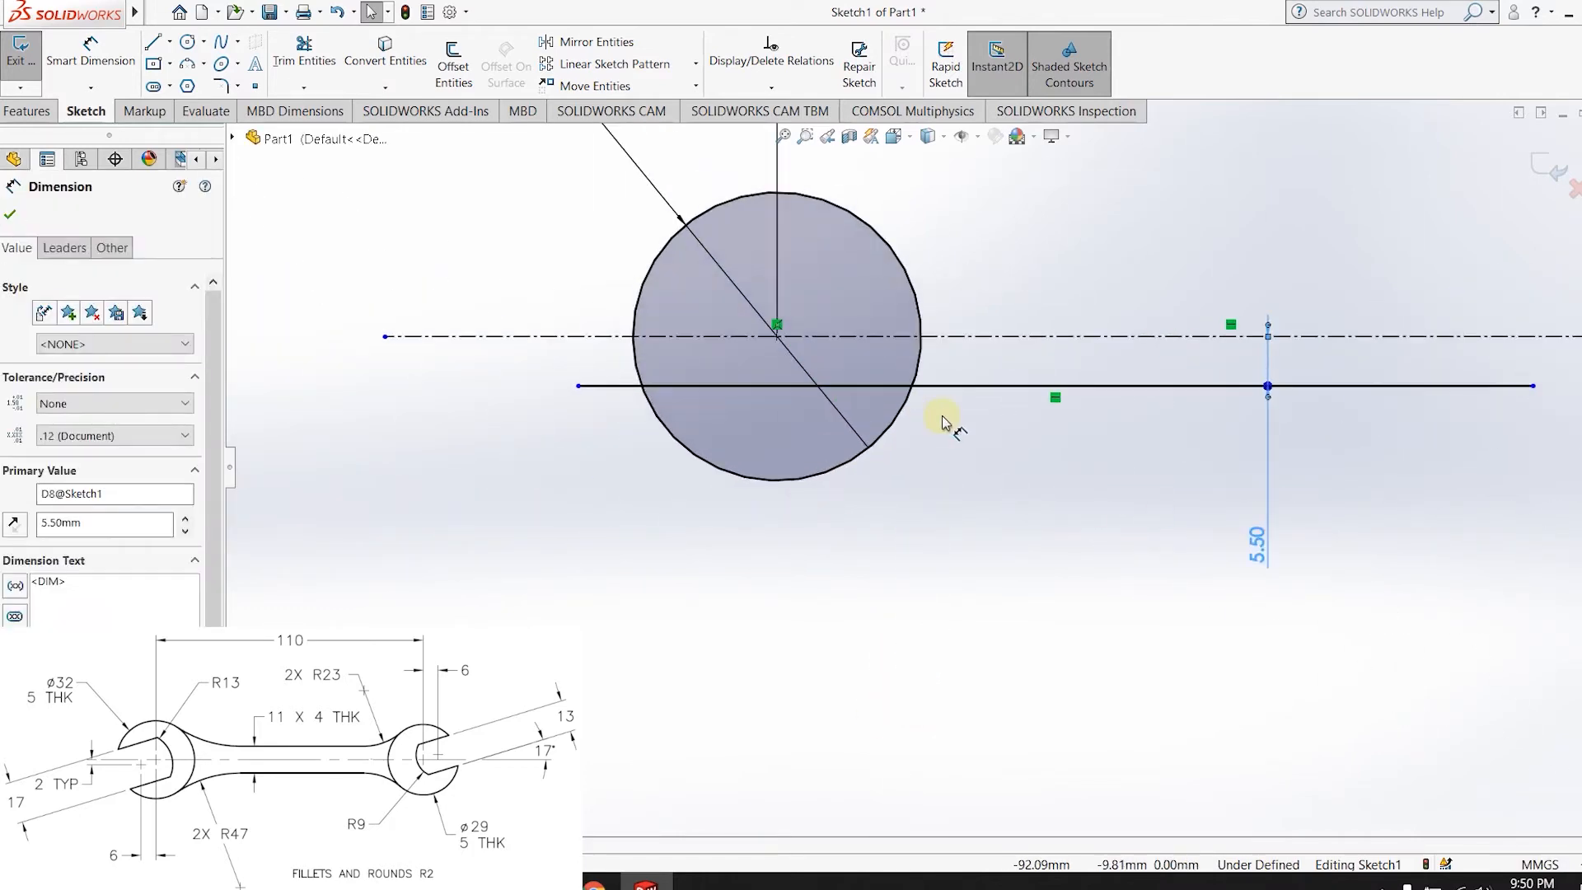
- Draw a line about 43 mm long from the 32 mm circle's centre, sloping down and away from the handle
left_click(152, 42)
left_click(776, 336)
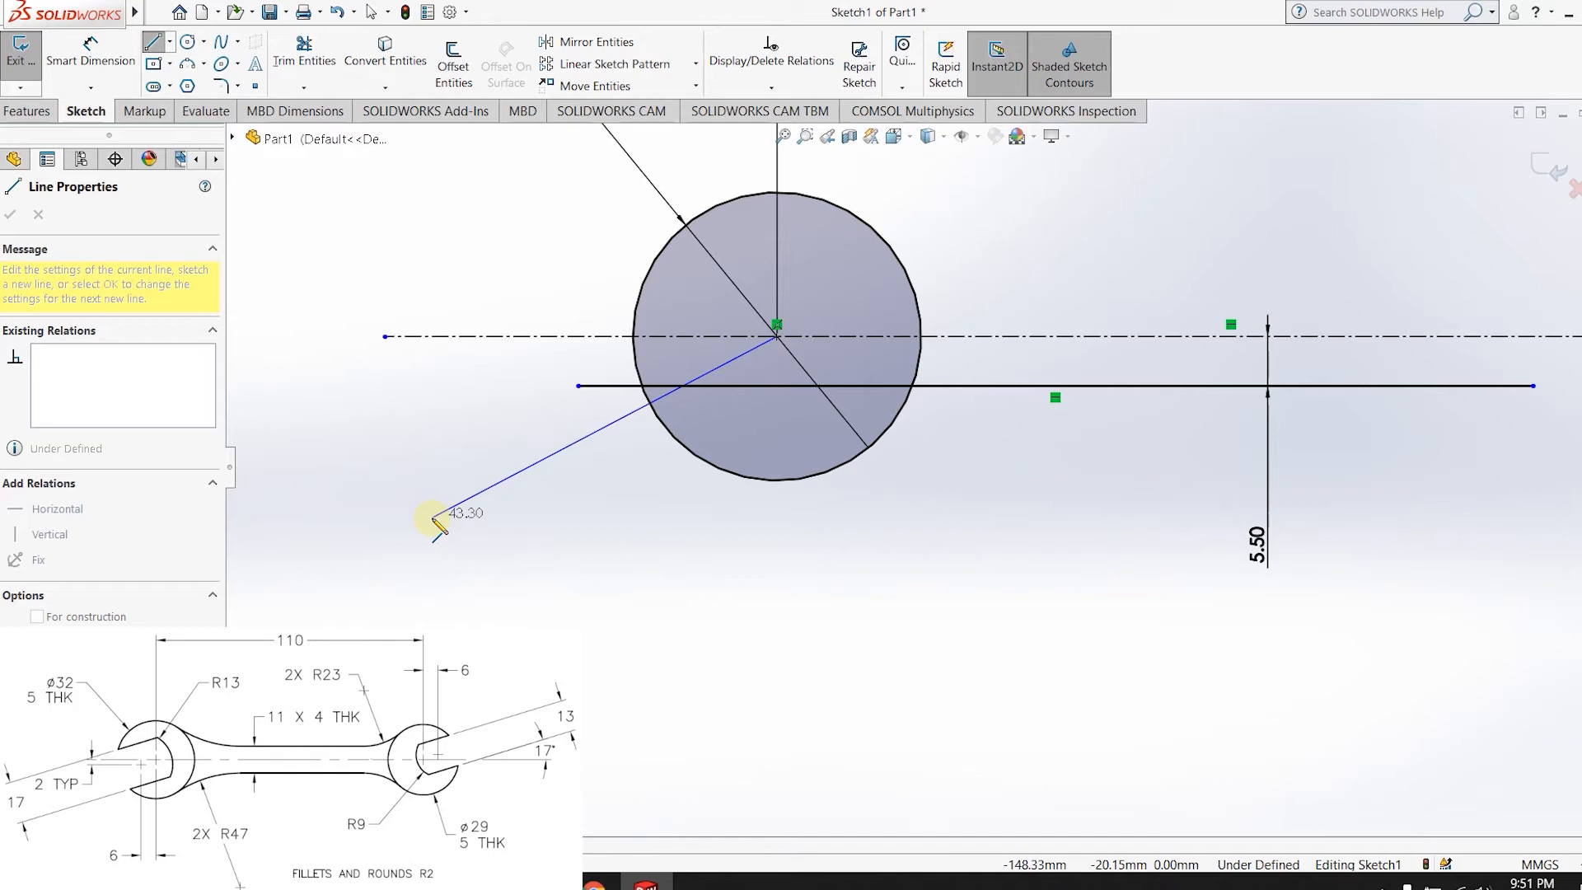
left_click(433, 517)
key("Escape")
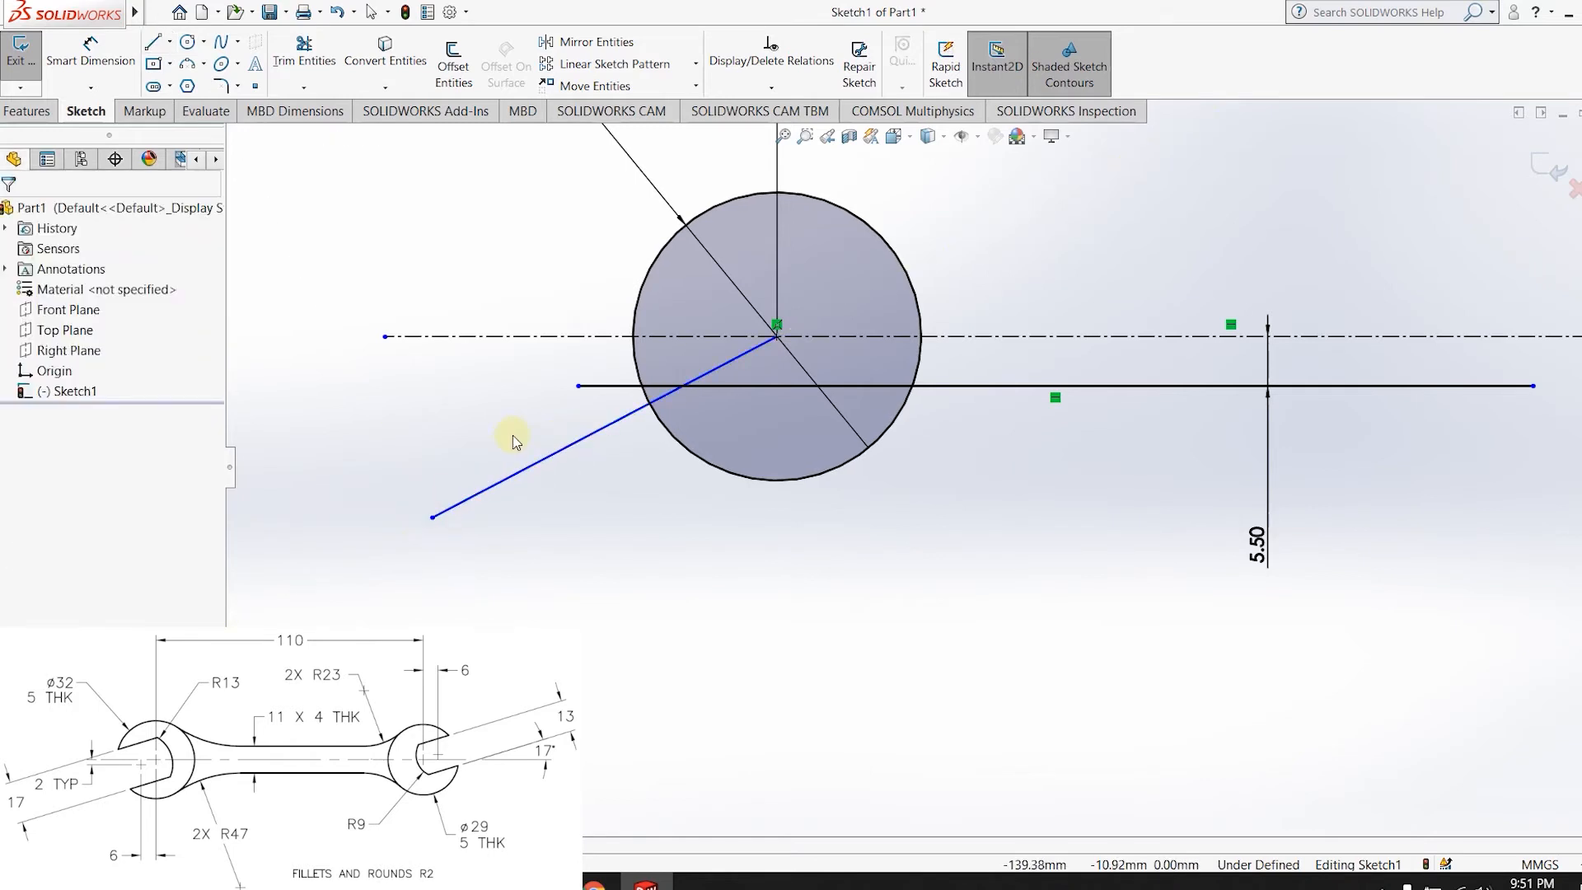
- Dimension the angle between the sloping line and the centreline as 17° and adjust the dimension's placement
left_click(91, 53)
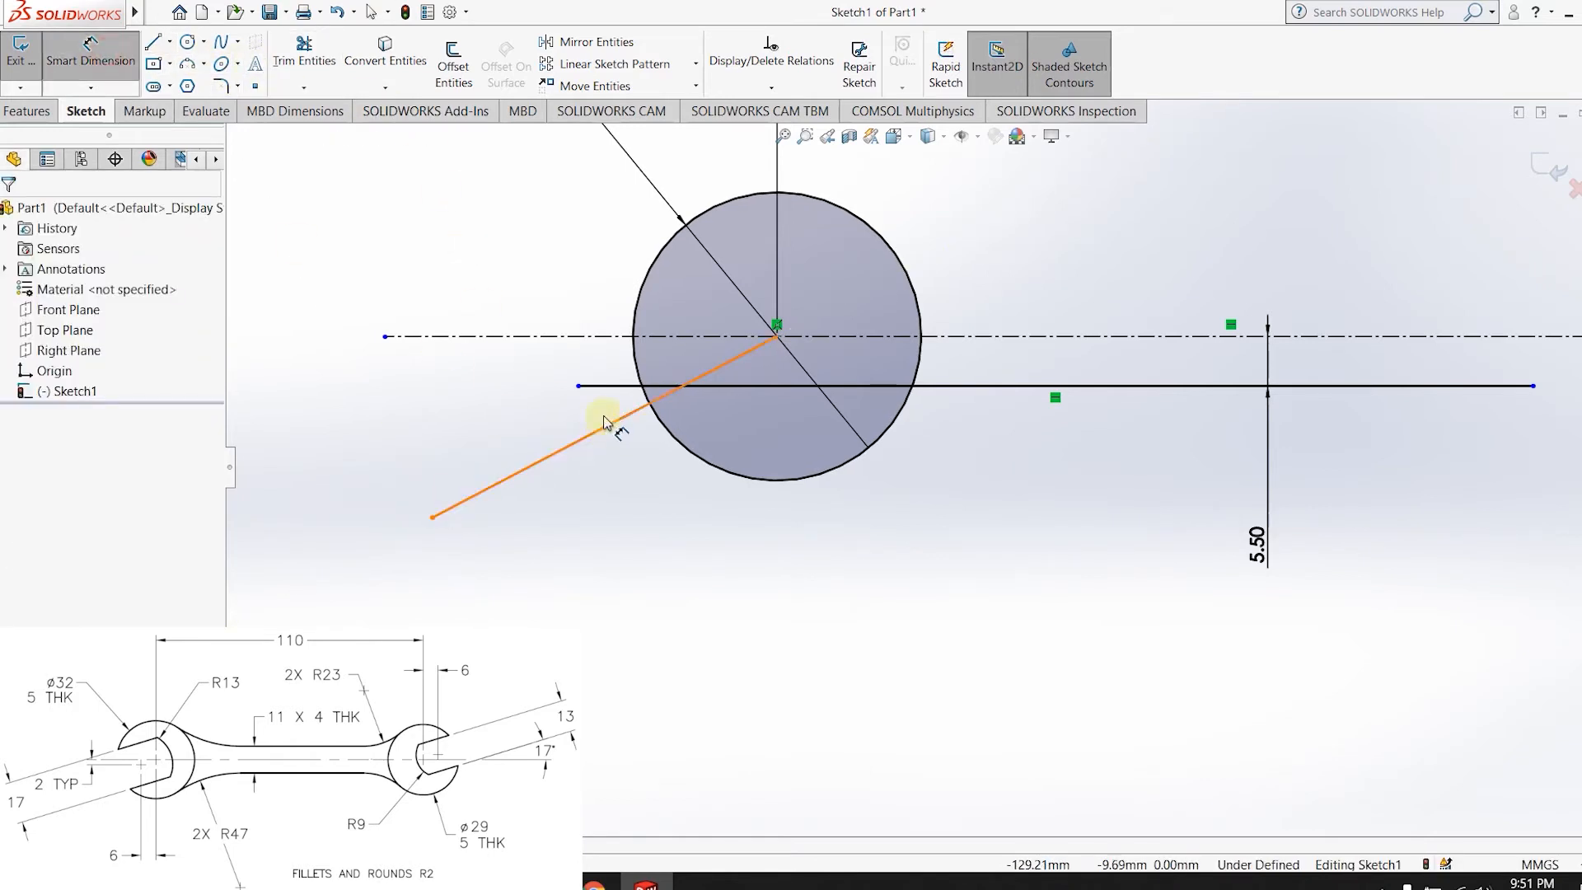
left_click(601, 426)
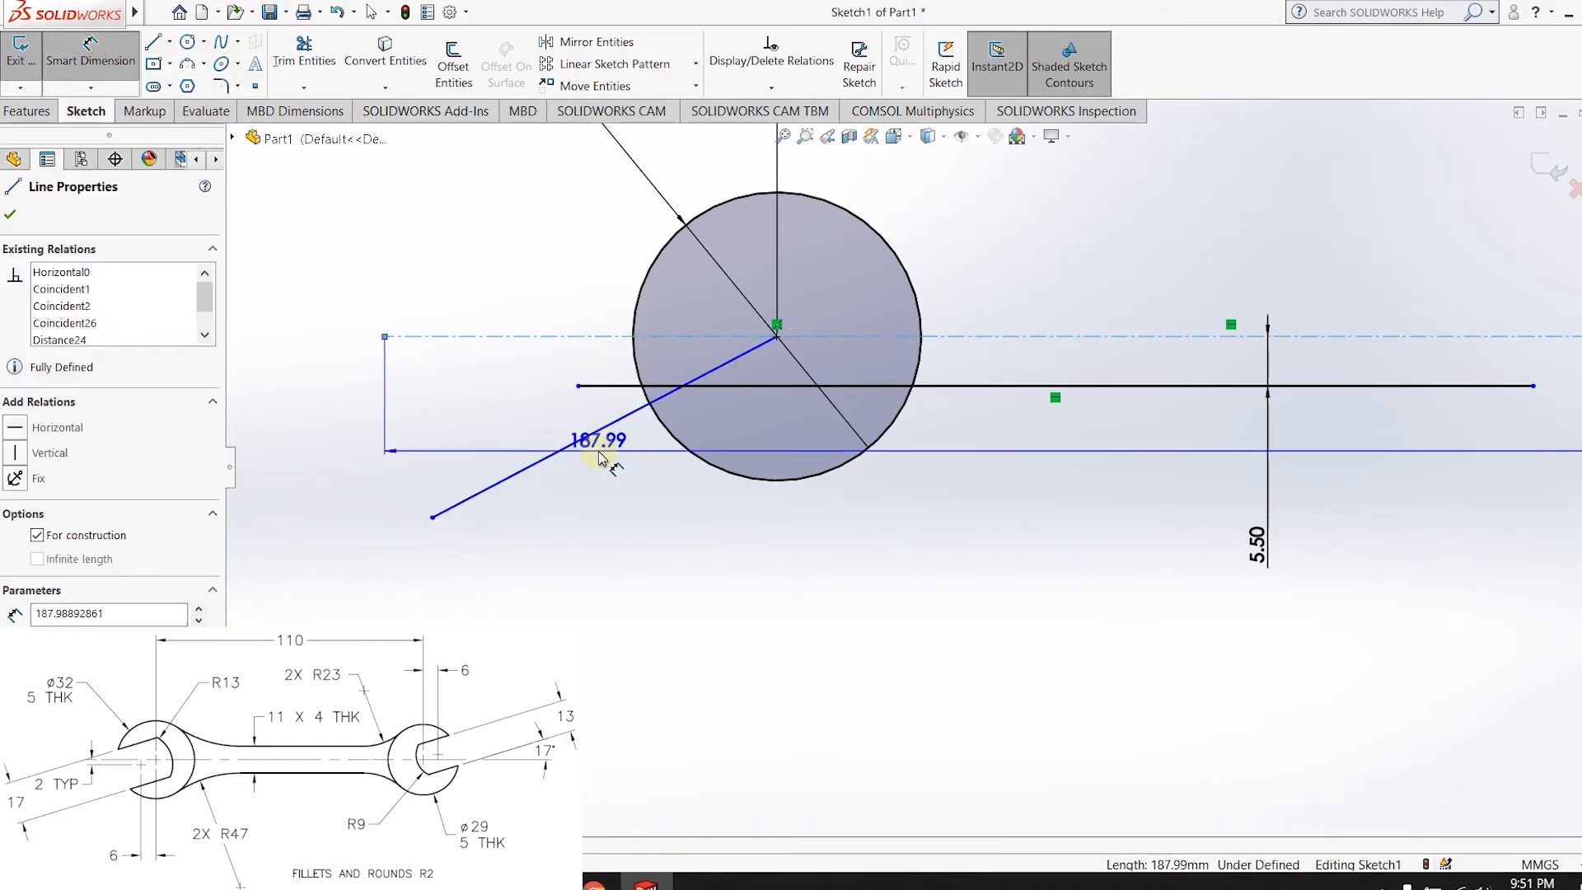
key("Escape")
left_click(613, 428)
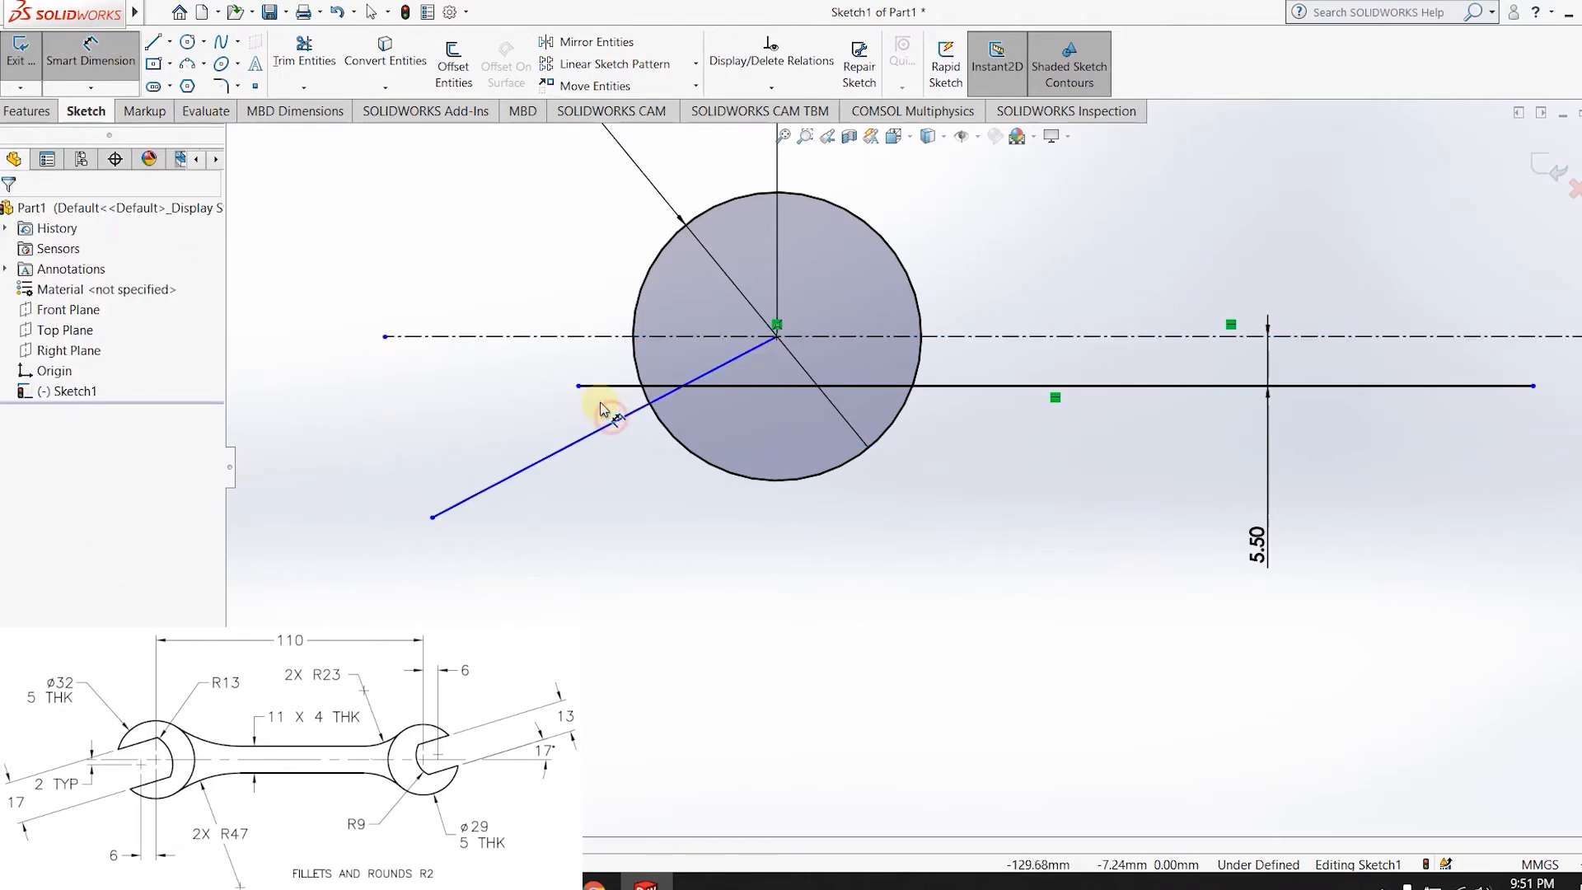
left_click(593, 336)
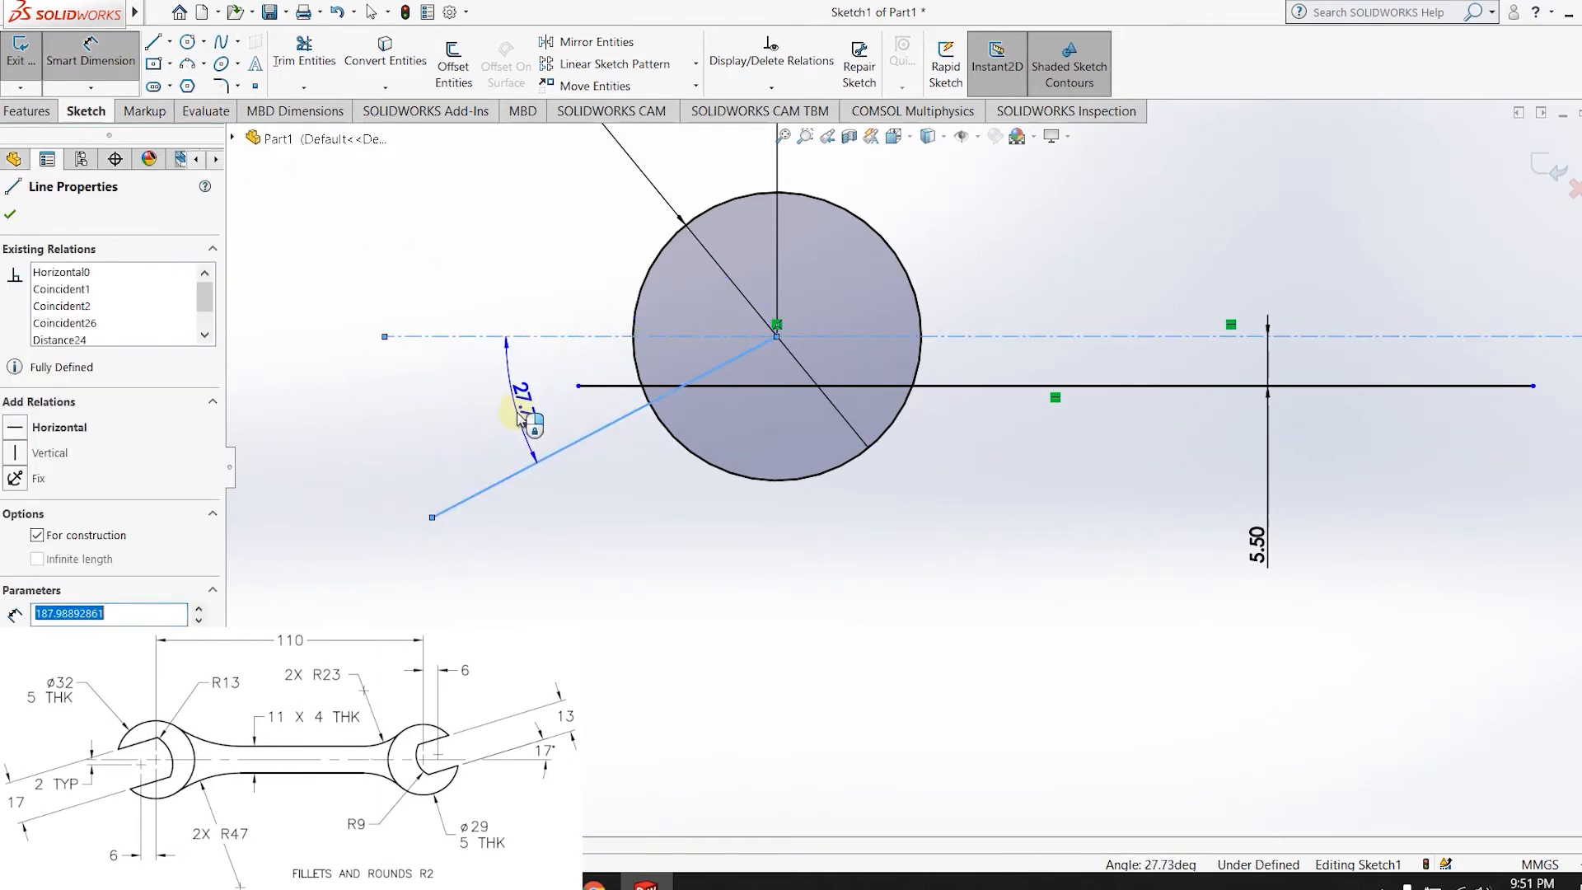
left_click(523, 404)
type("17")
key("Return")
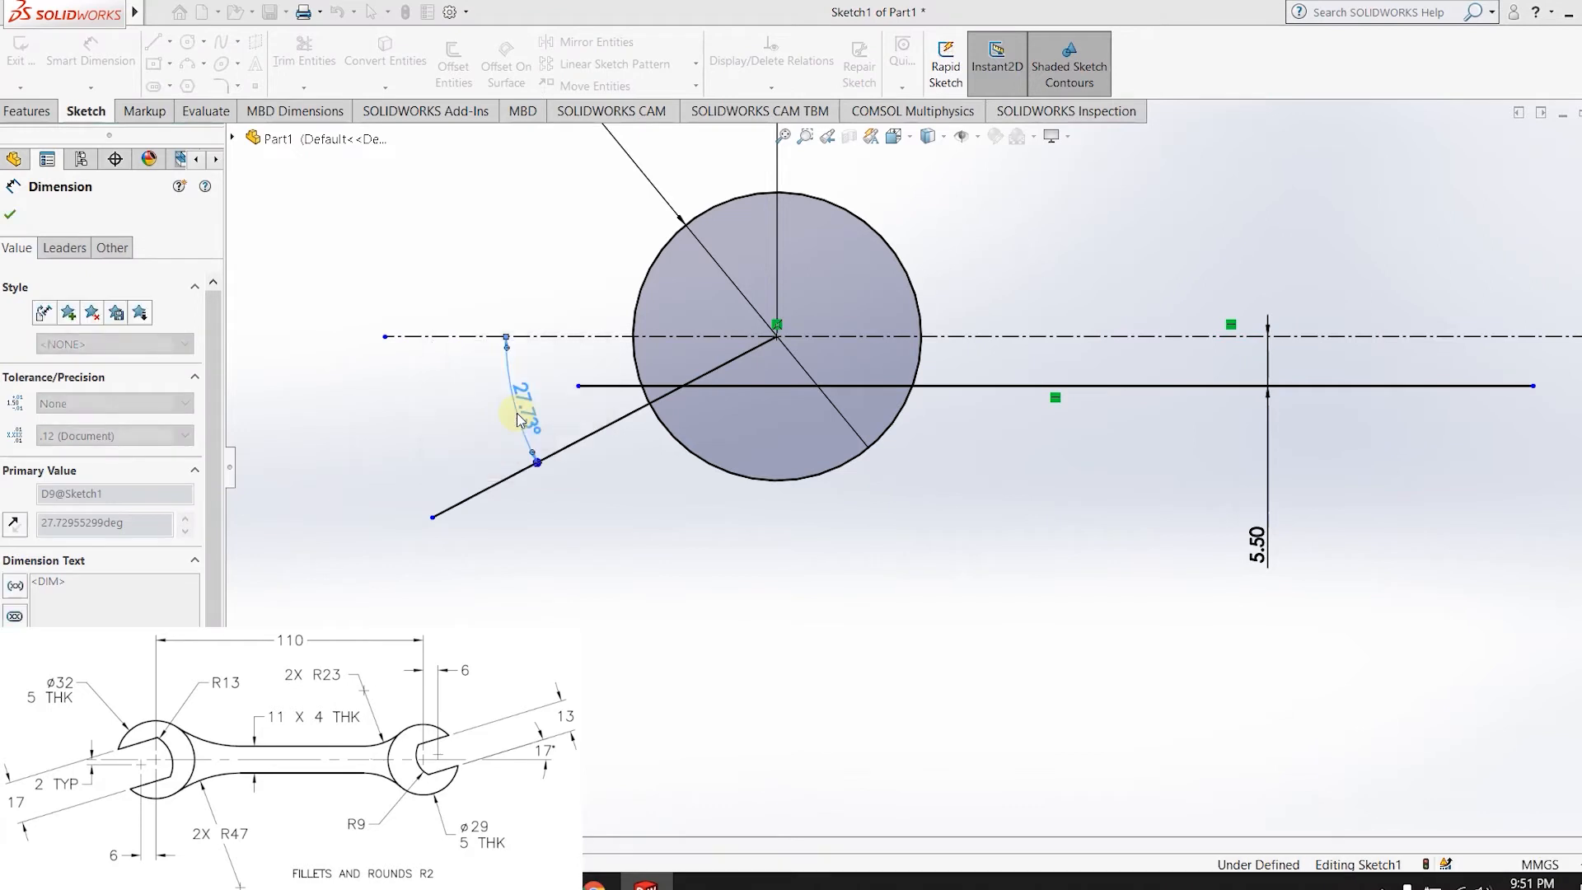
scroll(936, 438, "up", 5)
scroll(775, 453, "down", 4)
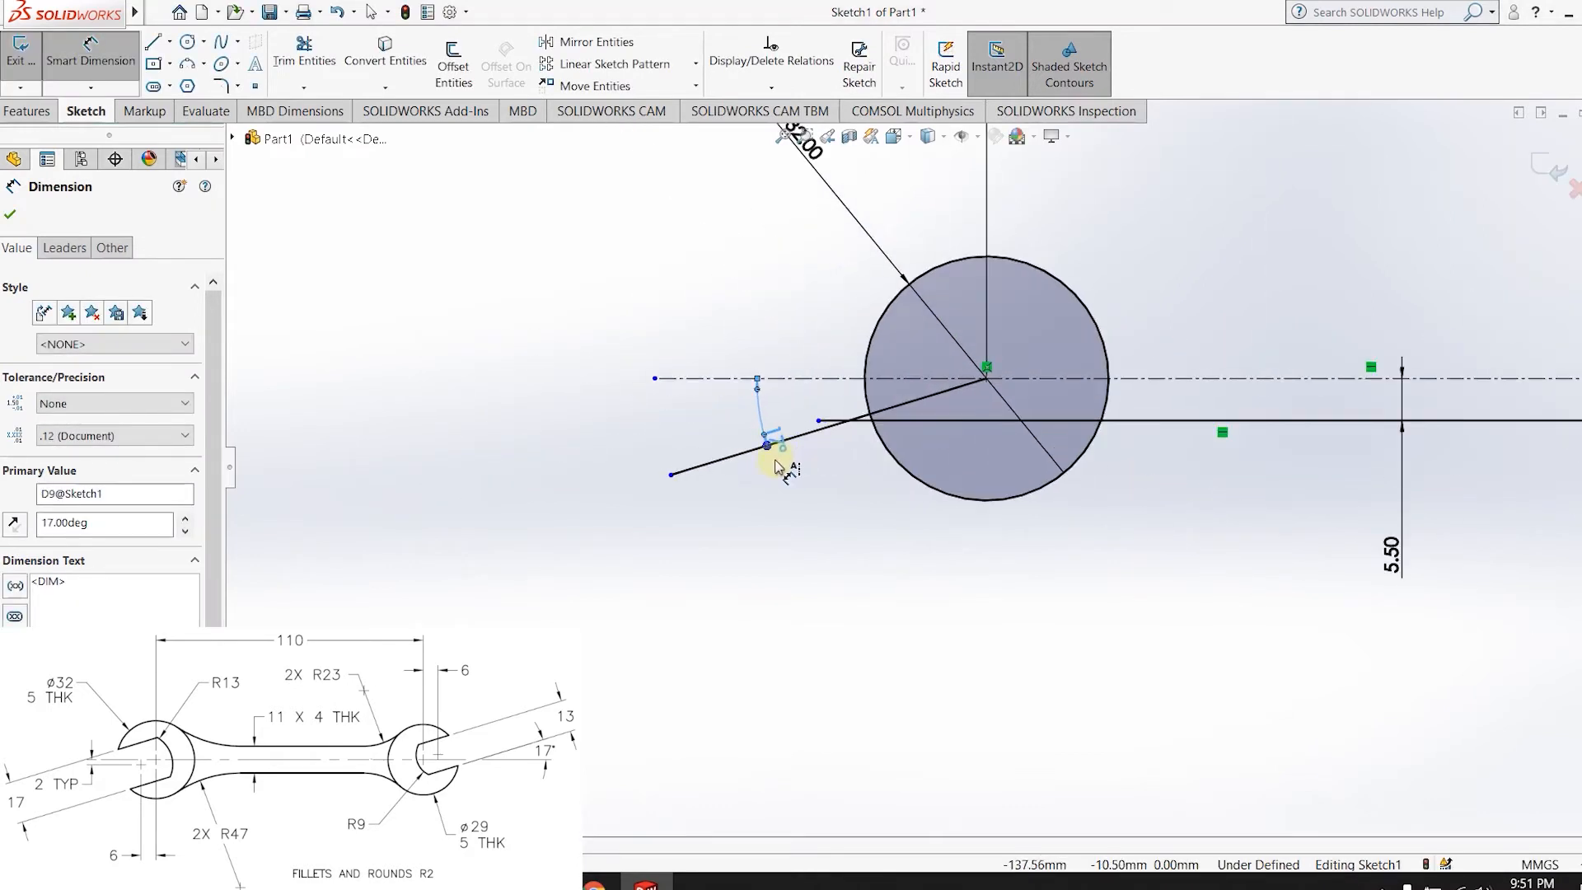
left_click_drag(755, 424, 751, 421)
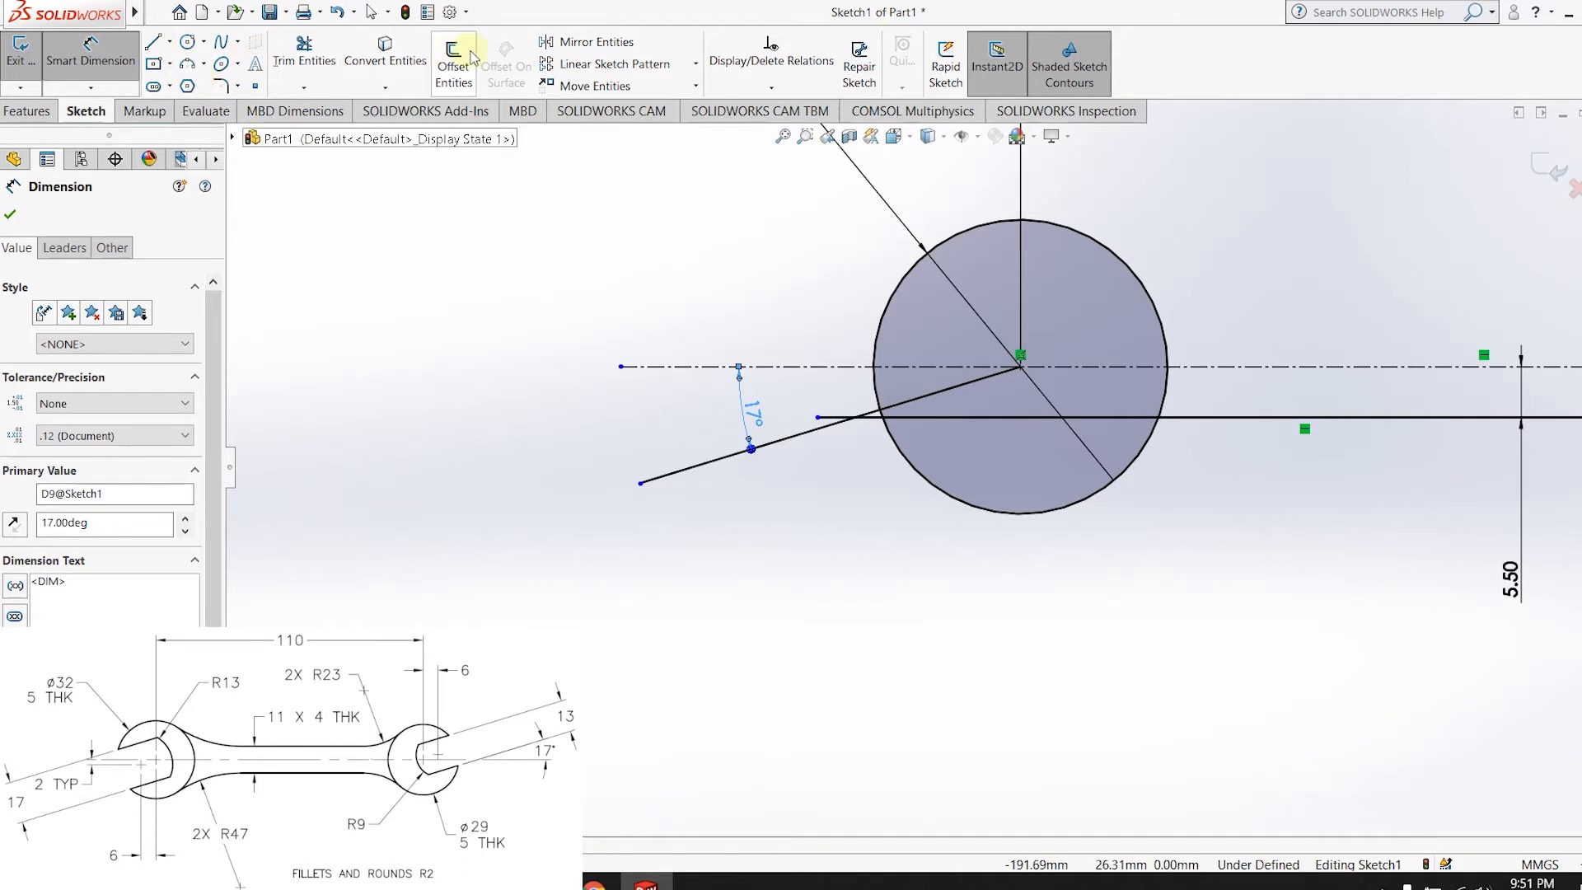
- Offset the 17° line at the 32 mm circle by 8.5 mm in both directions, with dimensions added
scroll(1112, 390, "up", 10)
scroll(1170, 468, "down", 5)
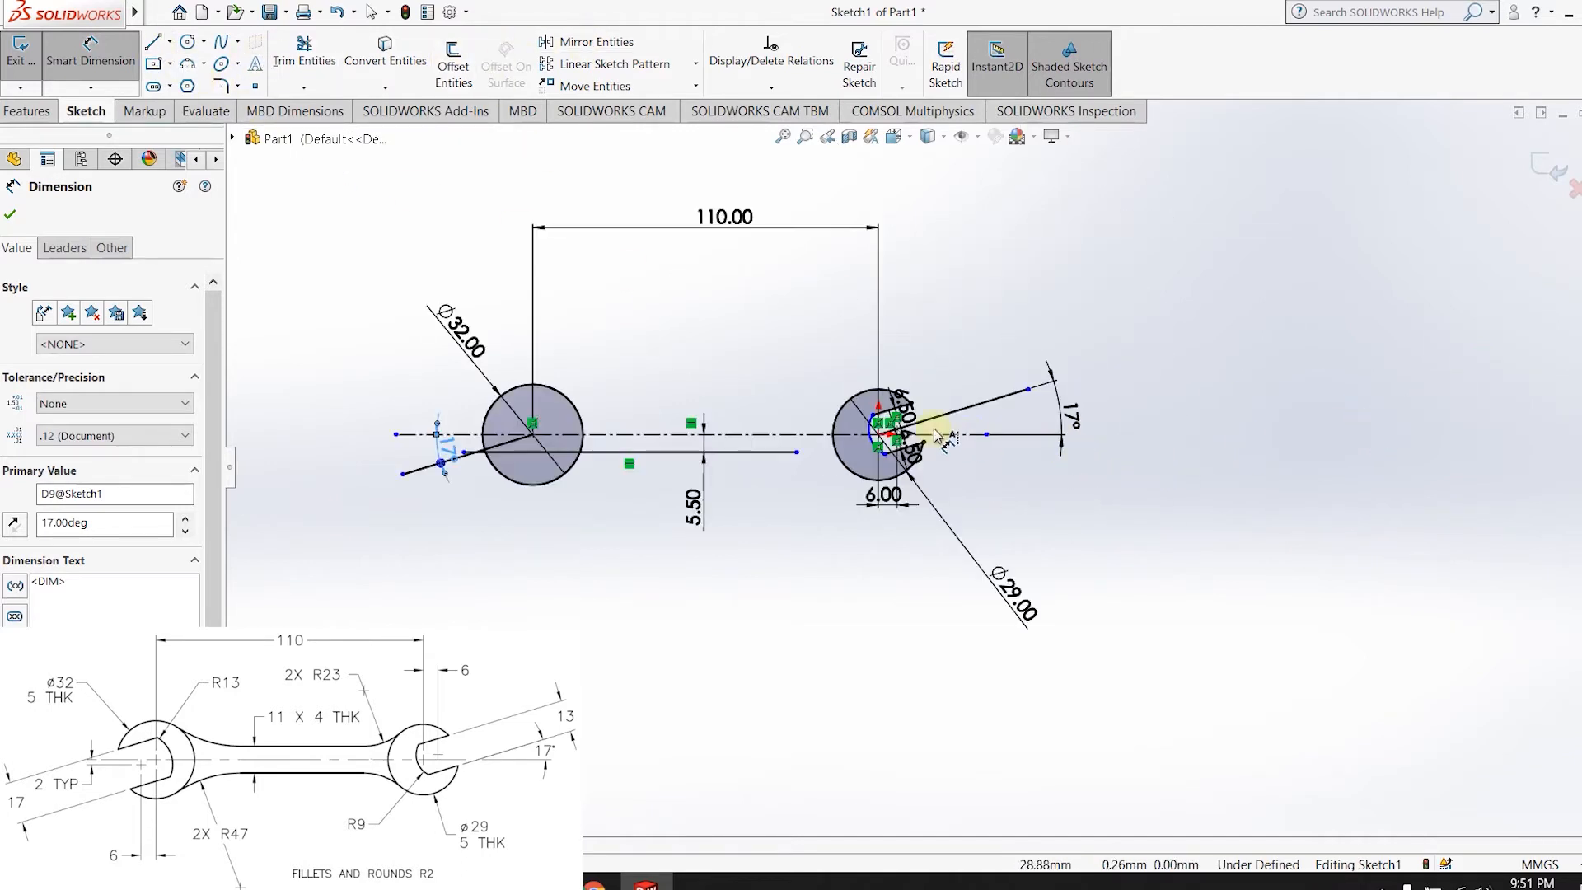
scroll(939, 435, "down", 5)
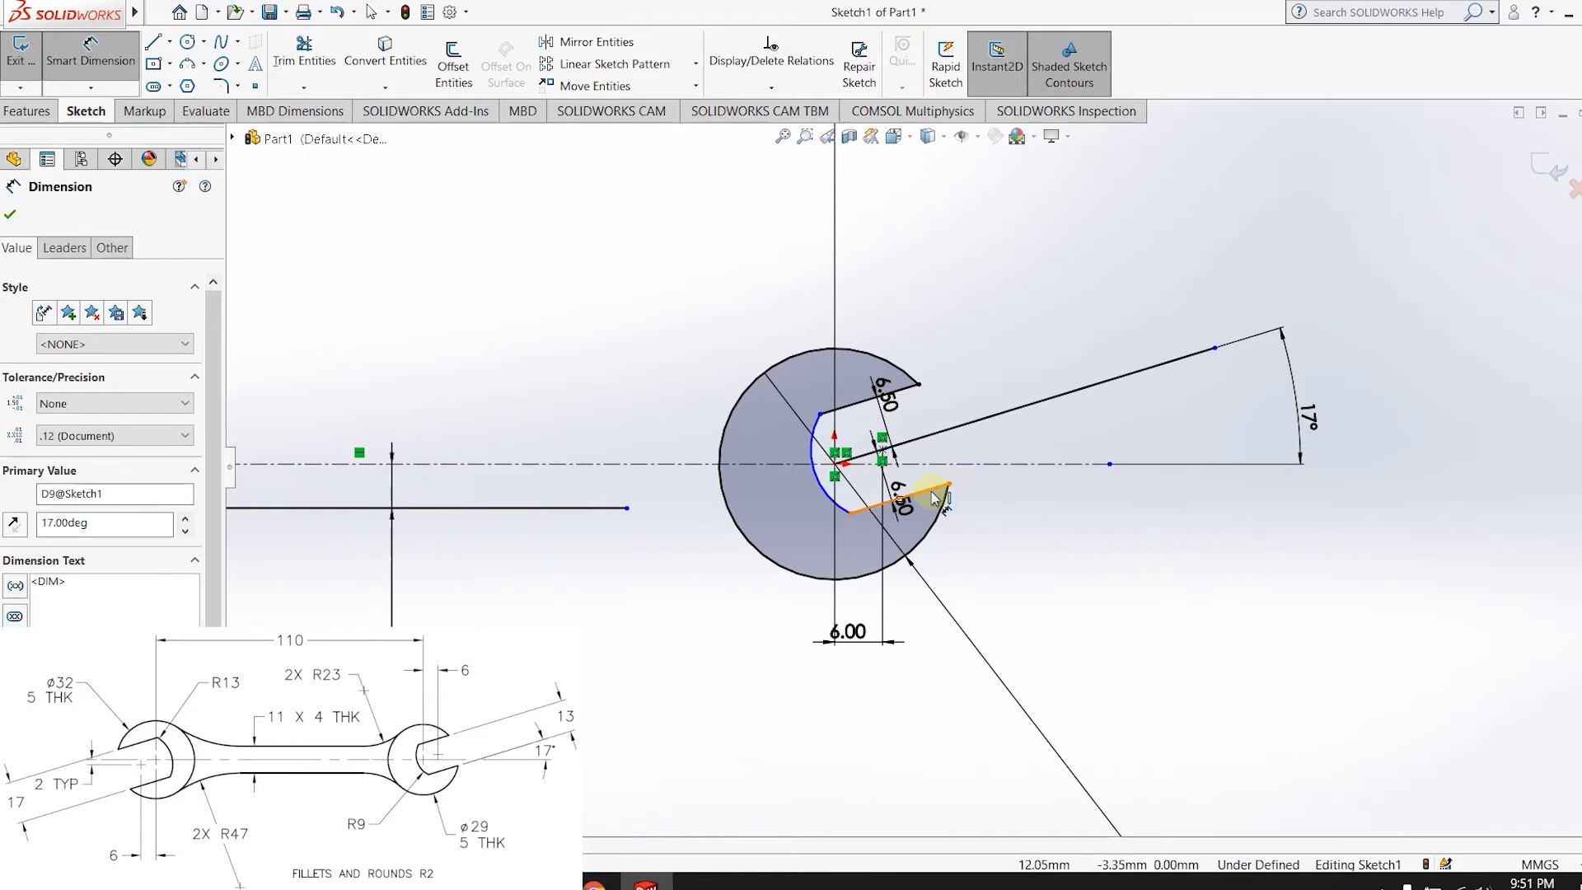
scroll(935, 497, "up", 5)
scroll(618, 474, "down", 6)
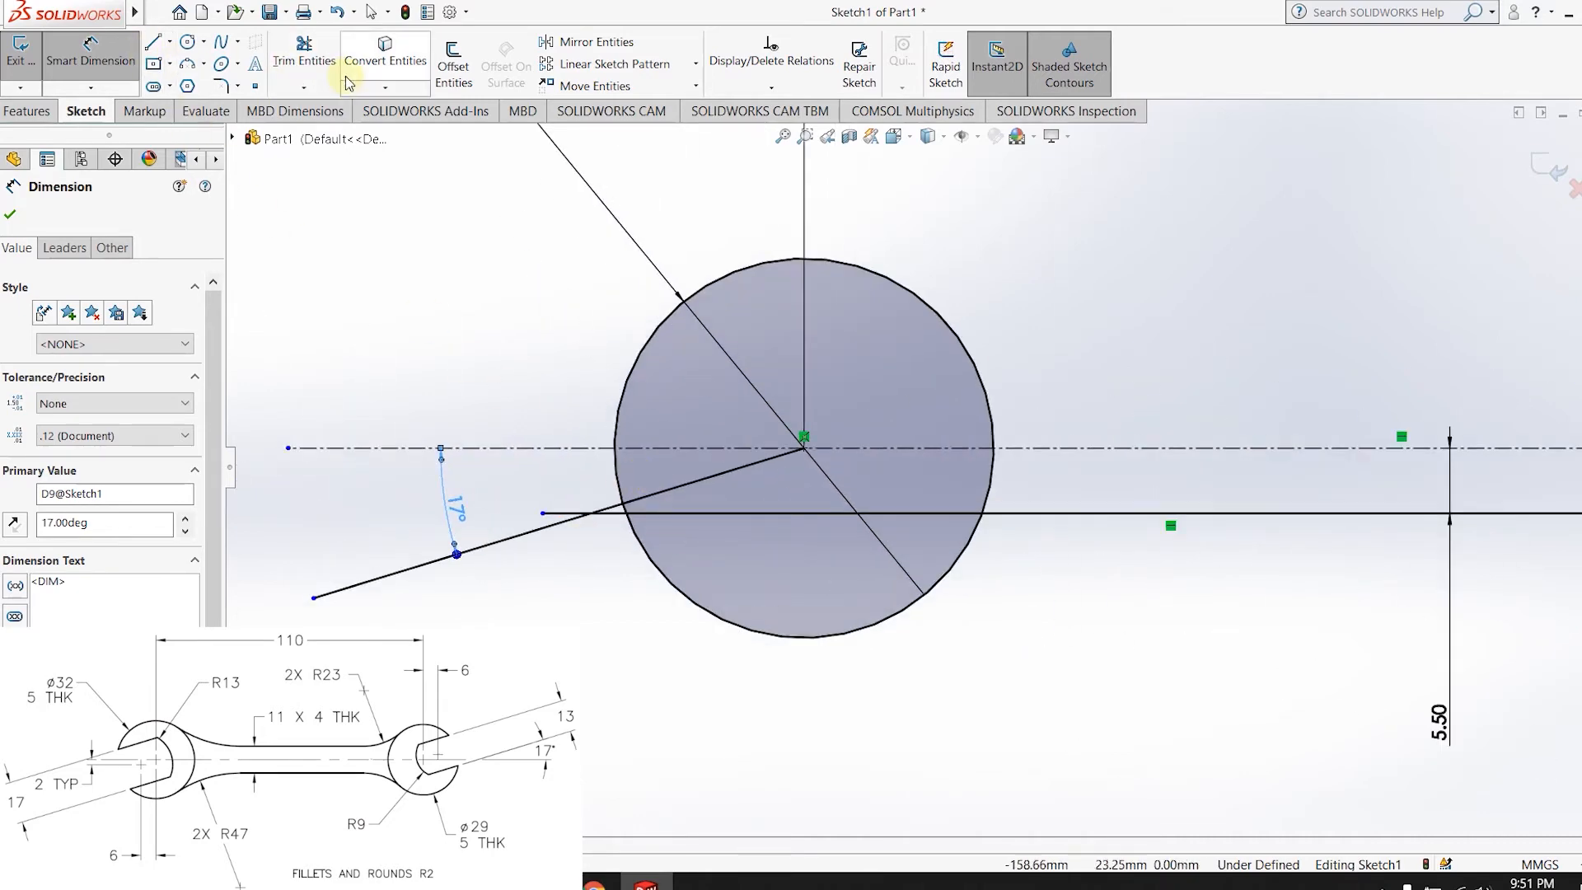
left_click(445, 58)
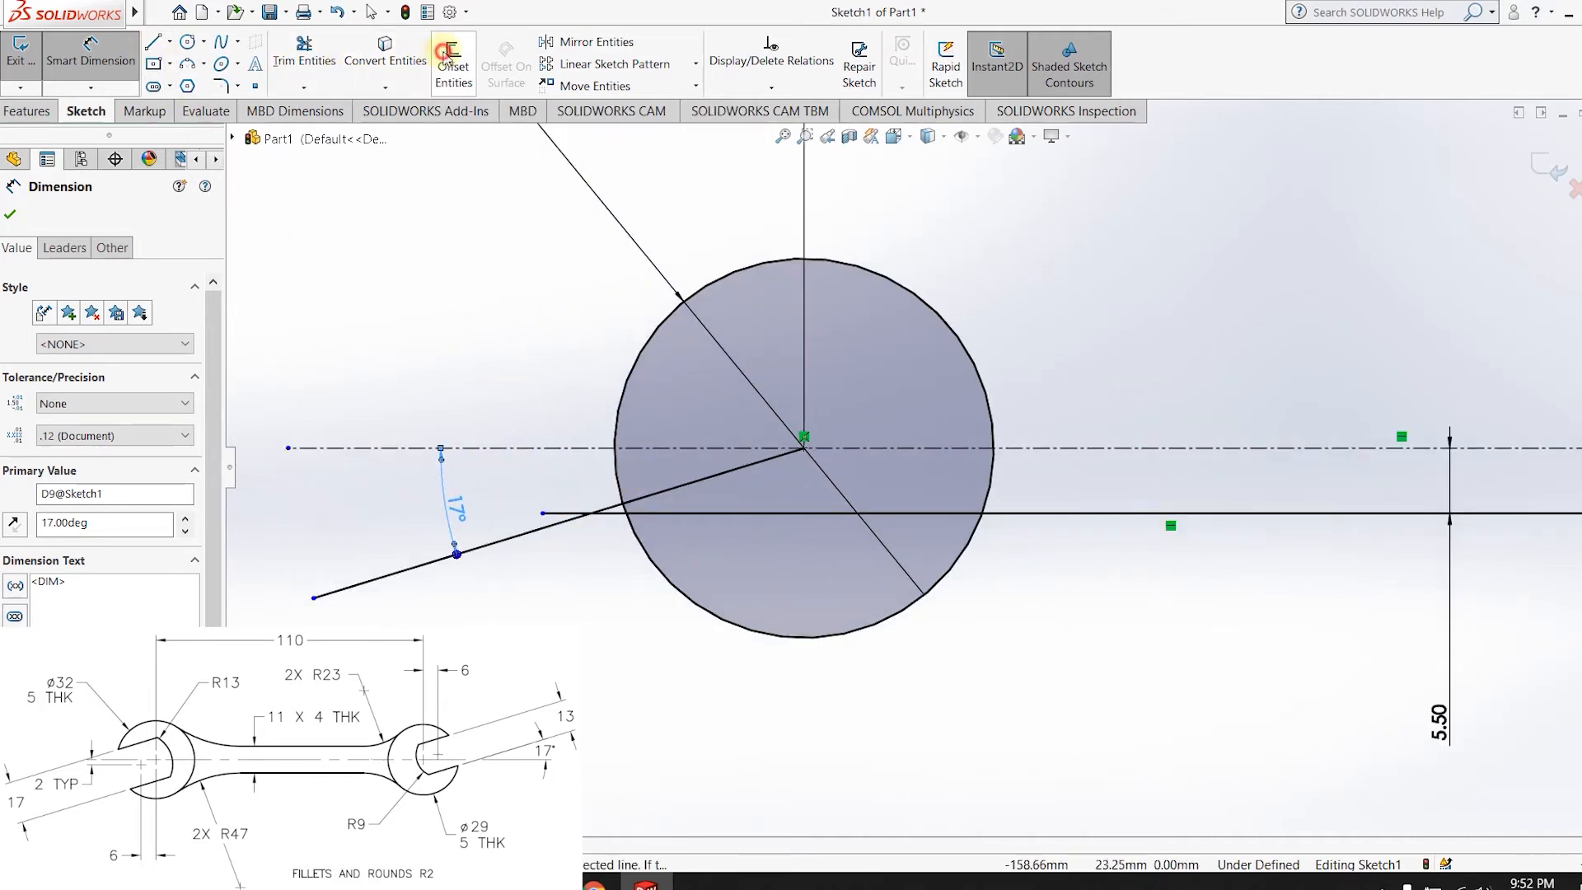
left_click(547, 525)
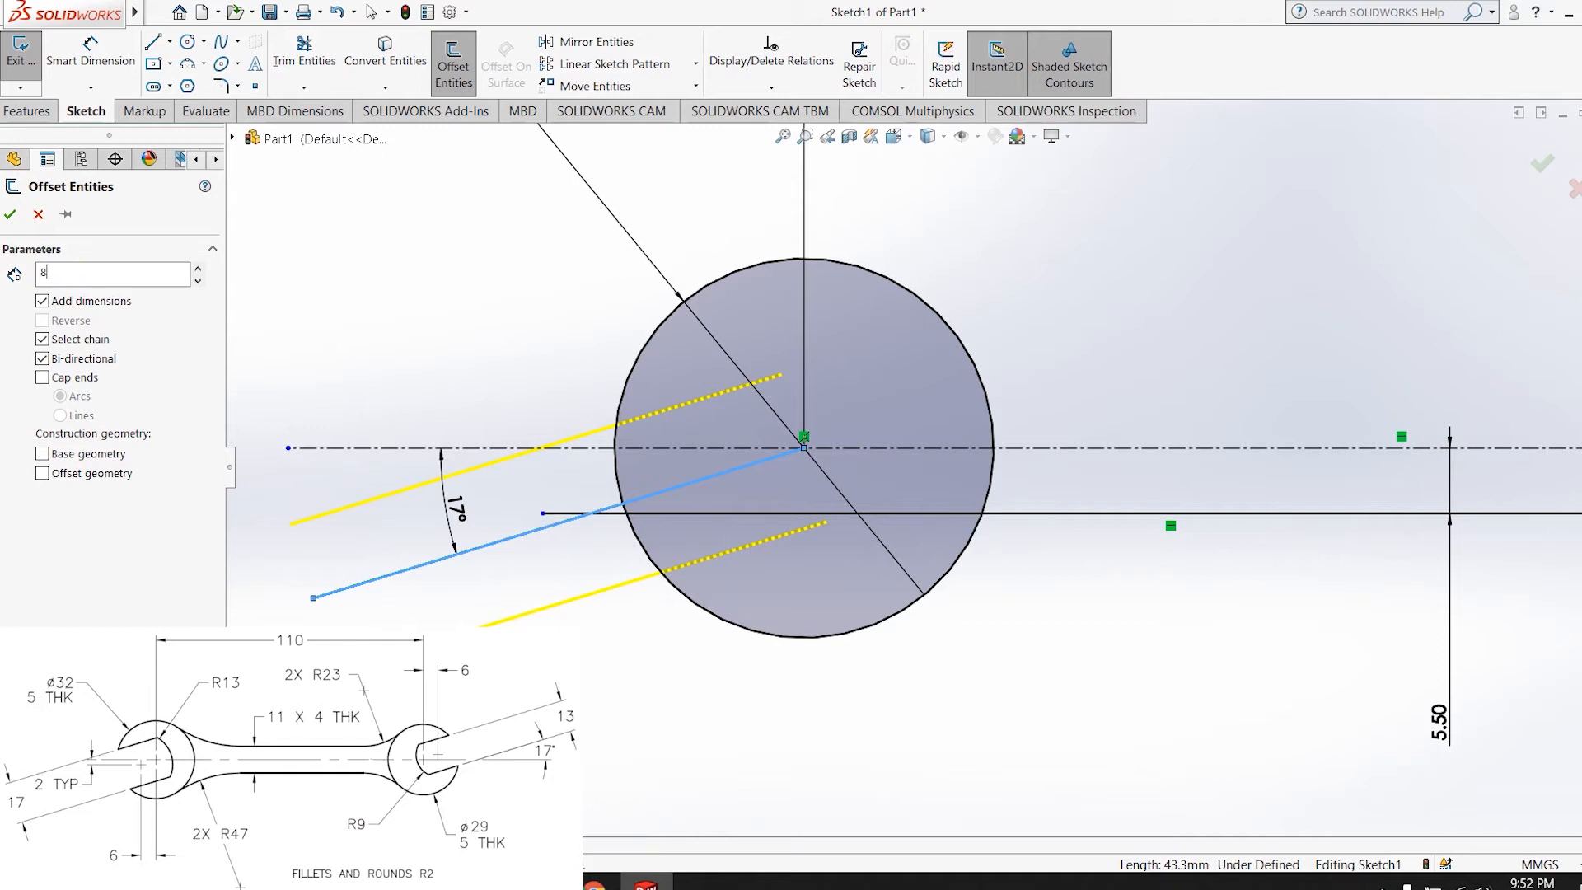
type("8.5")
key("Return")
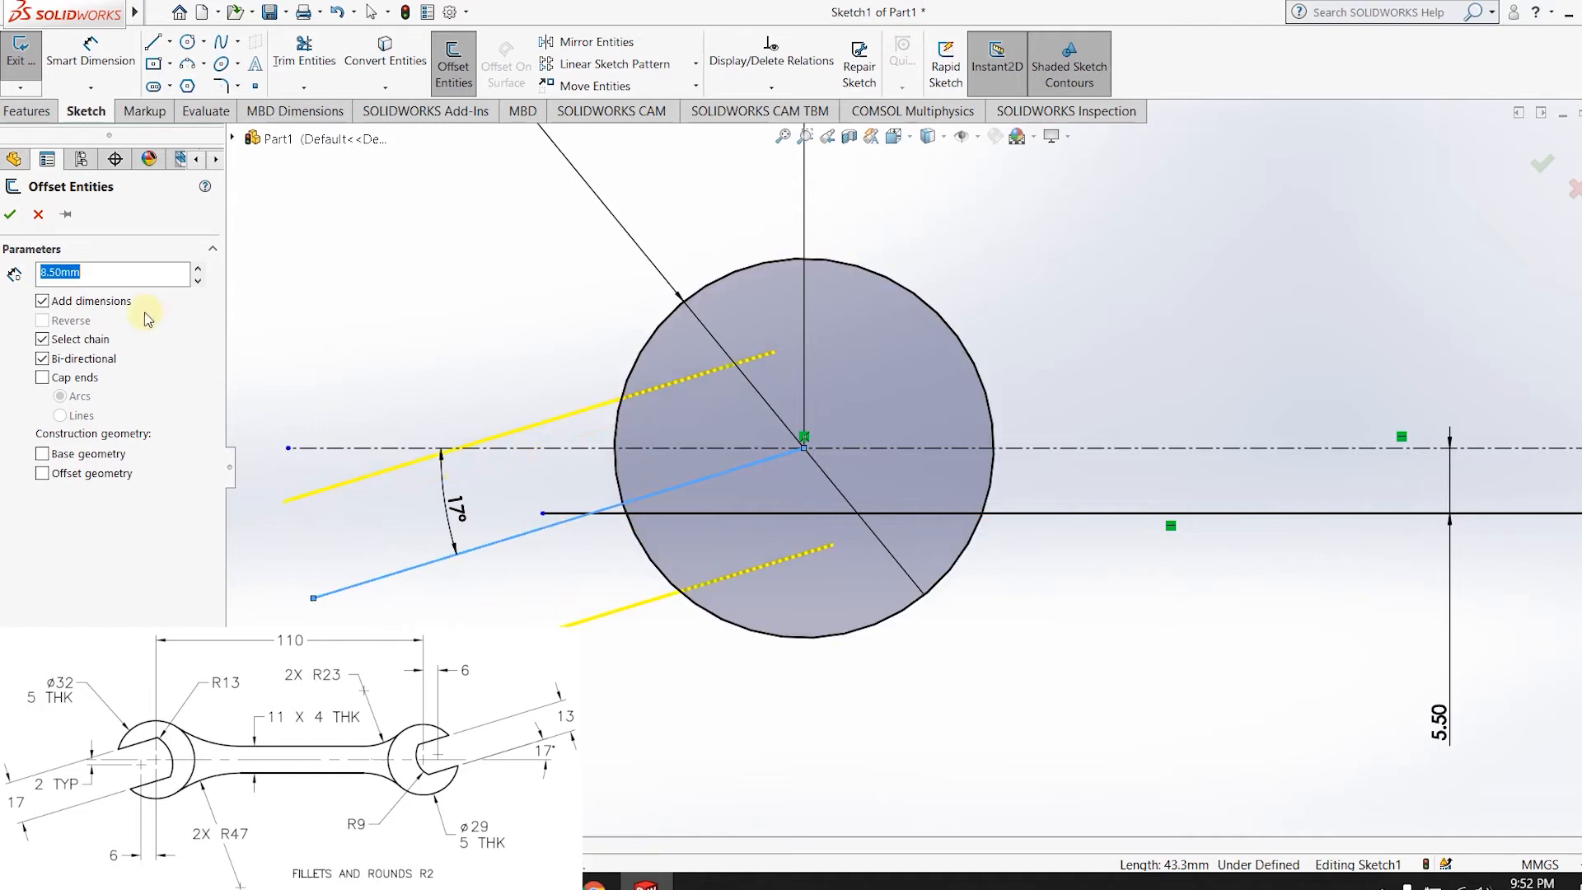
left_click(11, 216)
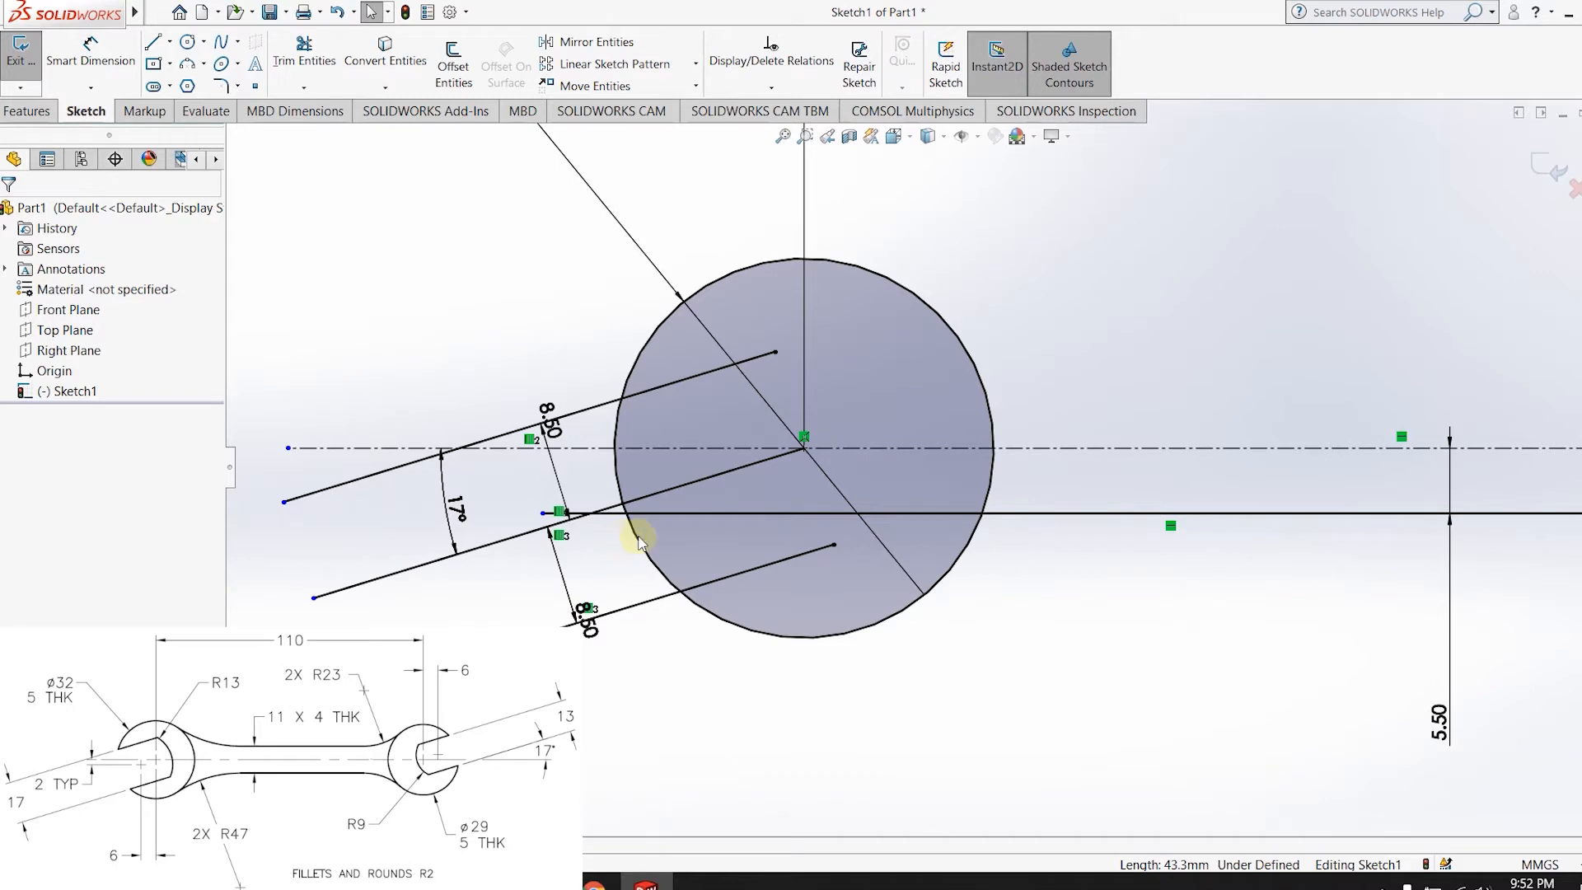
- Place a sketch point on the 17° line inside the 32 mm circle and dimension it 6 mm horizontally from the circle's centre
left_click(254, 86)
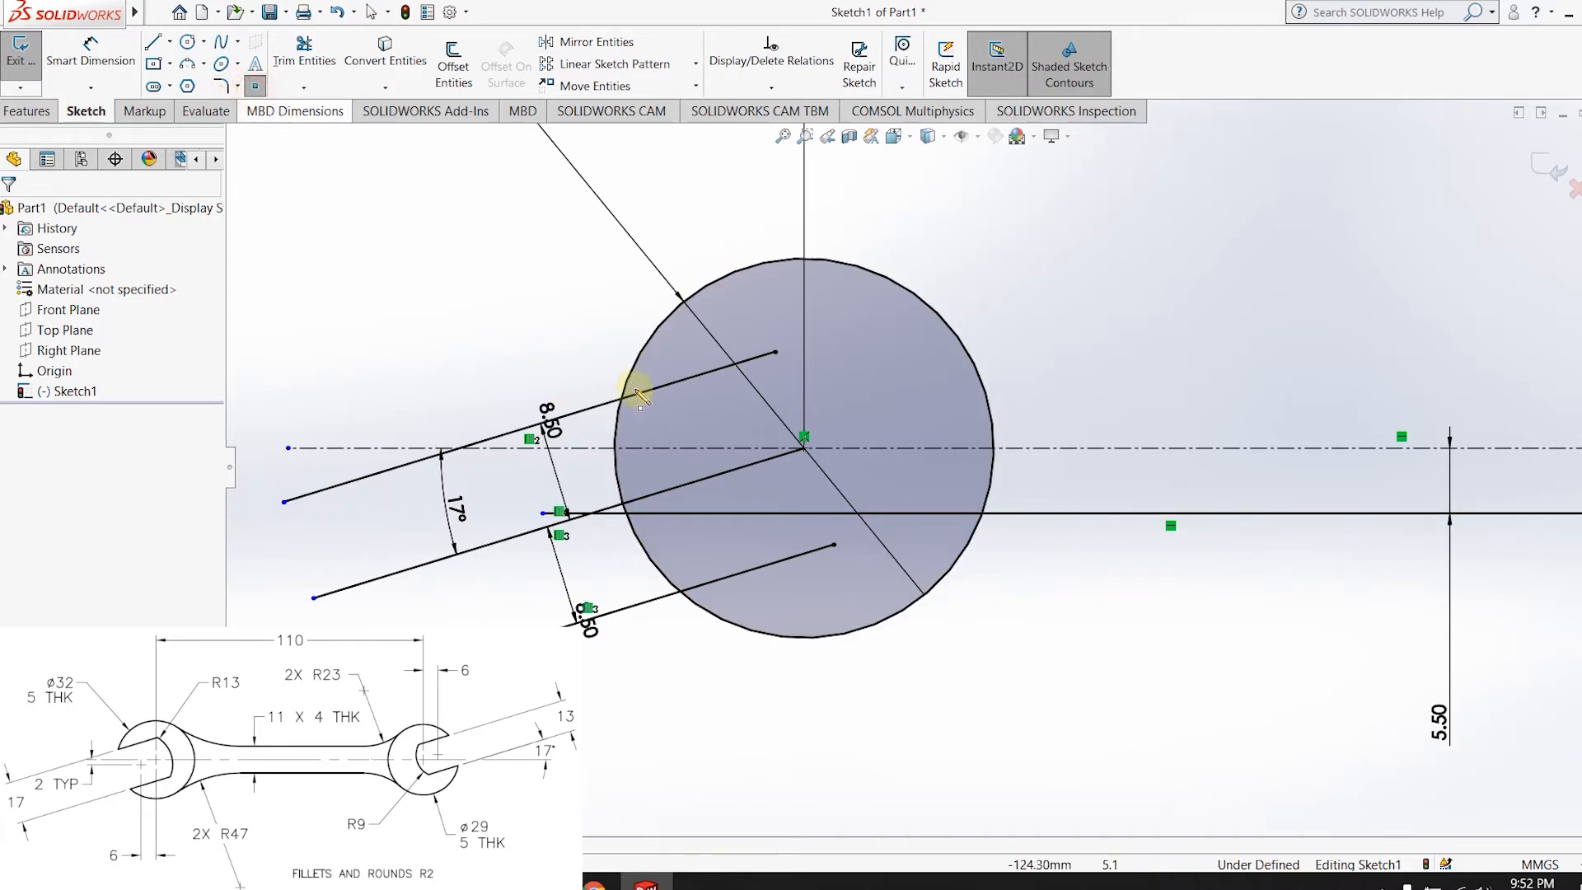
left_click(710, 476)
left_click(99, 49)
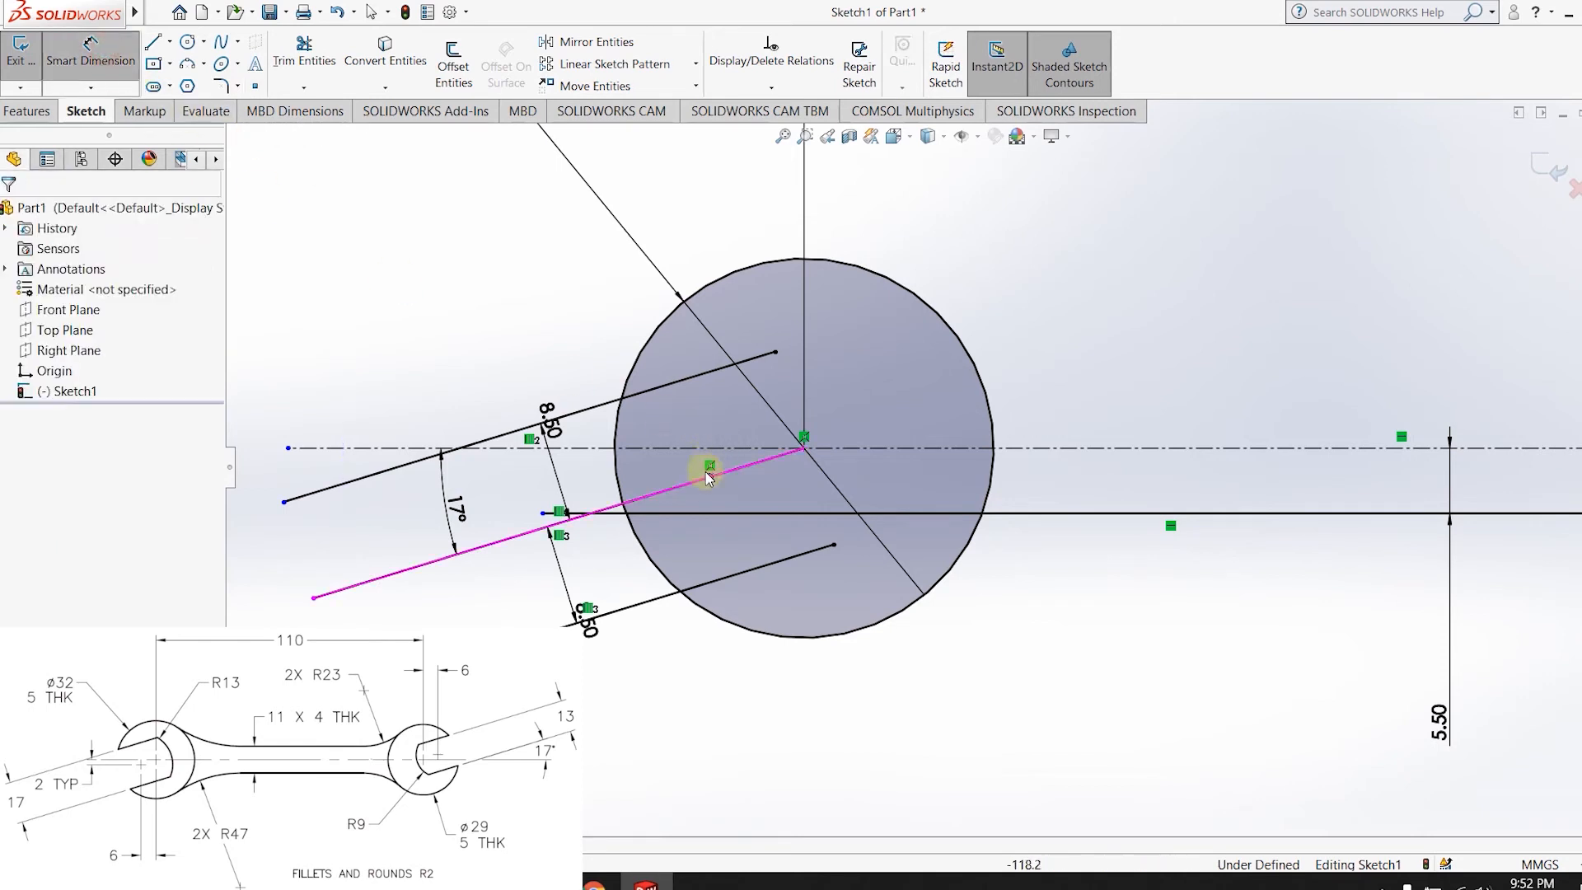
left_click(710, 477)
left_click(804, 449)
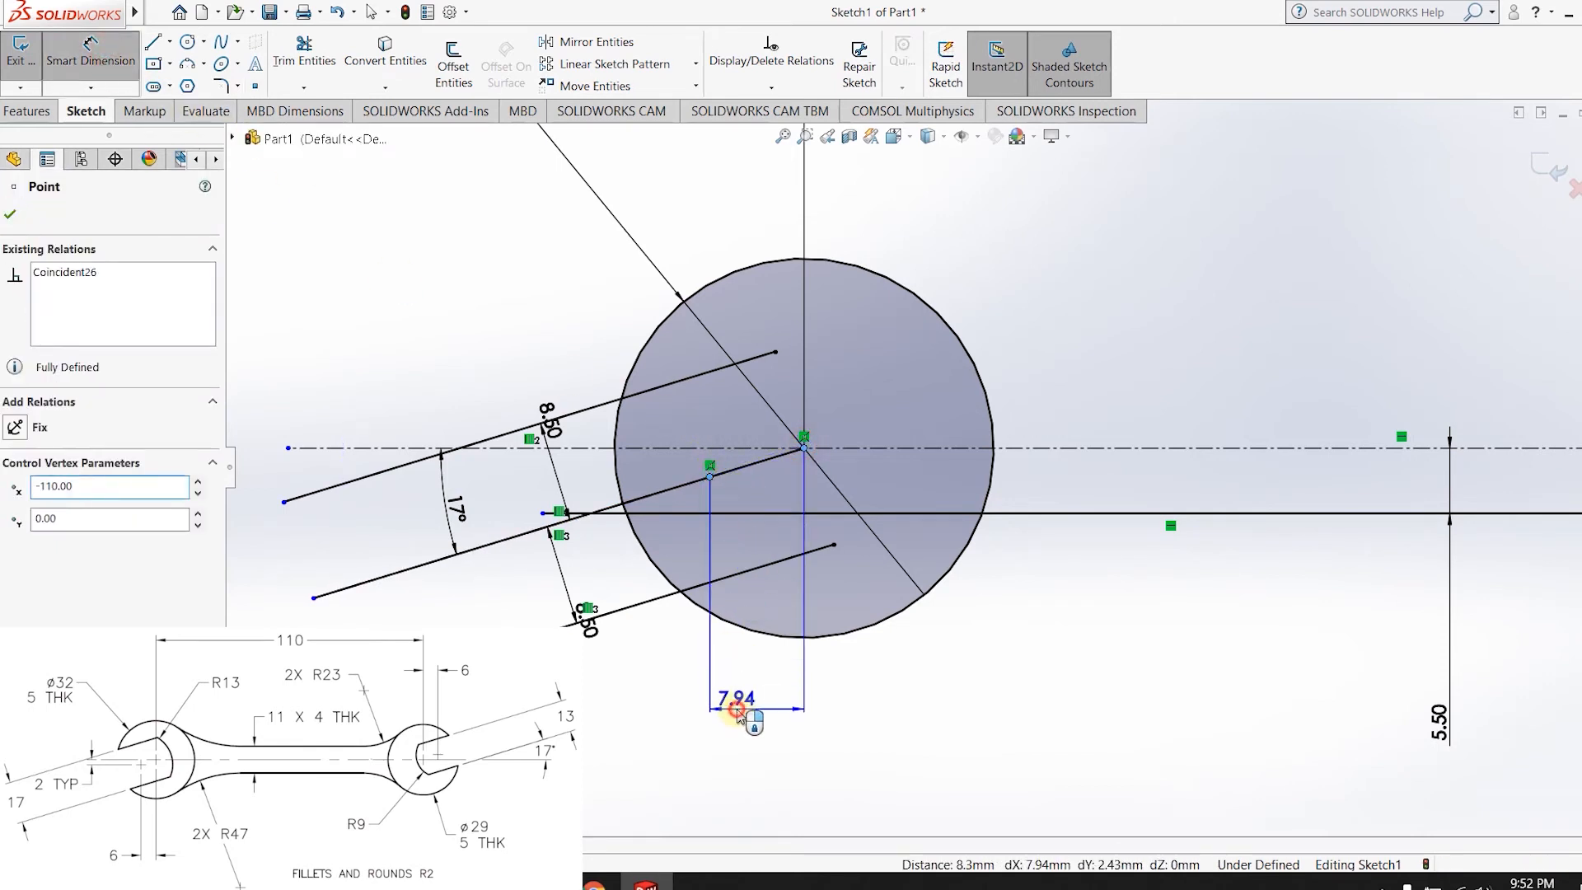
left_click(737, 715)
type("6.00mm")
key("Return")
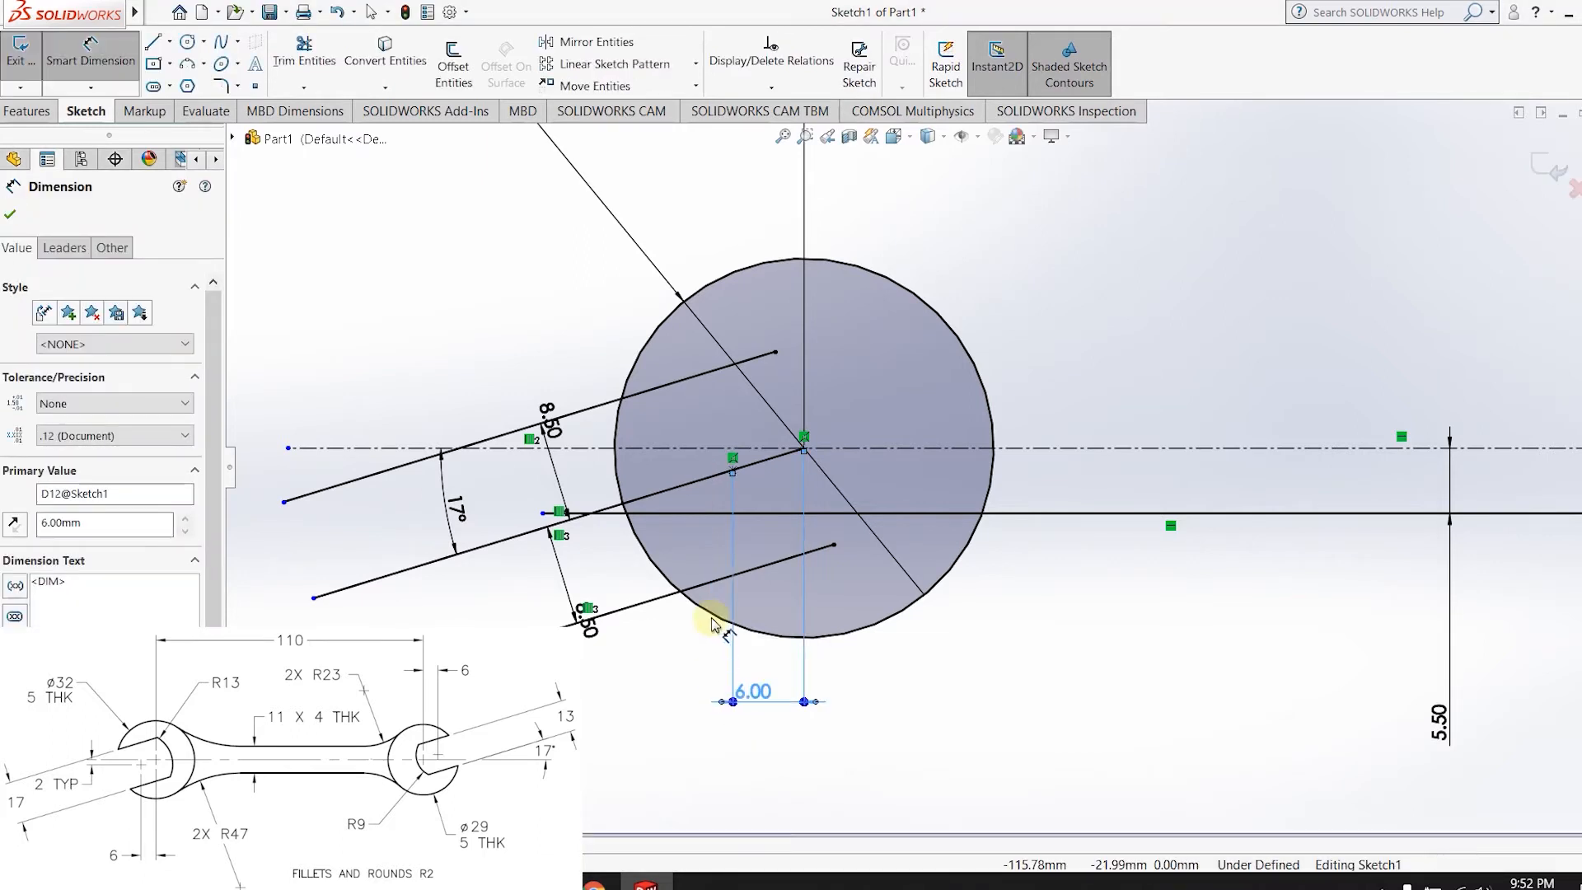
- Try to dimension the vertical distance between the new sketch point and the horizontal centreline
left_click(733, 471)
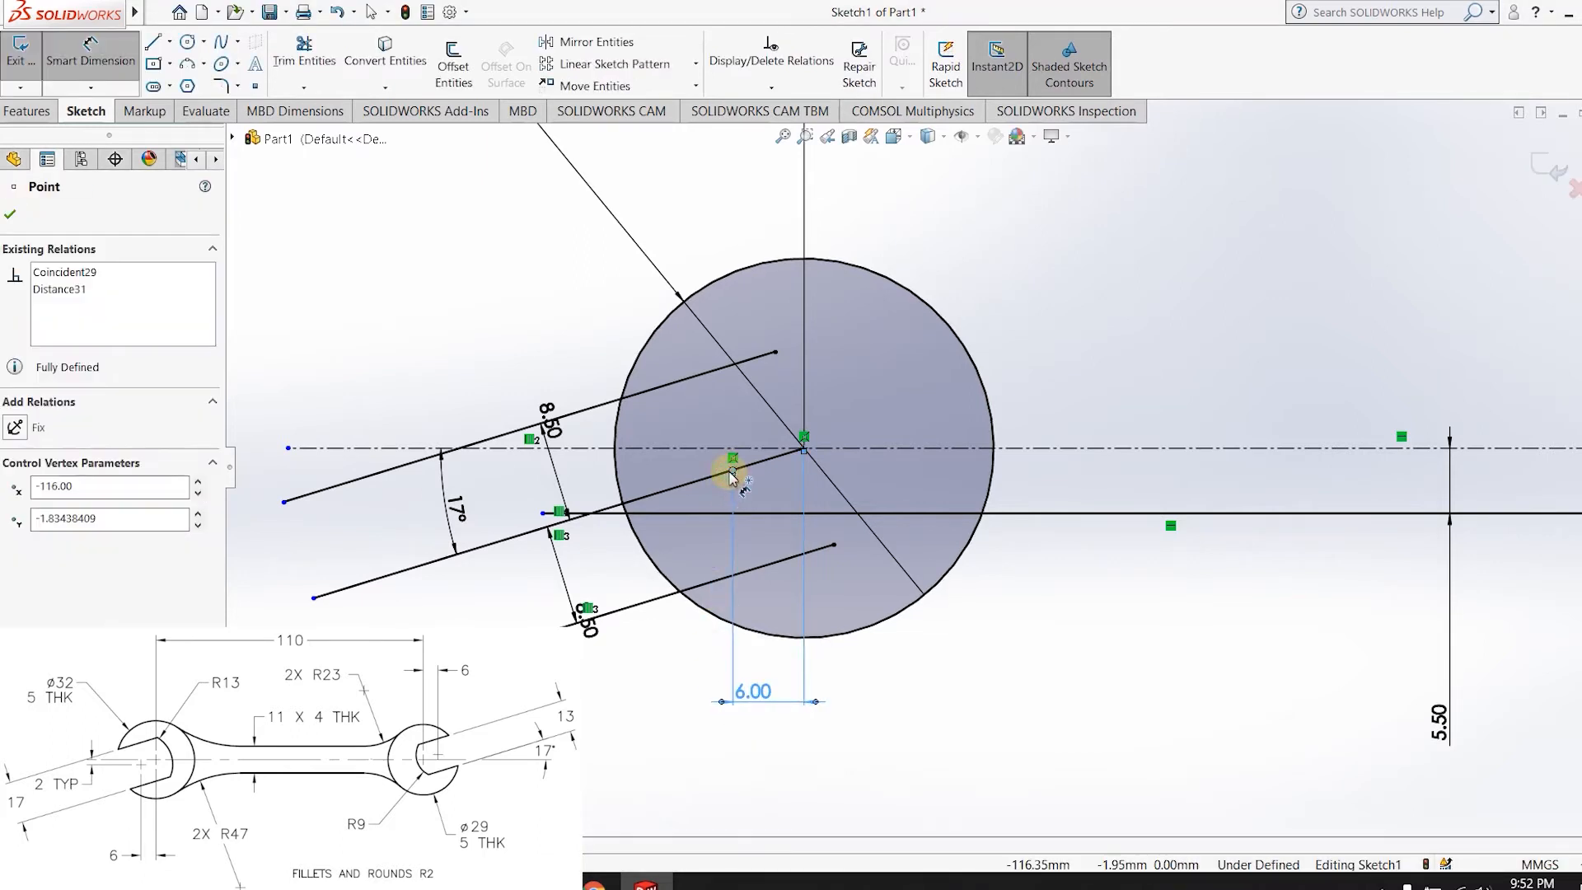
left_click(737, 451)
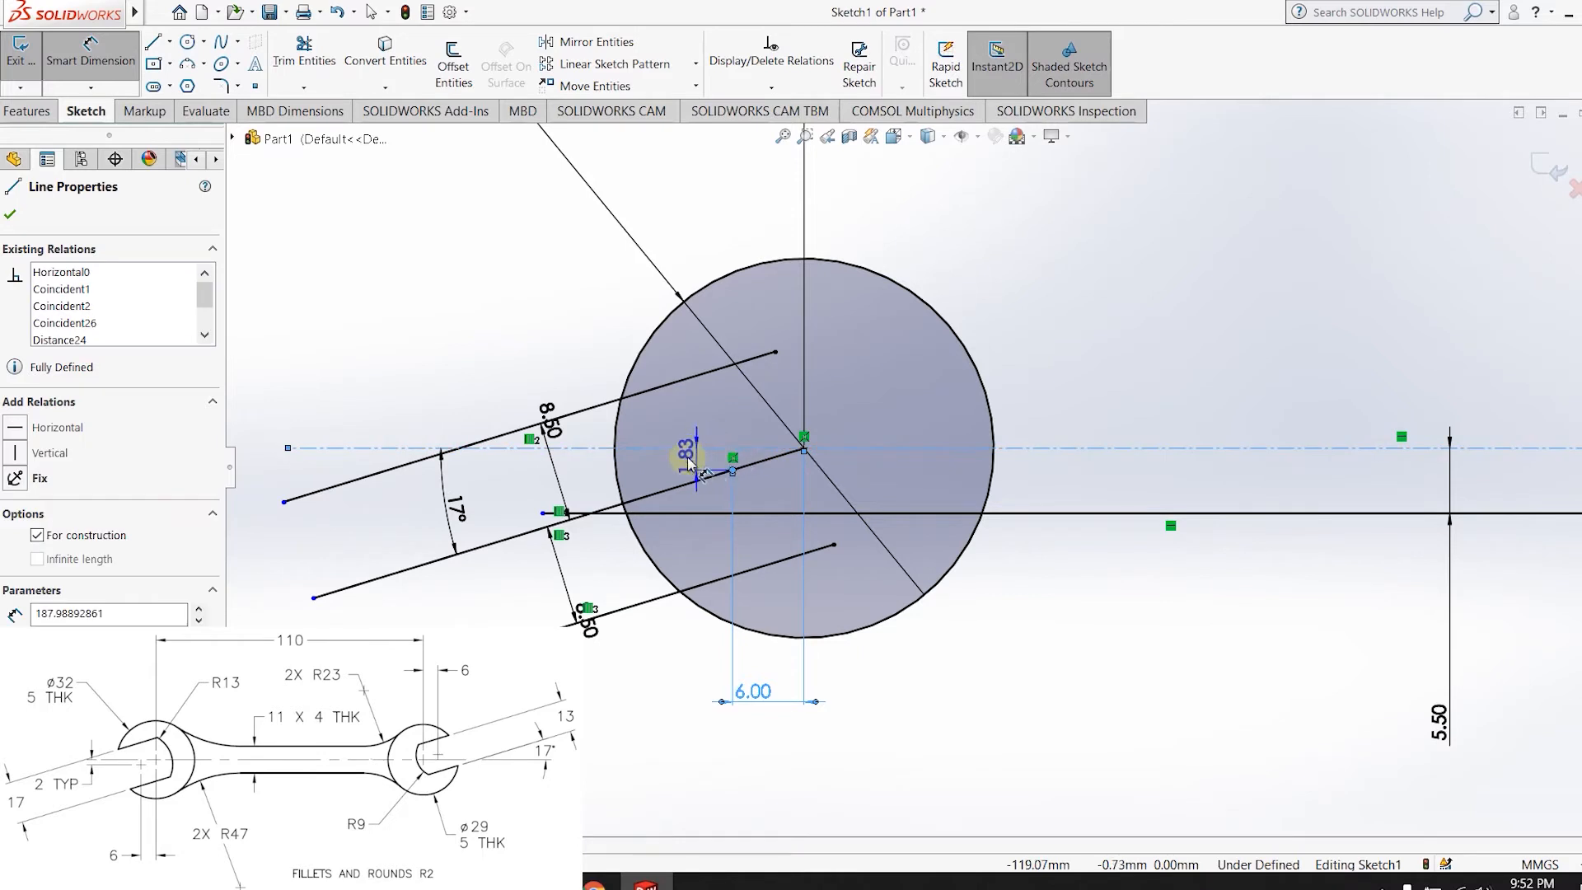
left_click(643, 478)
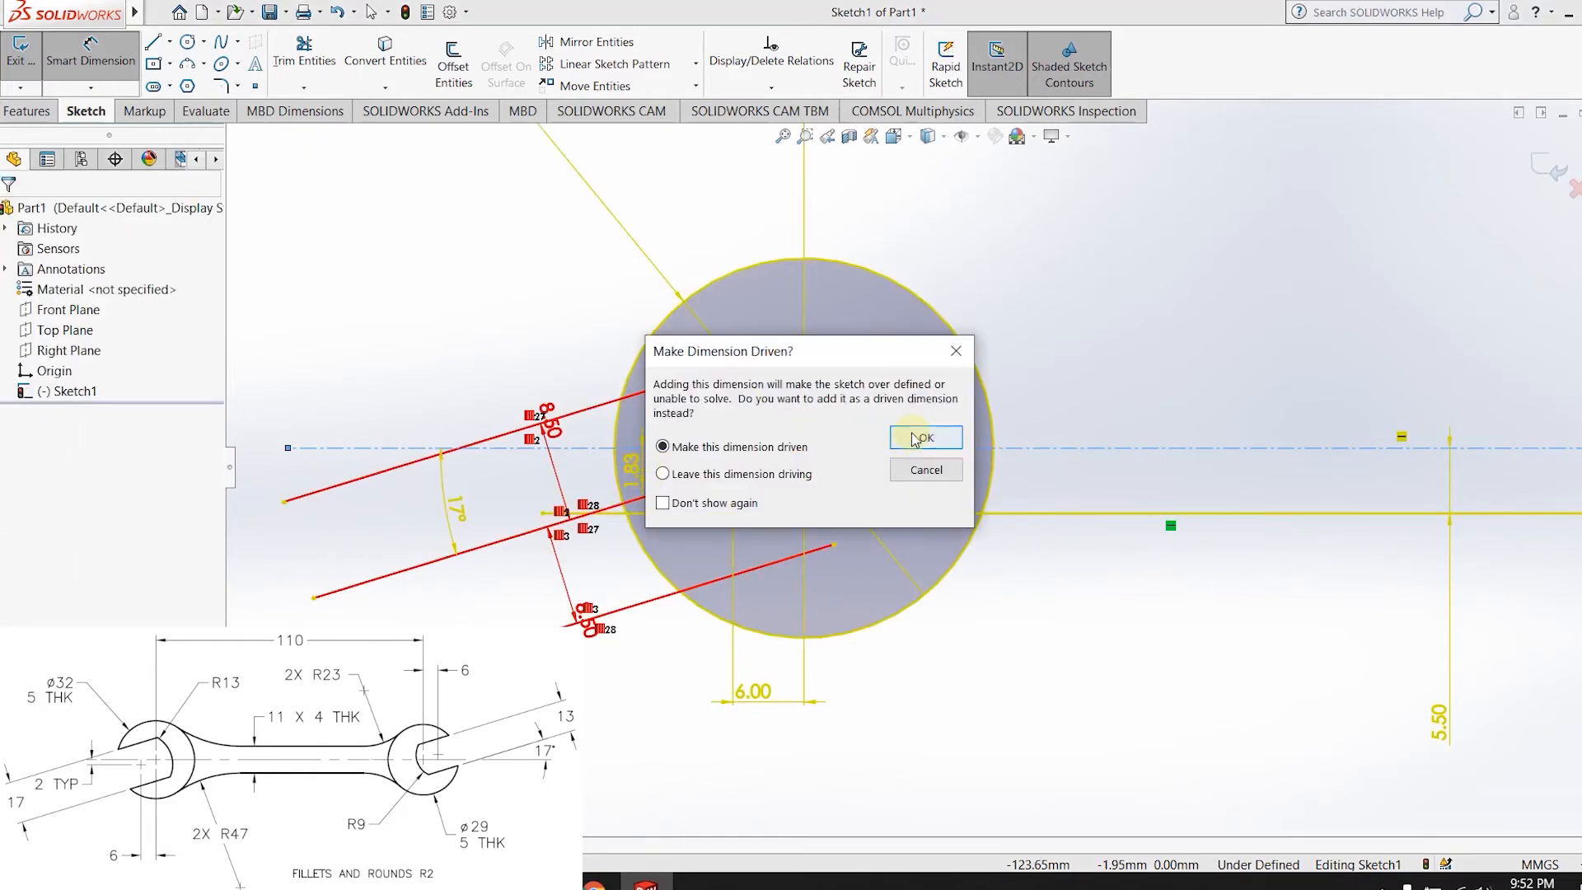
left_click(915, 466)
- Delete the 17° angle dimension between the sloping line and the centreline at the 32 mm head
left_click(445, 521)
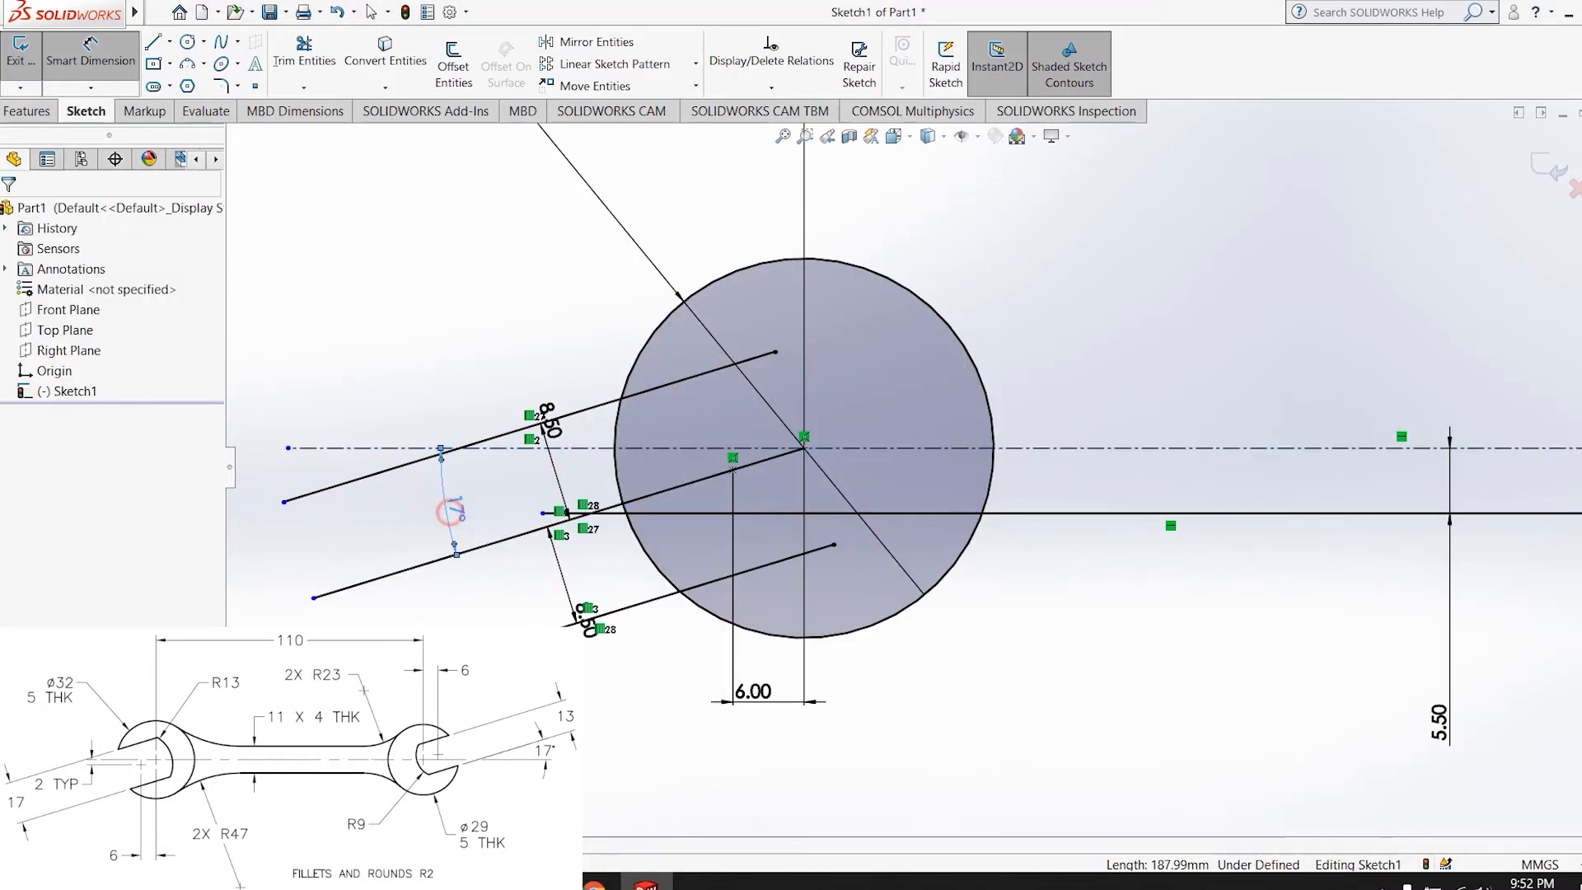
key("Return")
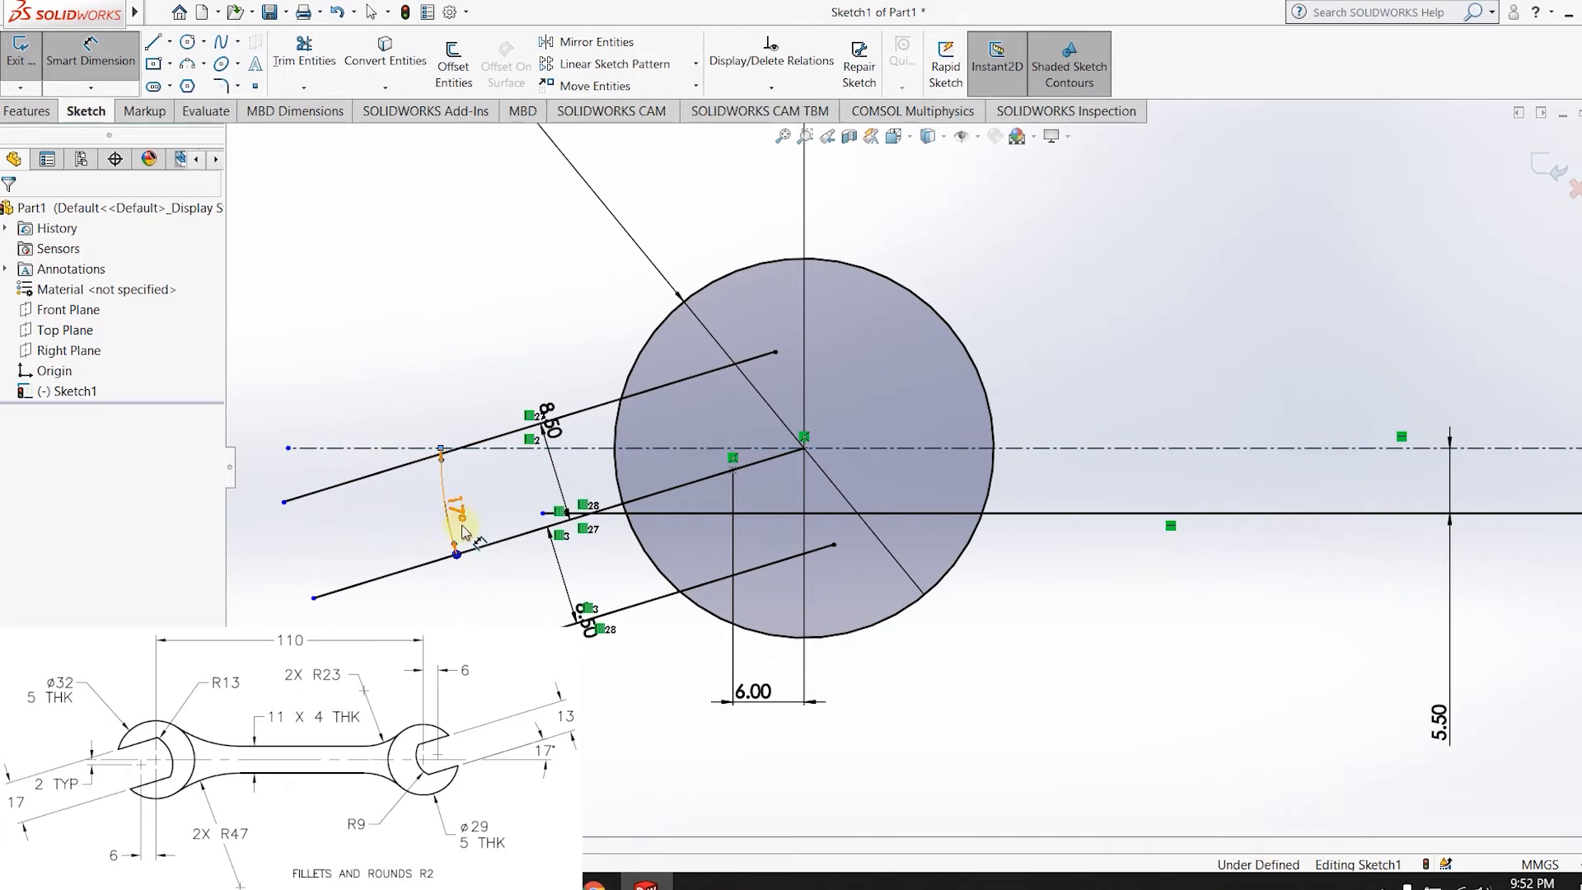
left_click(450, 518)
key("BackSpace")
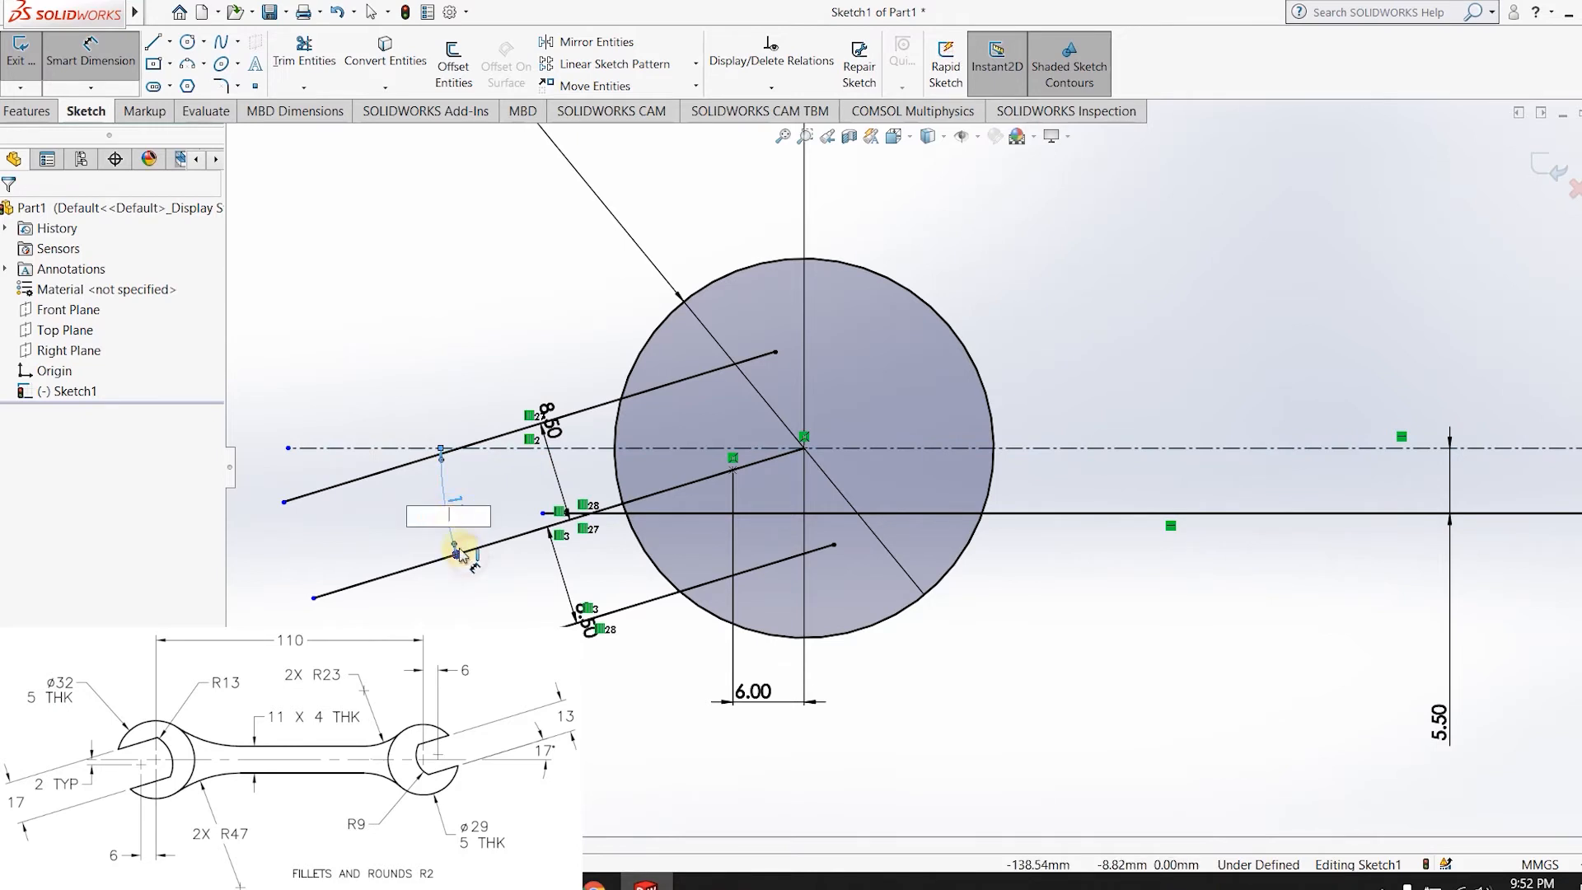
left_click(451, 546)
left_click(940, 447)
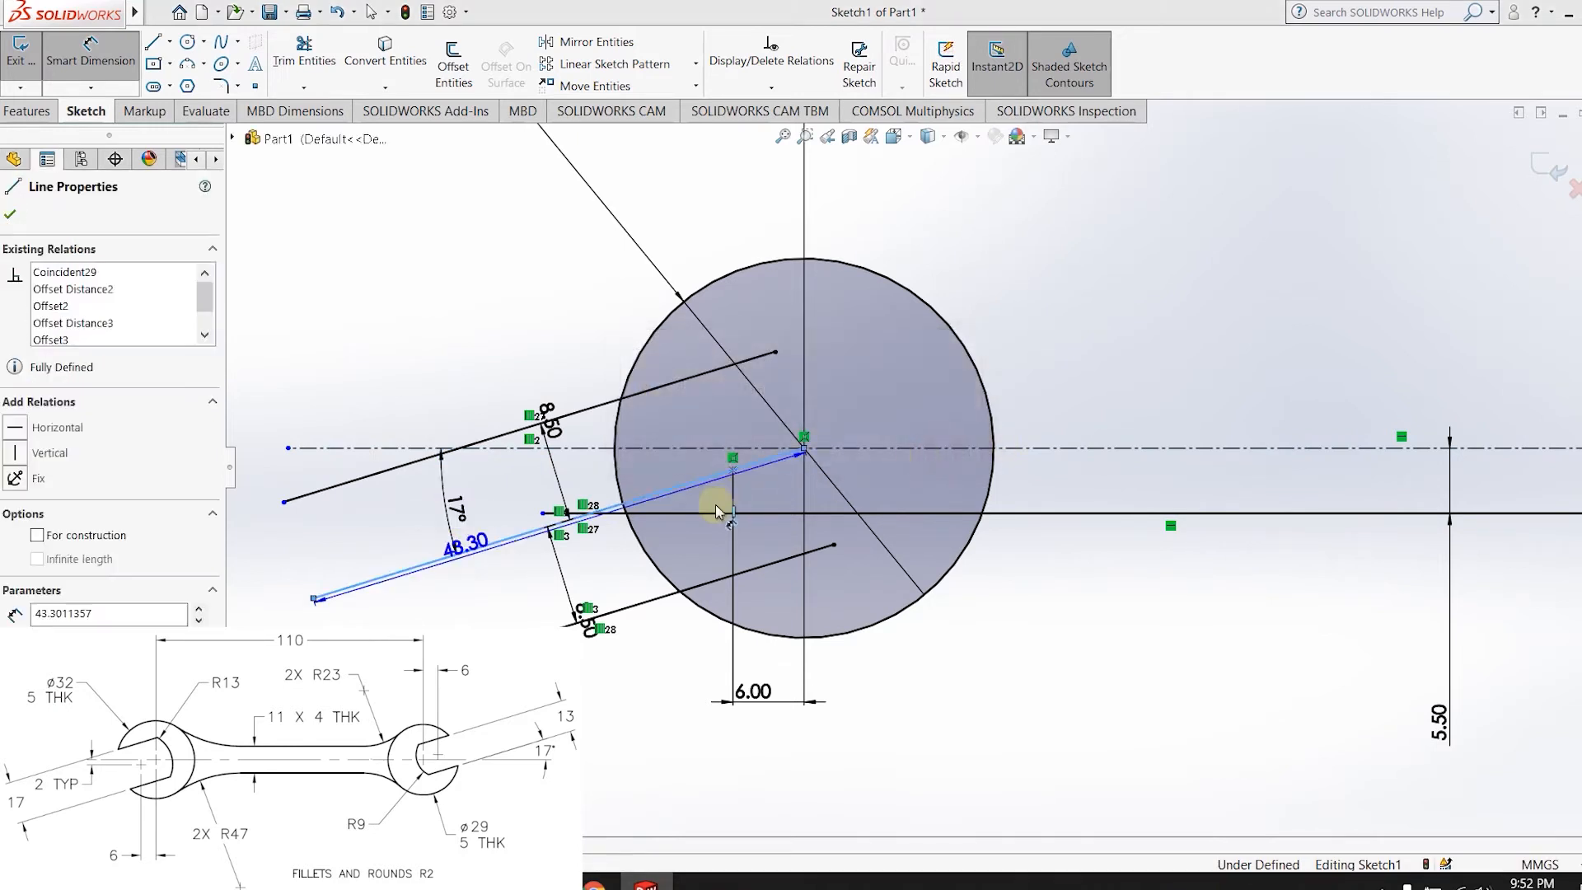
left_click(452, 531)
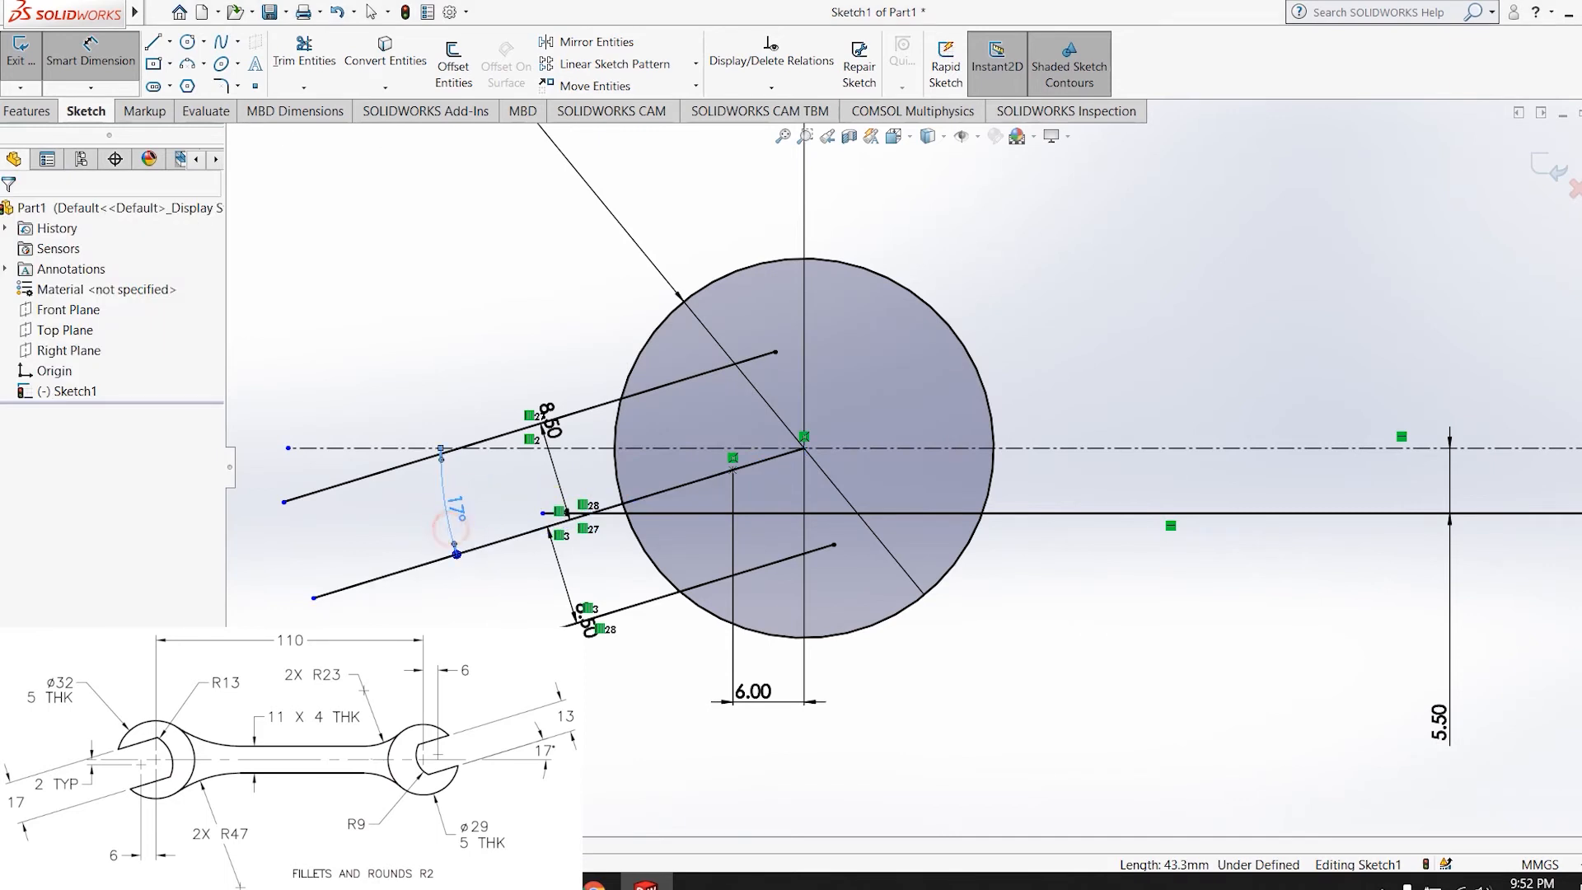
key("Delete")
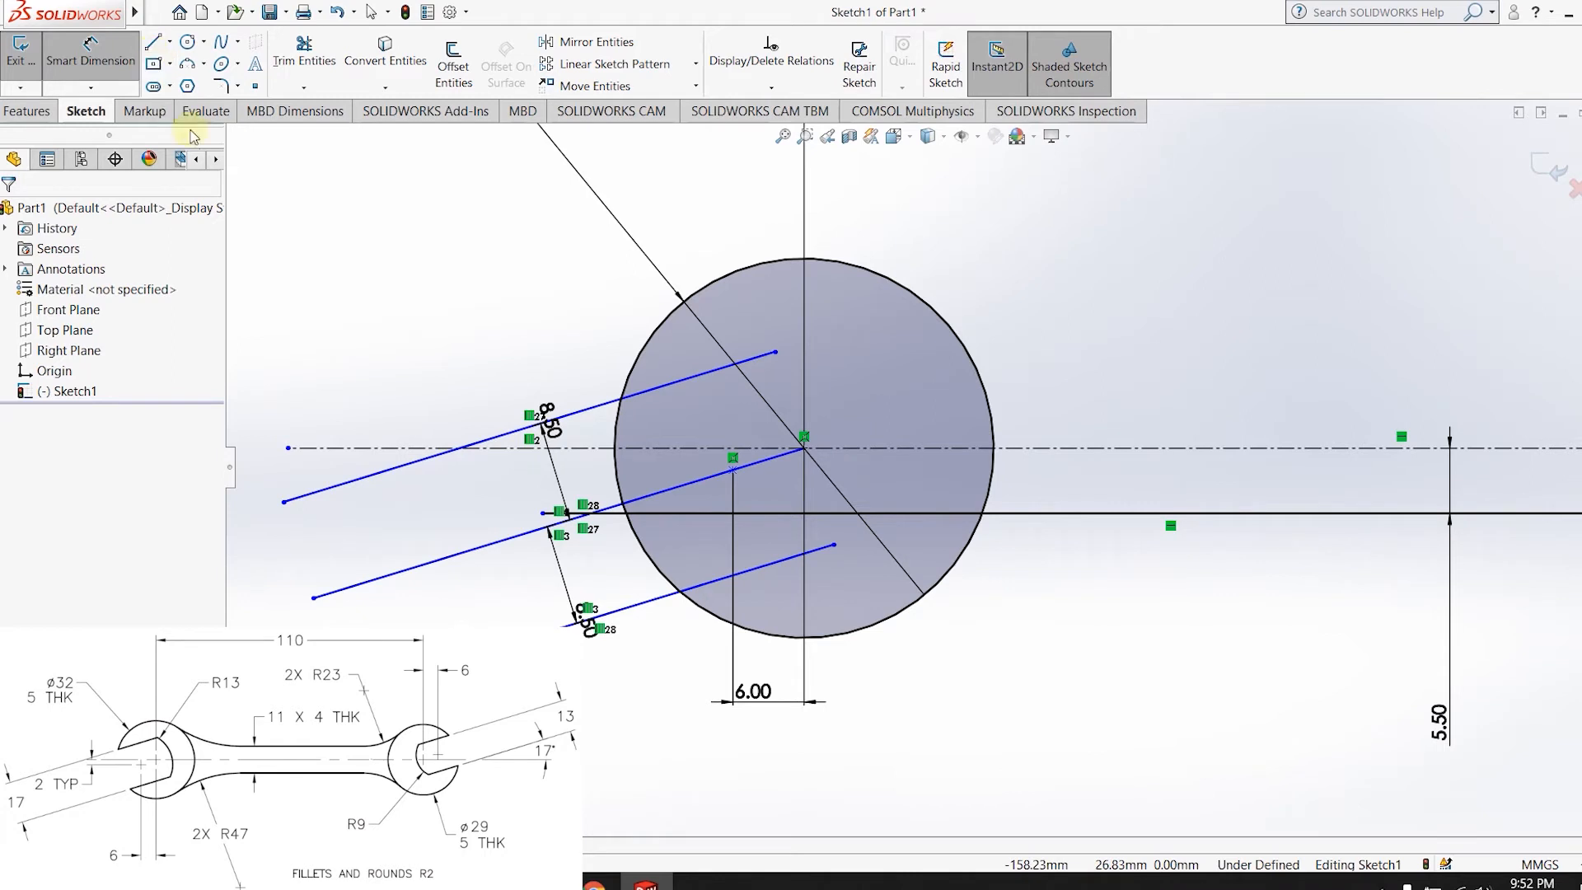
- Dimension the vertical distance between the sketch point inside the 32 mm circle and the horizontal centreline as 2 mm
left_click(748, 447)
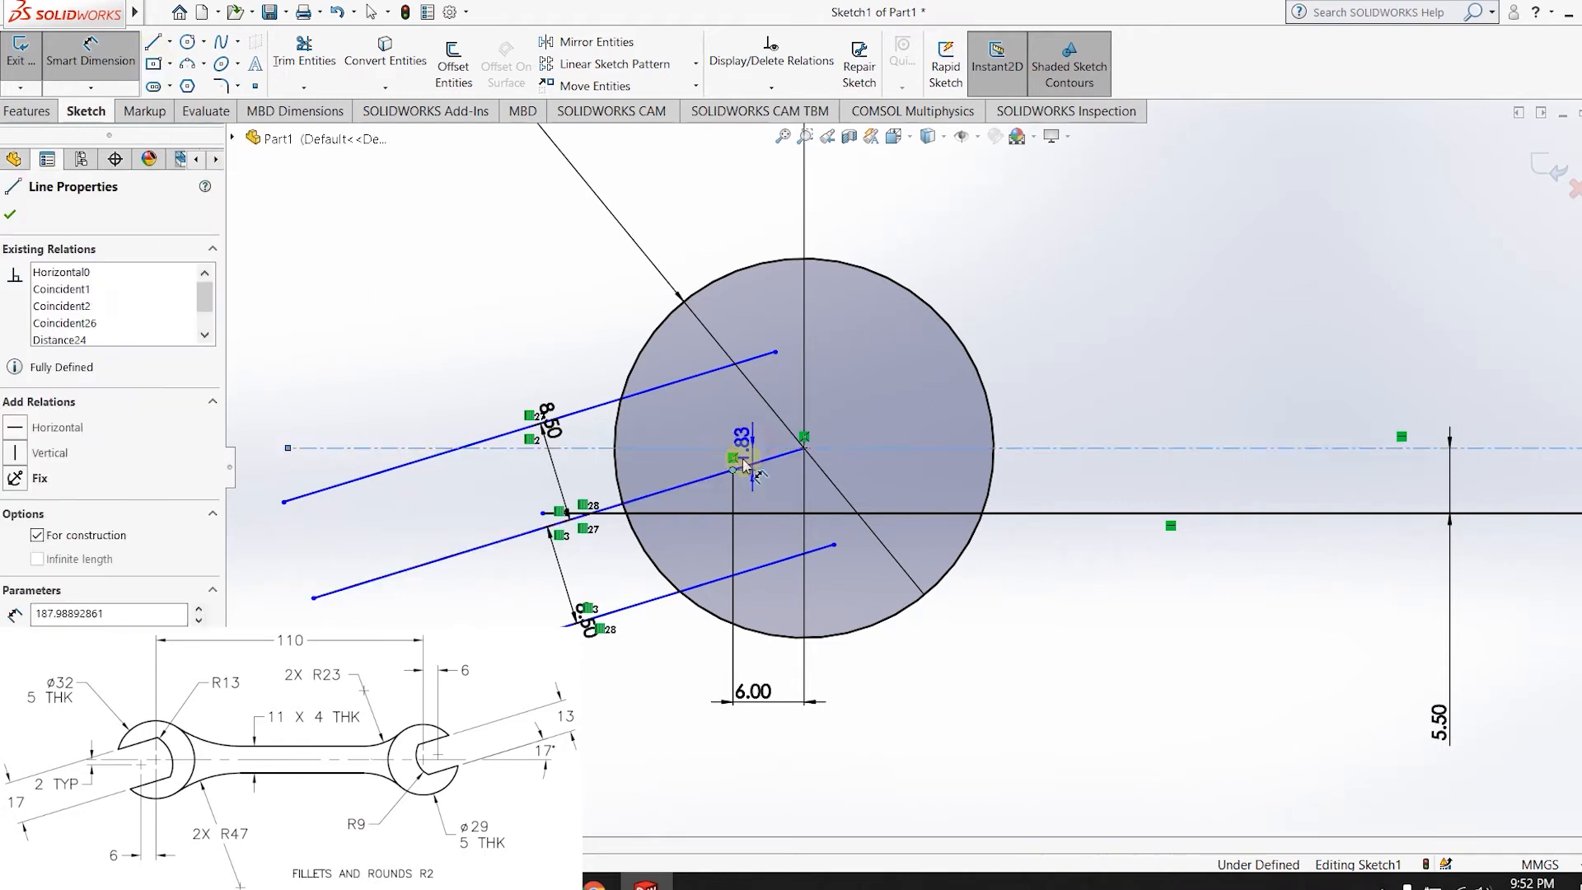
left_click(461, 501)
type("2")
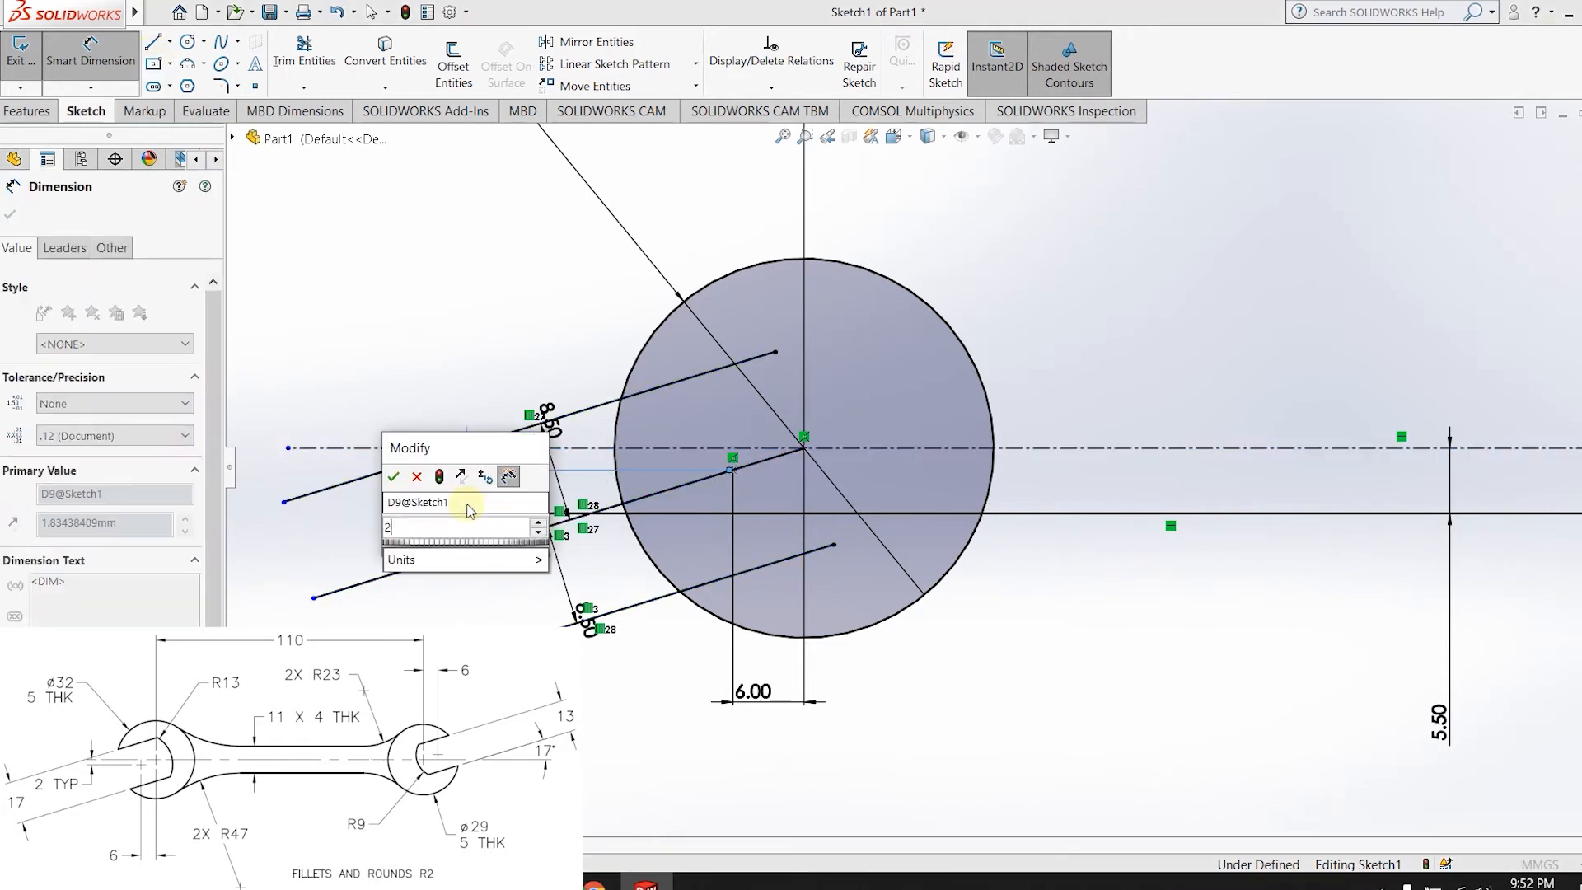
key("Return")
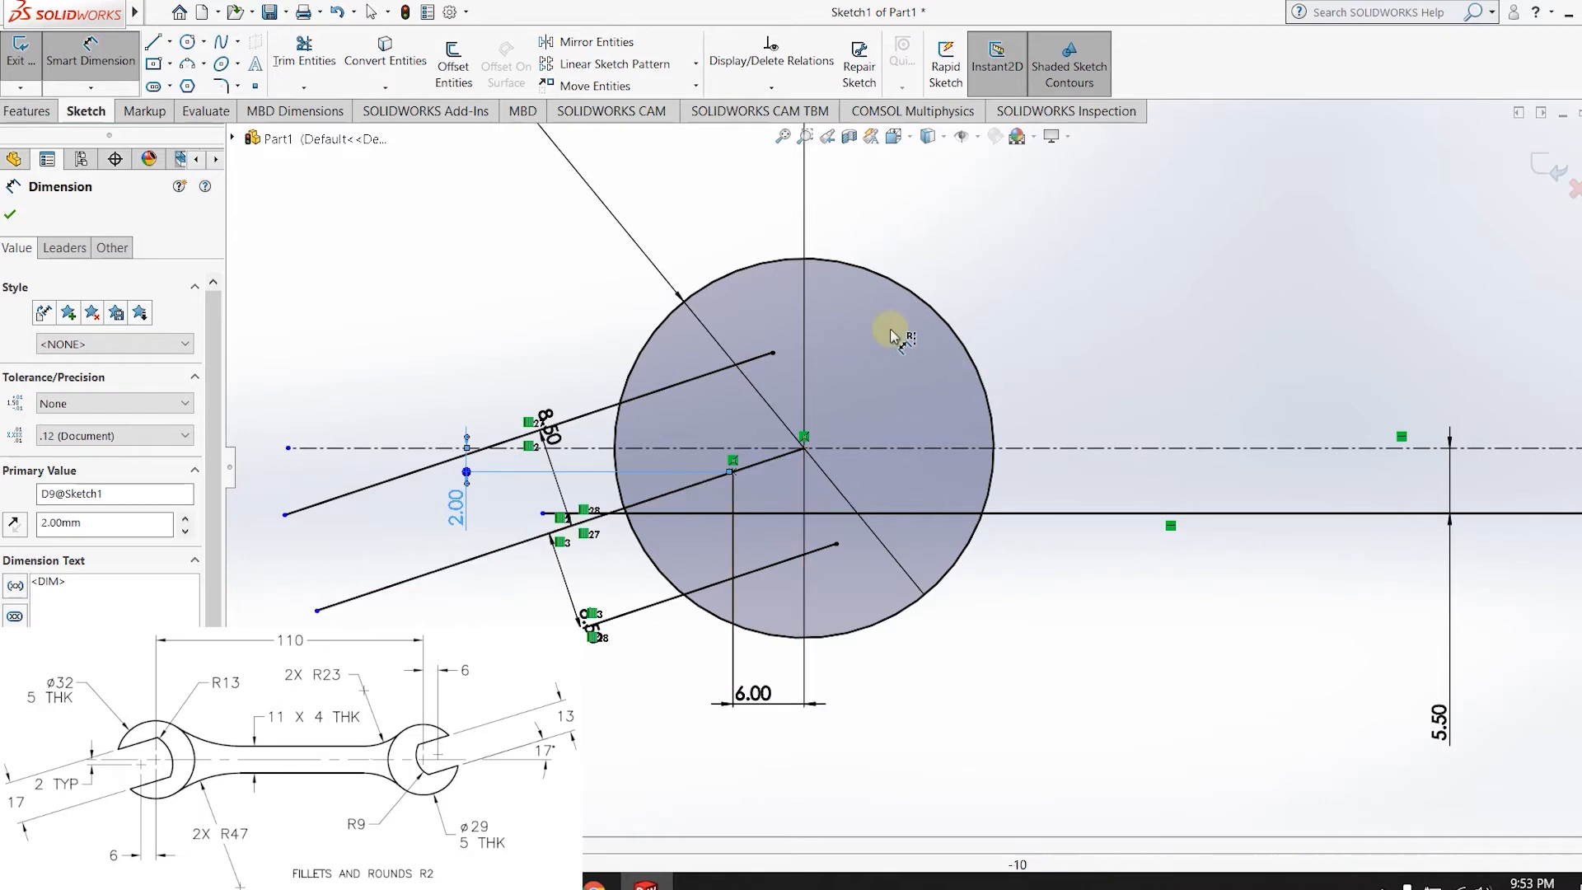
- Sketch a circle centred on the sketch point inside the 32 mm circle and set its diameter to 26 mm
left_click(188, 42)
left_click(733, 460)
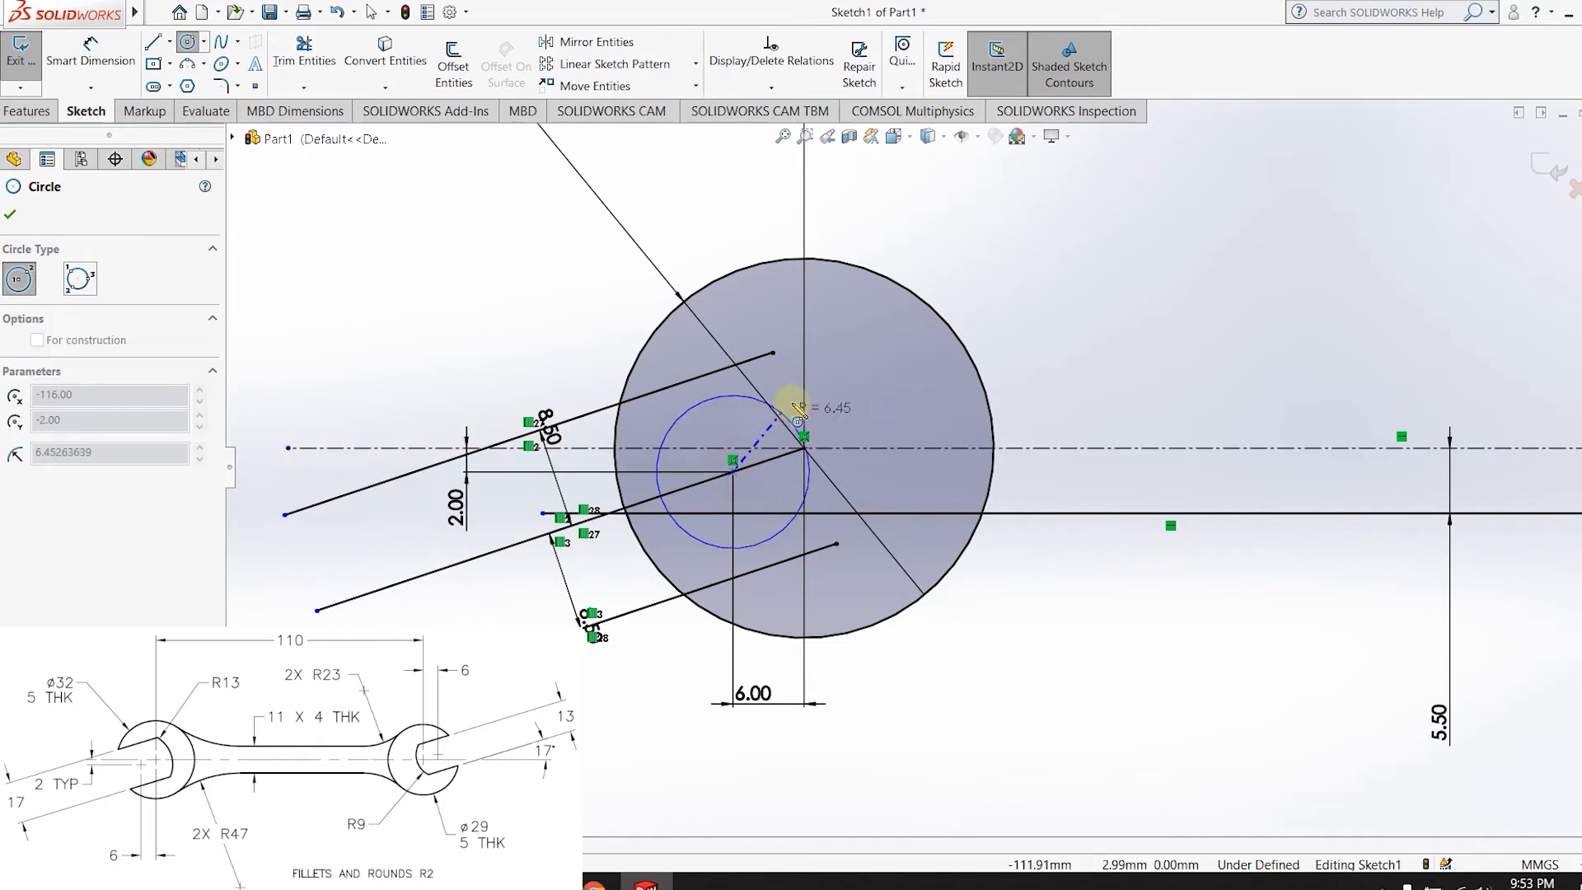
left_click(837, 383)
left_click(90, 51)
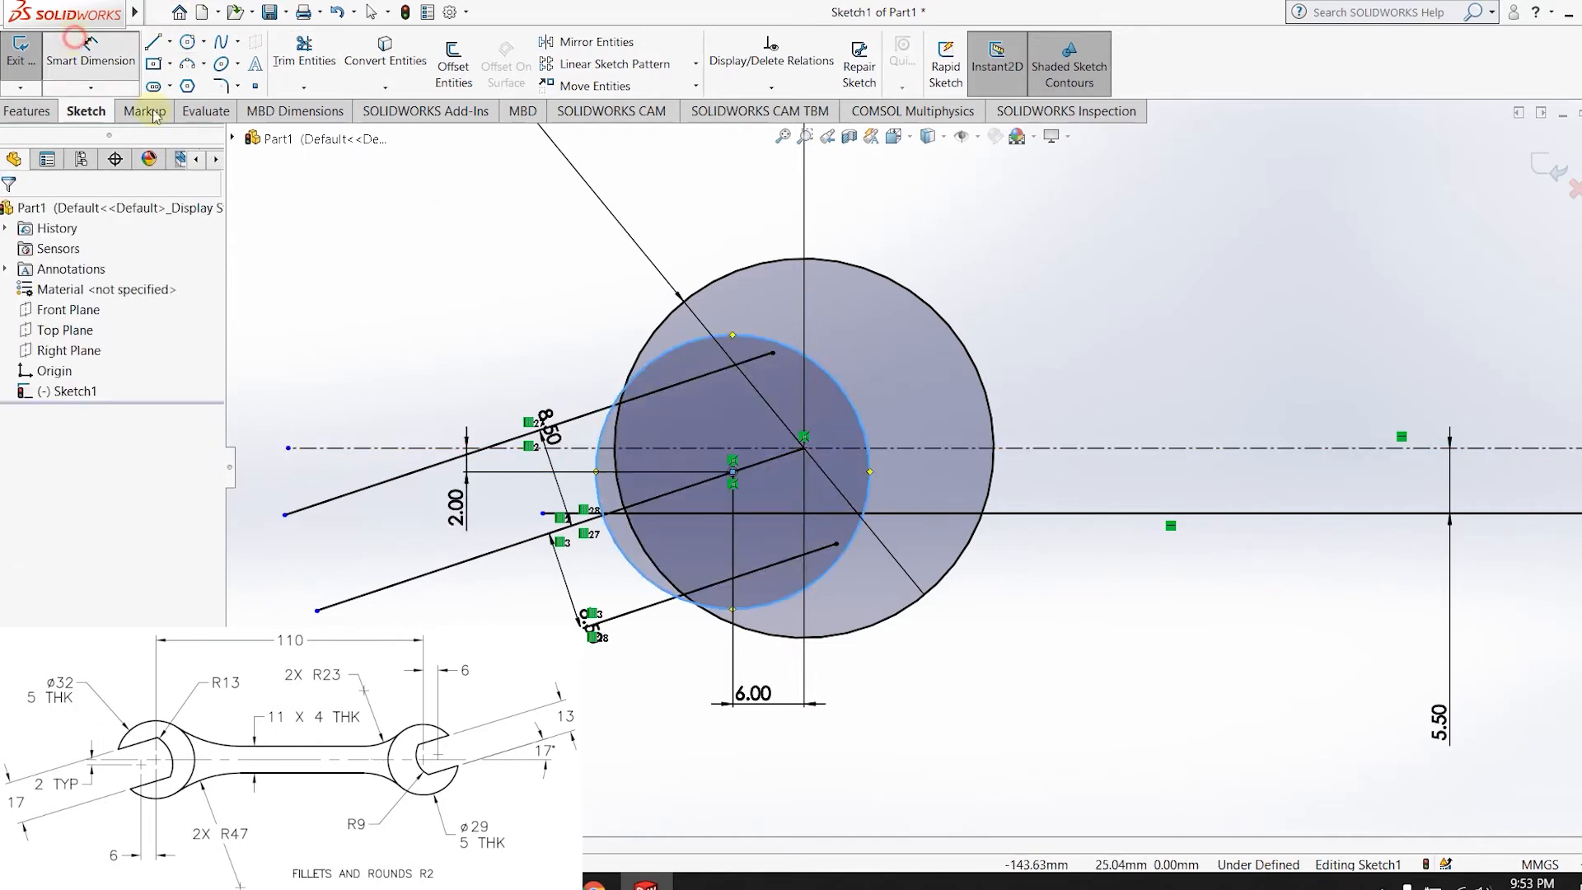
left_click(857, 424)
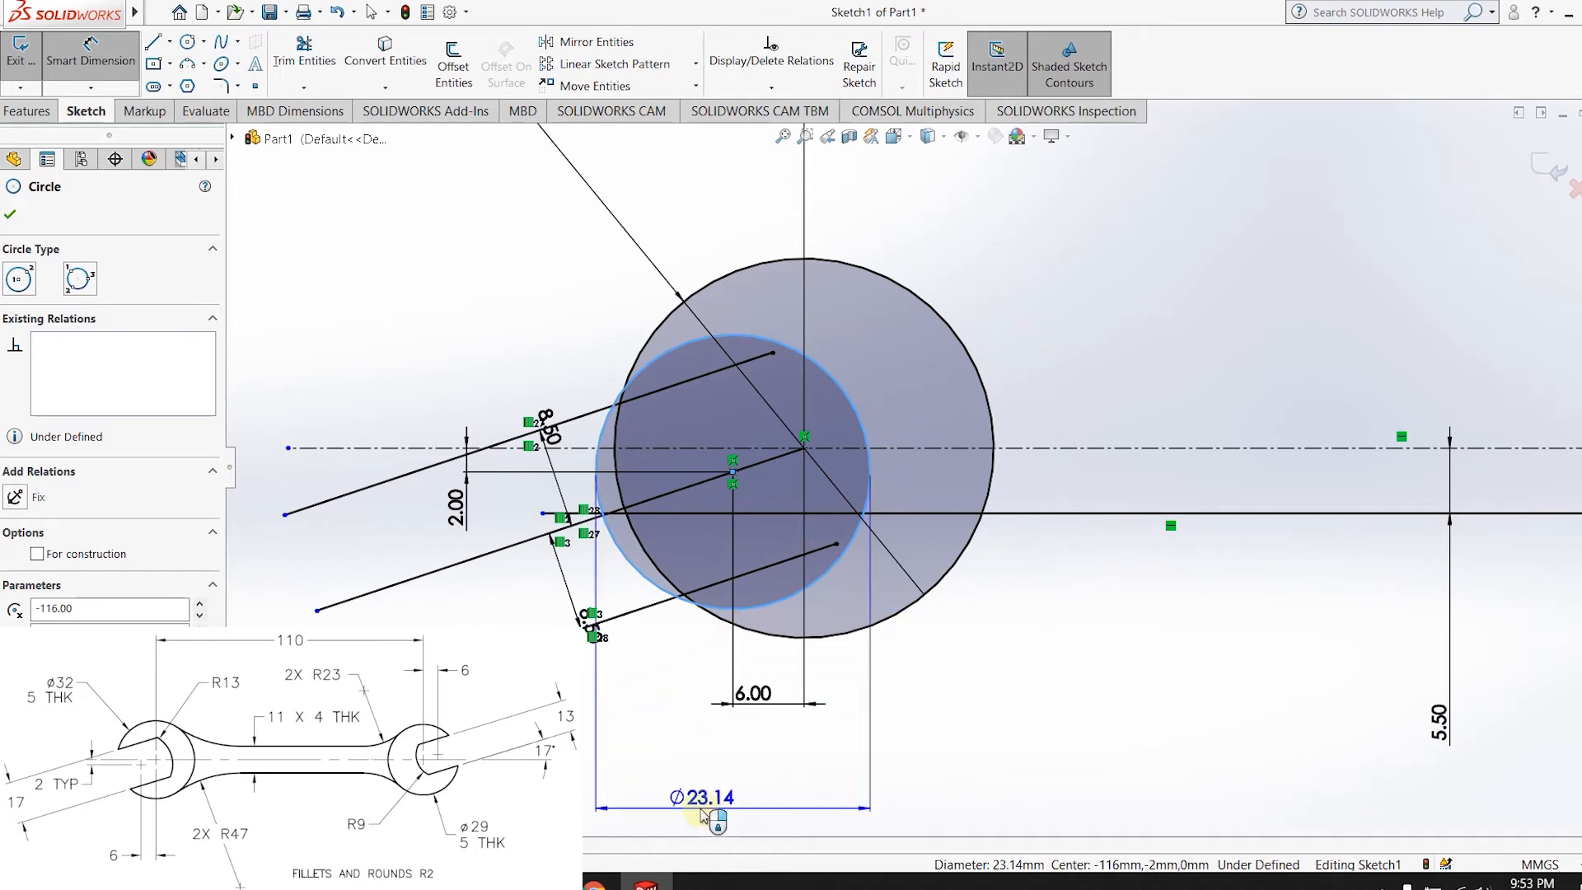
left_click(701, 814)
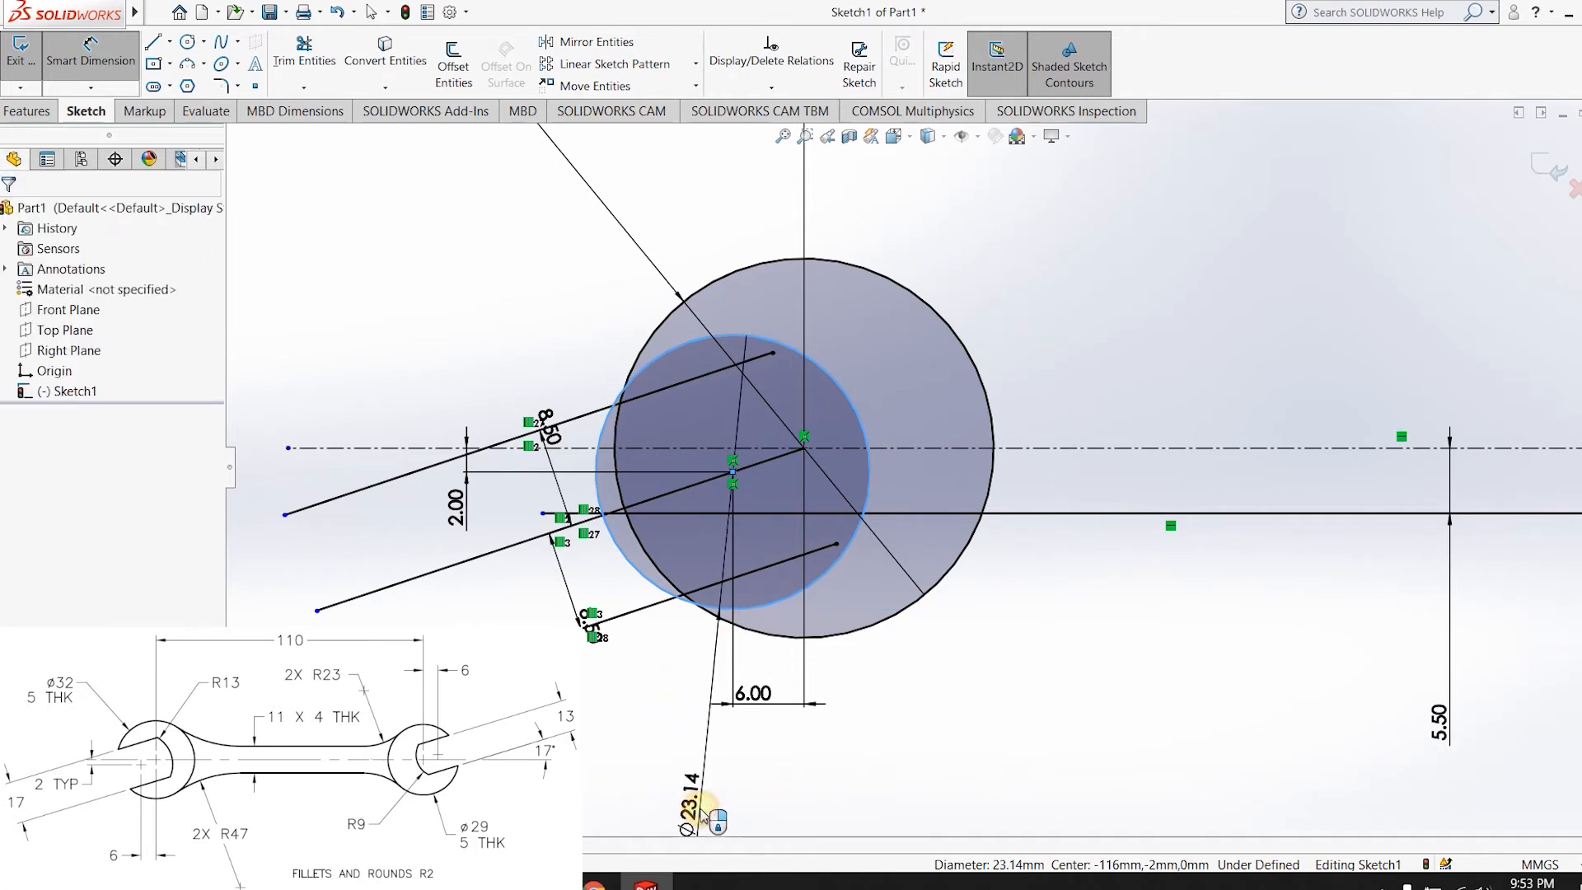
type("26")
key("Return")
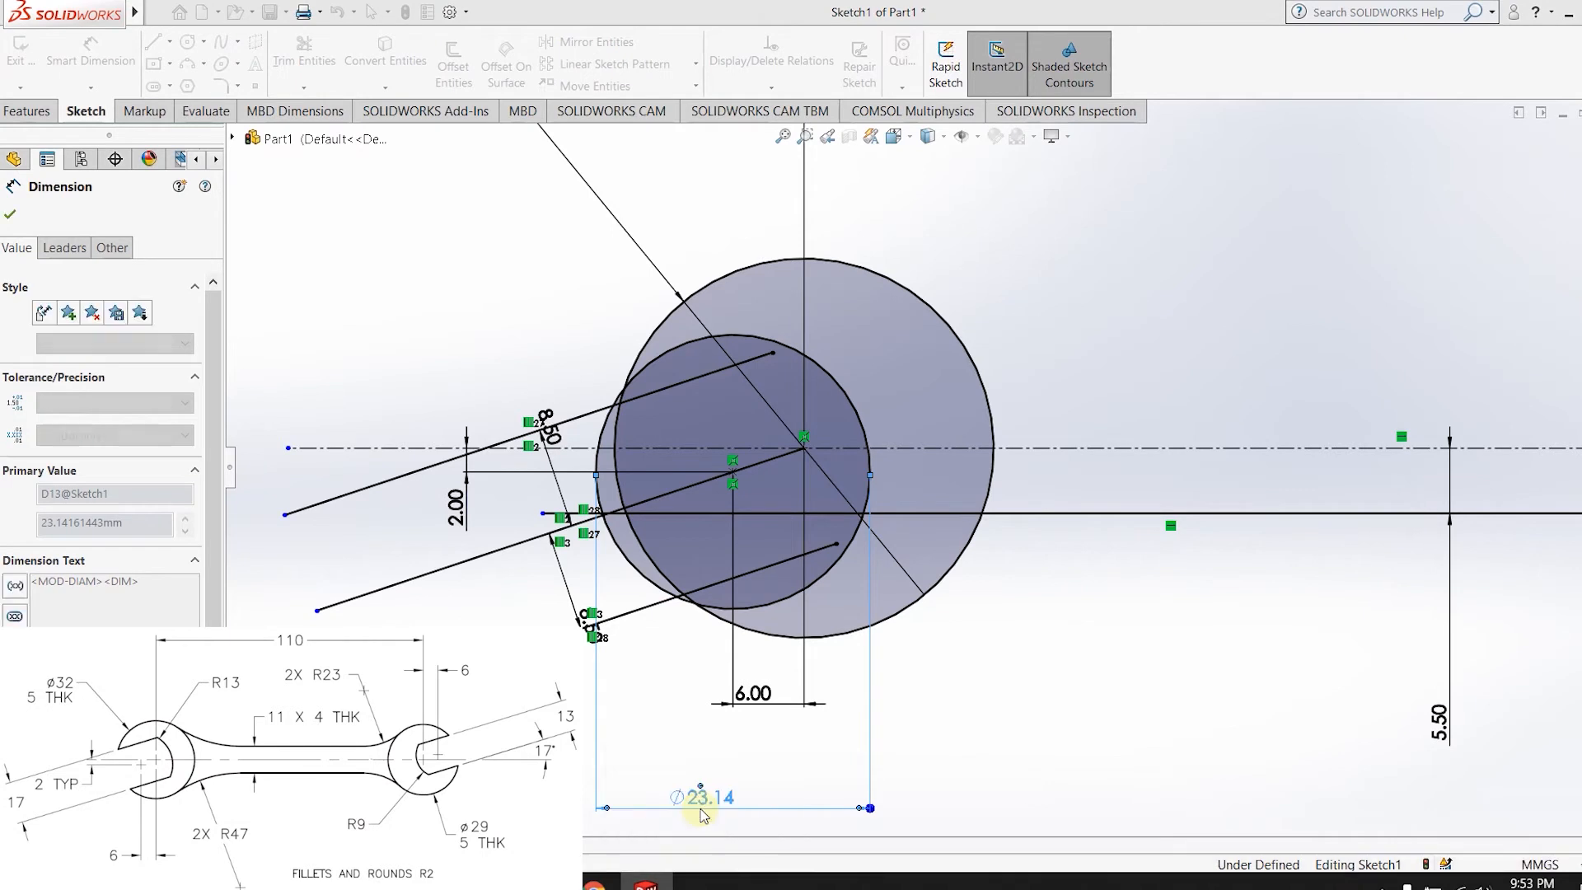
- Extend the inner ends of the upper and lower offset lines to the 26 mm circle
scroll(702, 523, "up", 2)
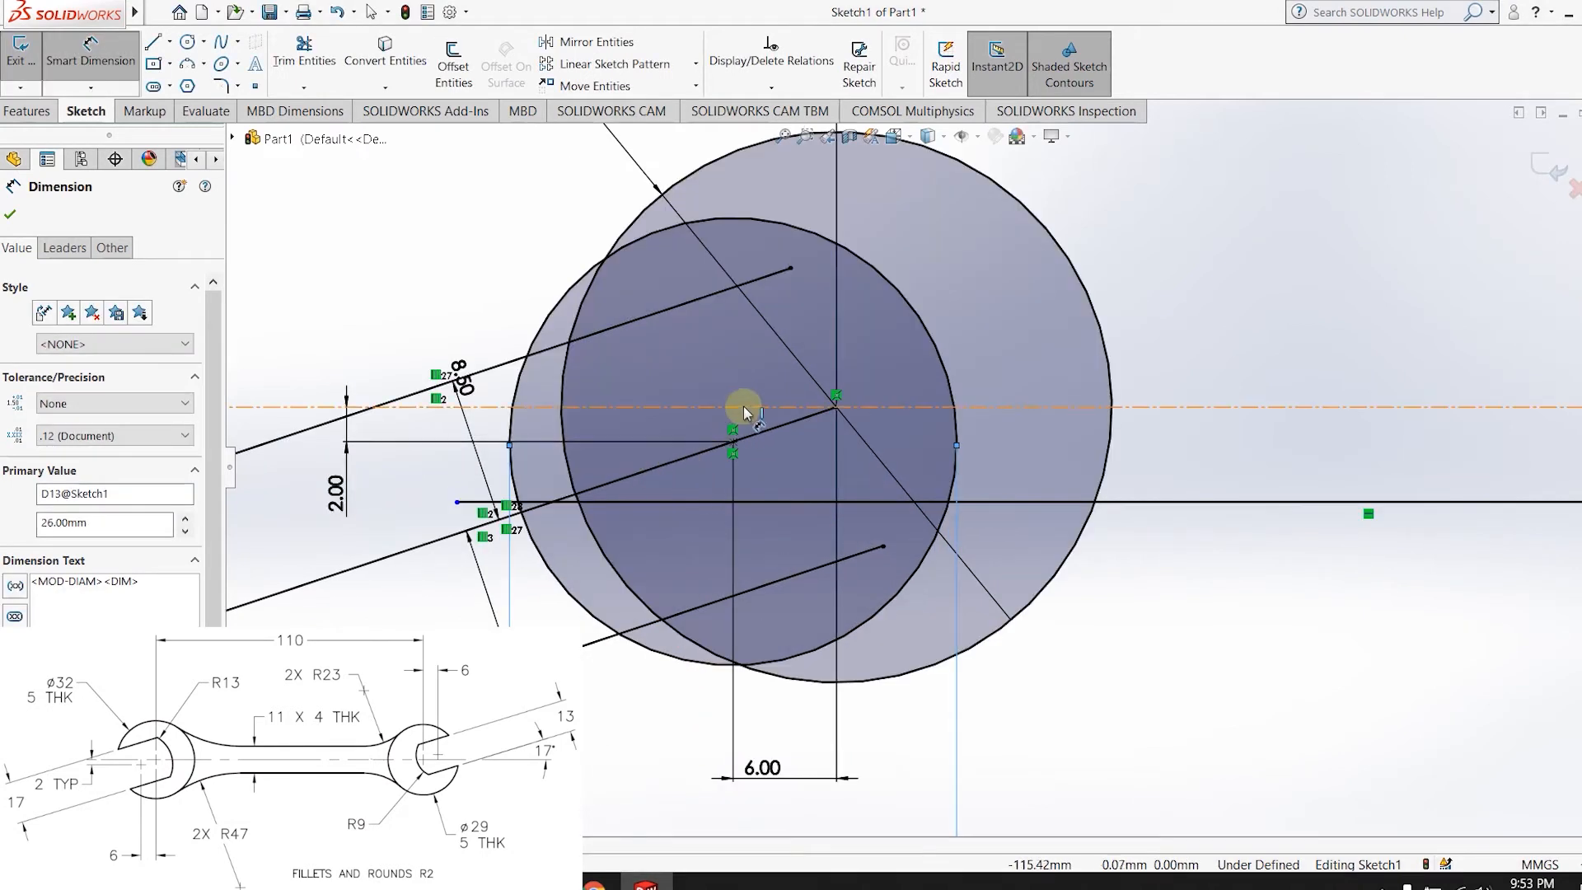
left_click(312, 89)
left_click(340, 129)
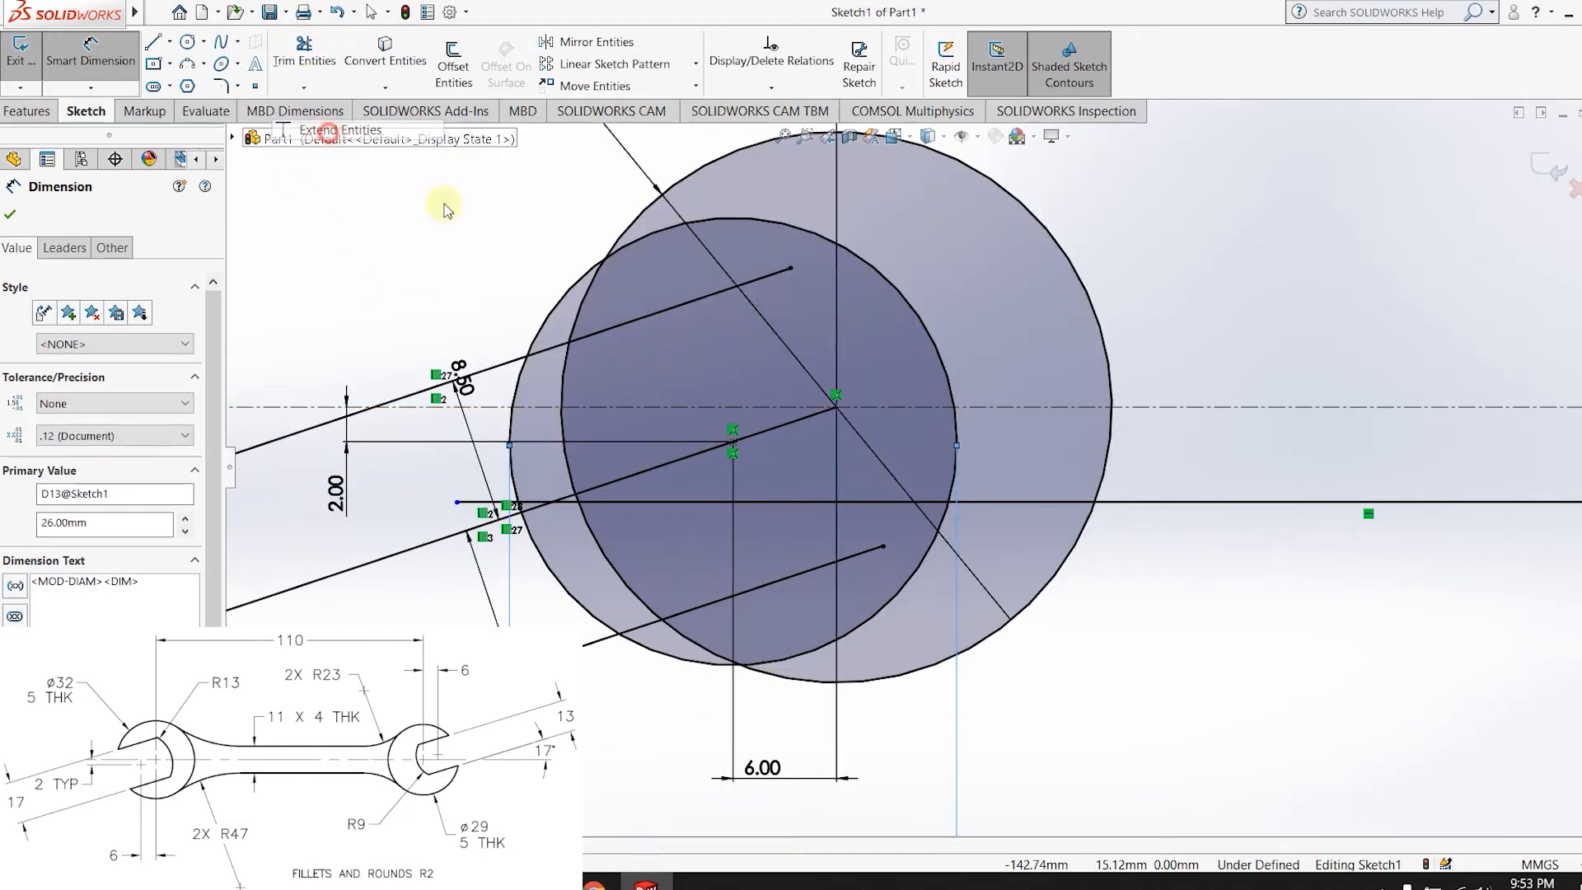
left_click(678, 308)
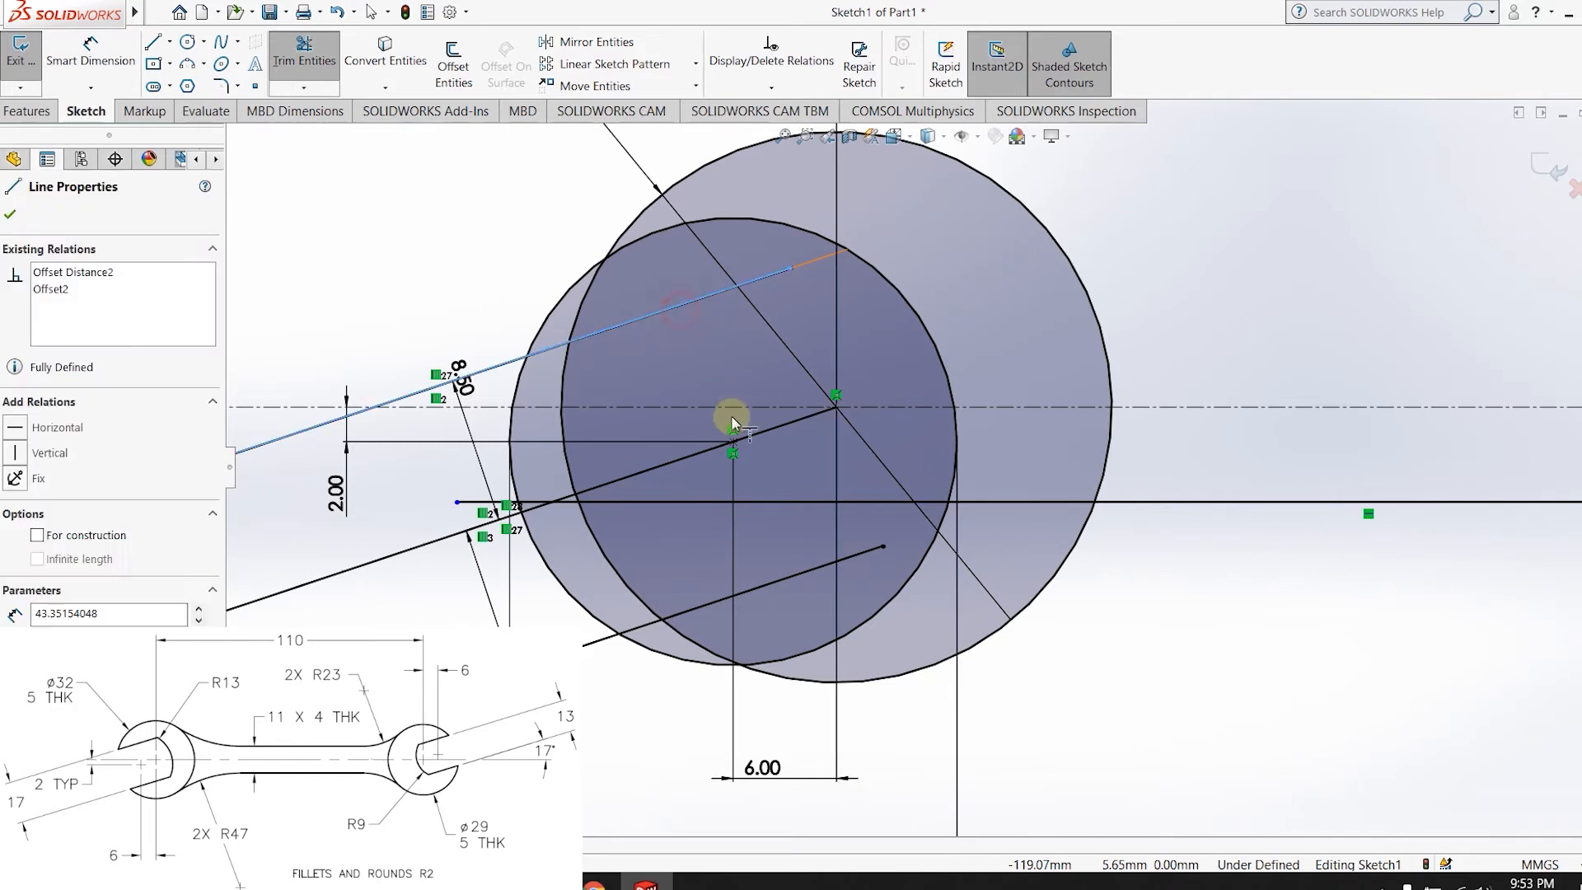
left_click(779, 577)
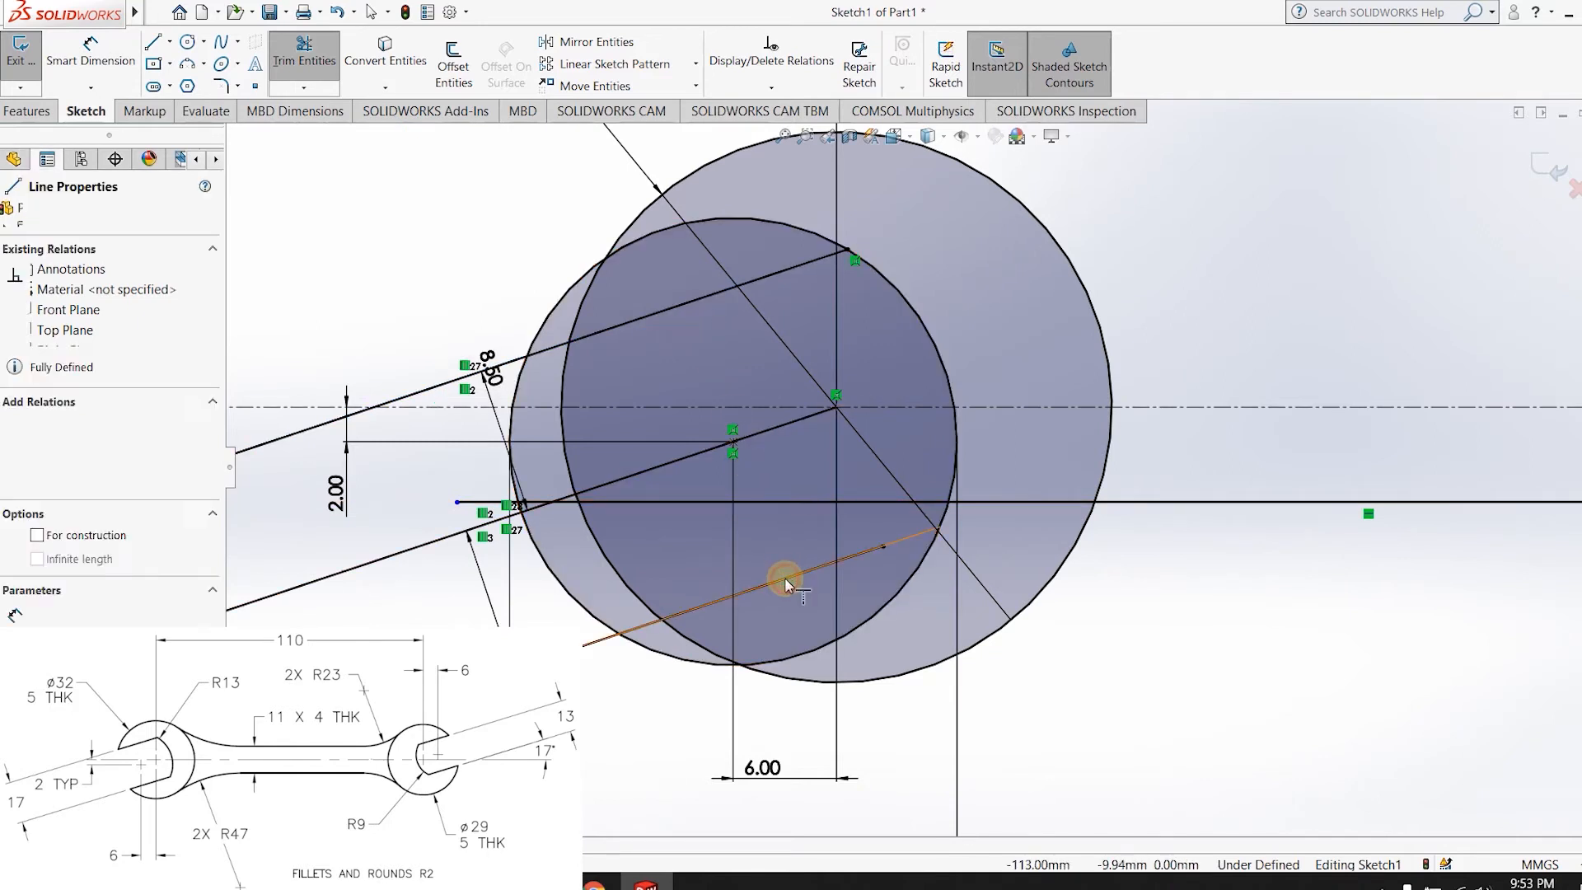
- Trim to closest the 26 mm circle's upper and outer arcs down to the handle line, and the upper offset line just outside the head
left_click(298, 58)
left_click(20, 347)
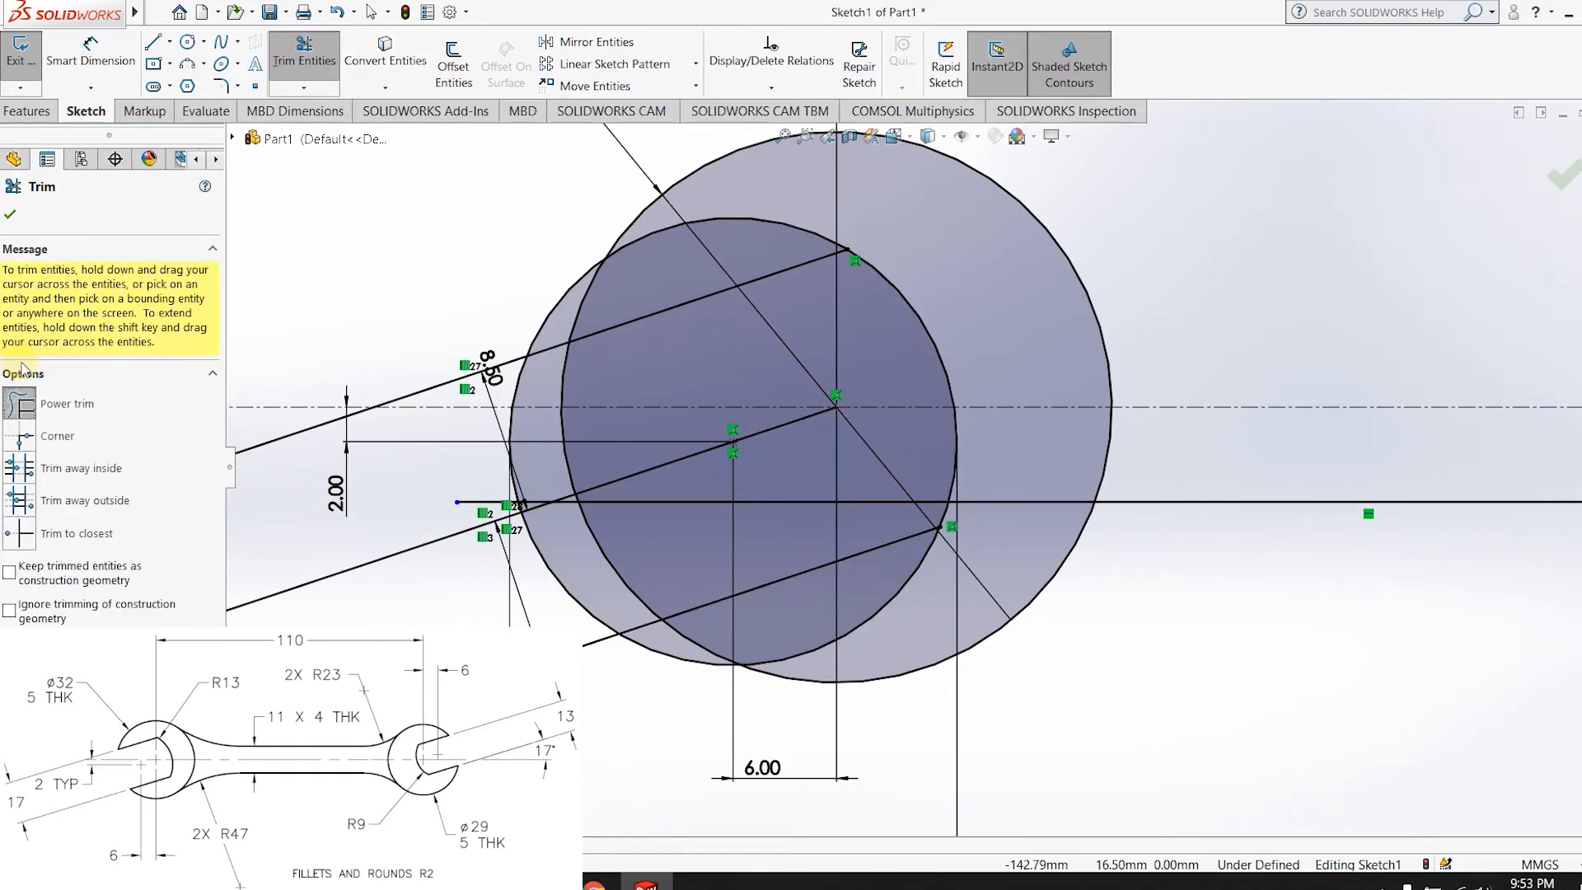
left_click(18, 537)
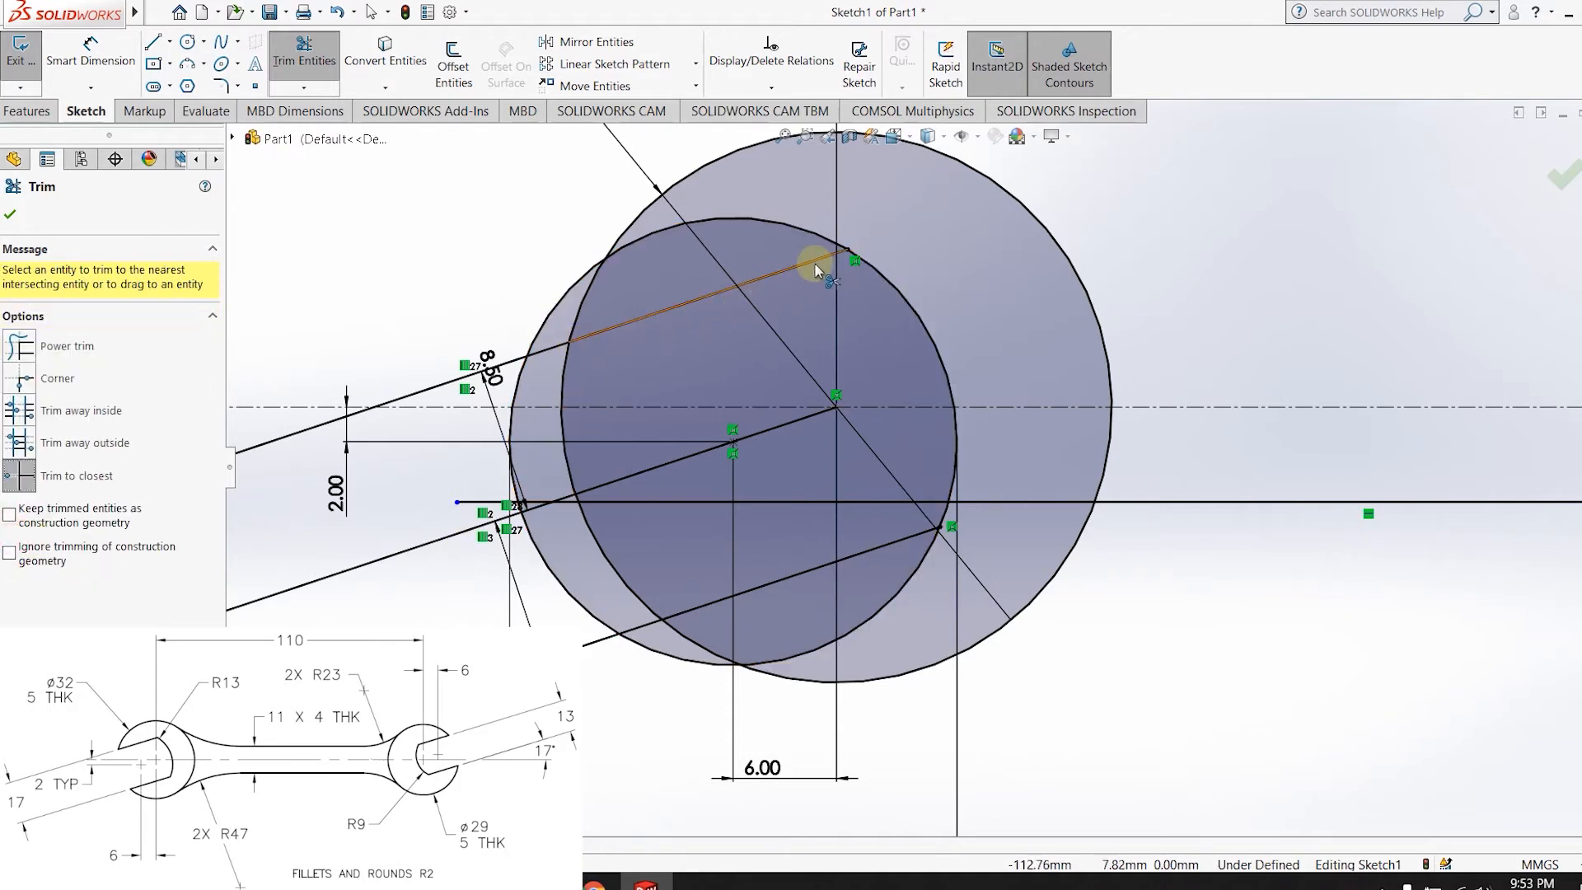
left_click(749, 220)
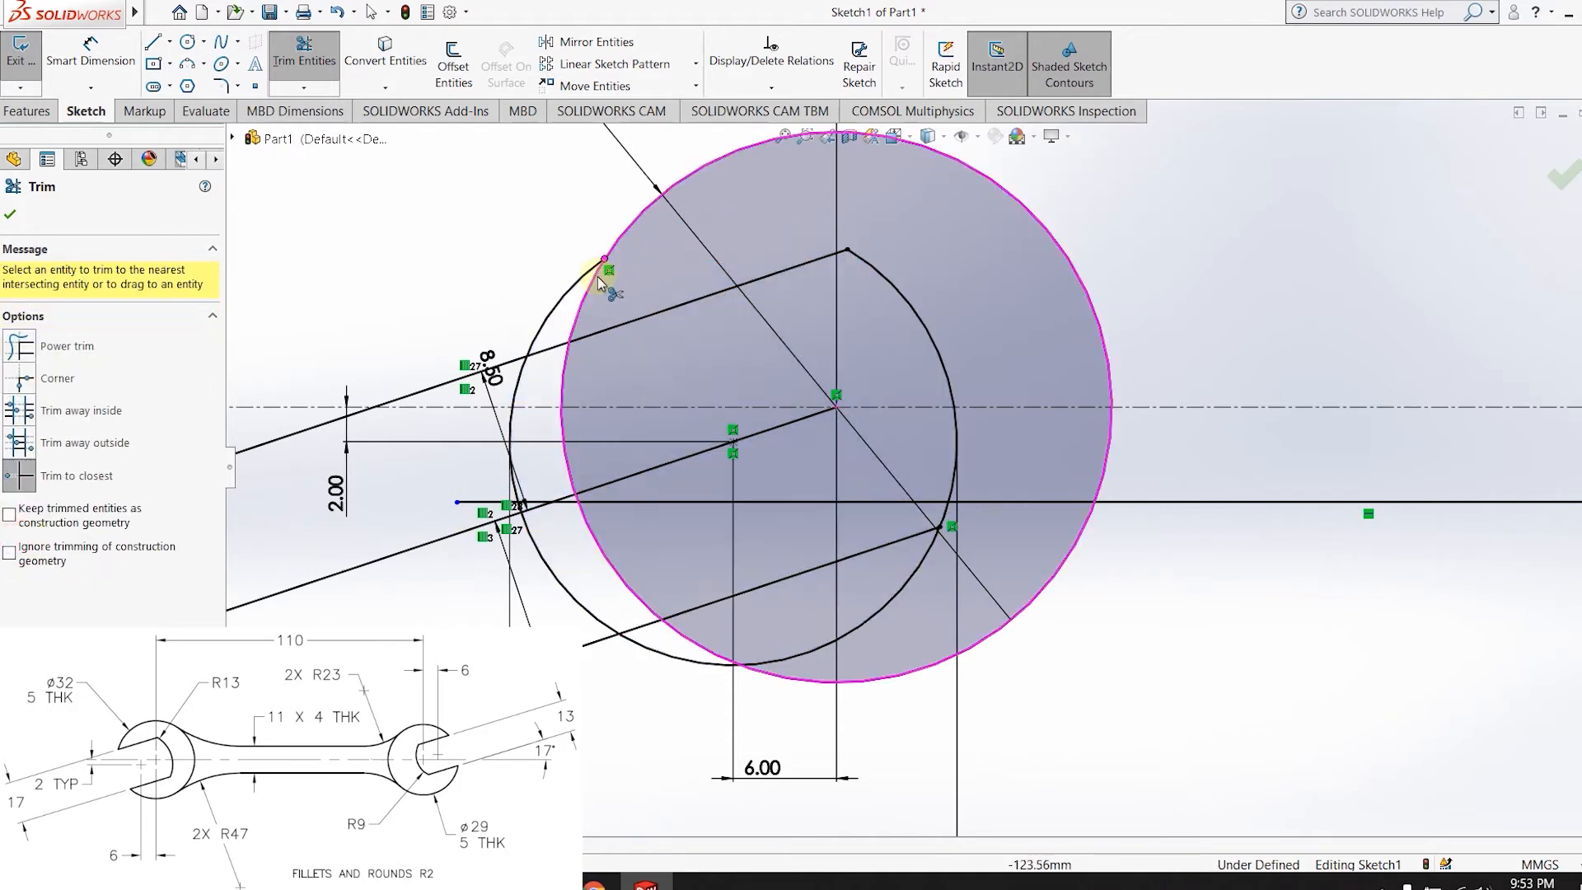
left_click(557, 302)
left_click(538, 355)
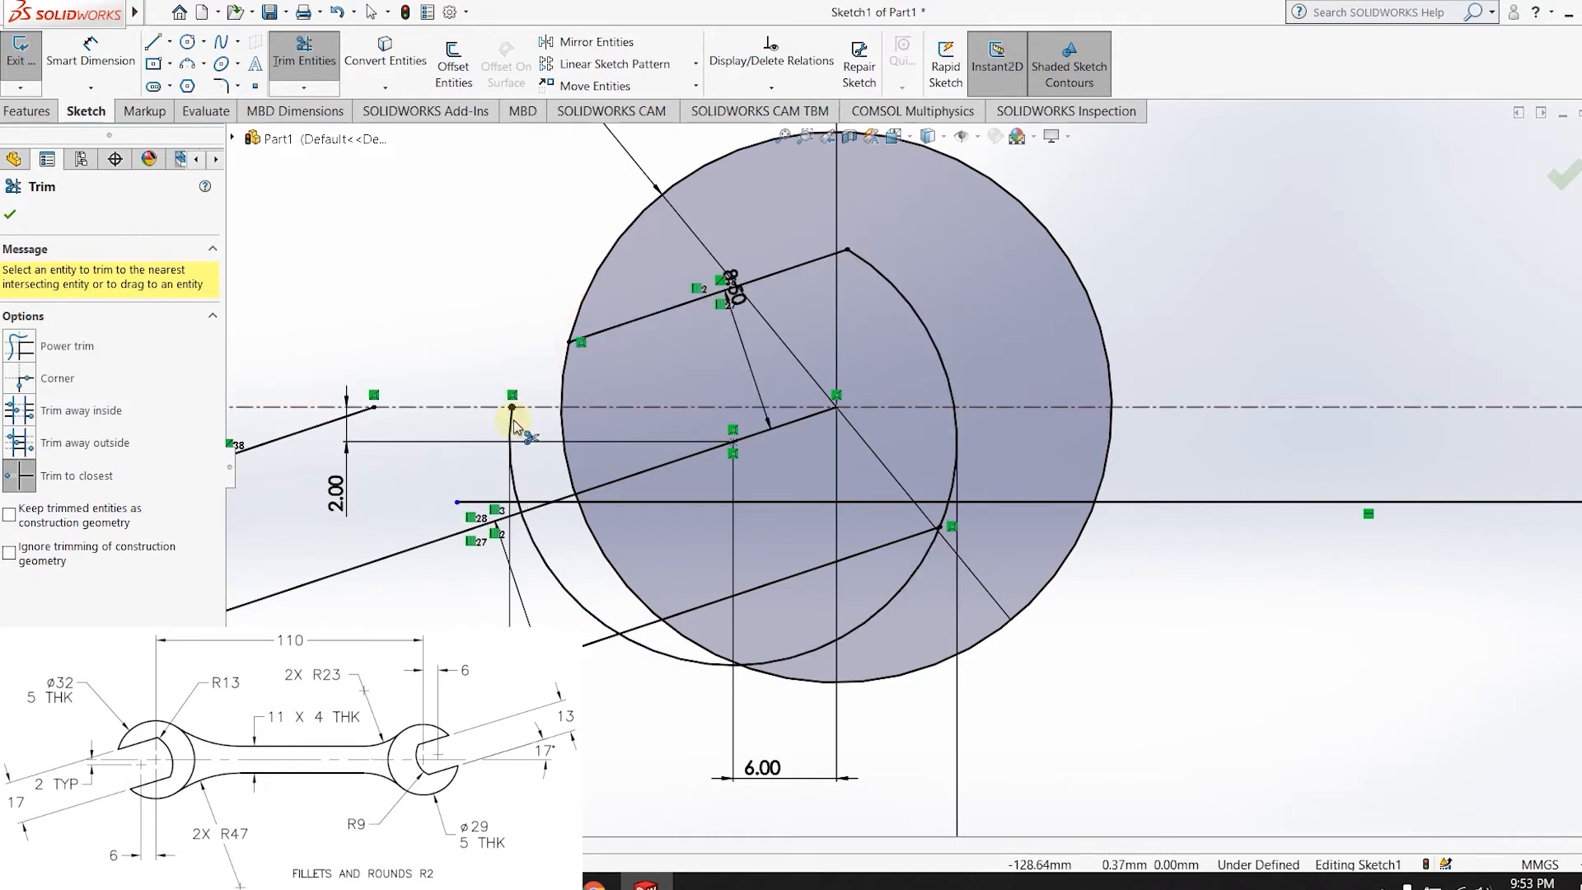
left_click(506, 422)
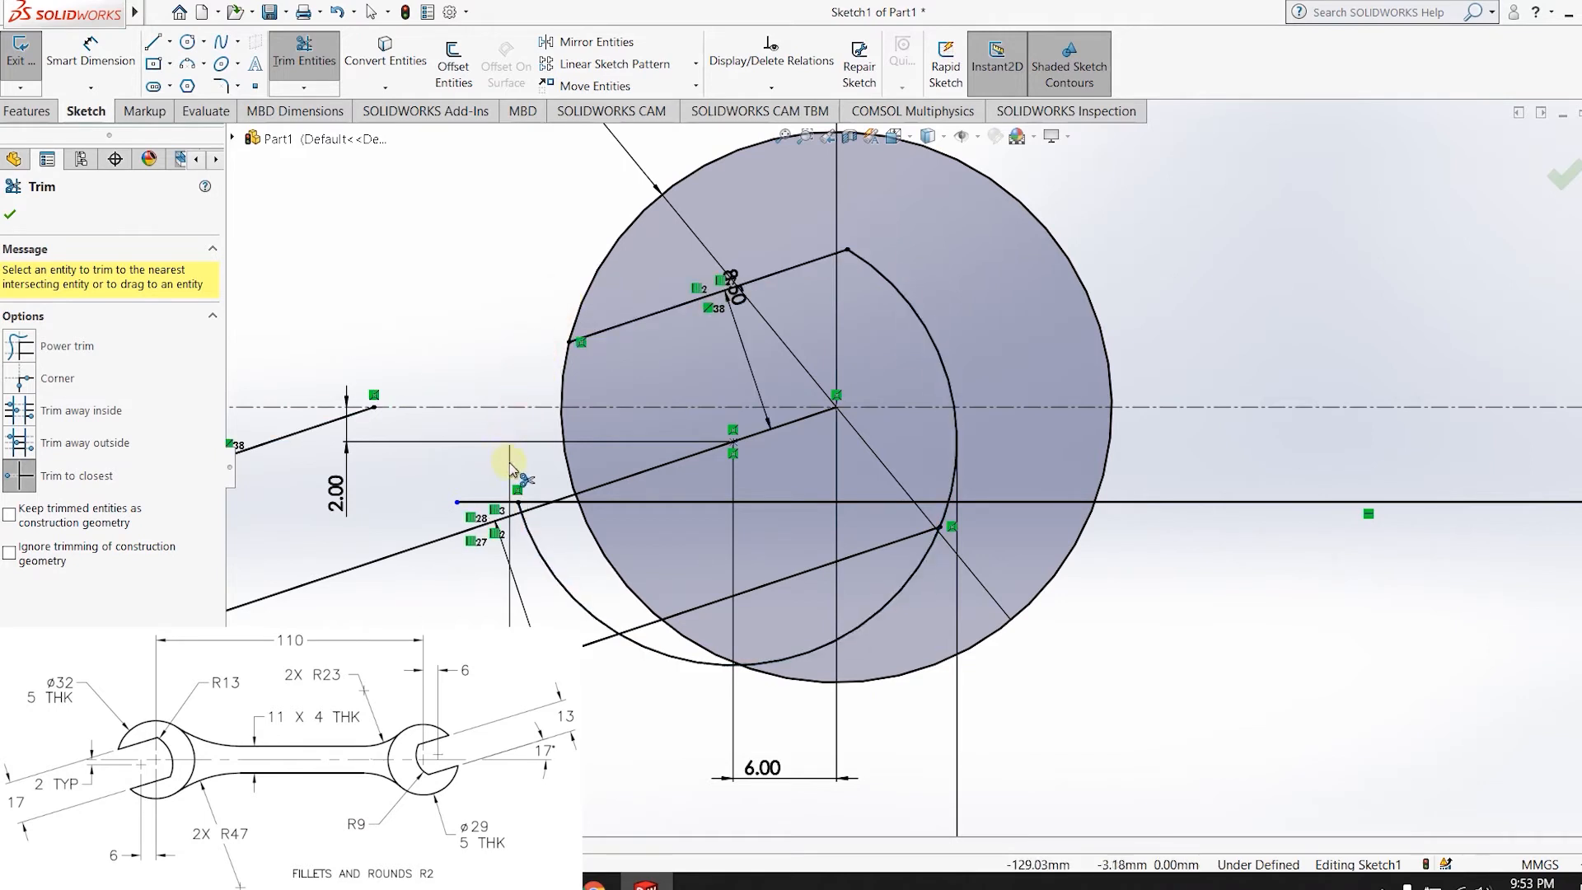
- Trim away the middle sloping line, the handle line's outer end, and the 32 mm circle's arc between the centreline and that sloping line
left_click(501, 507)
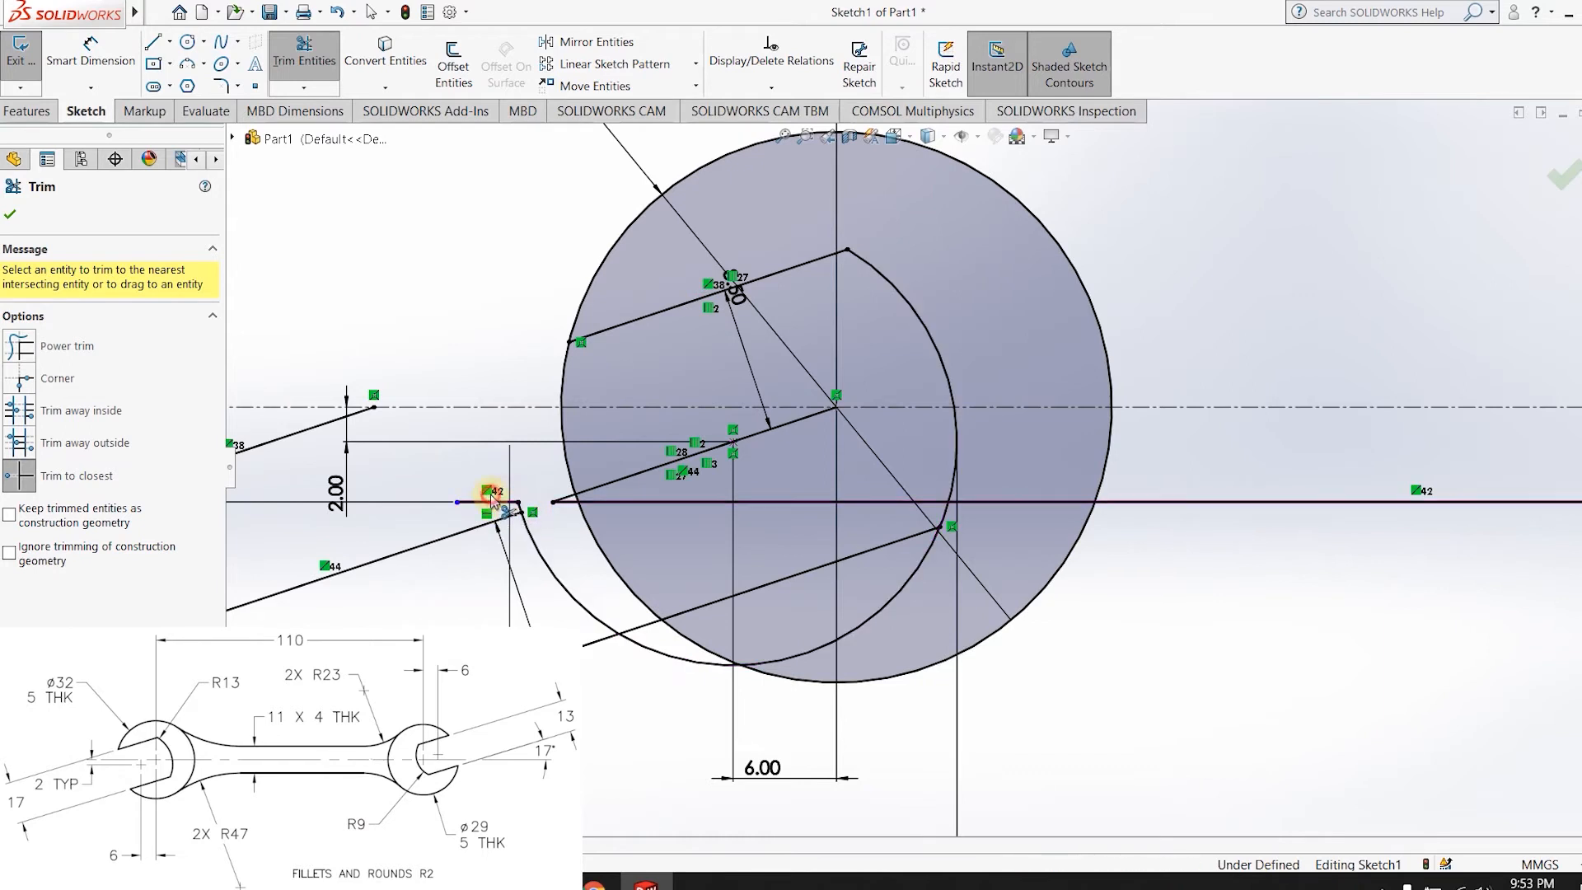
left_click(491, 502)
left_click(482, 532)
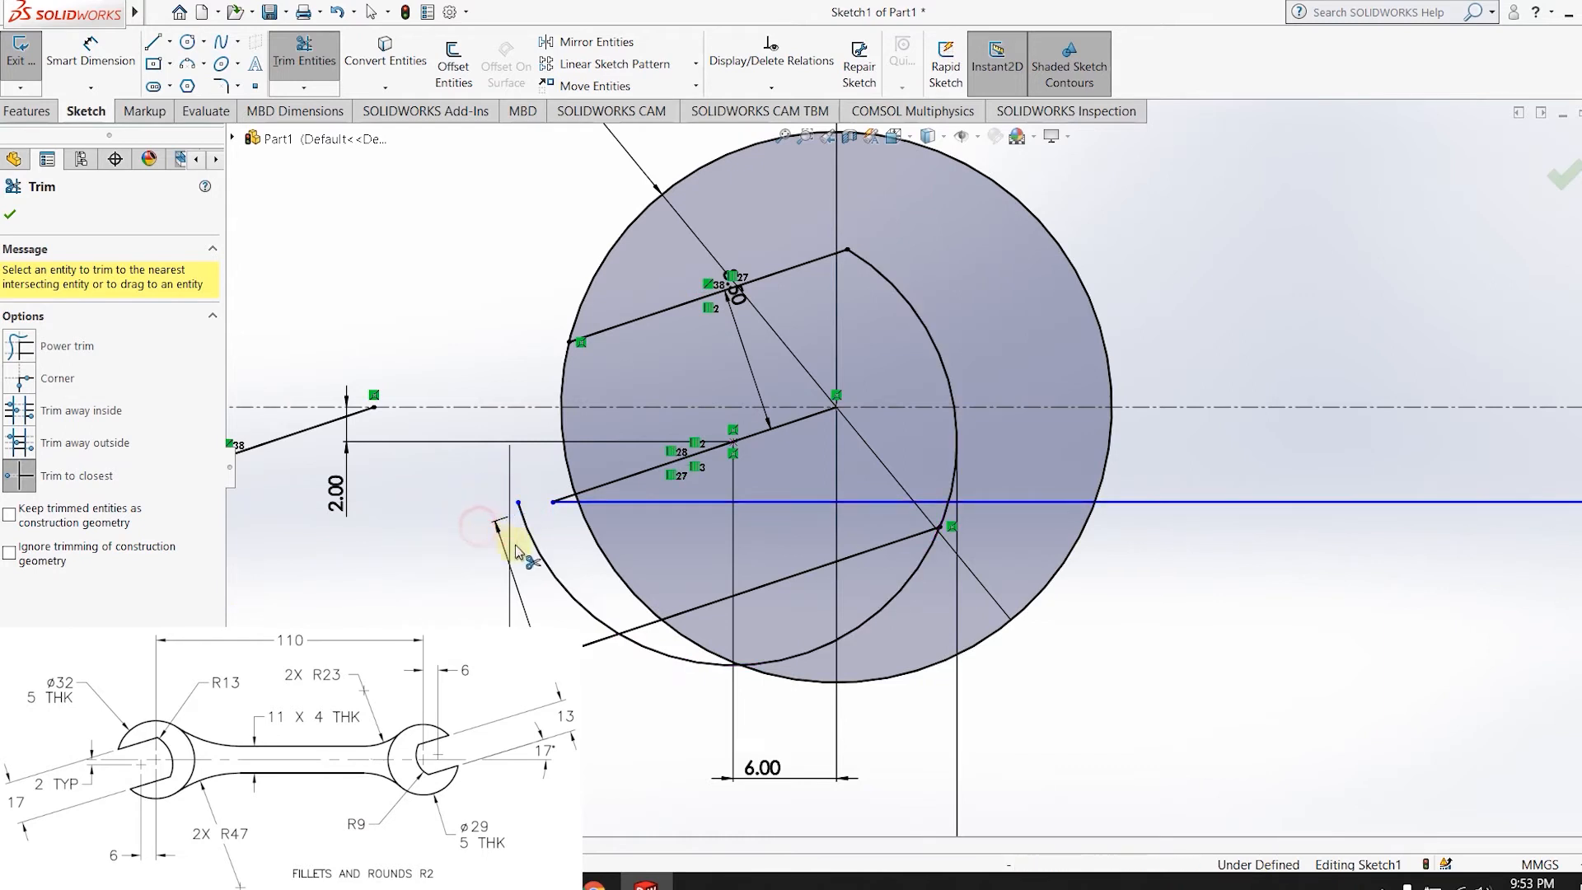
left_click(575, 478)
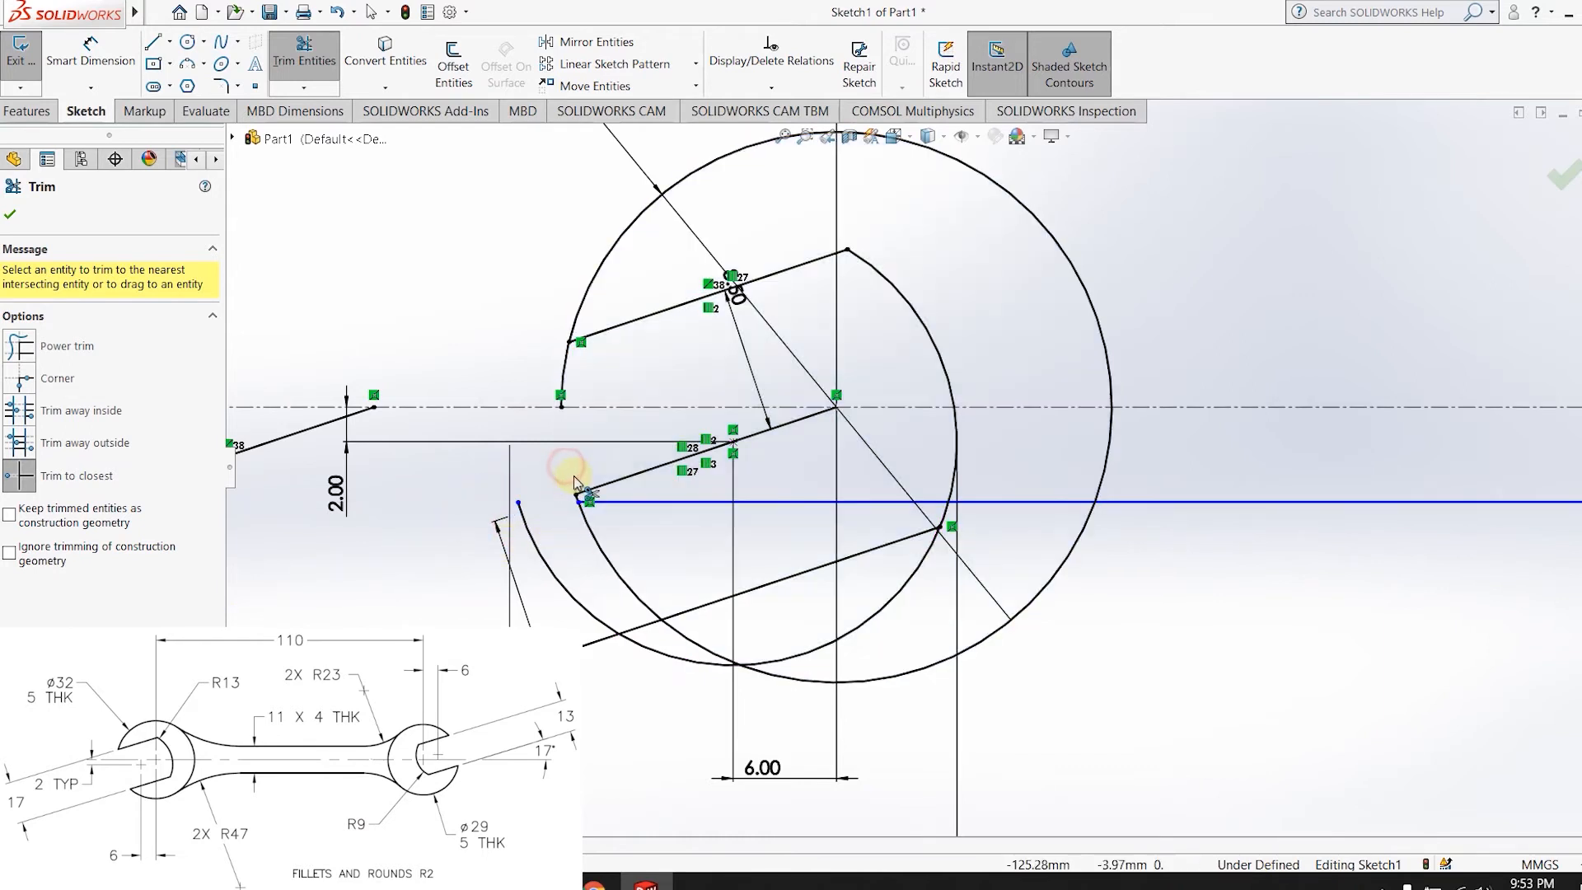
left_click(589, 492)
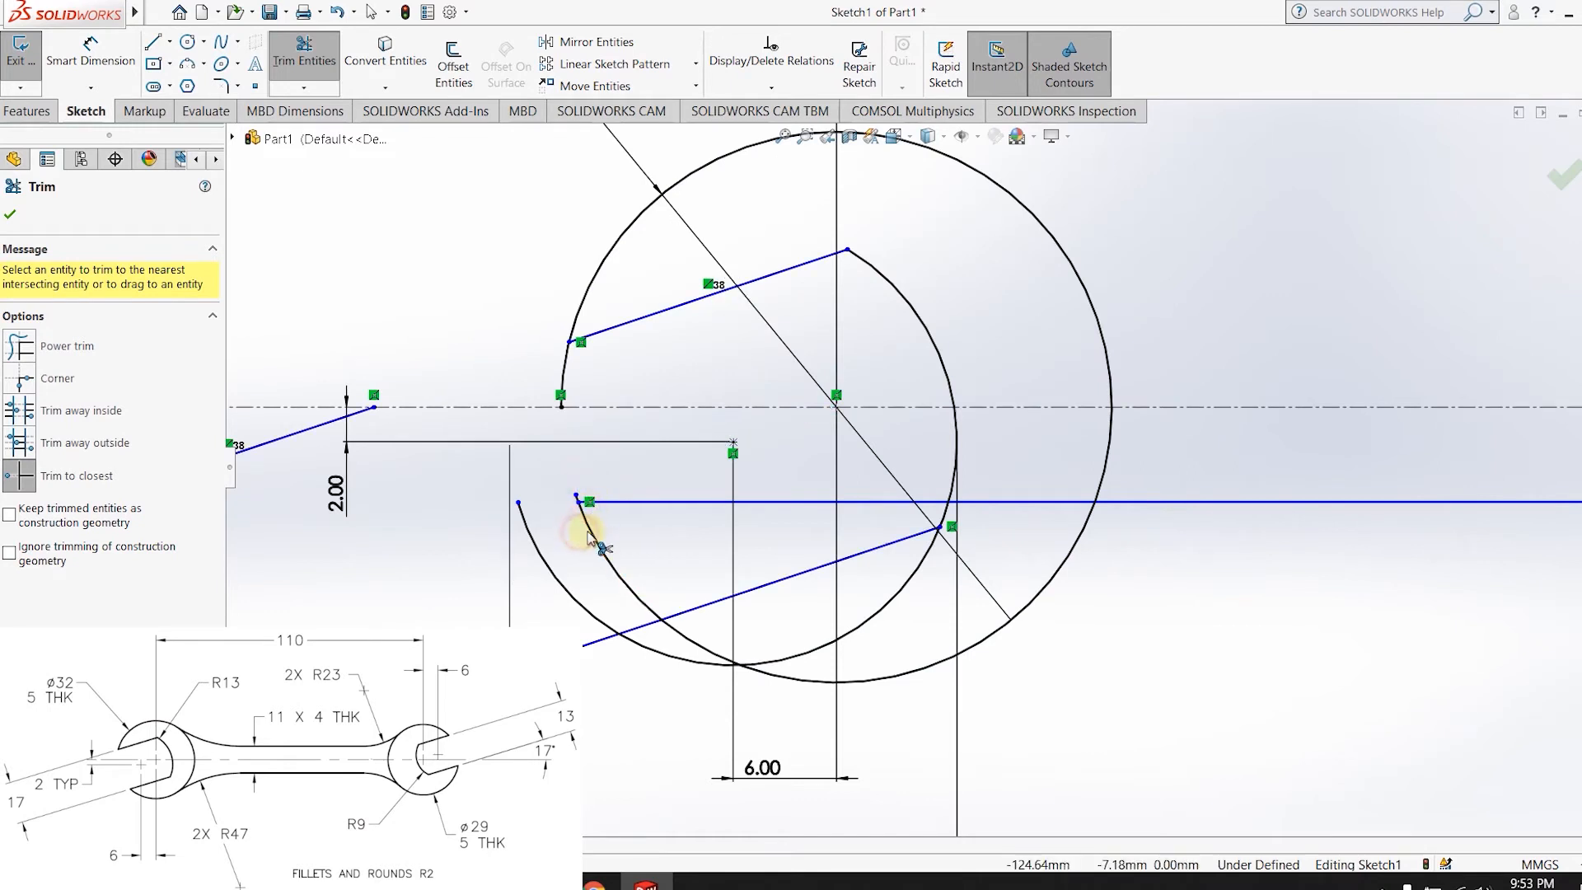
- Trim the lower jaw's surplus: the outer circle's arc above it, the offset line's outer part and the leftover 26 mm circle arcs
left_click(591, 524)
left_click(570, 604)
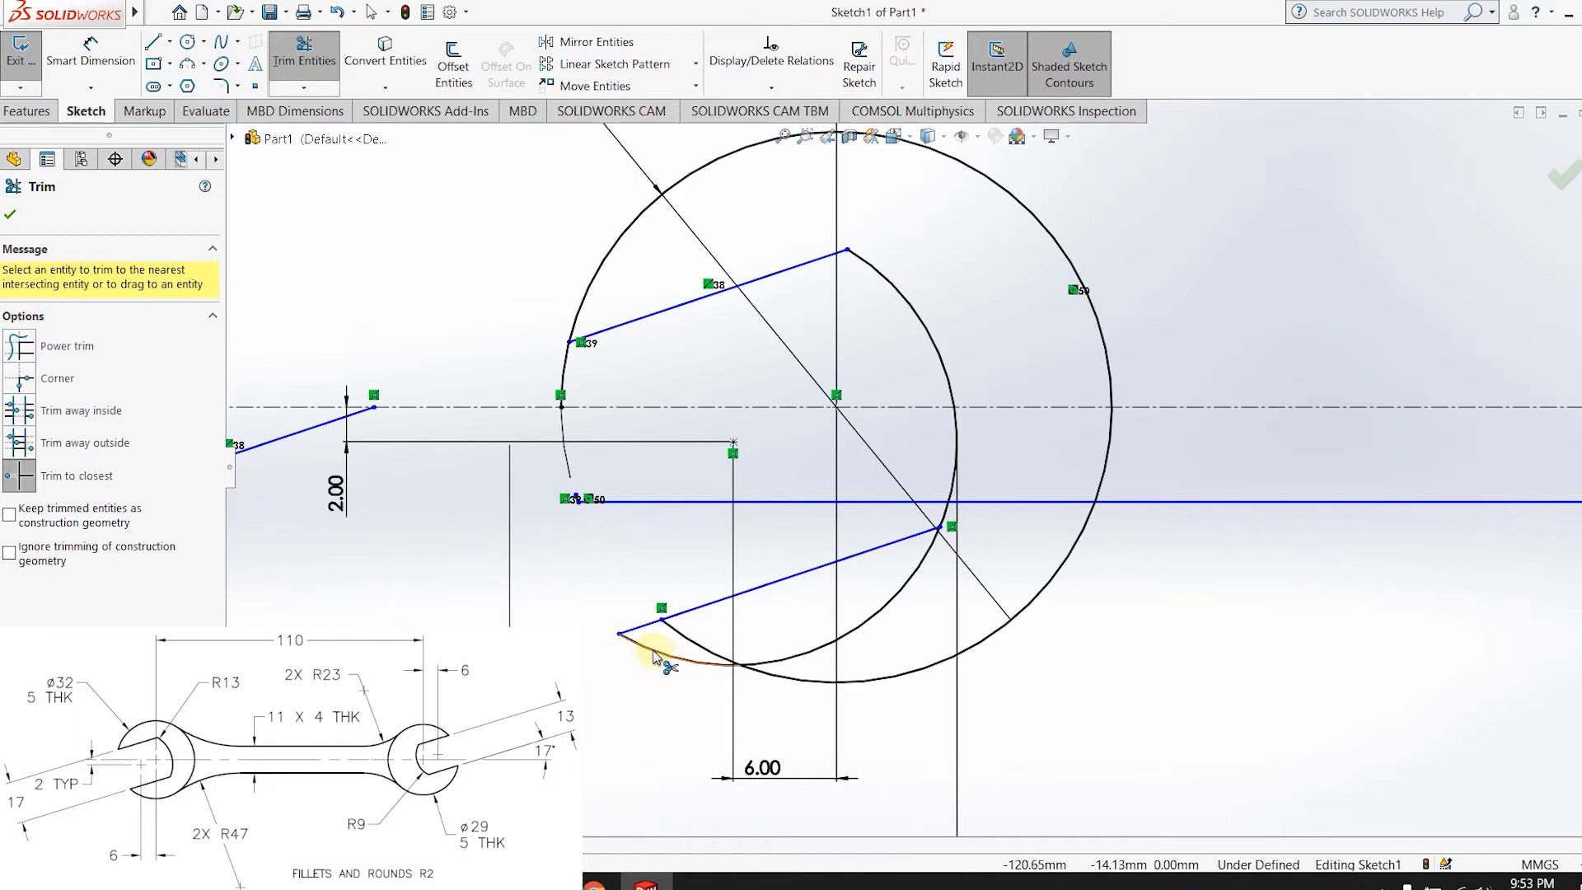
left_click(641, 629)
scroll(811, 628, "down", 1)
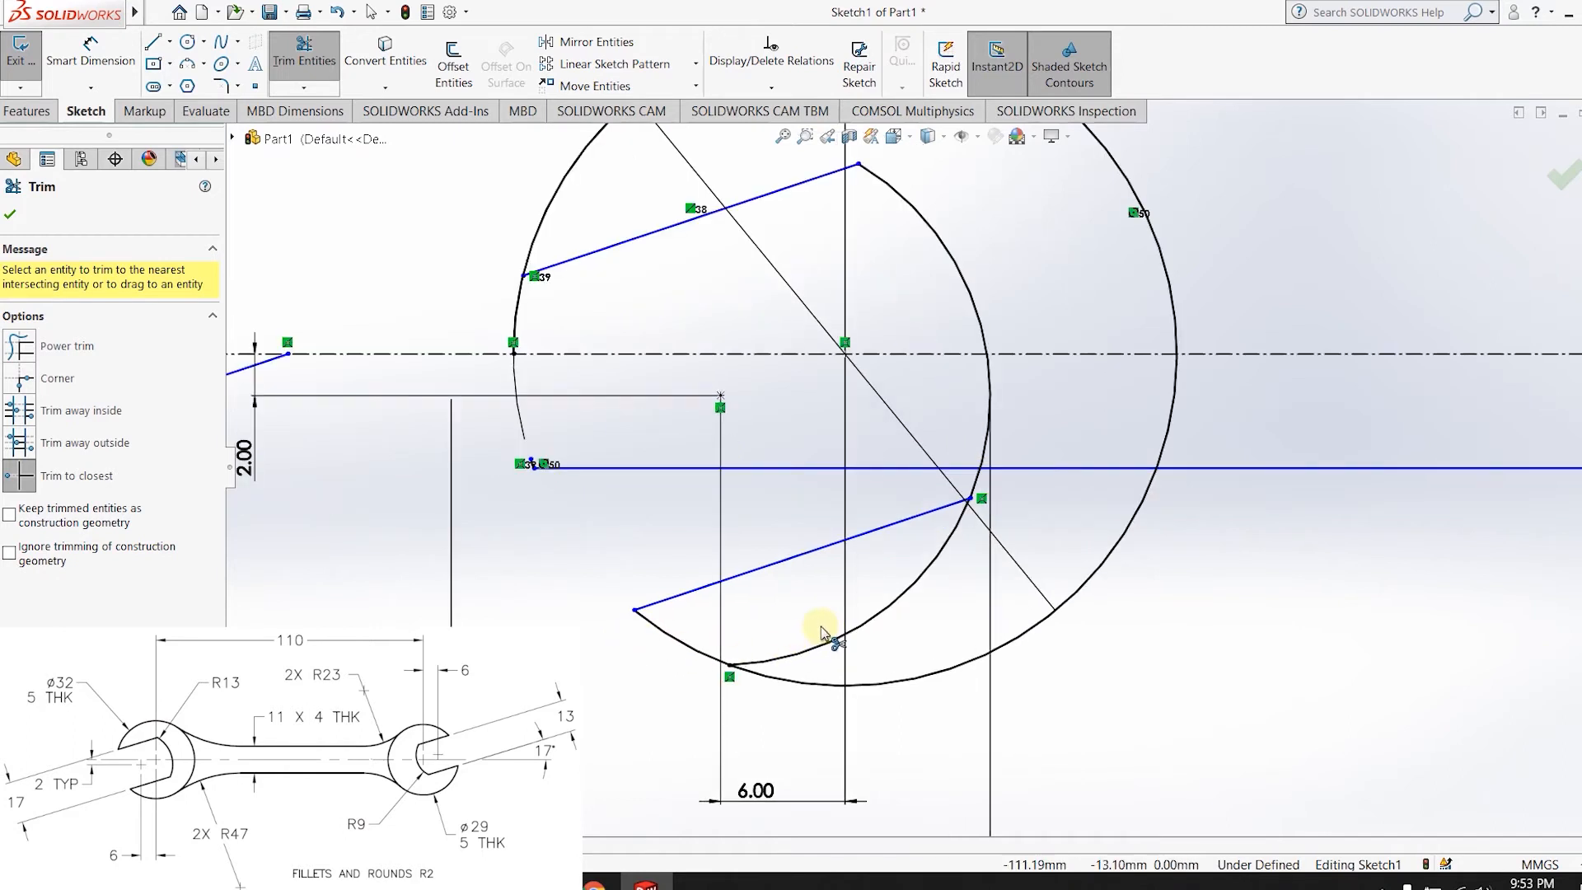
left_click(835, 637)
- Trim the 32 mm circle's remaining arc across the jaw opening and remove the upper offset line's leftover outside the head
scroll(880, 612, "up", 1)
scroll(883, 618, "up", 3)
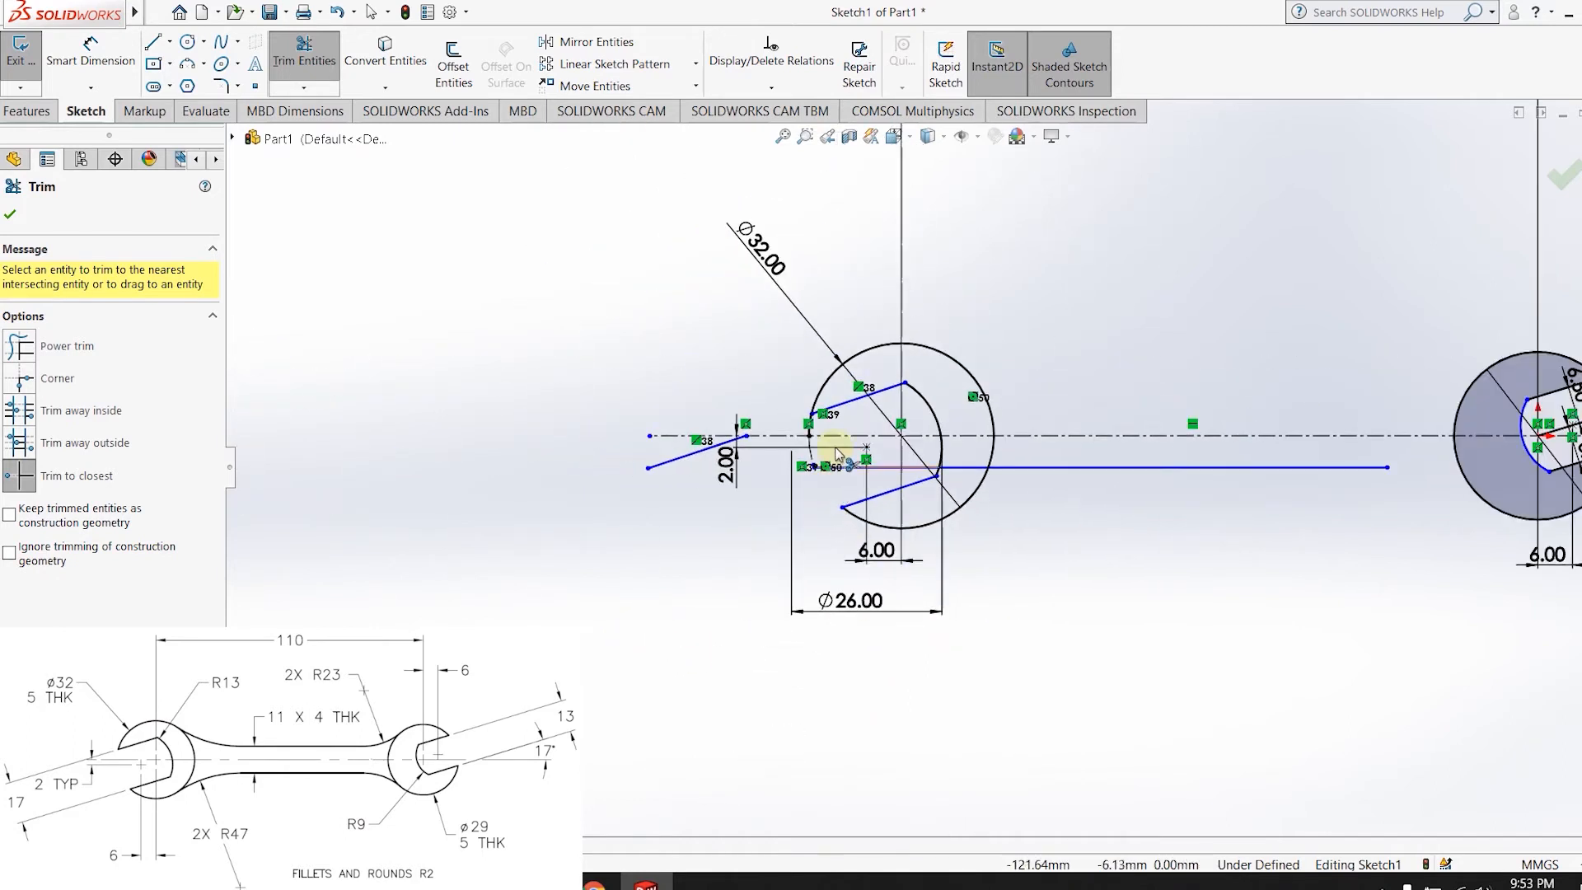
scroll(809, 429, "down", 3)
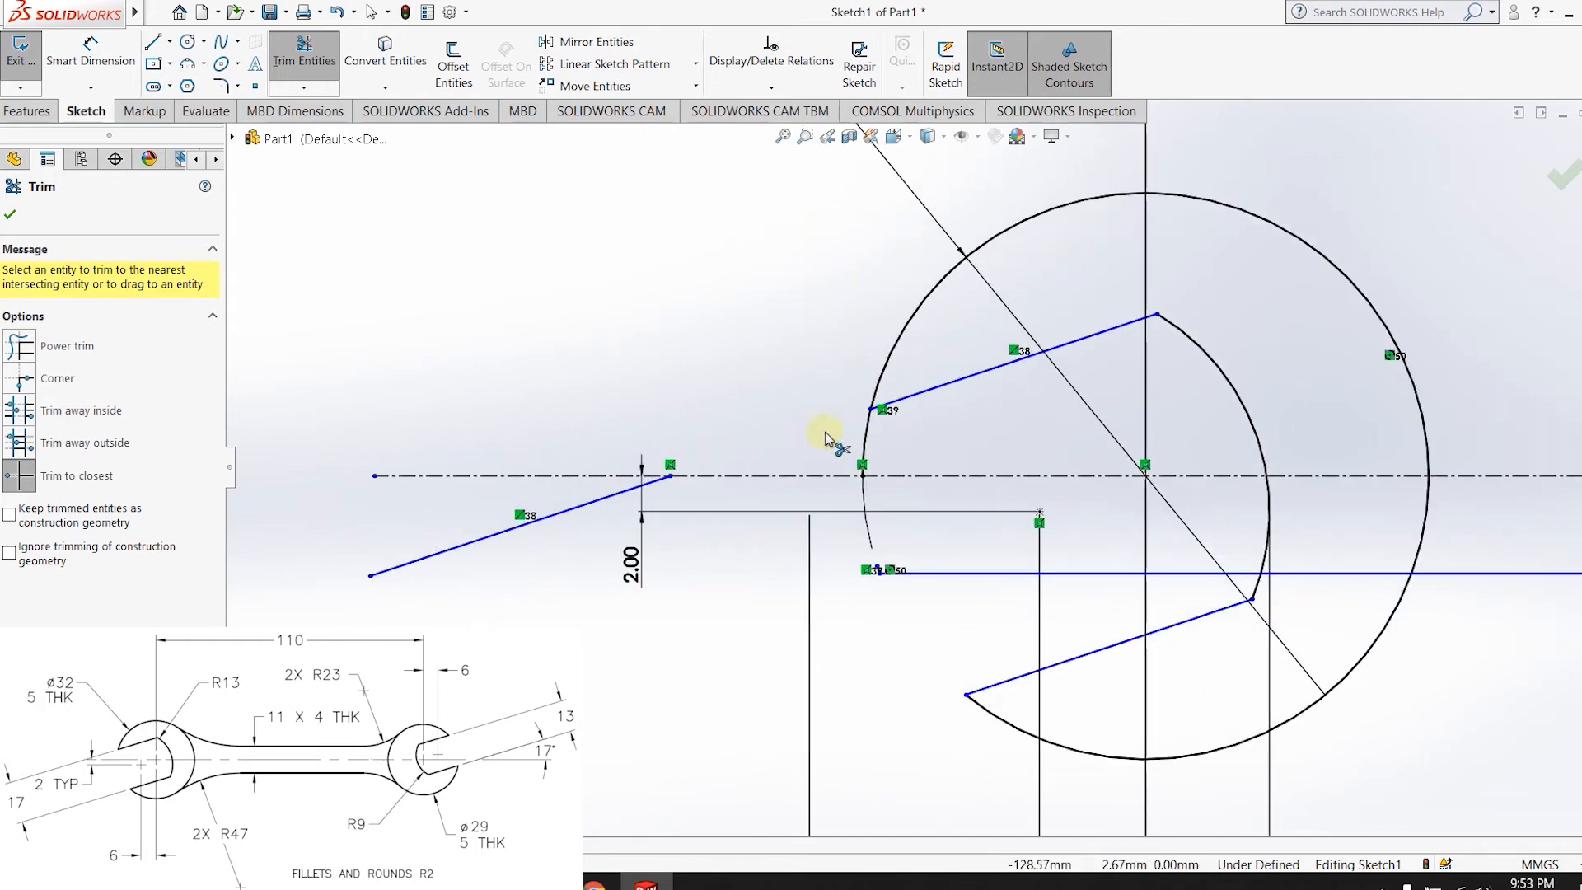
left_click(862, 435)
left_click(577, 506)
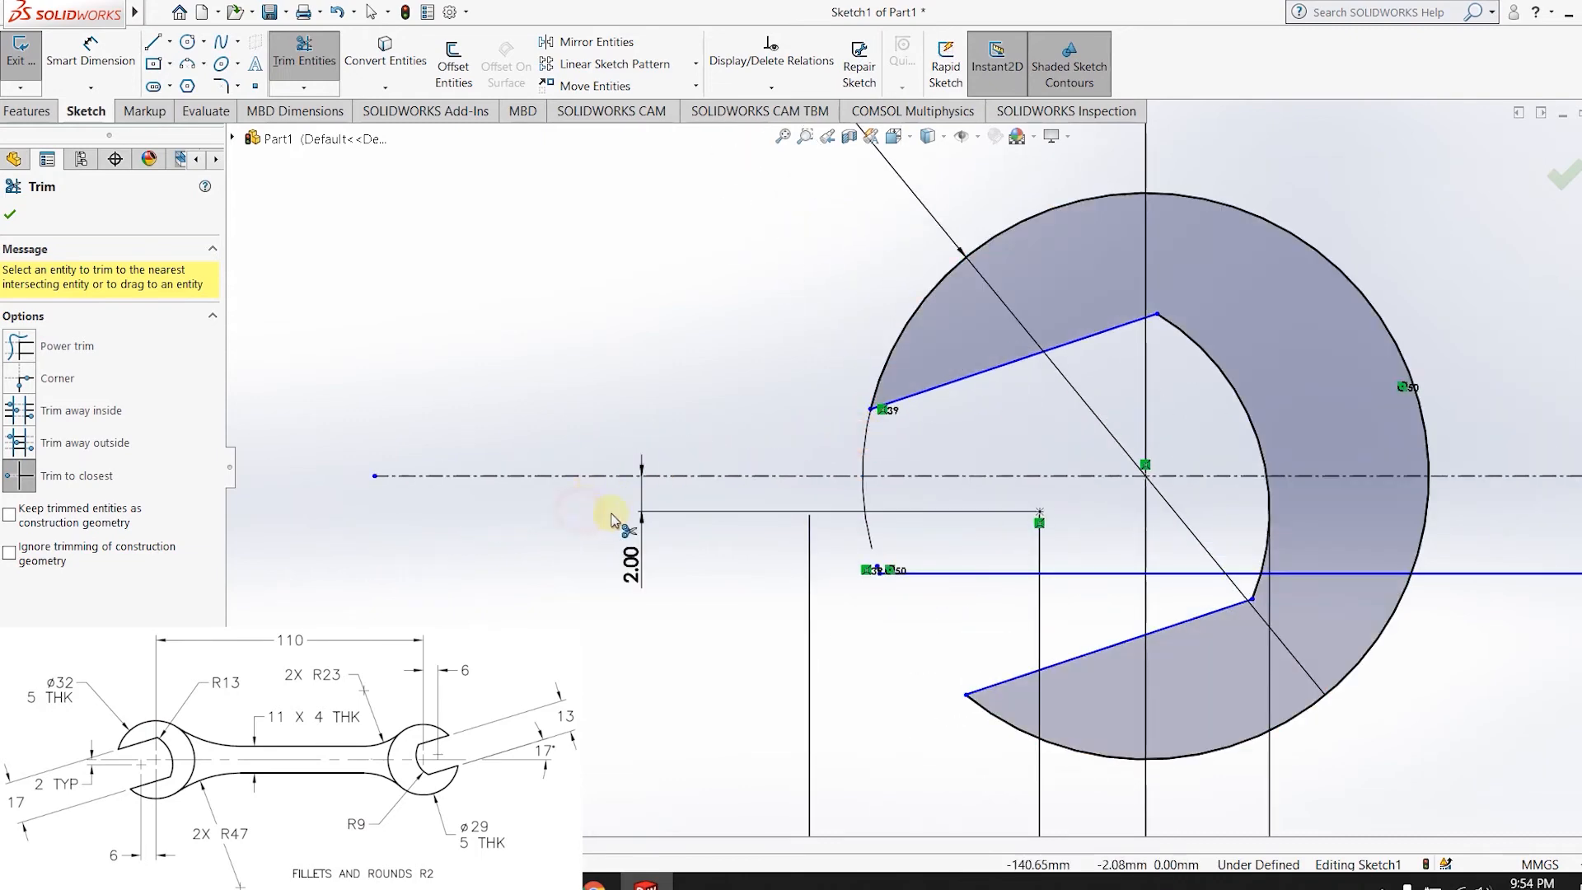
- Trim the handle line inside the jaw opening and head back to the 32 mm circle, and remove the leftover fragment at the opening
scroll(924, 462, "up", 2)
scroll(1075, 523, "down", 2)
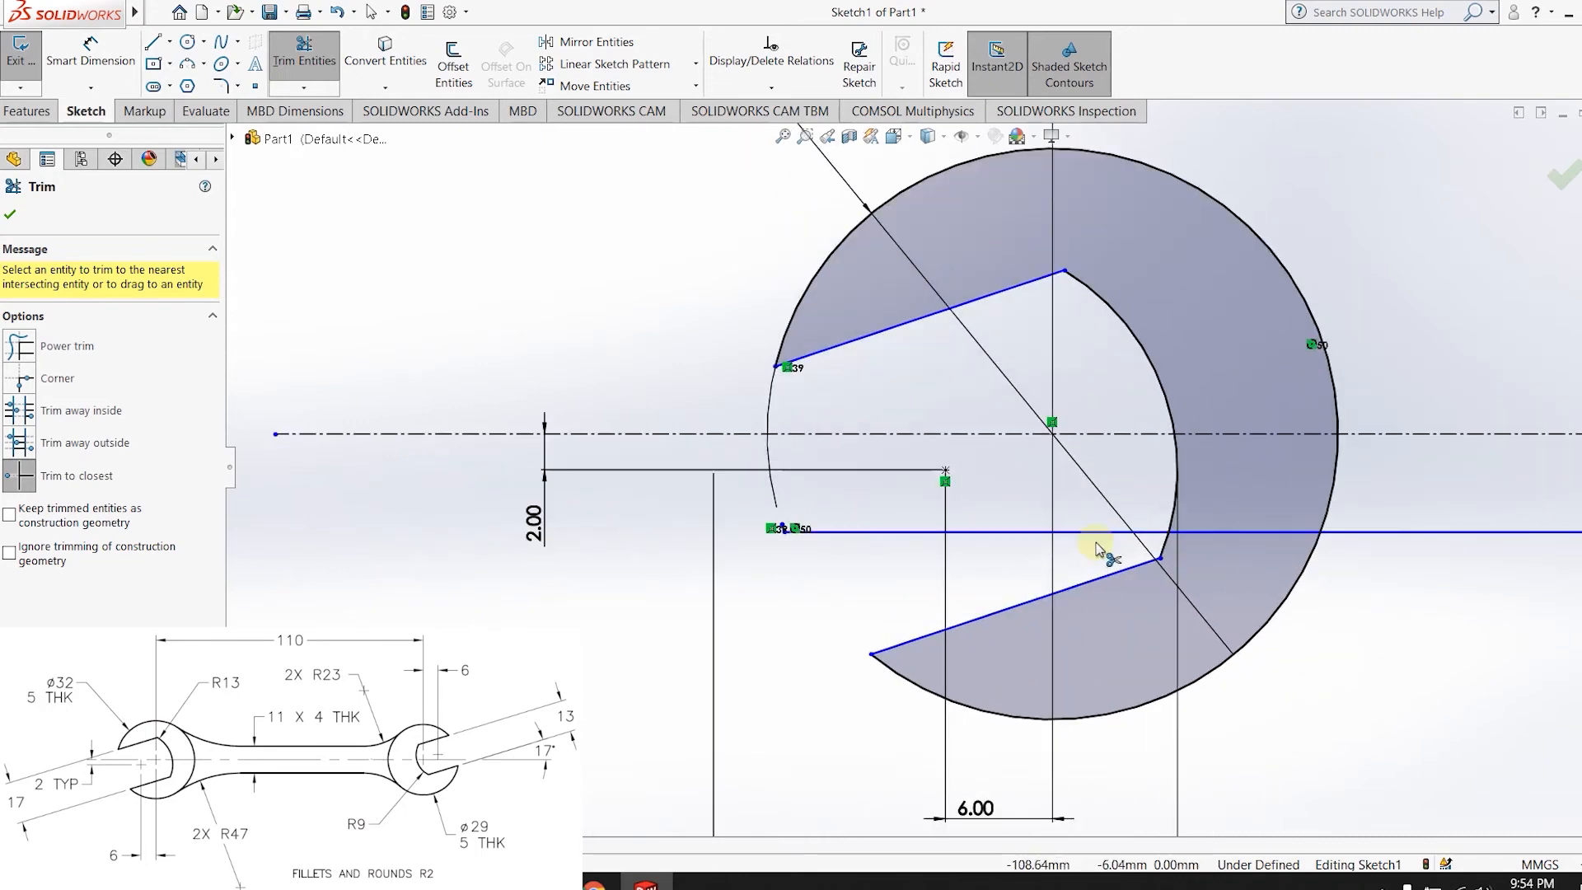
scroll(1100, 548, "up", 2)
left_click(923, 499)
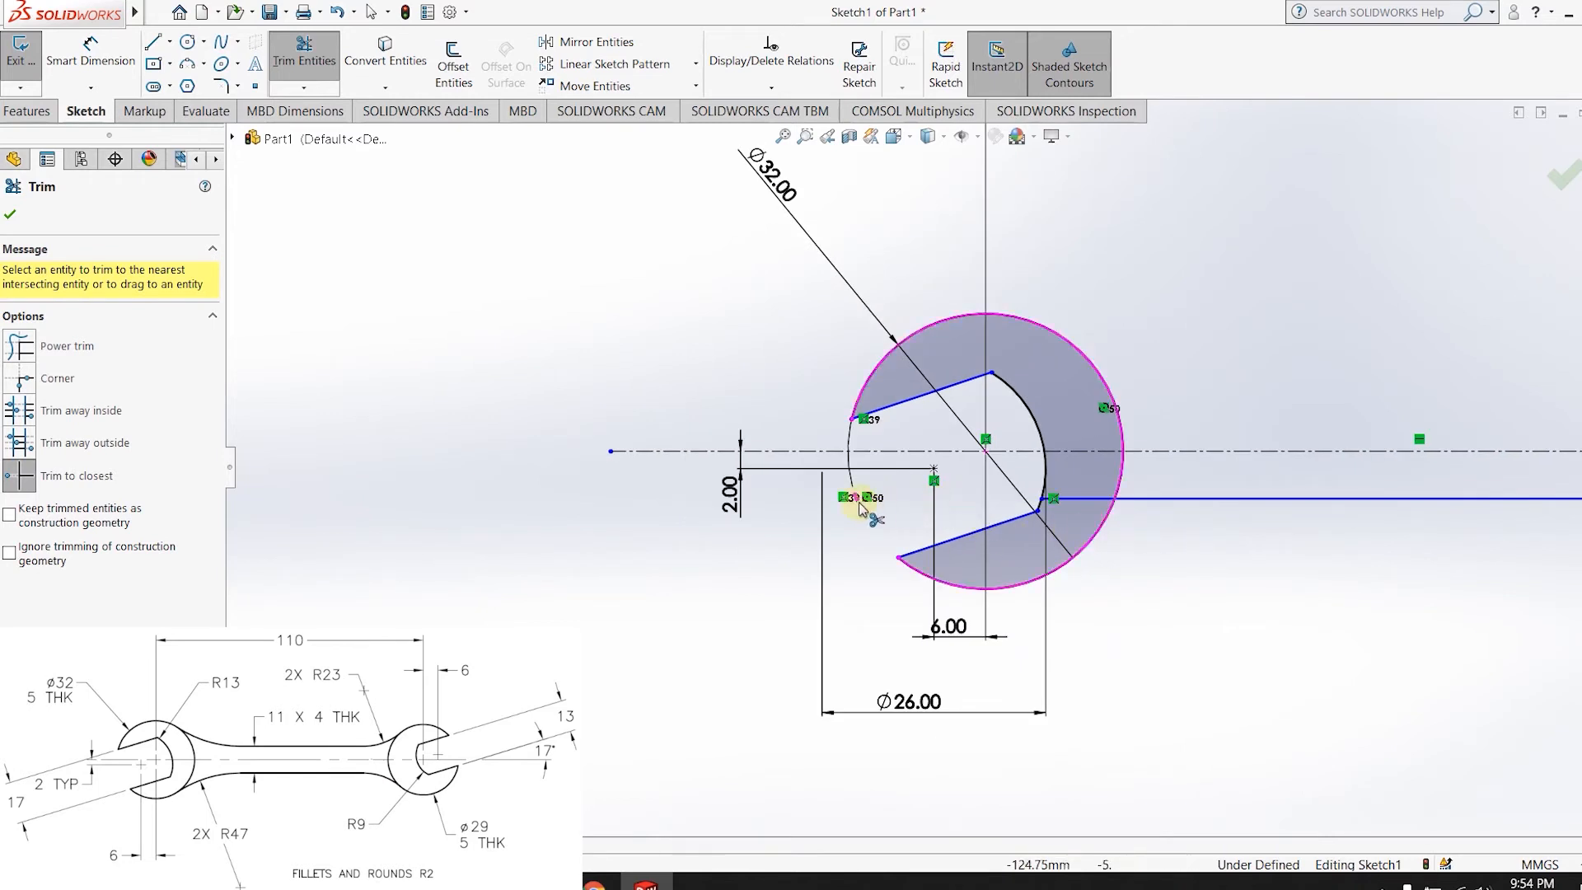
left_click(848, 493)
left_click(1062, 501)
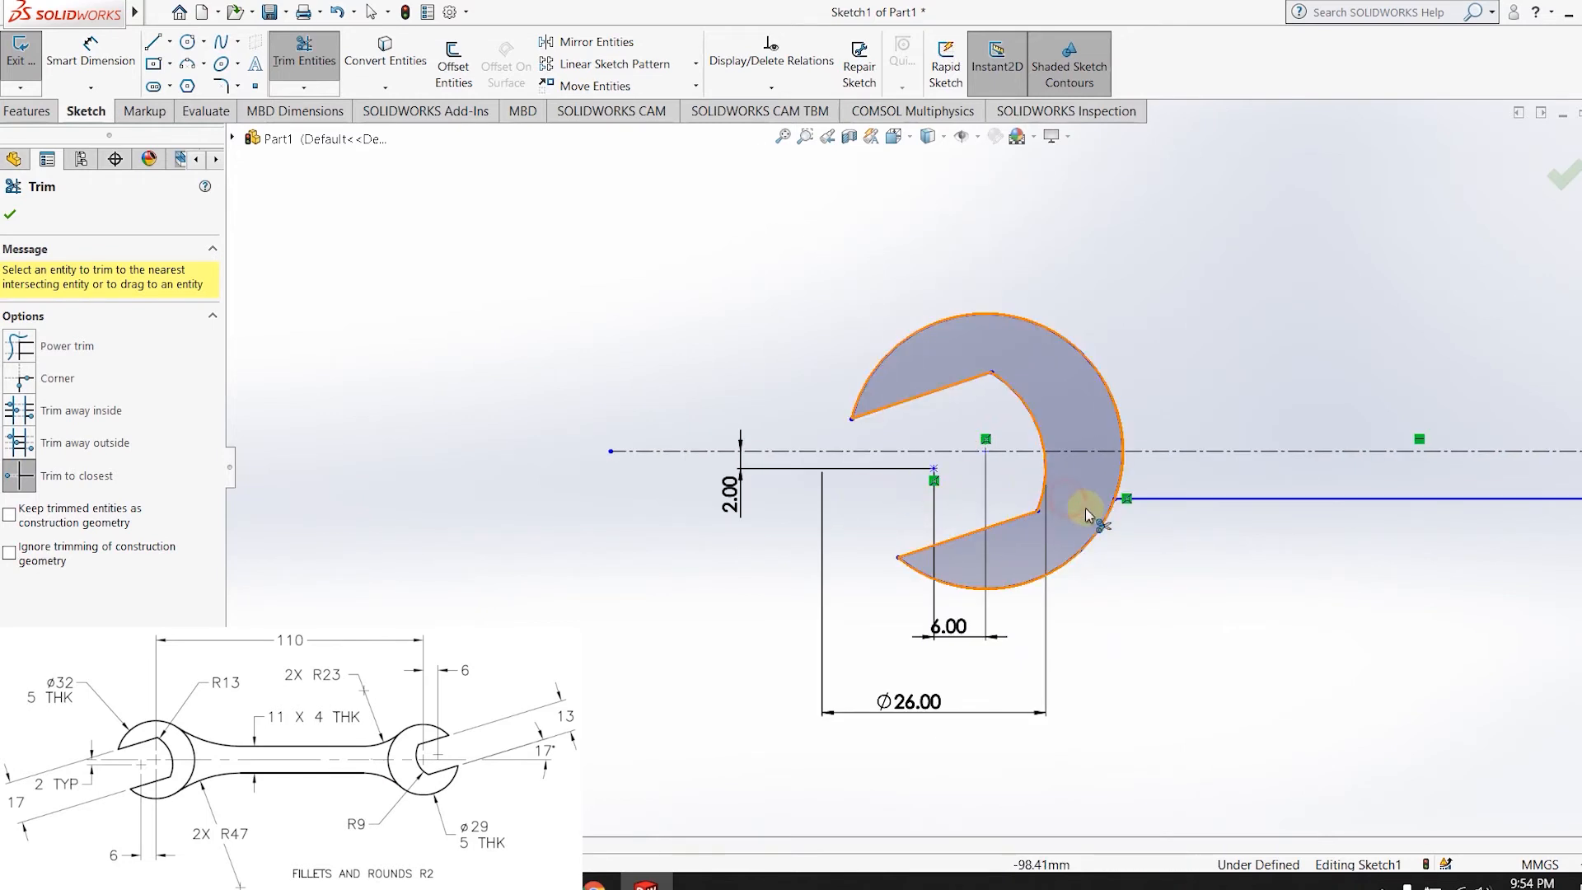
- Measure the normal distance between the two sloping jaw edges of the 32 mm head
scroll(1137, 499, "up", 3)
scroll(1233, 517, "down", 2)
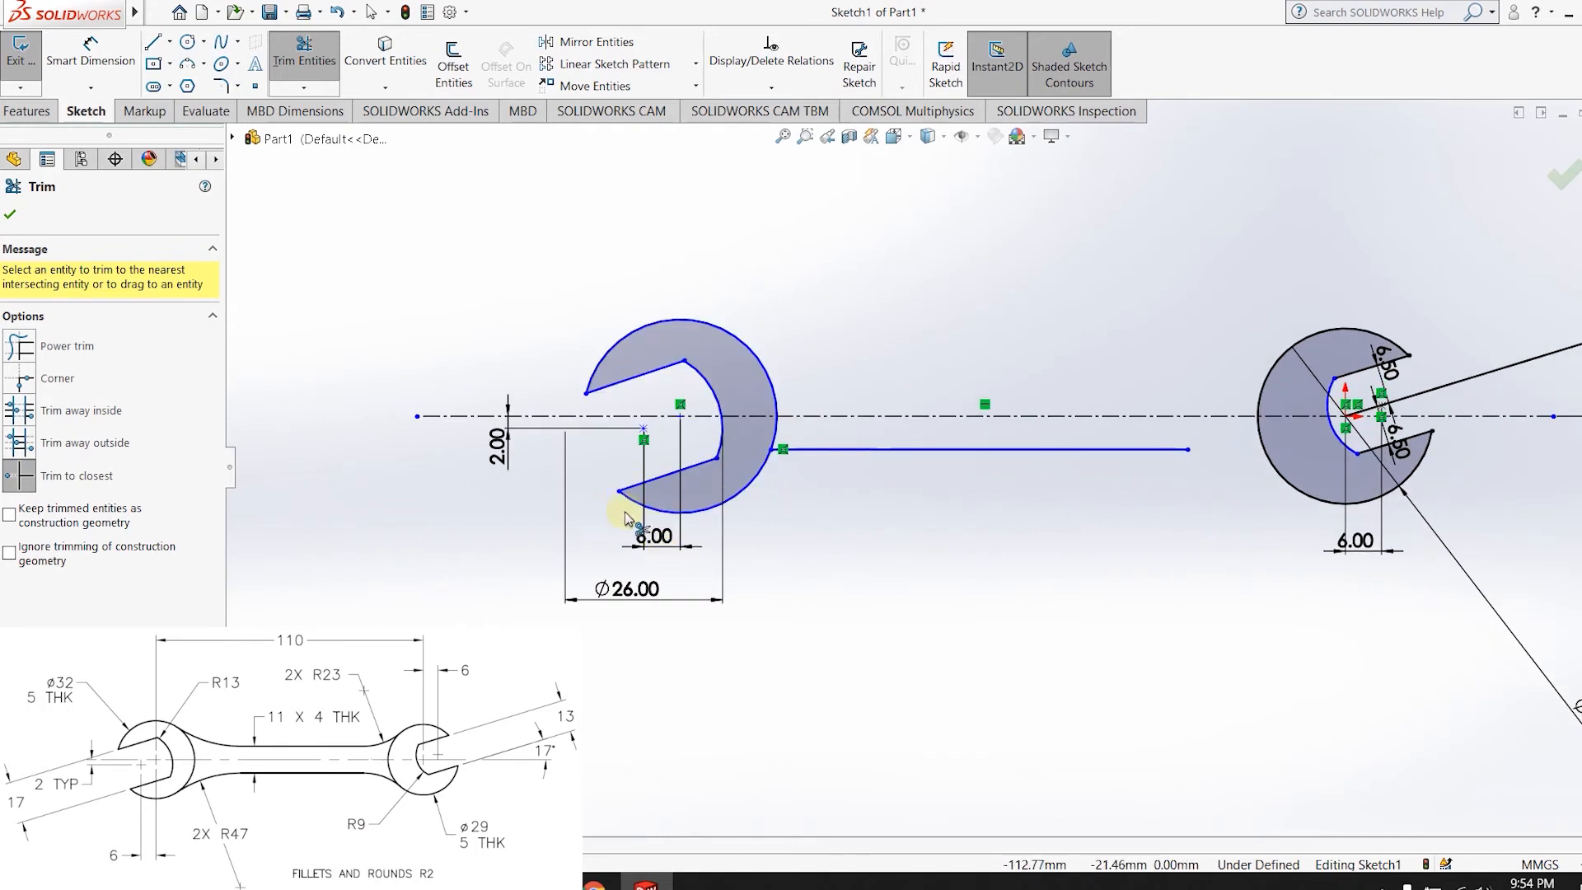
key("d")
left_click(641, 376)
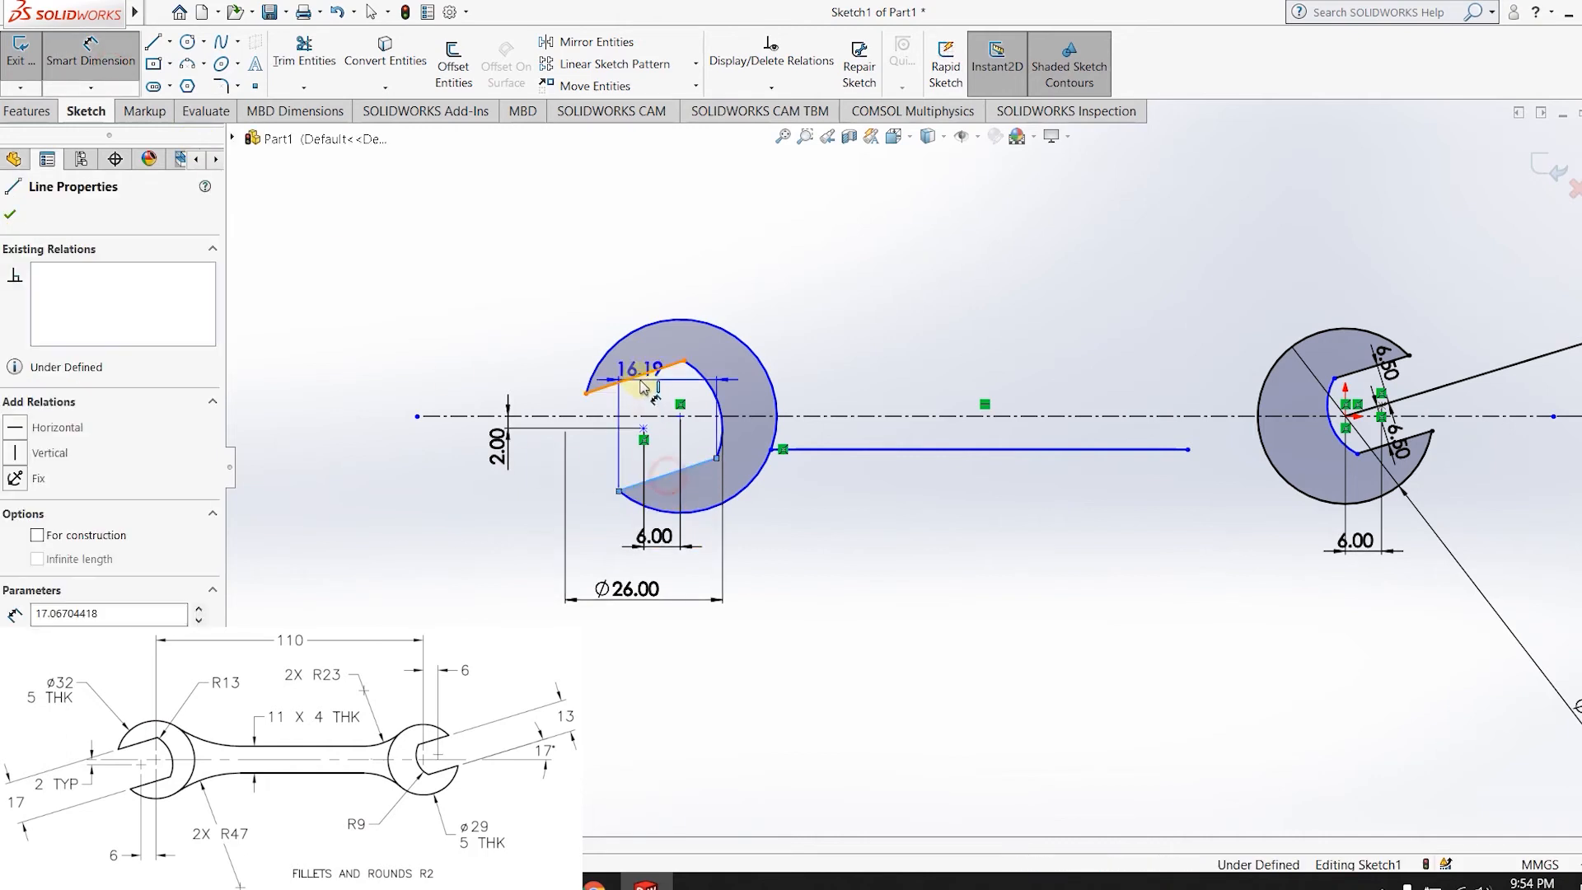
left_click(641, 484)
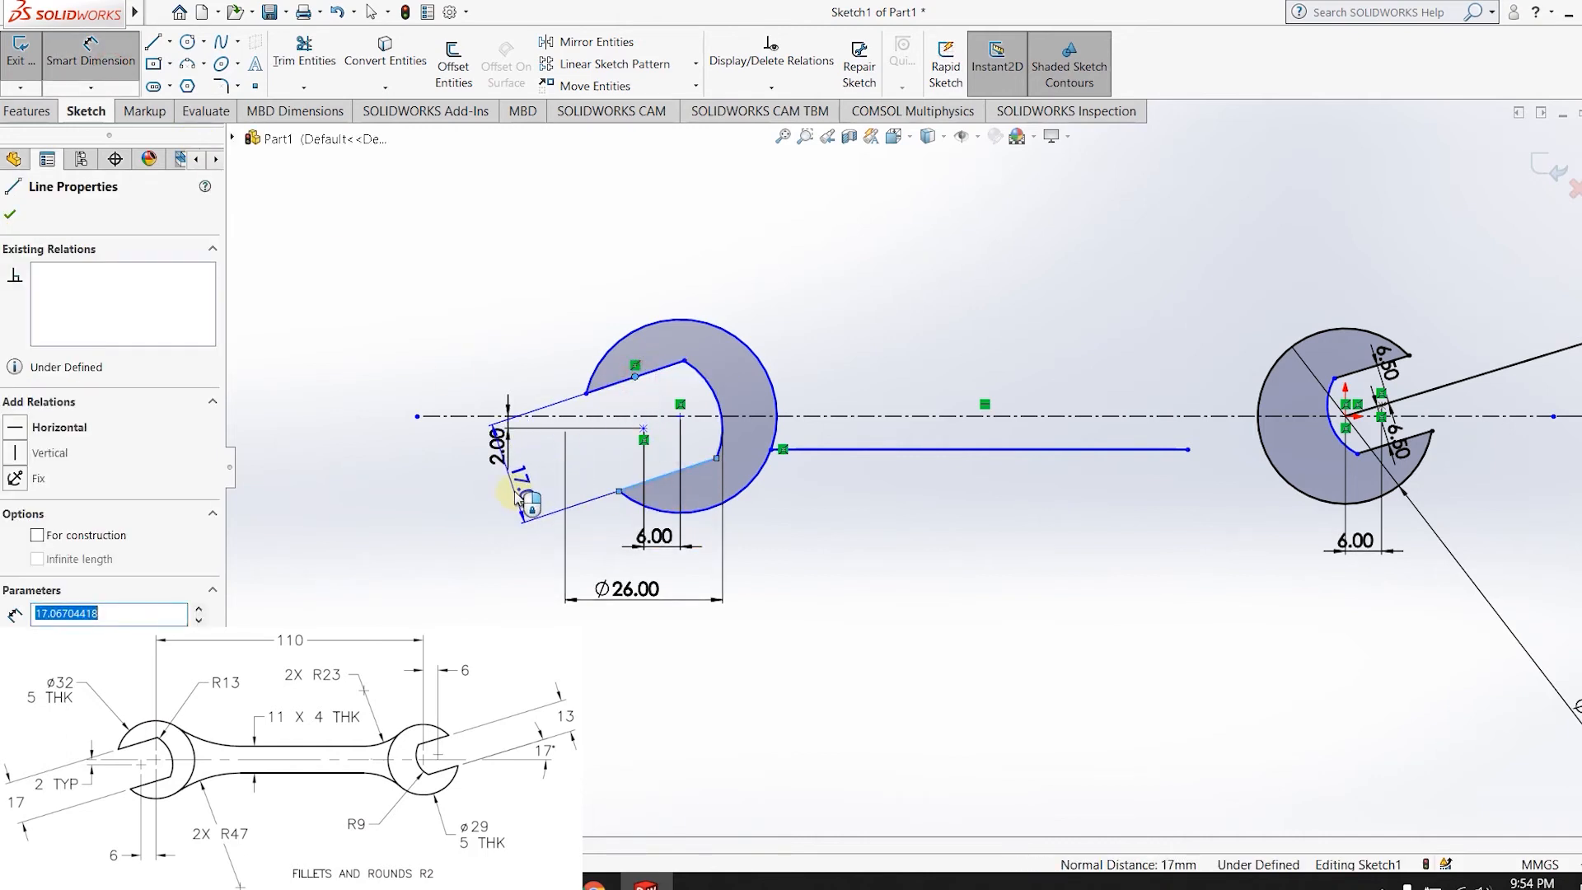
left_click_drag(517, 497, 563, 500)
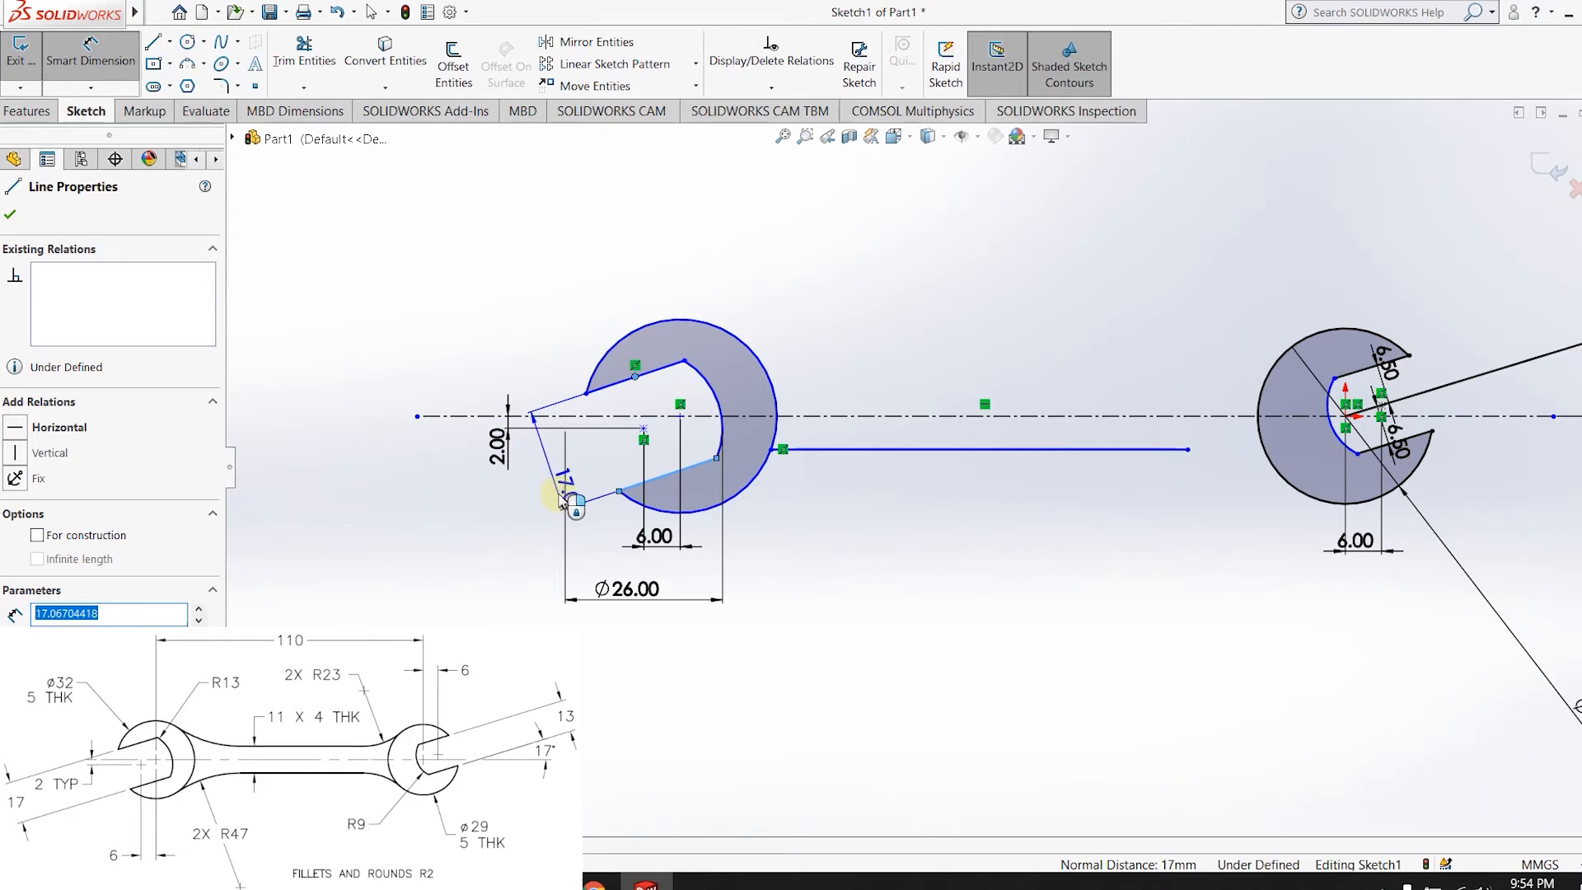
mouse_move(565, 497)
left_mouse_down()
mouse_move(728, 466)
mouse_move(541, 515)
left_mouse_up()
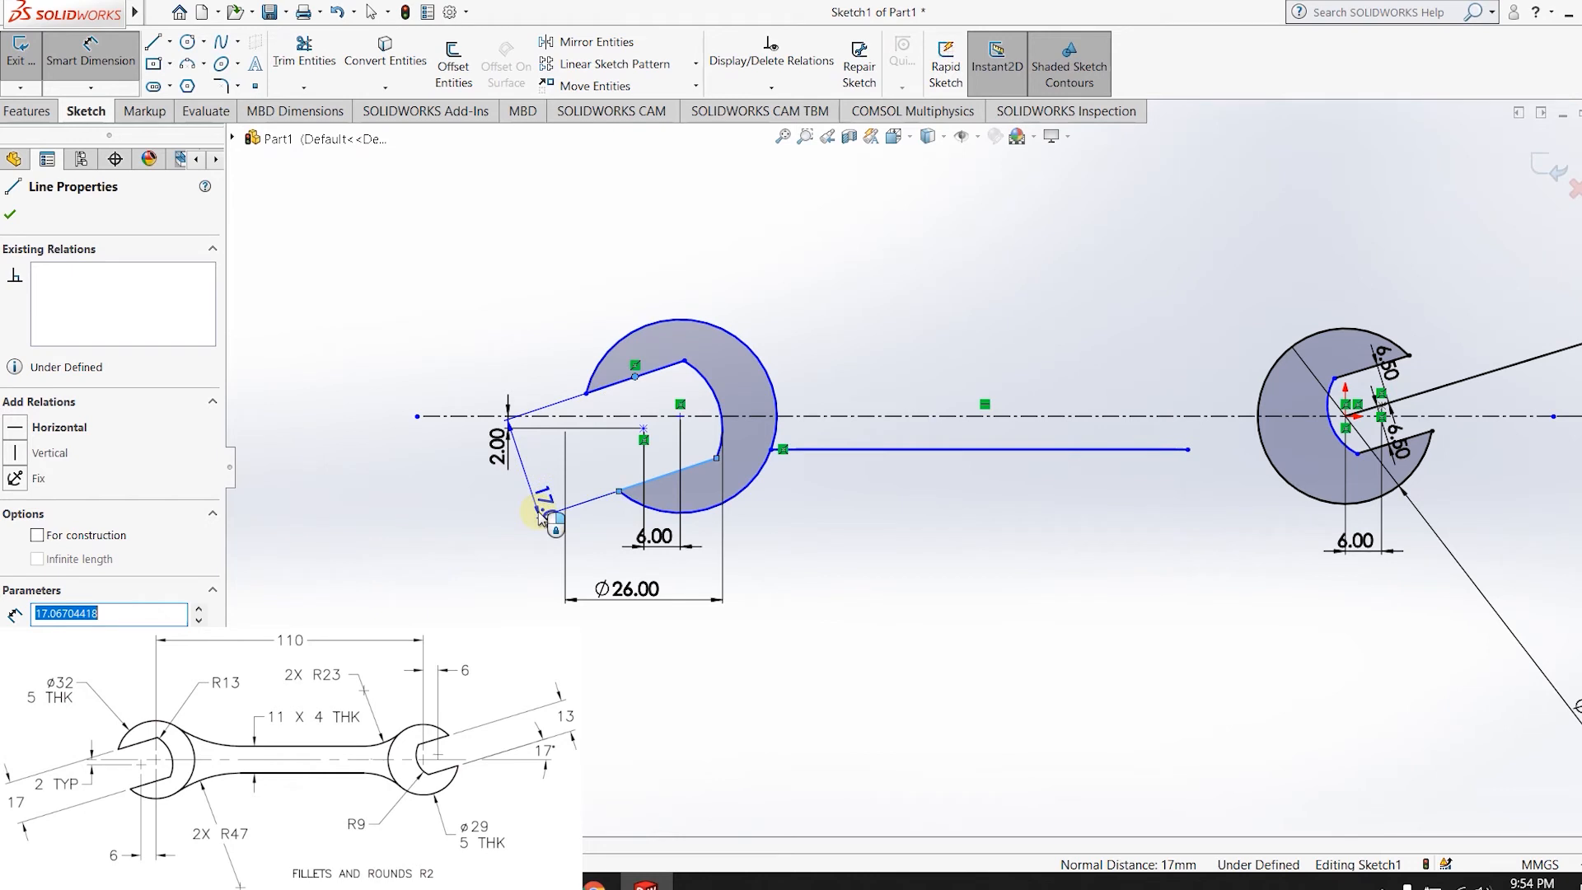
key("Escape")
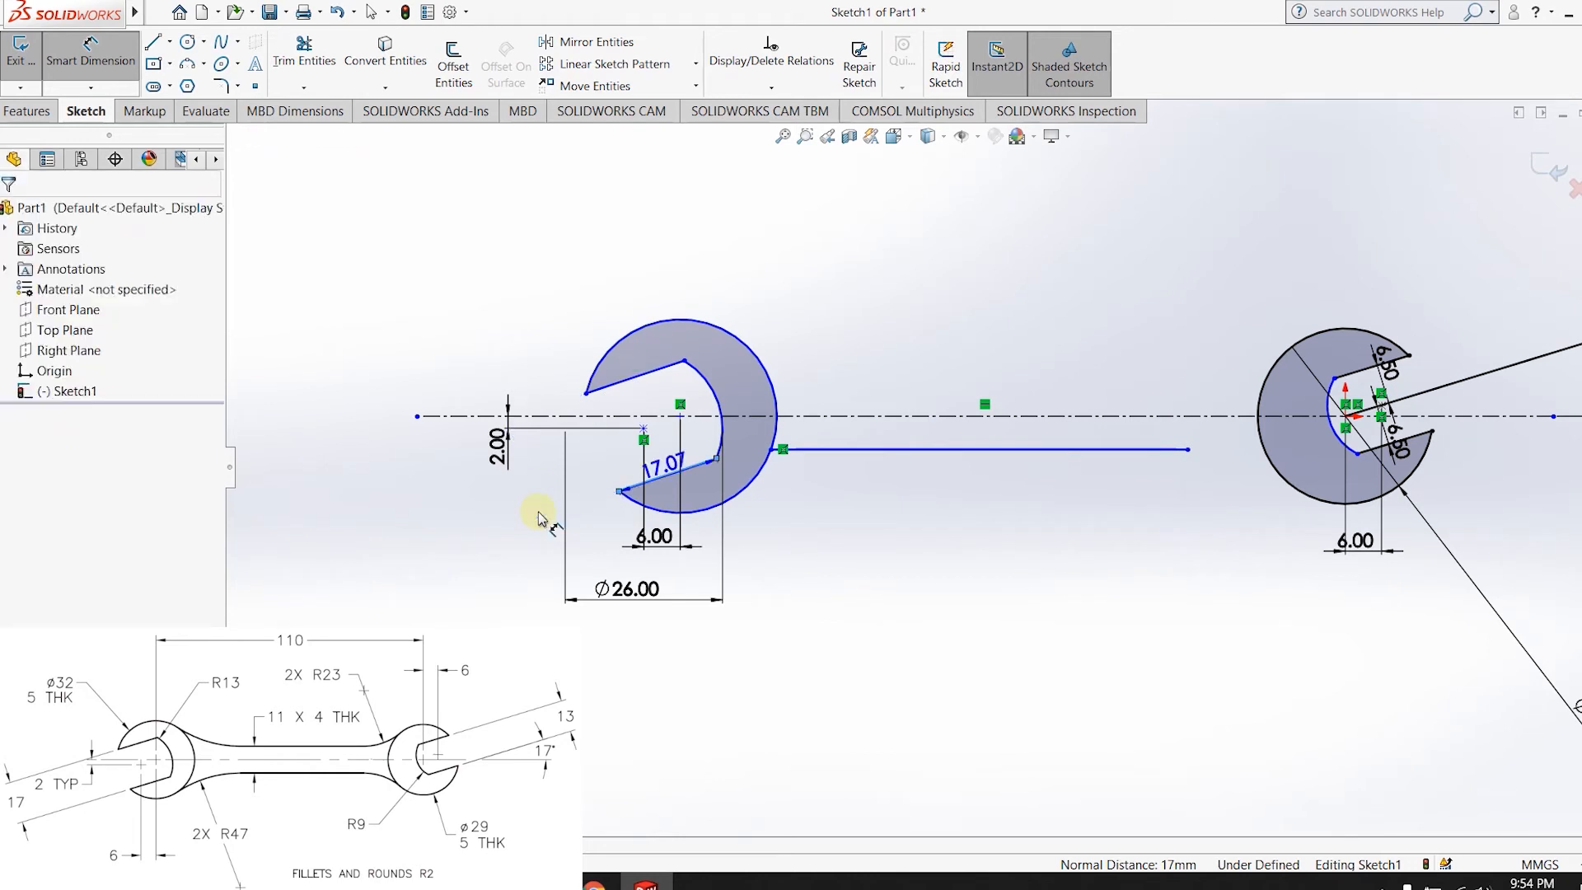
- Extend the lower handle line to the 29 mm head and offset it 11 mm across the centreline in one direction only
left_click(307, 87)
left_click(304, 130)
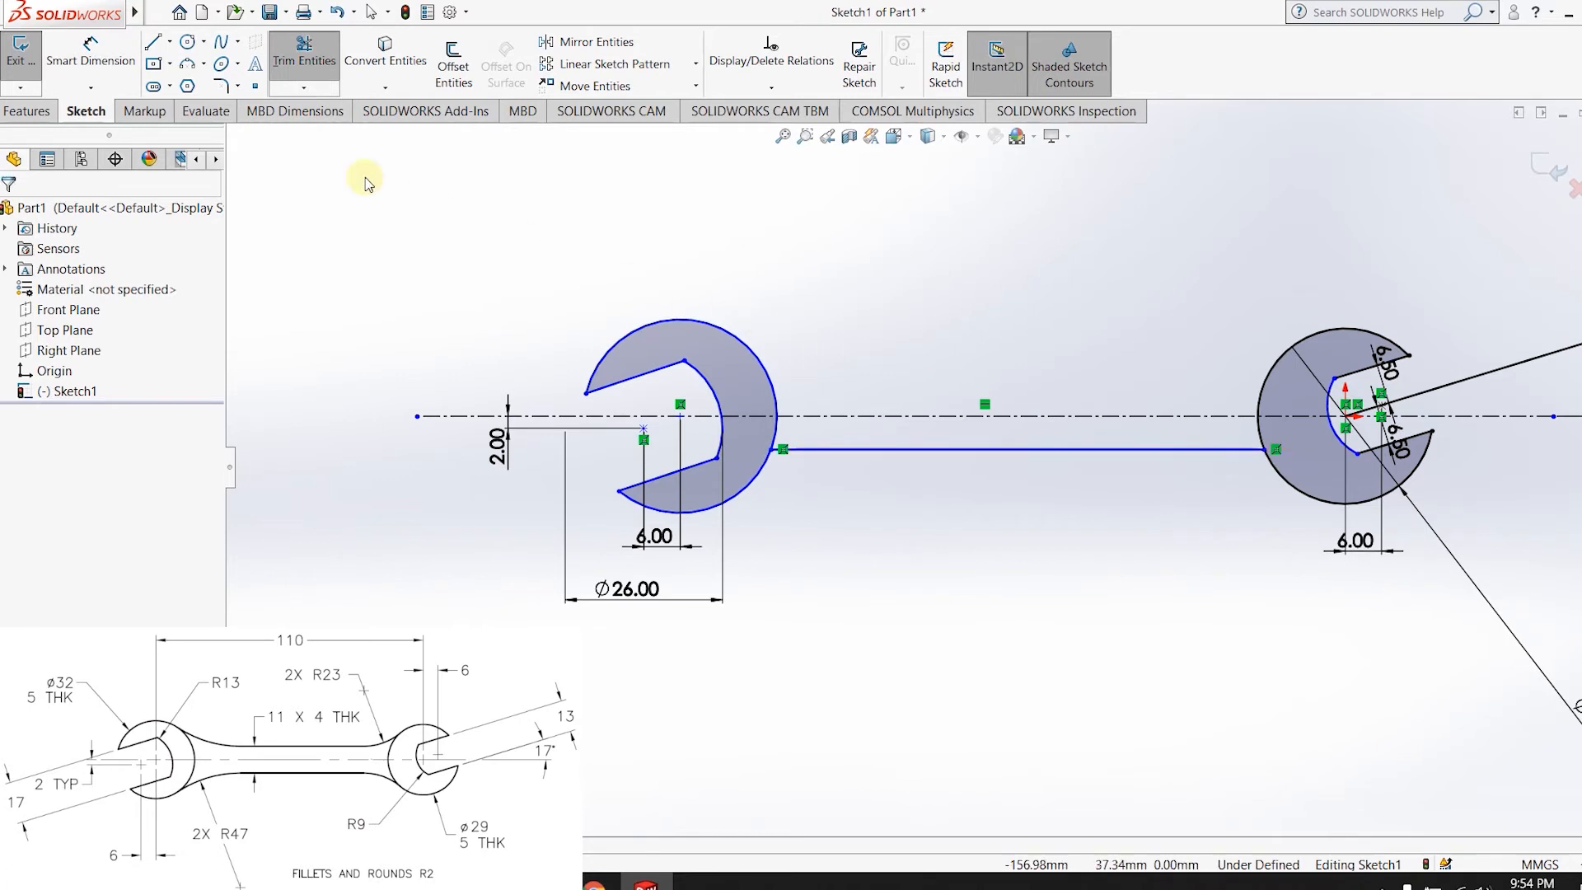
left_click(455, 64)
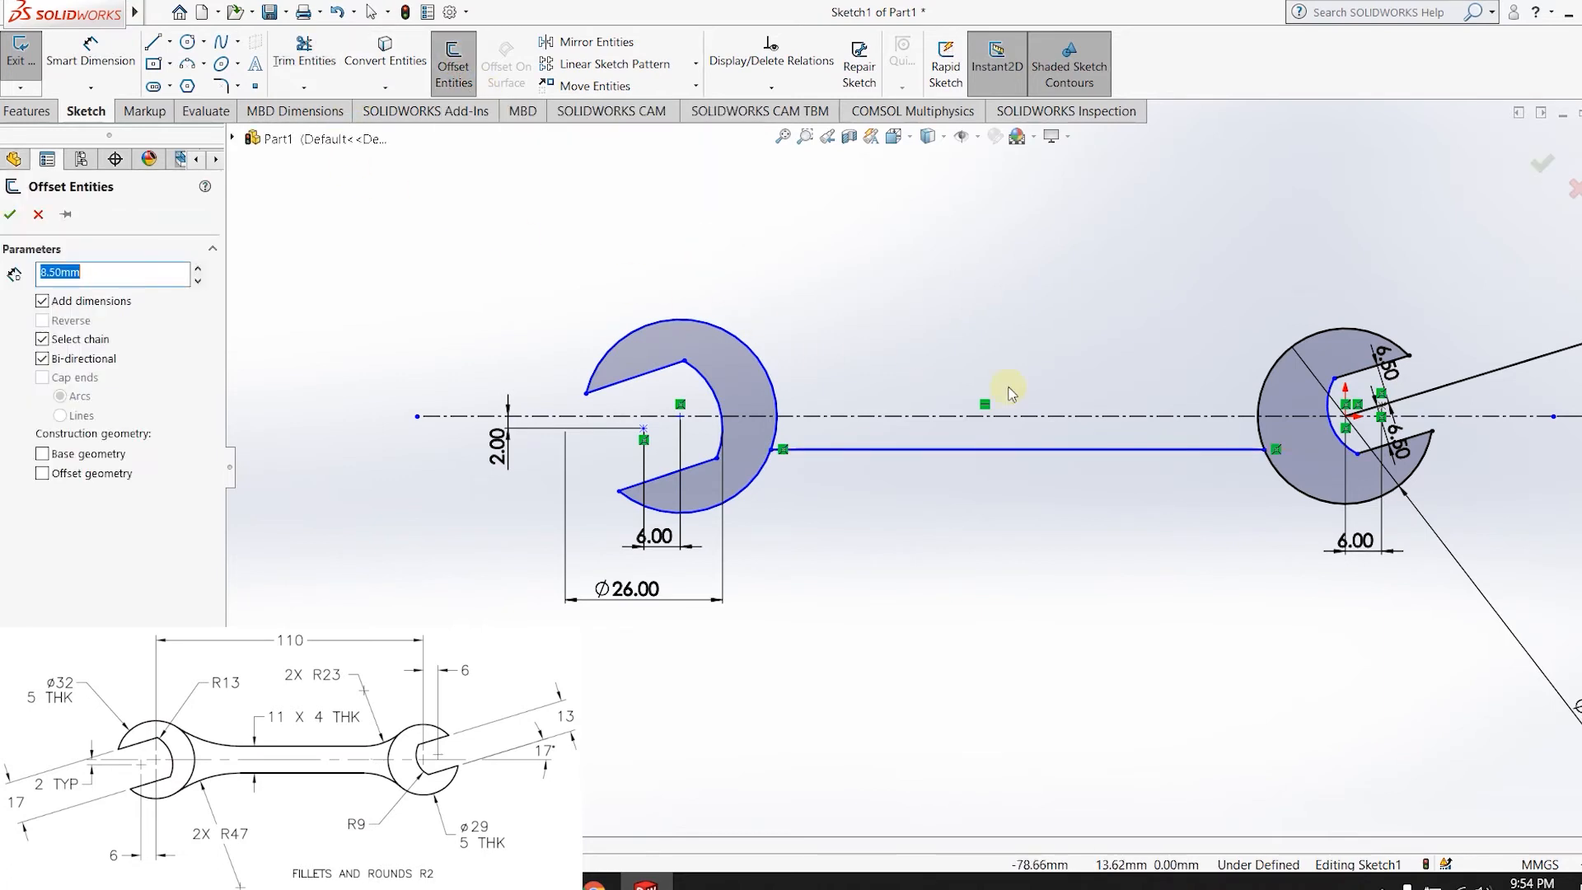
left_click(1102, 450)
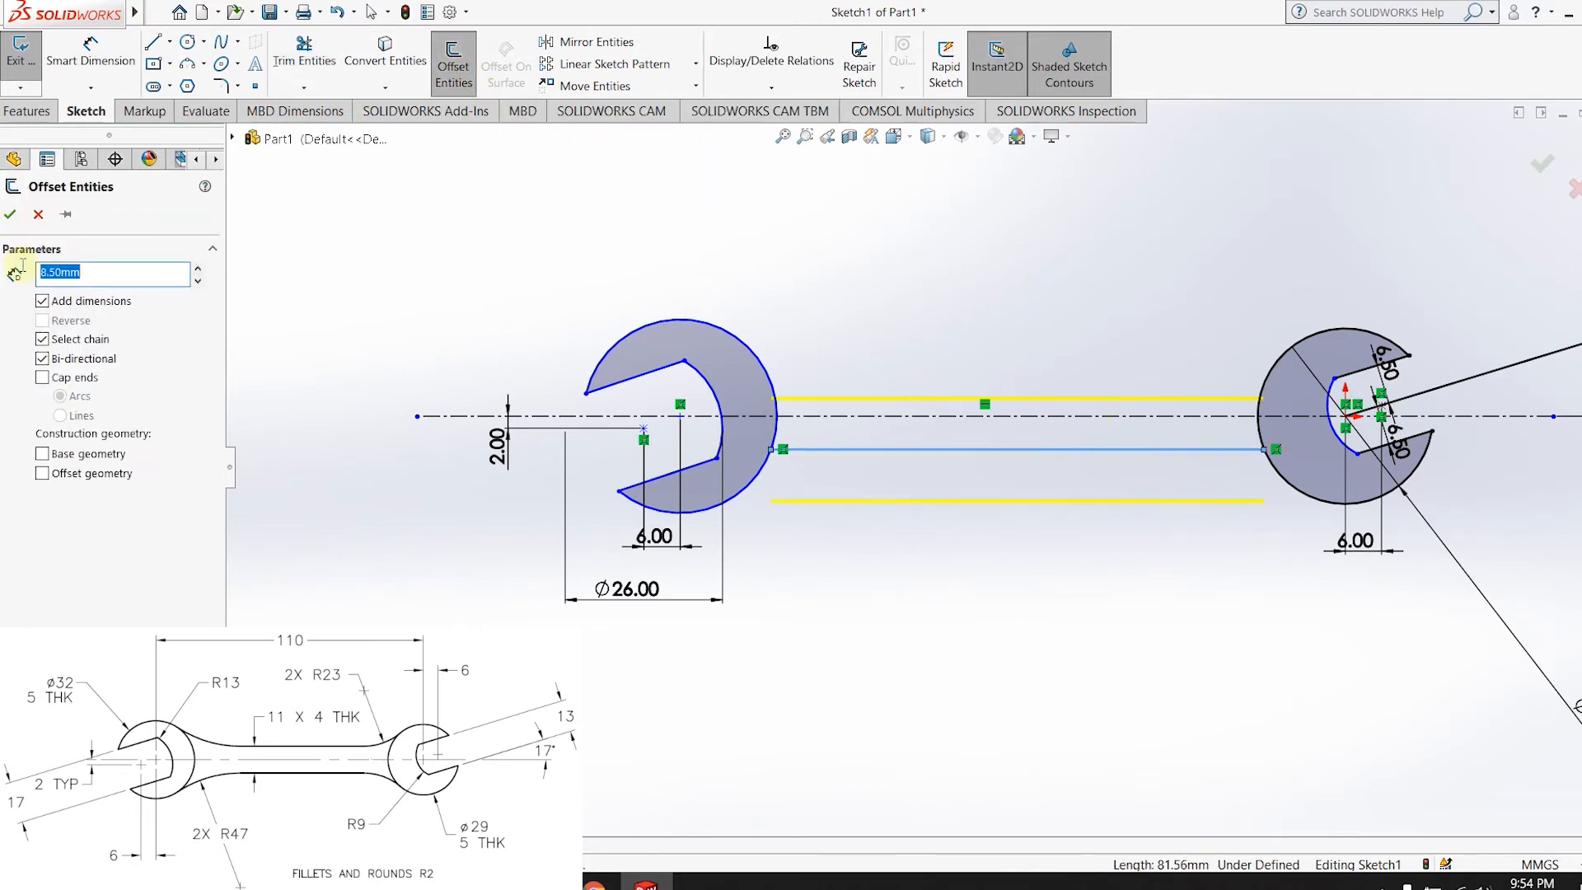
left_click(36, 311)
left_click(43, 359)
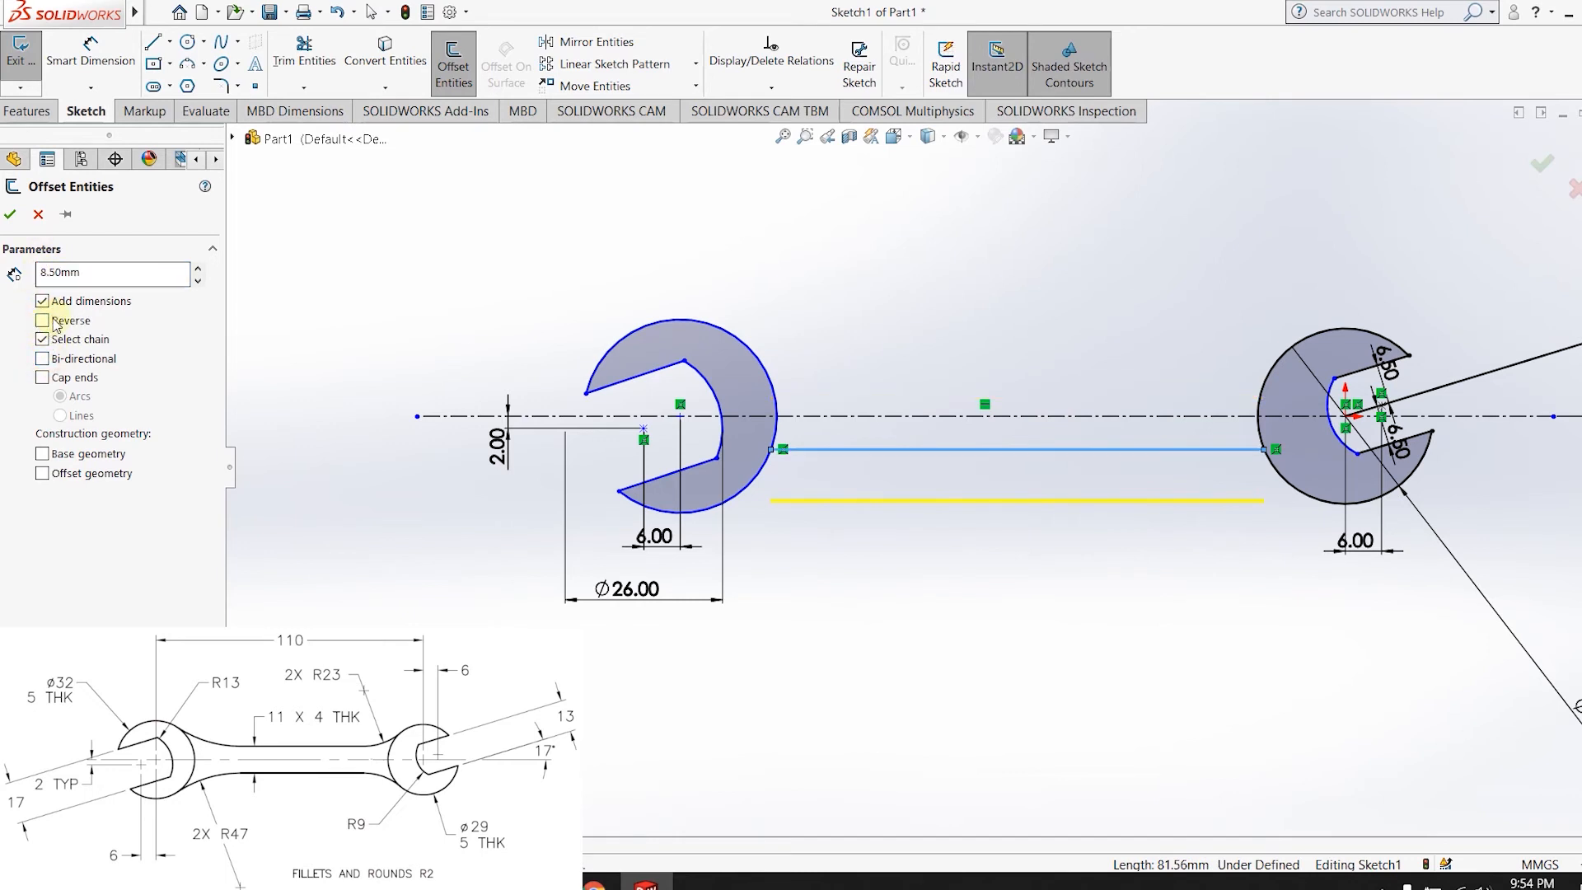
left_click(42, 321)
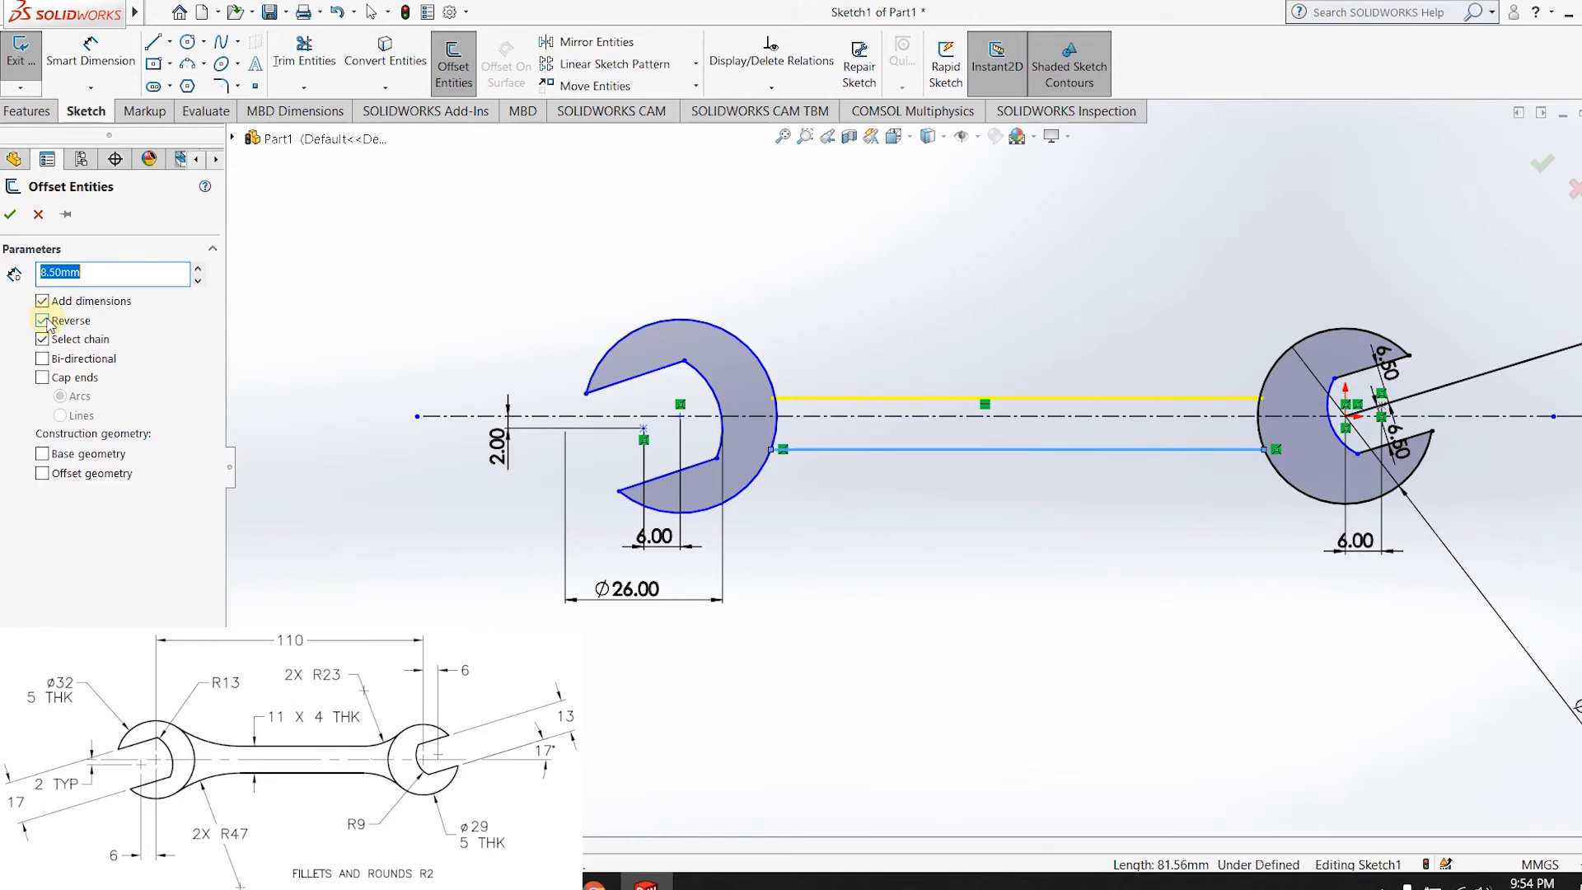
type("11")
key("Return")
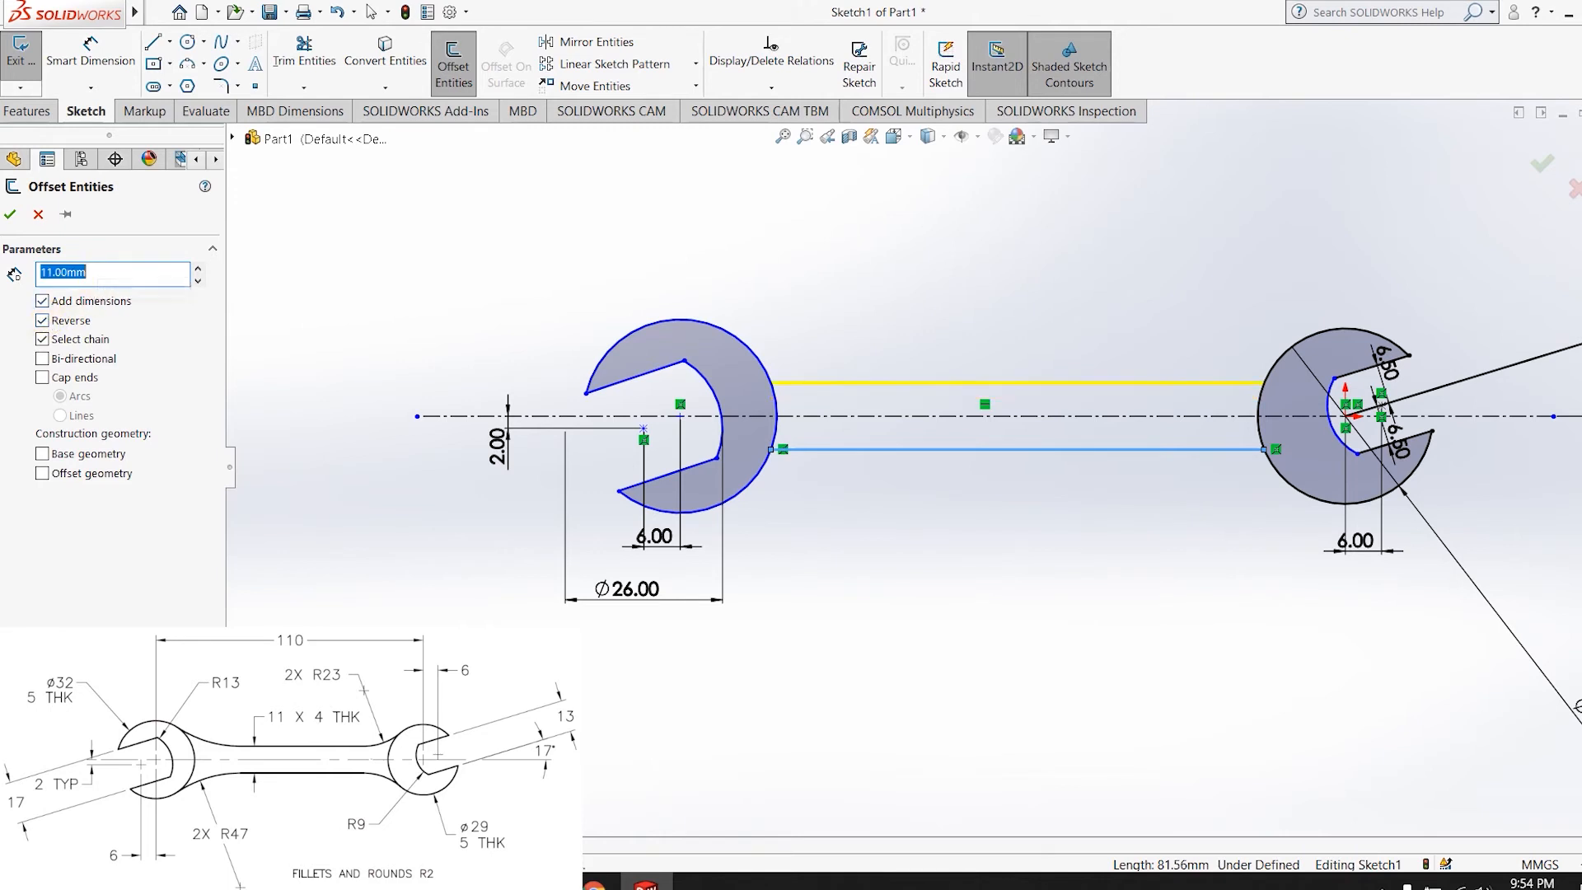
left_click(9, 216)
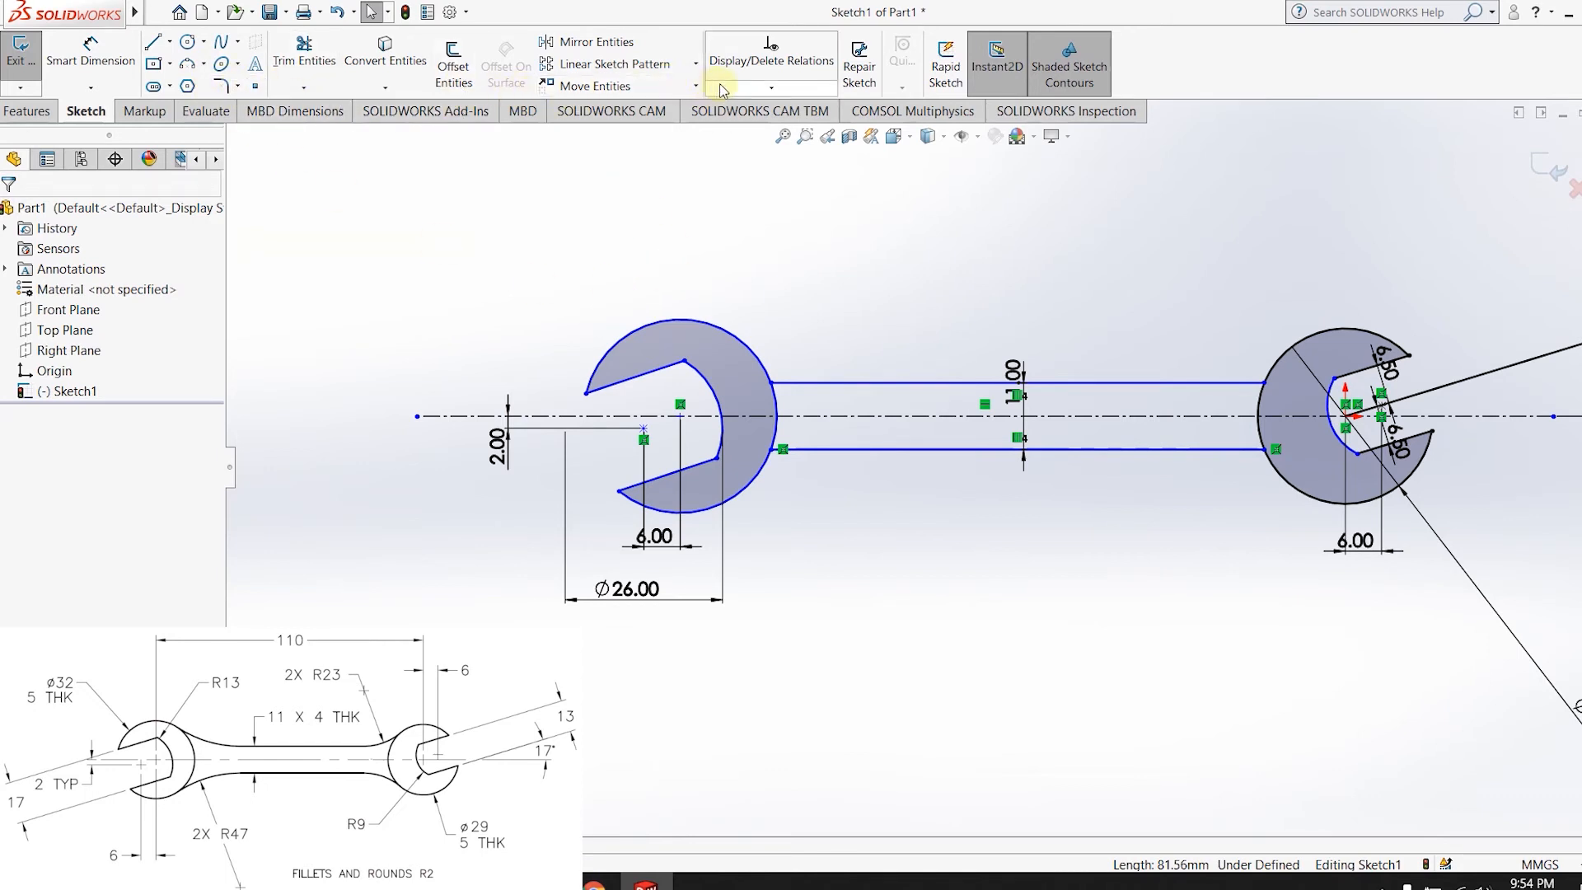
- Try a 47 mm sketch fillet between the lower handle line and the 32 mm head's outer arc
left_click(303, 87)
left_click(238, 87)
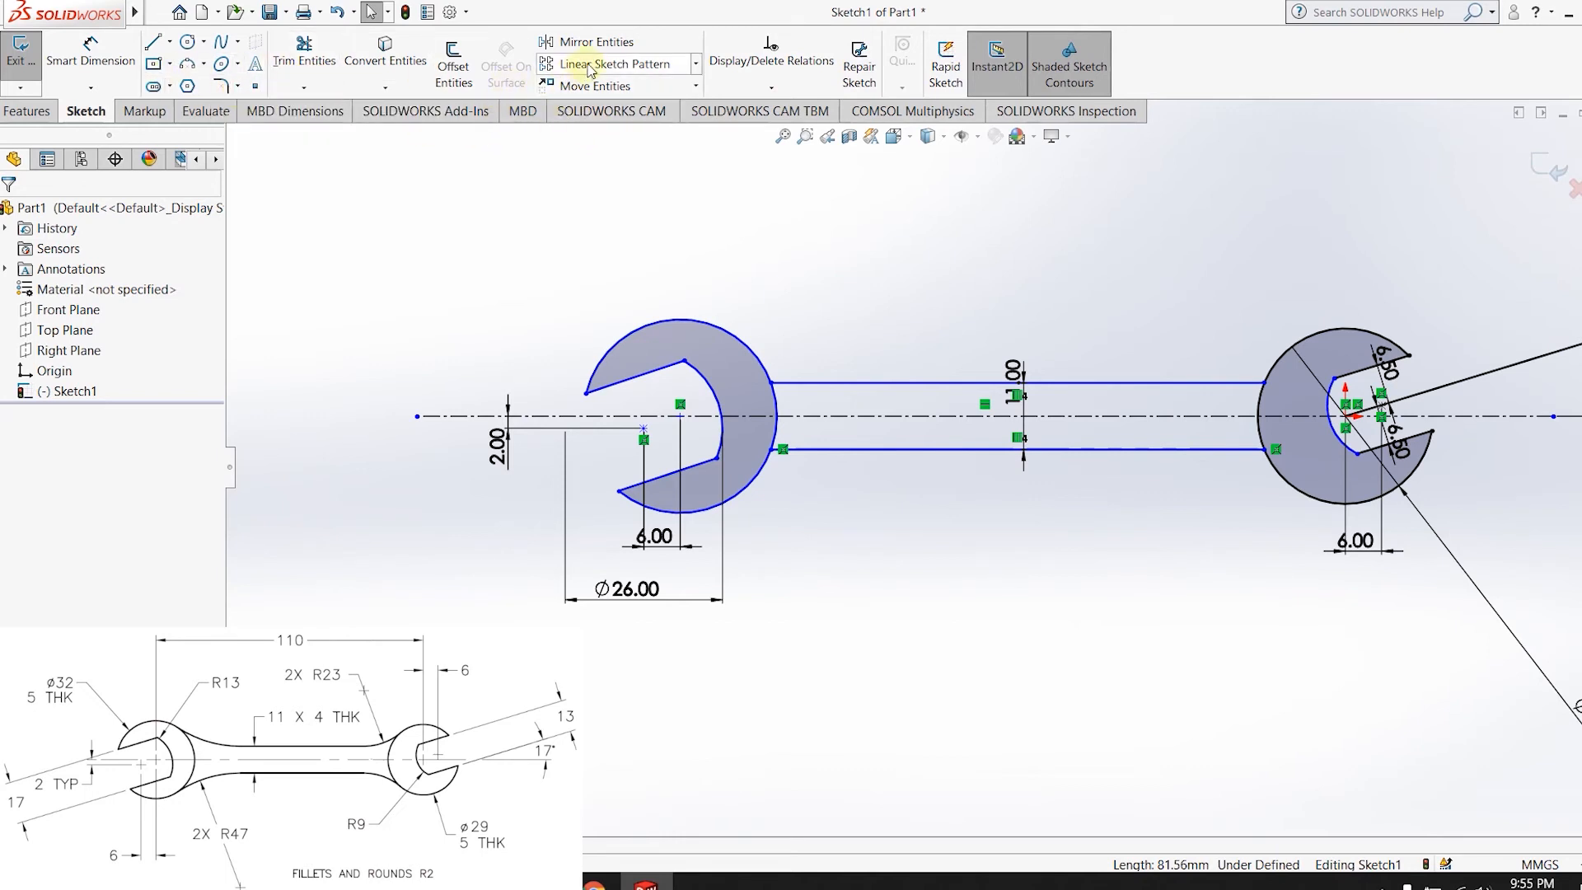
left_click(237, 86)
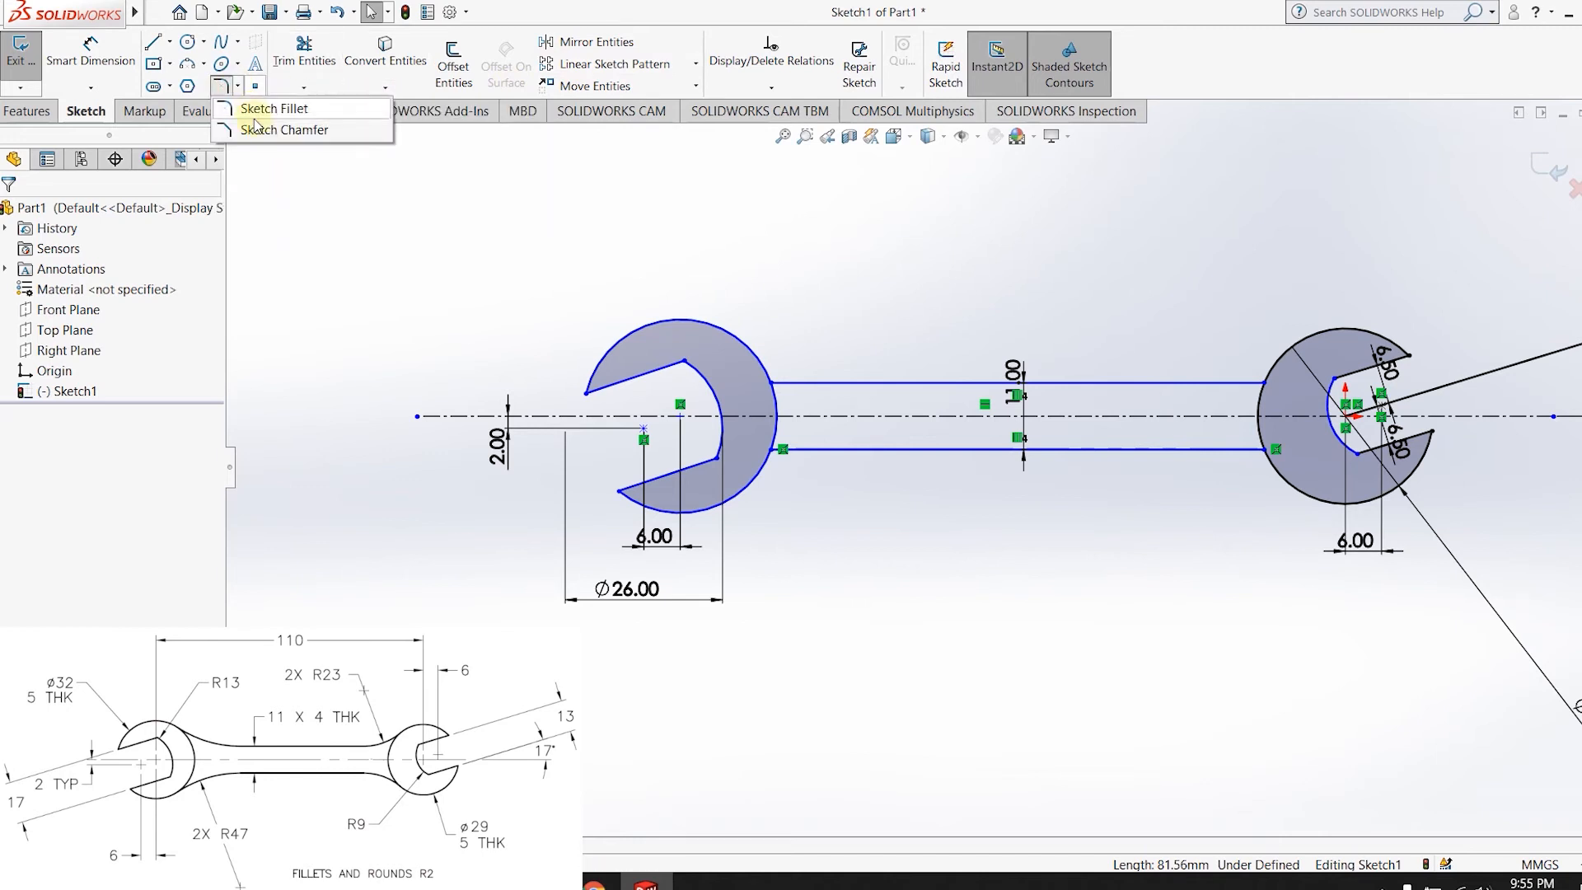
left_click(255, 114)
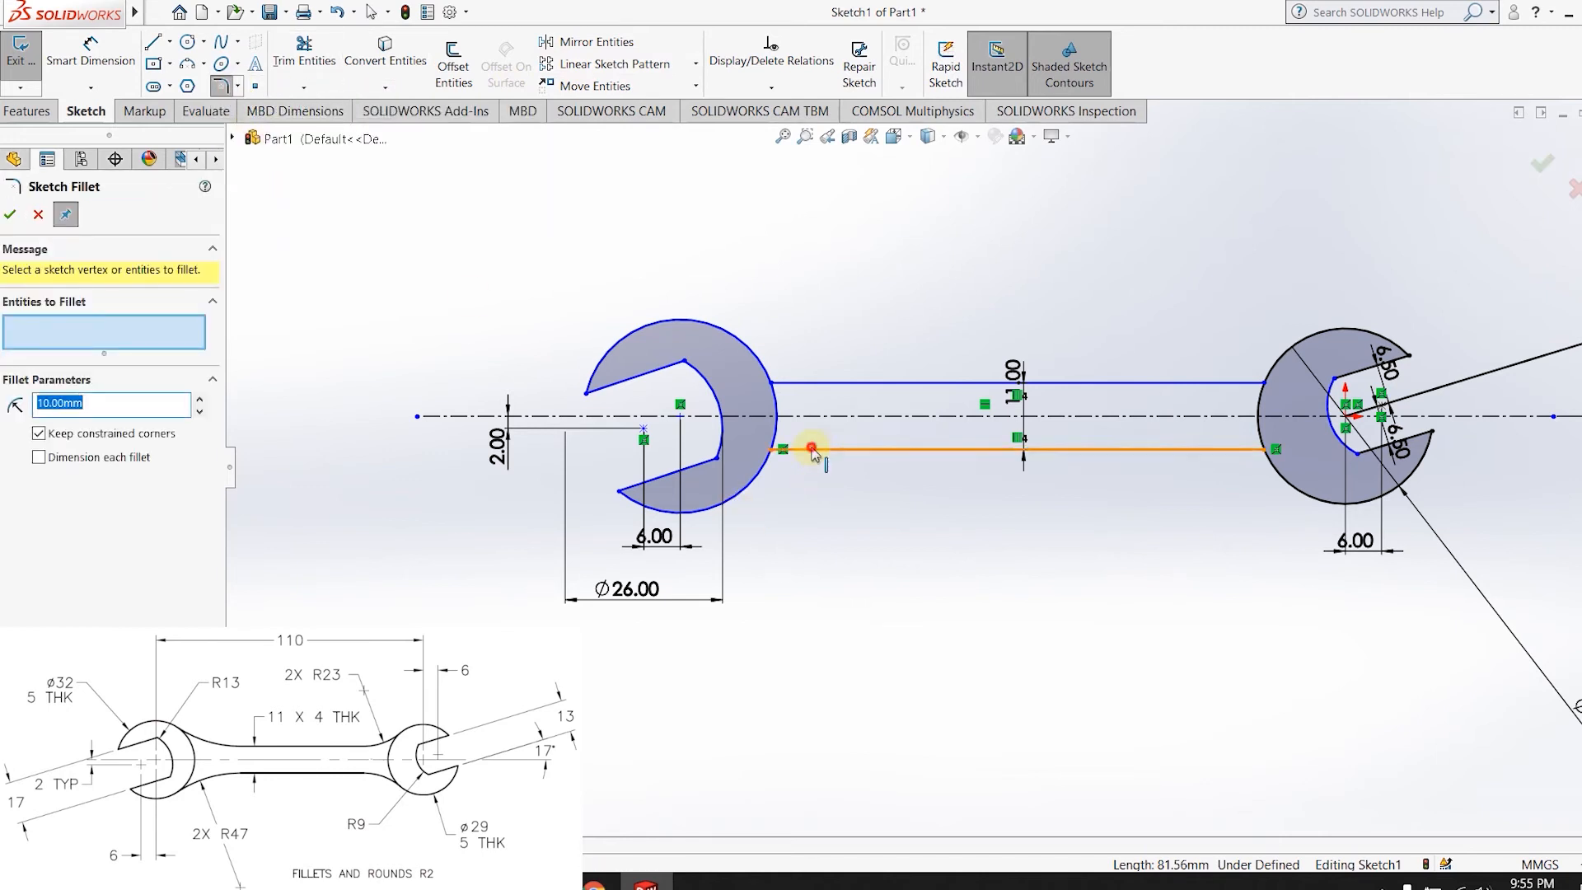
left_click(811, 449)
left_click(753, 484)
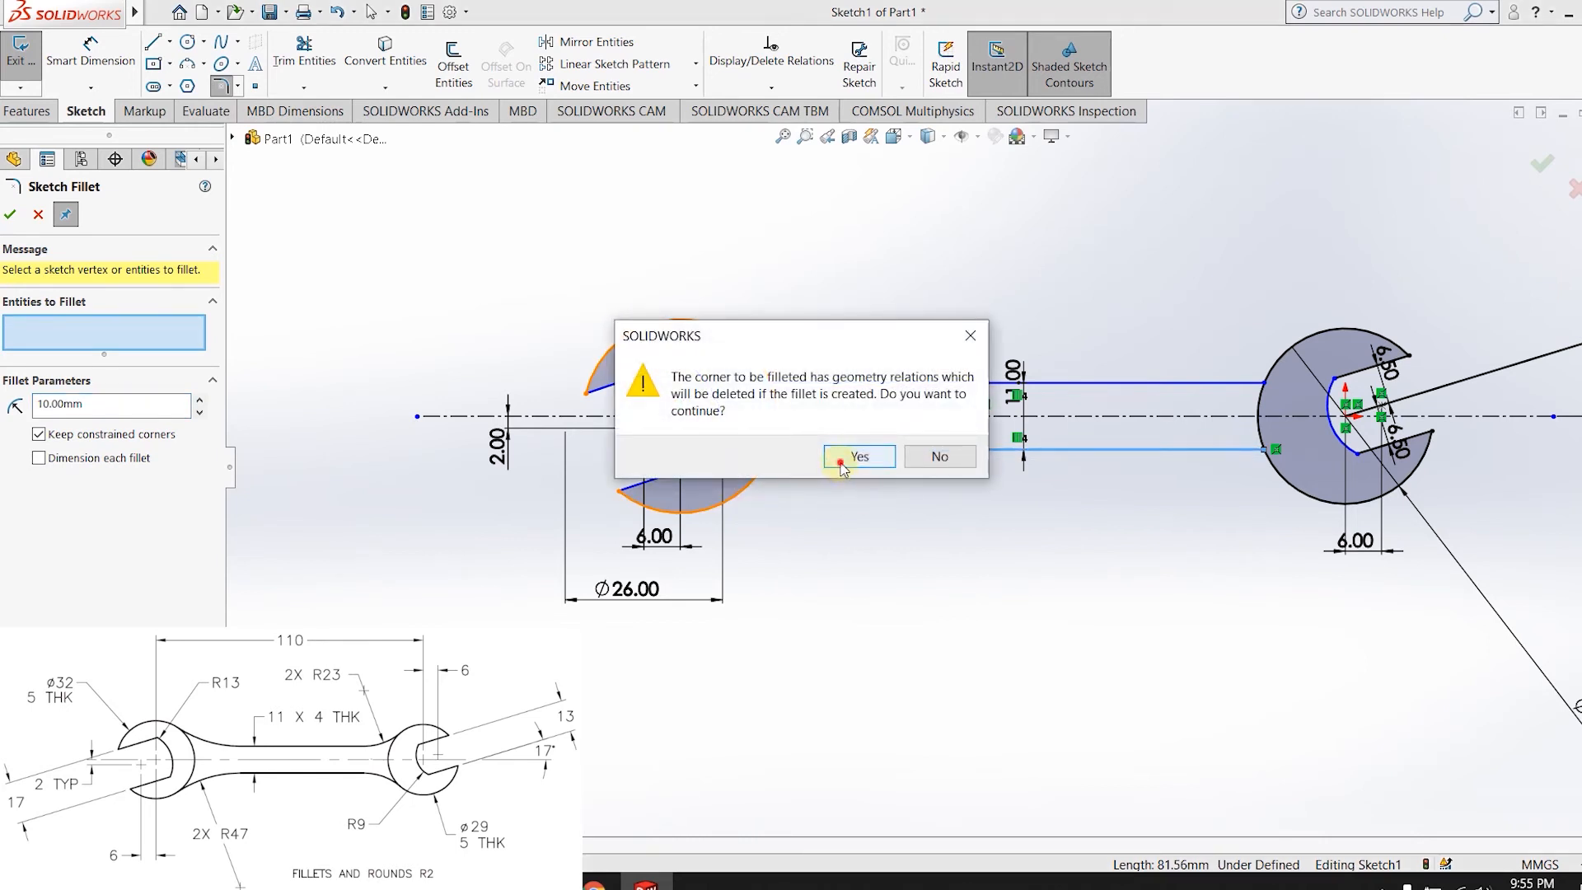
left_click(841, 463)
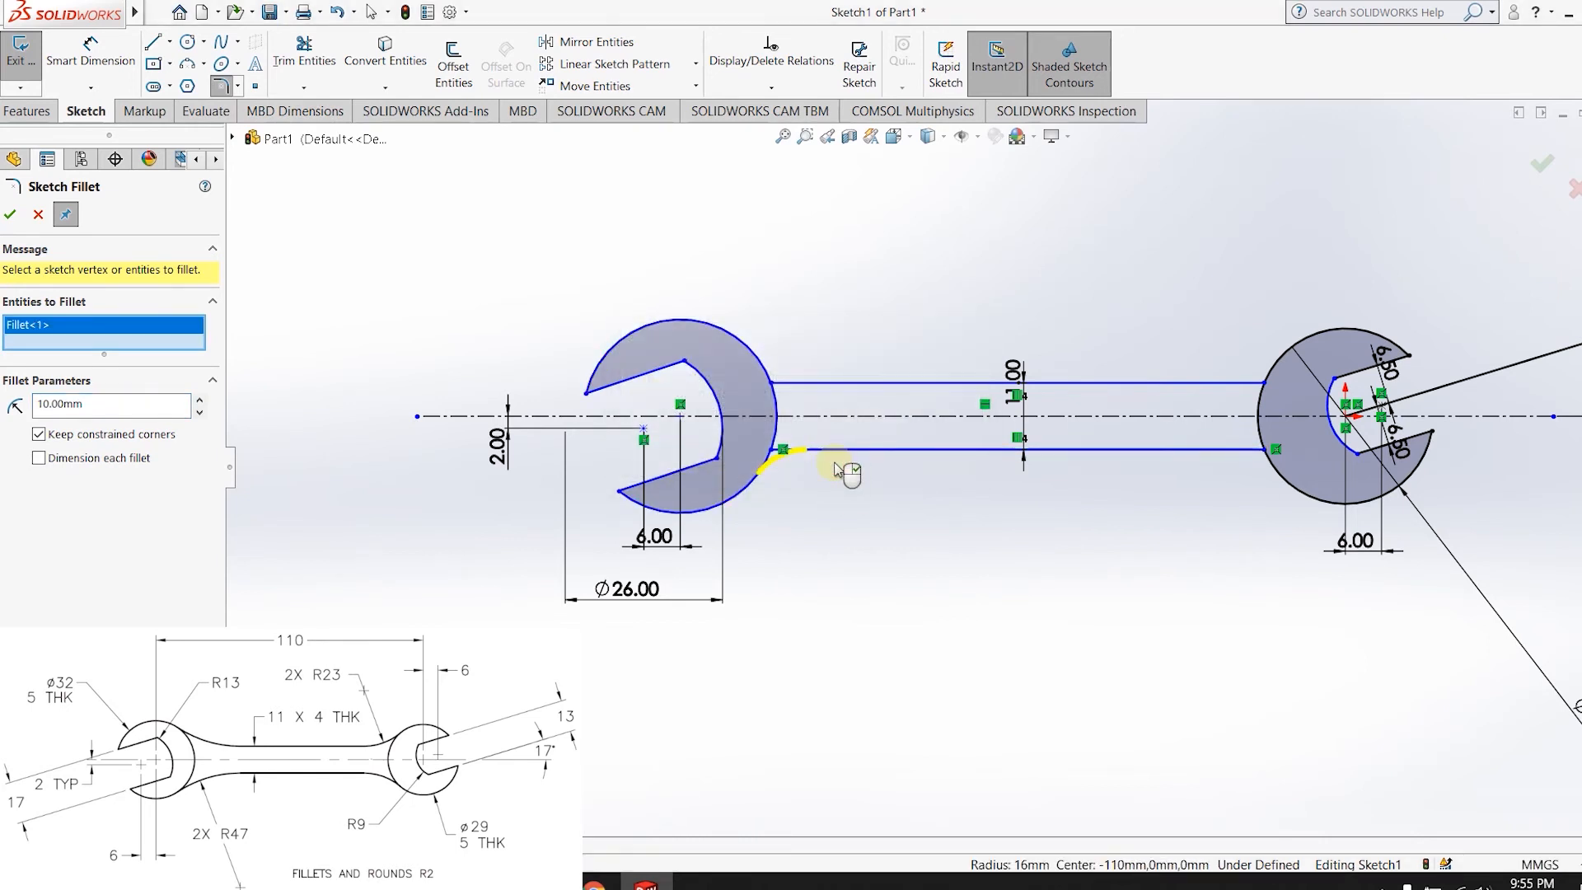
double_click(116, 404)
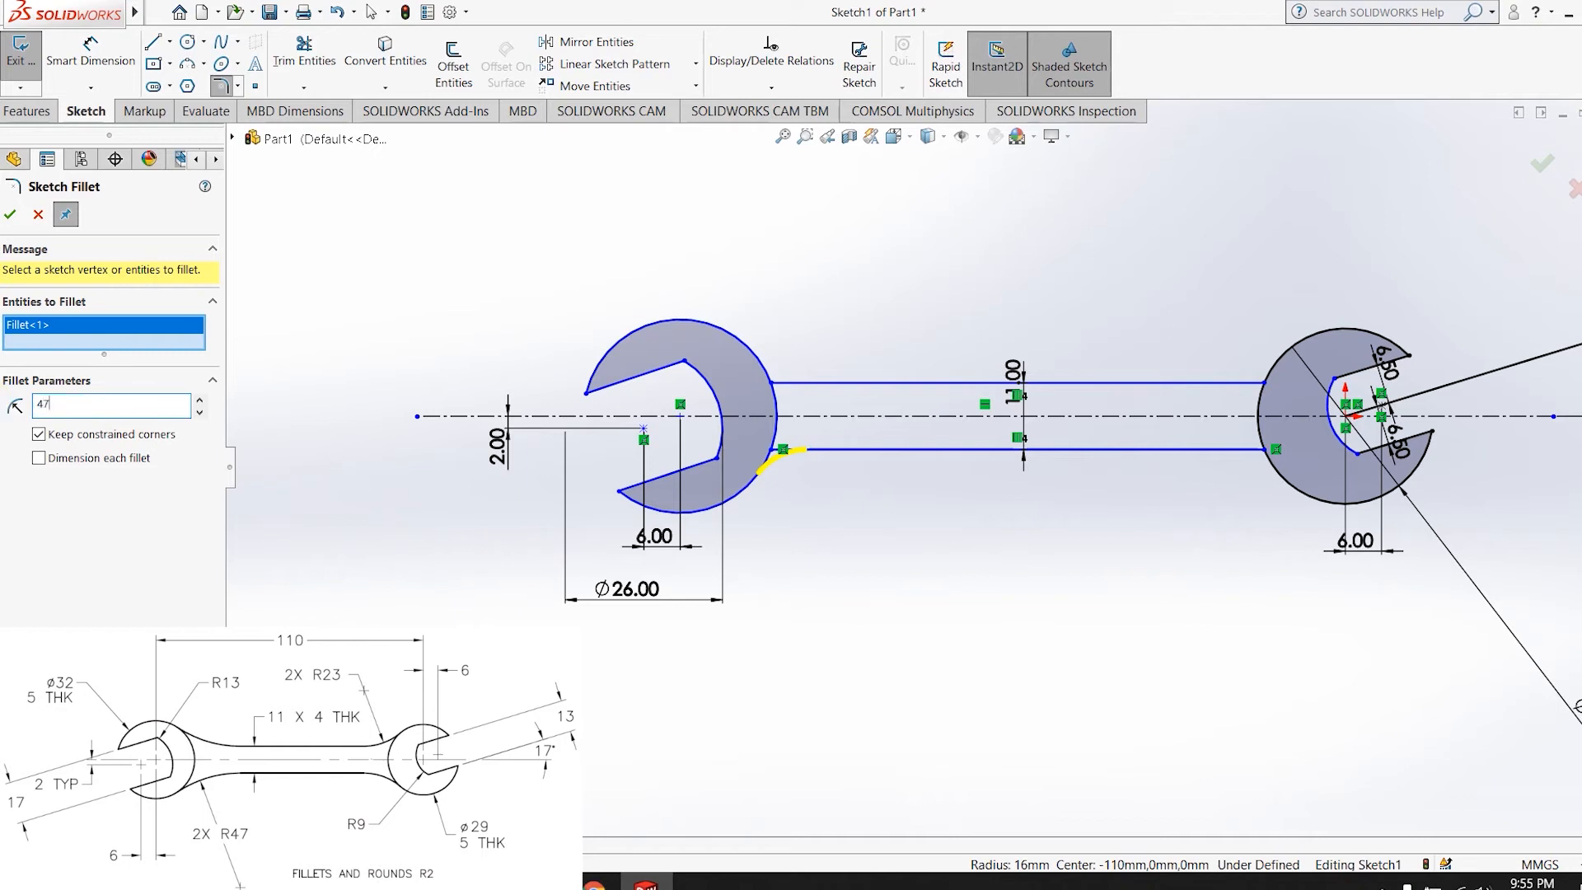
key("Return")
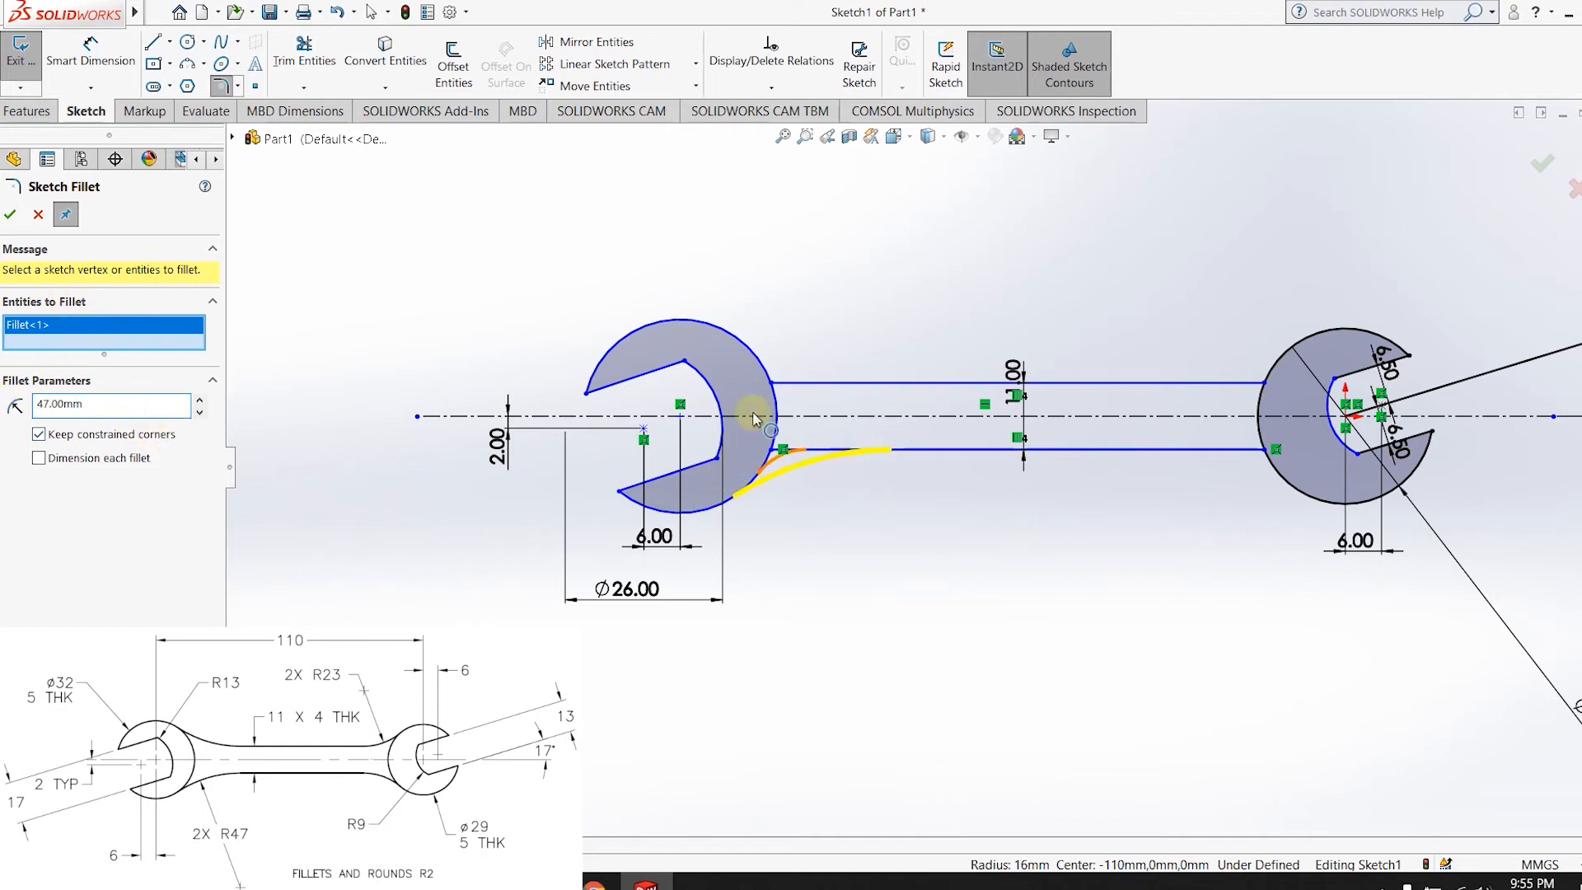
left_click(797, 384)
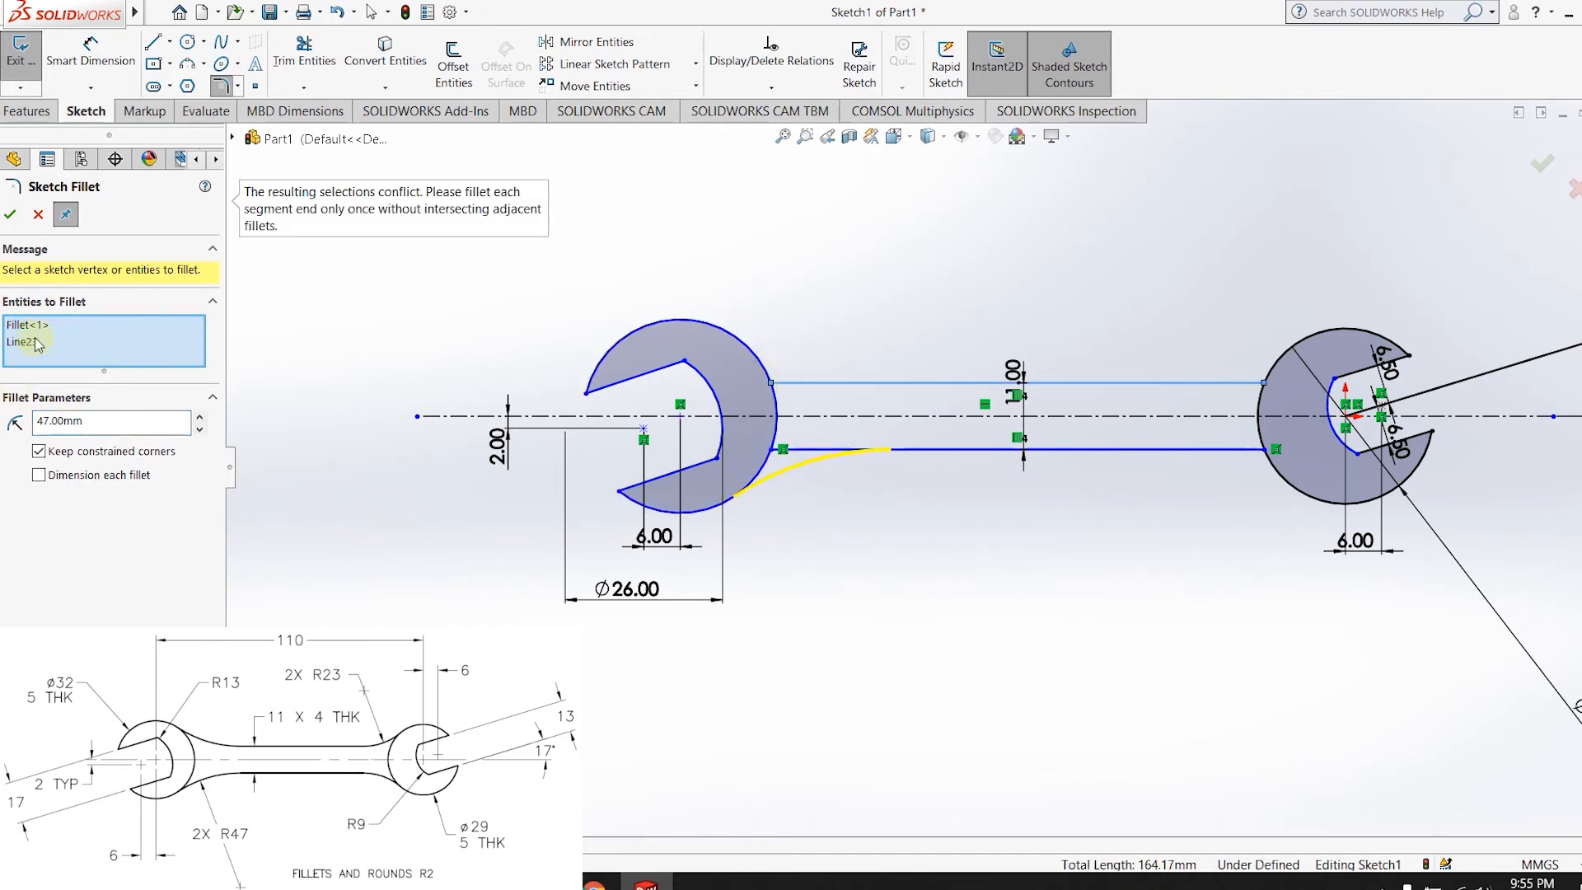
left_click(9, 216)
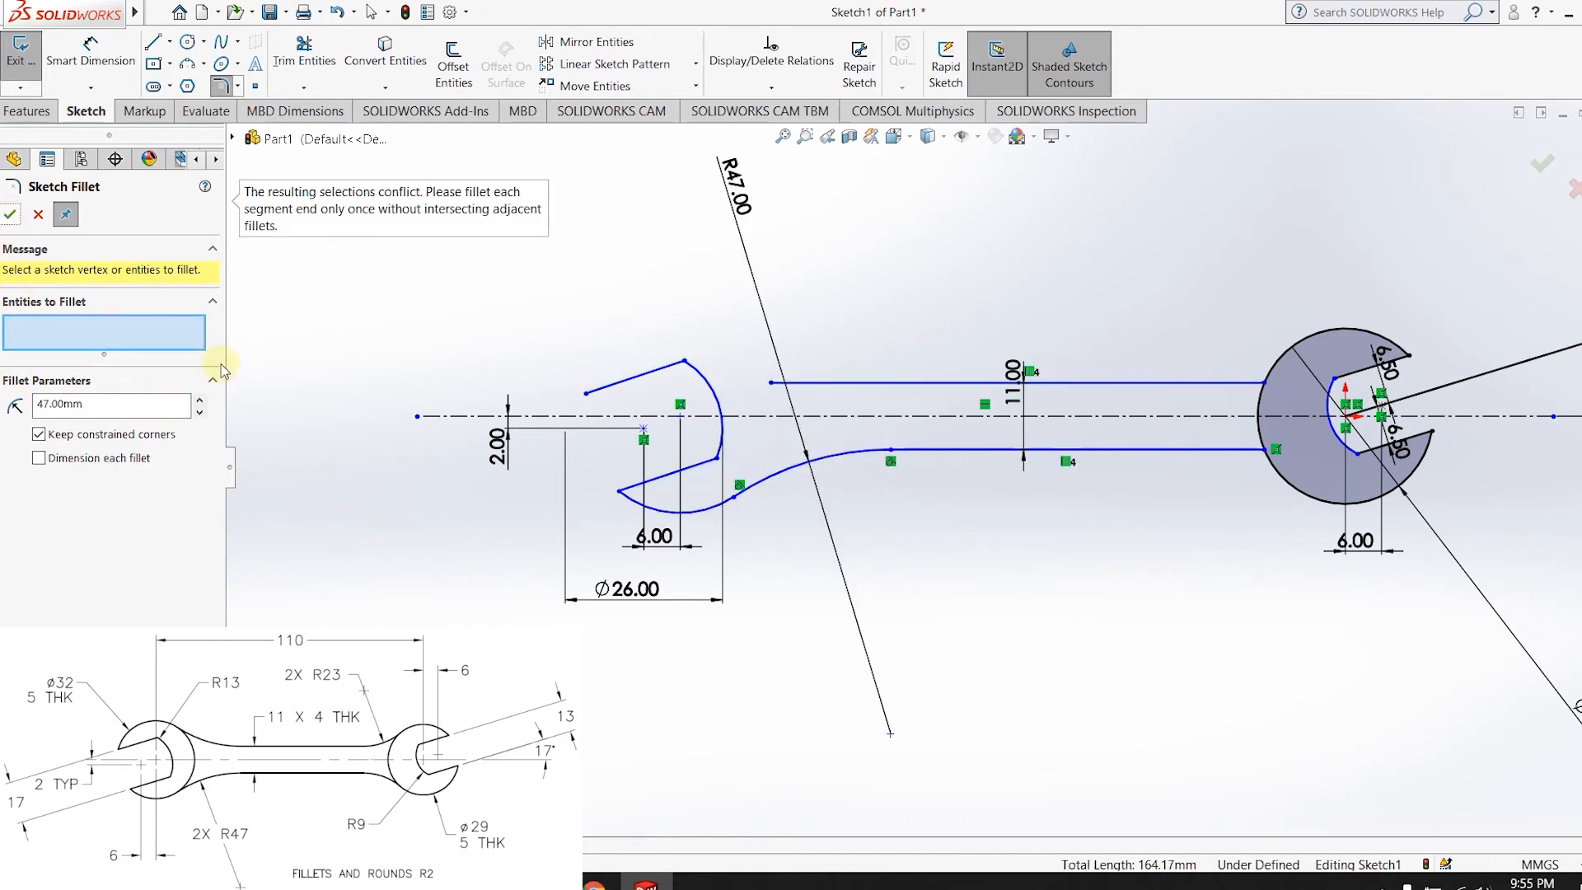
- Undo the 47 mm fillet at the 32 mm head and clear the selection
key("Escape")
key("ctrl+z")
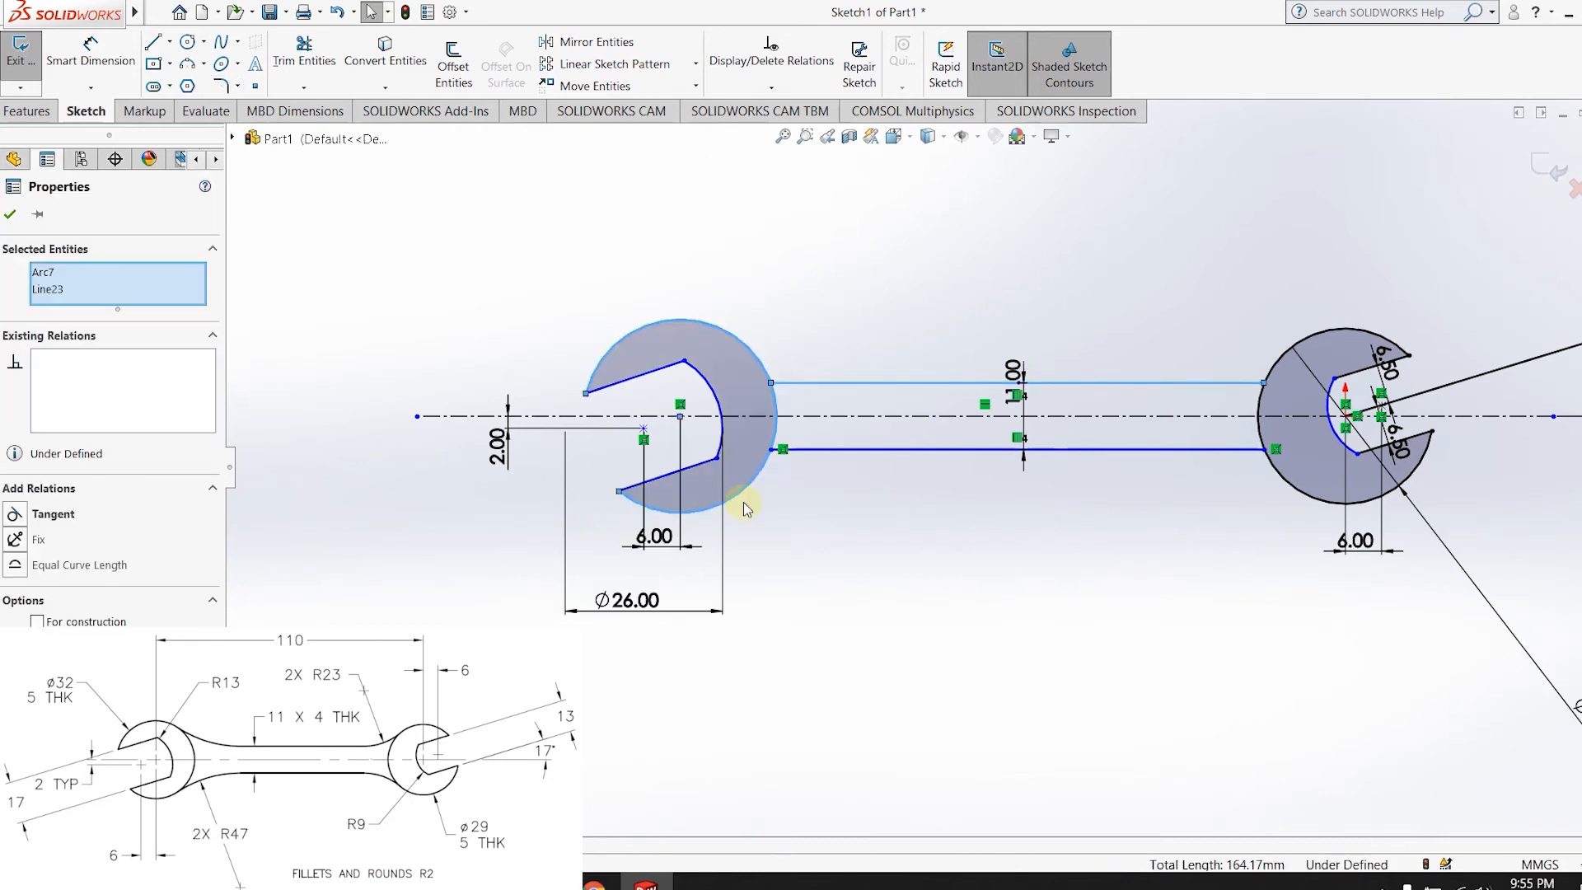
left_click(799, 499)
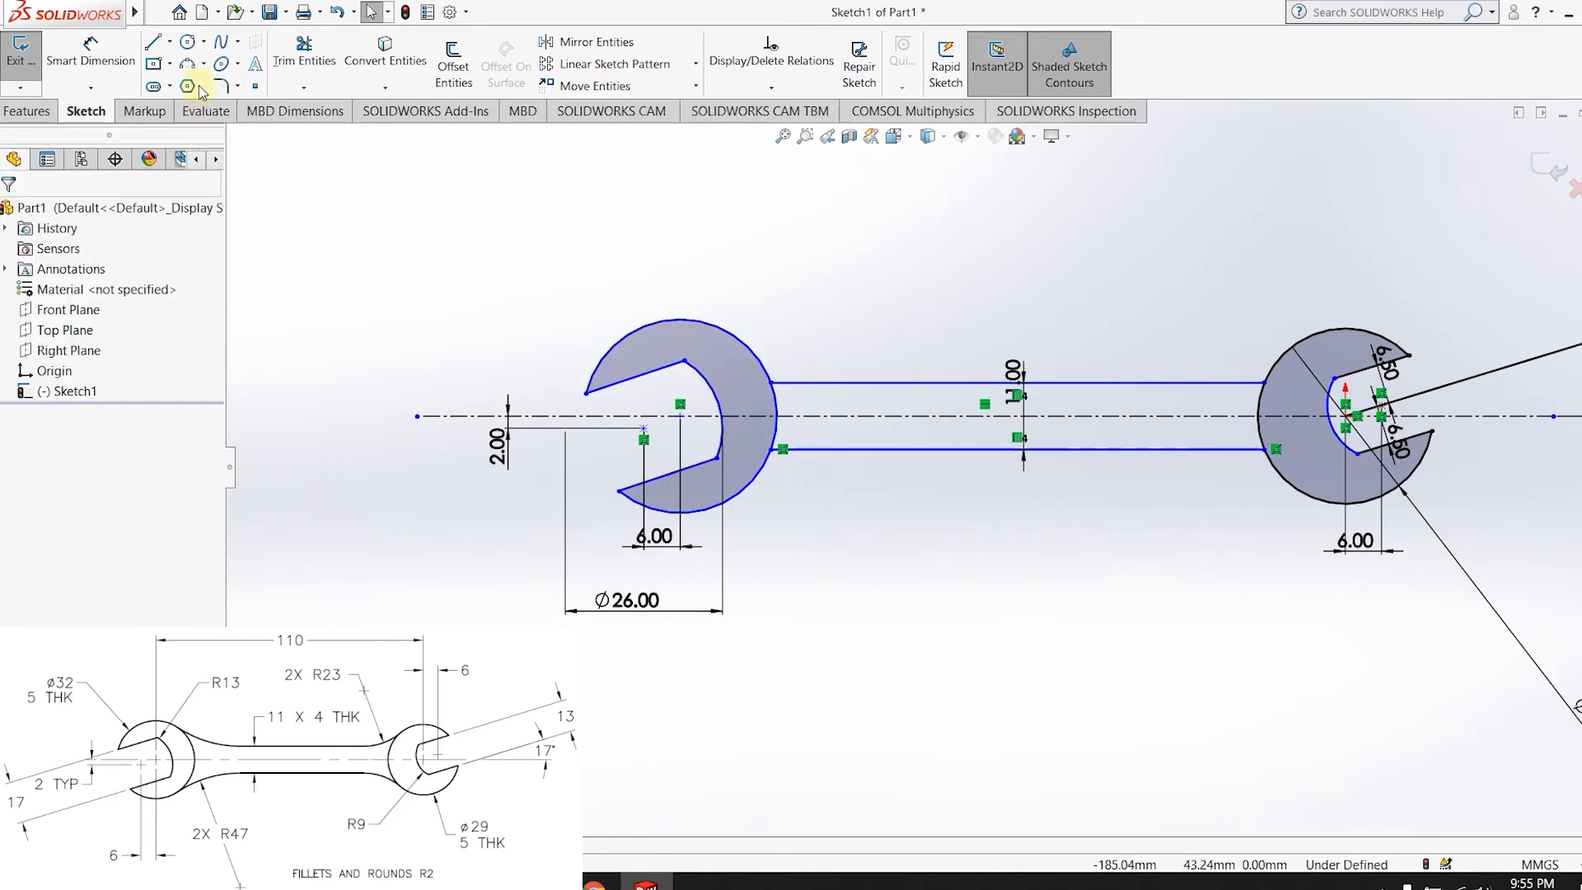
- Retry the 47 mm sketch fillet where the lower handle line meets the 32 mm head
left_click(238, 86)
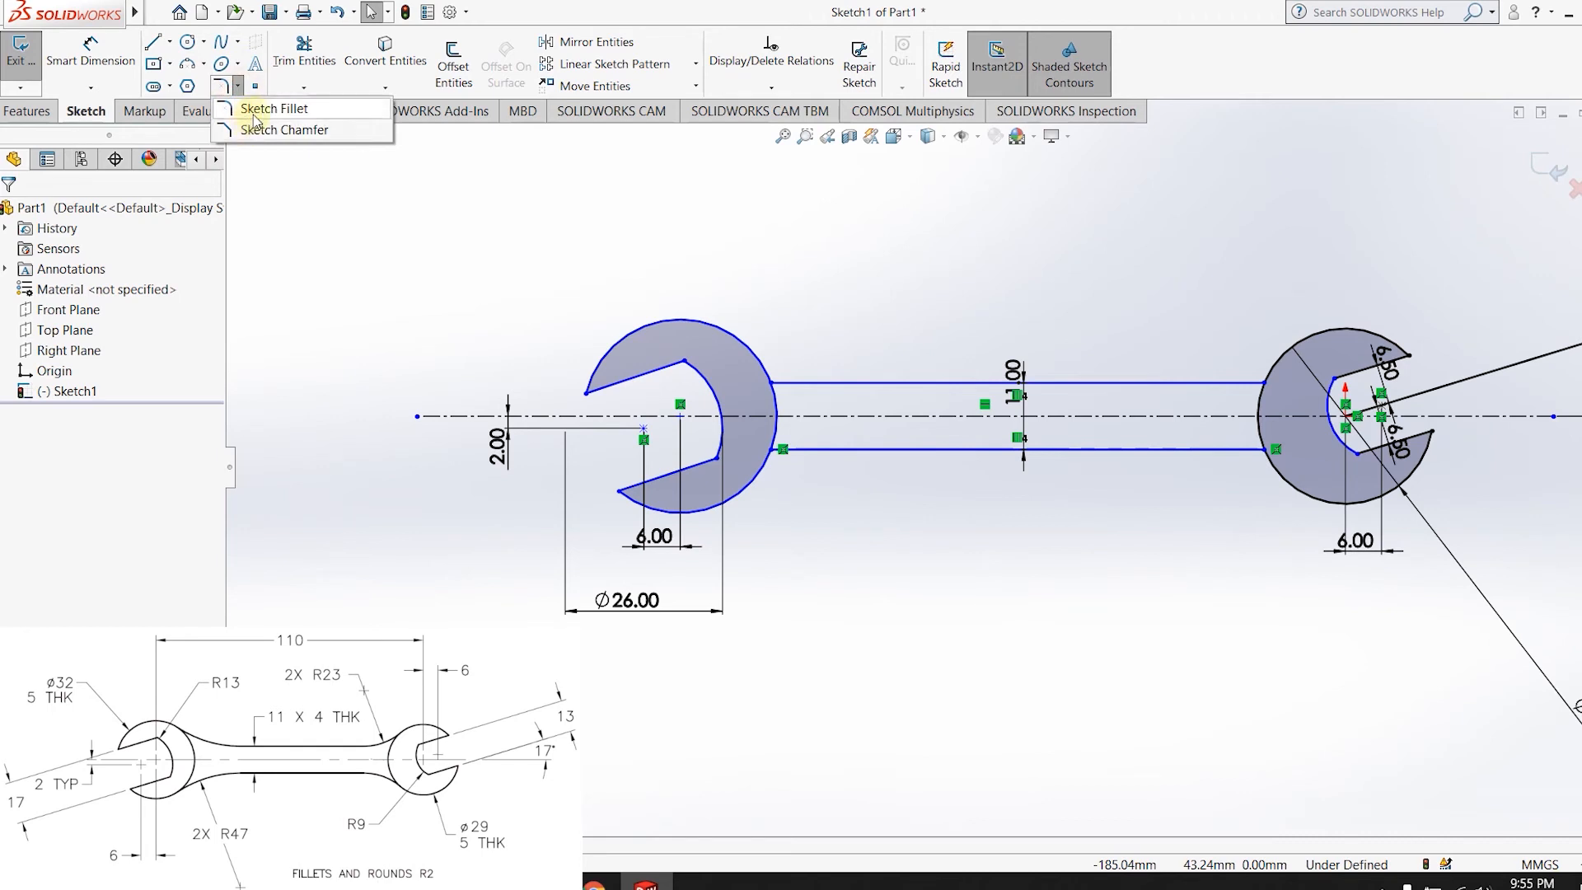
left_click(272, 108)
left_click(804, 450)
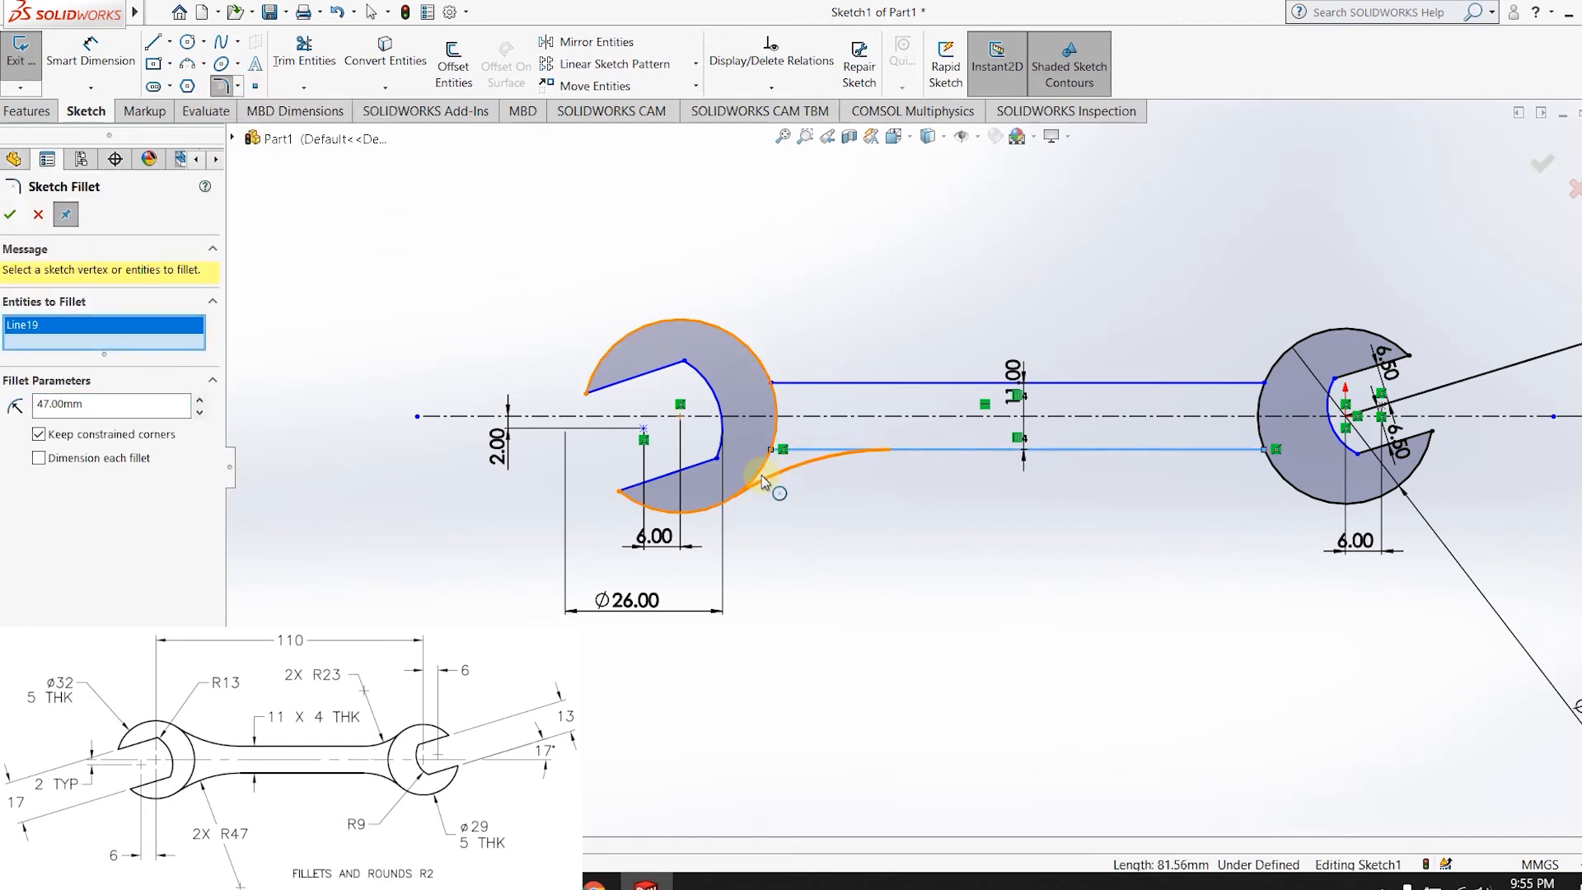
left_click(765, 483)
left_click(917, 458)
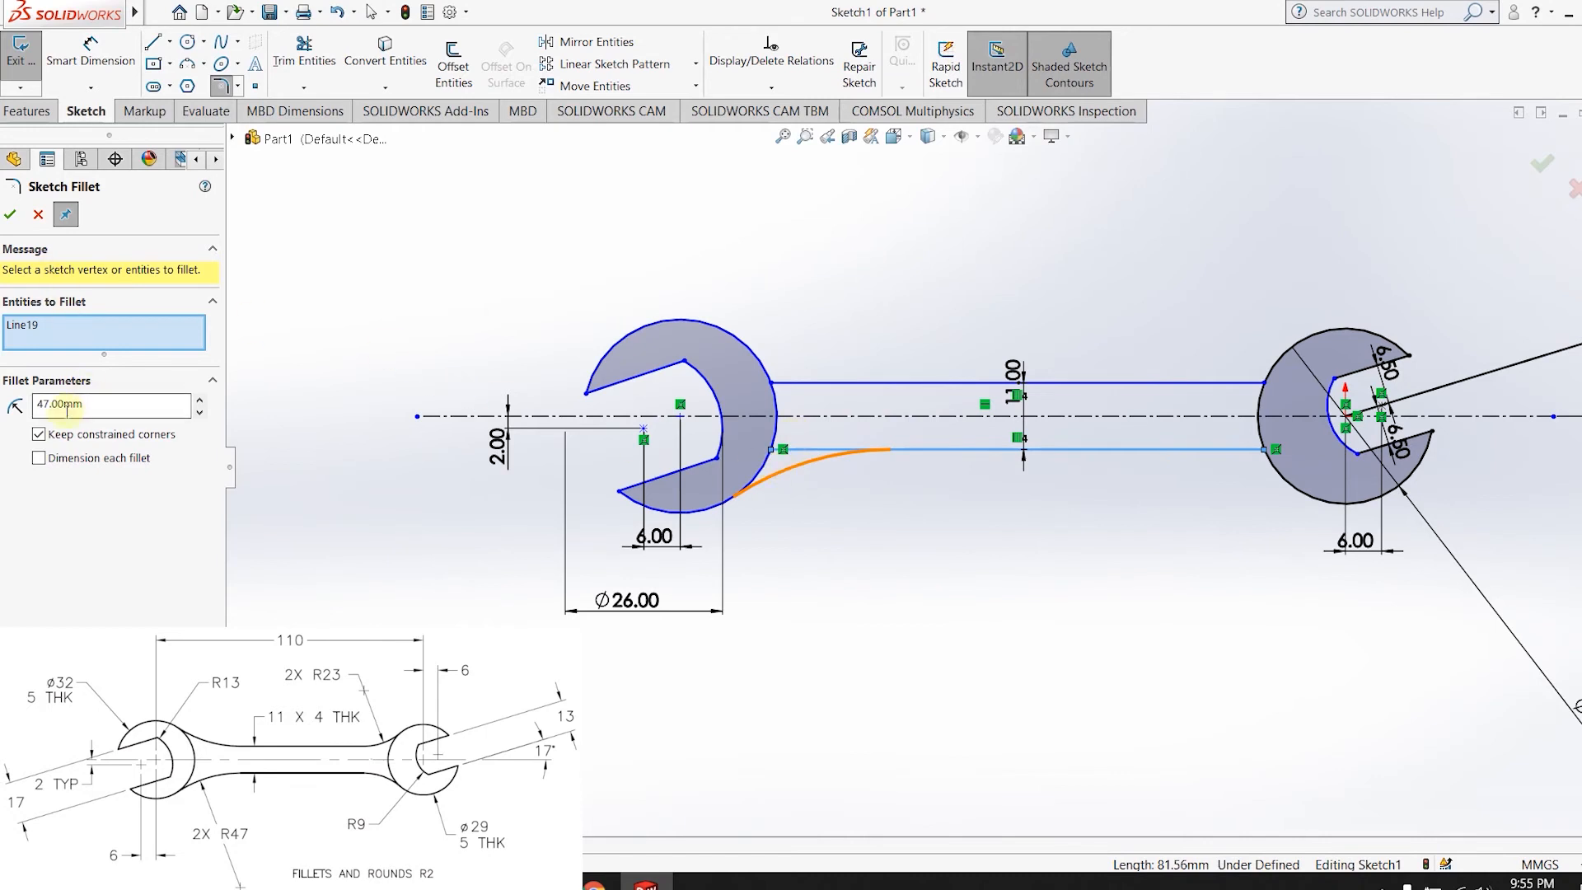
left_click(9, 216)
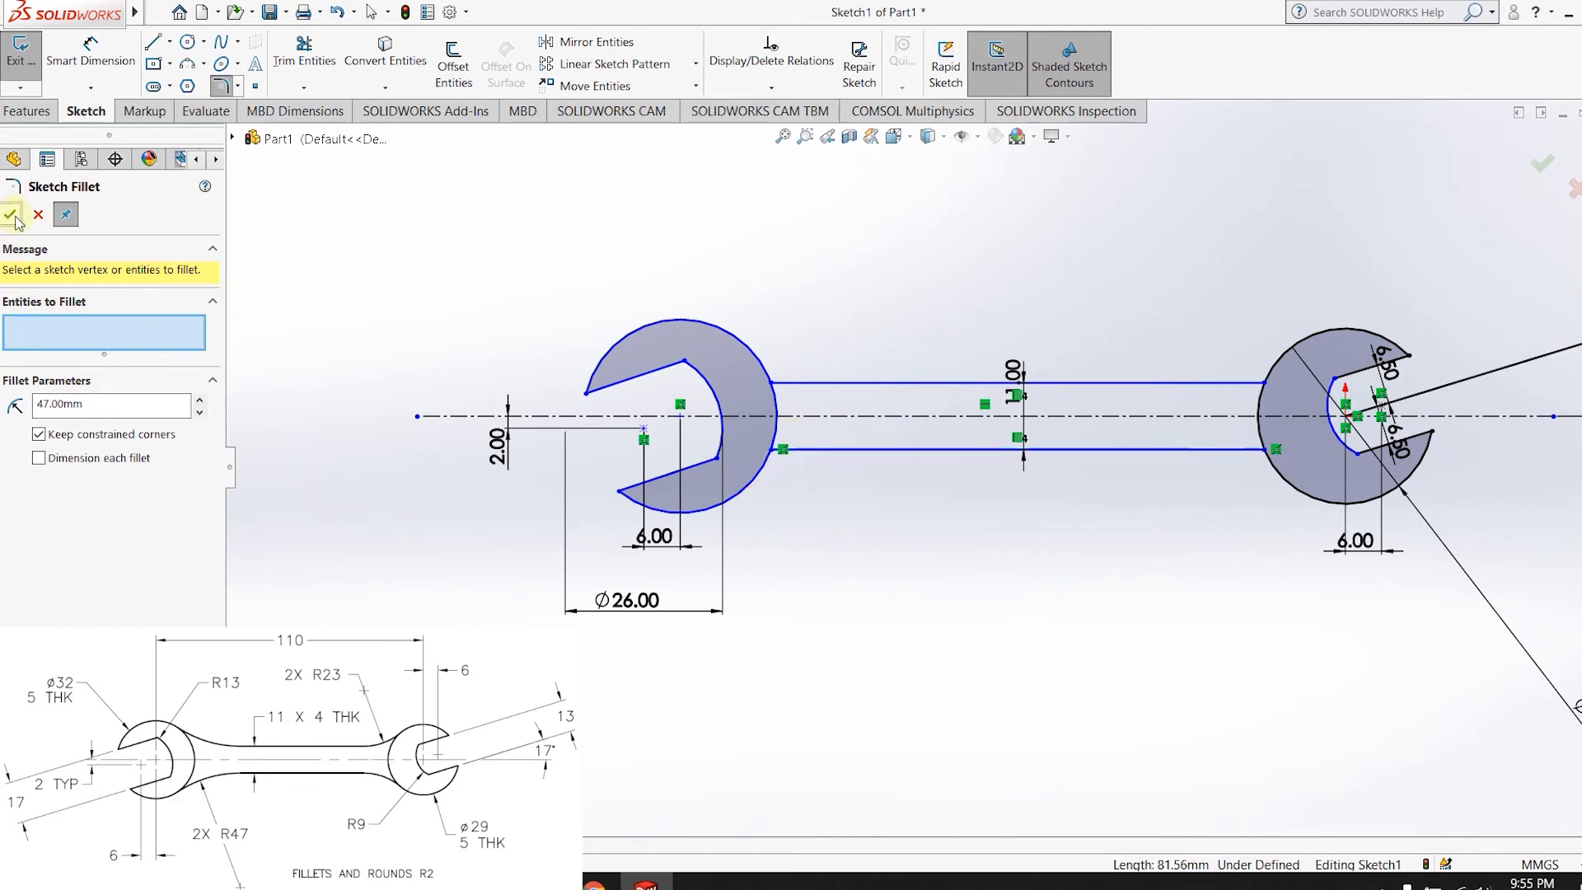
left_click(10, 216)
left_click(238, 86)
left_click(203, 63)
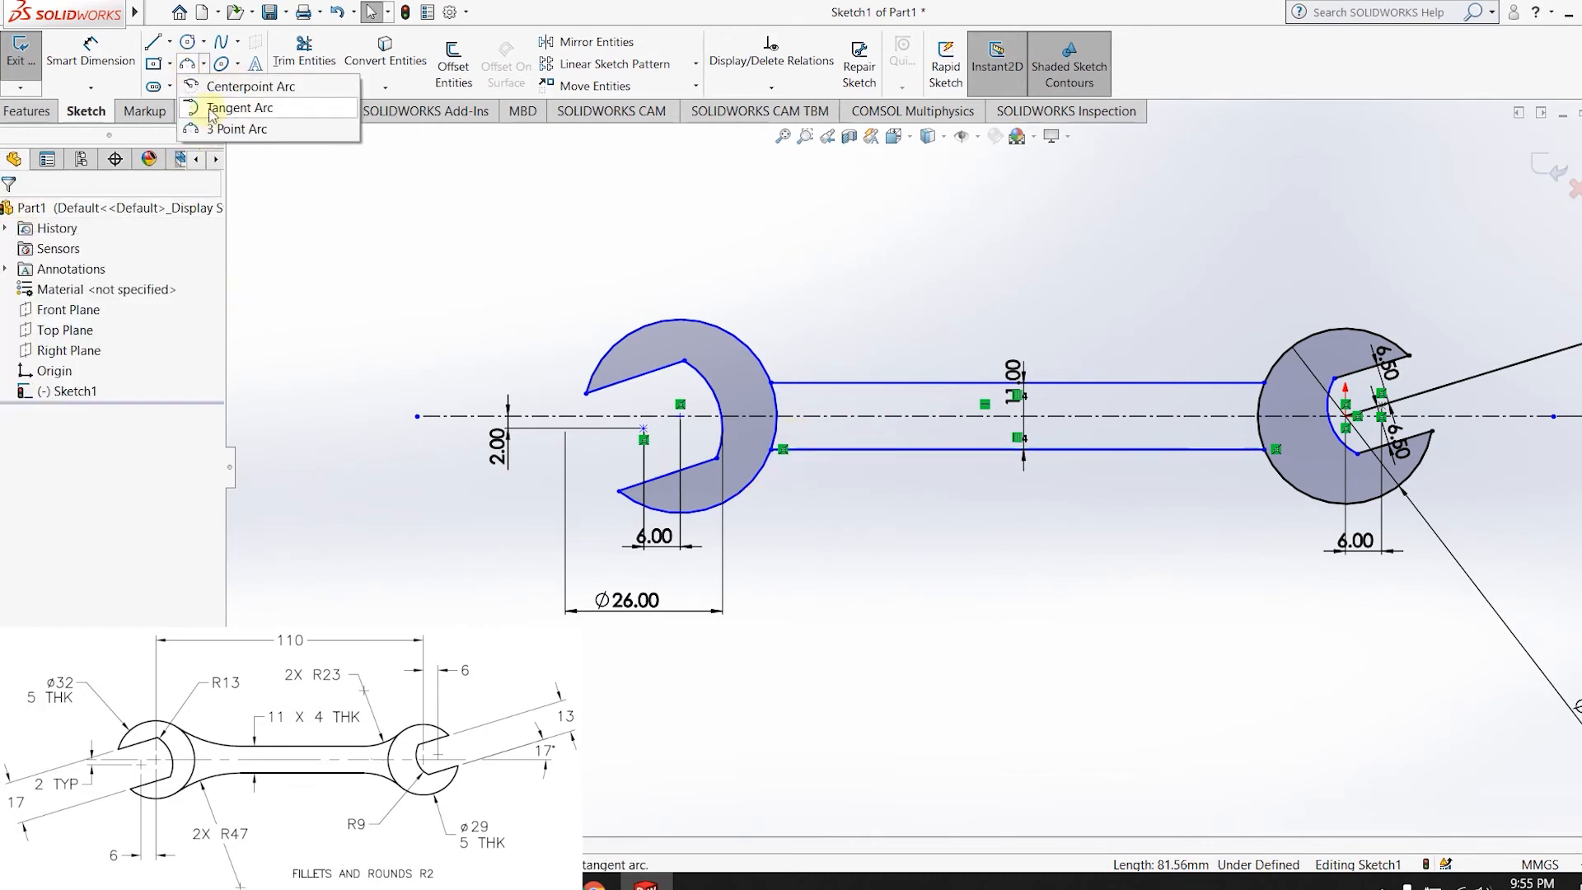
left_click(317, 222)
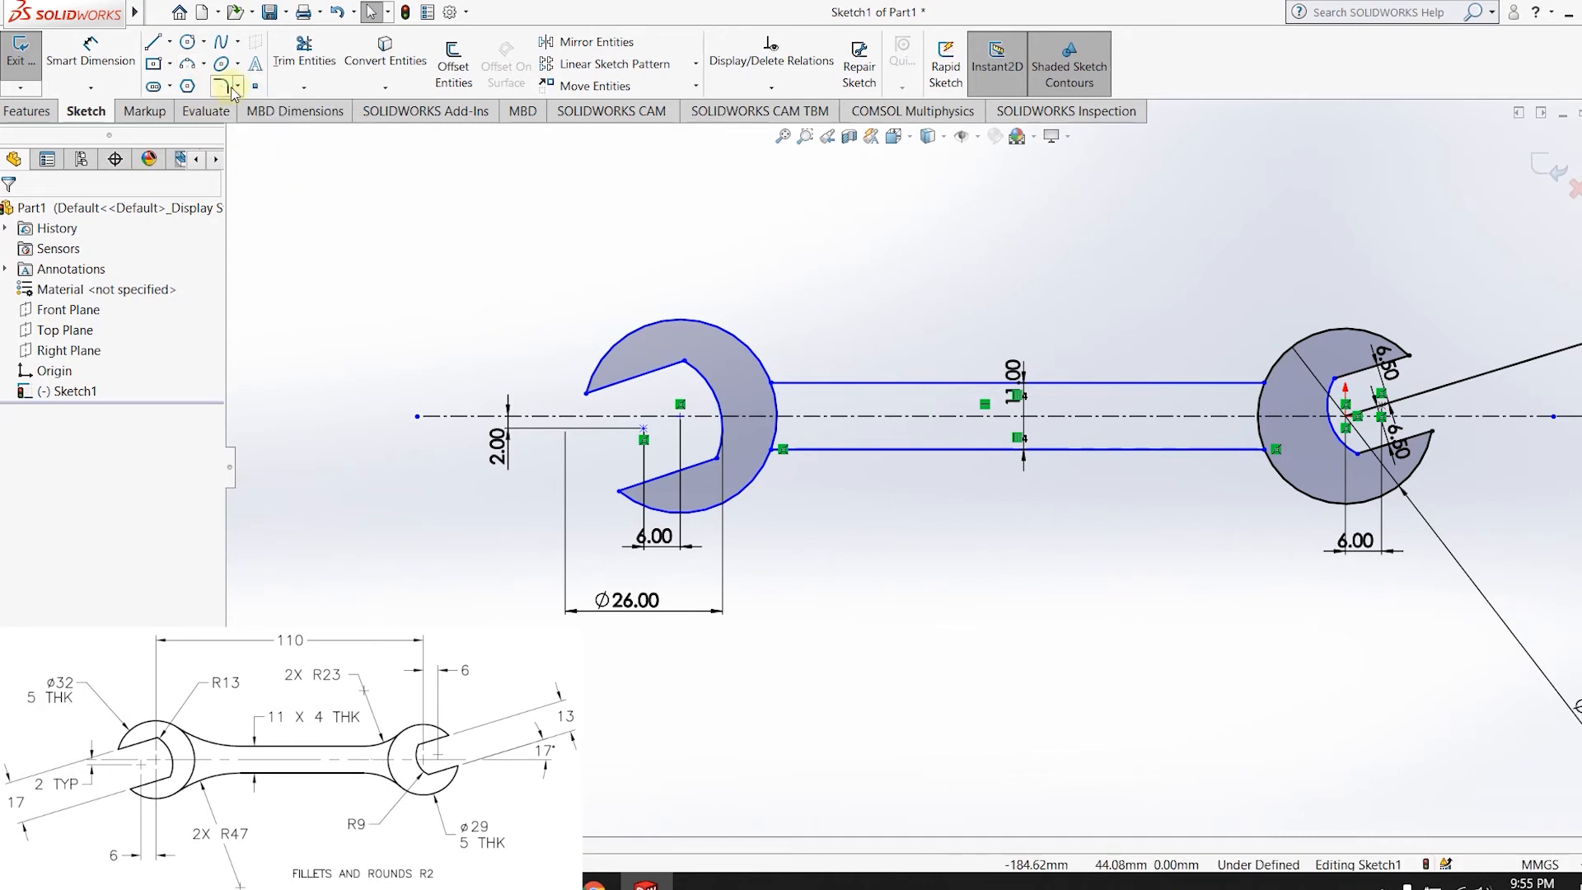
left_click(154, 48)
left_click(782, 449)
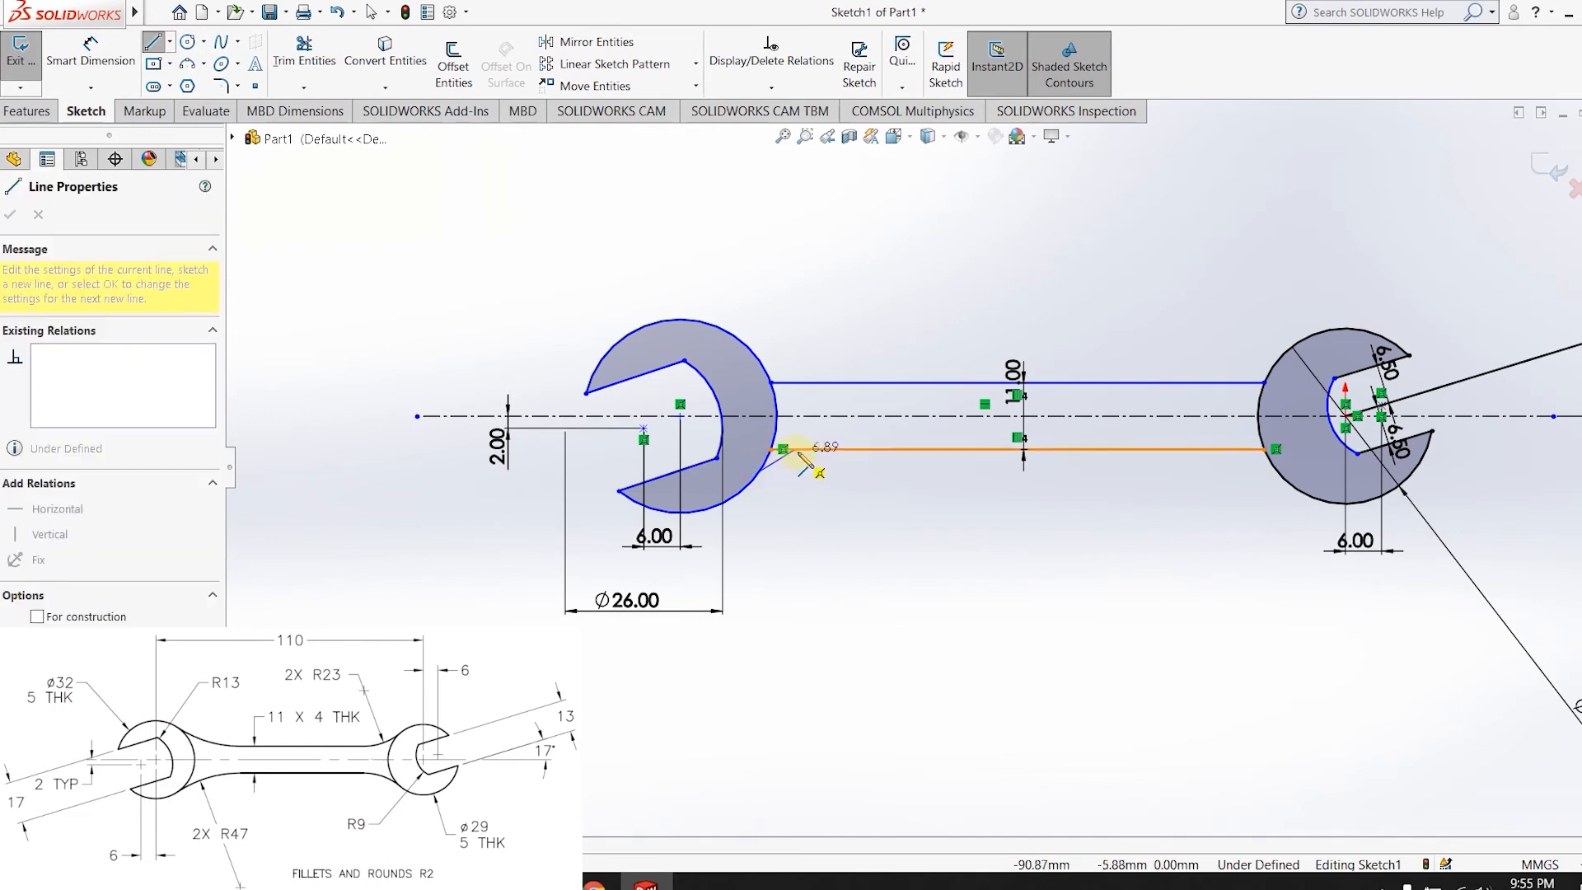
key("Escape")
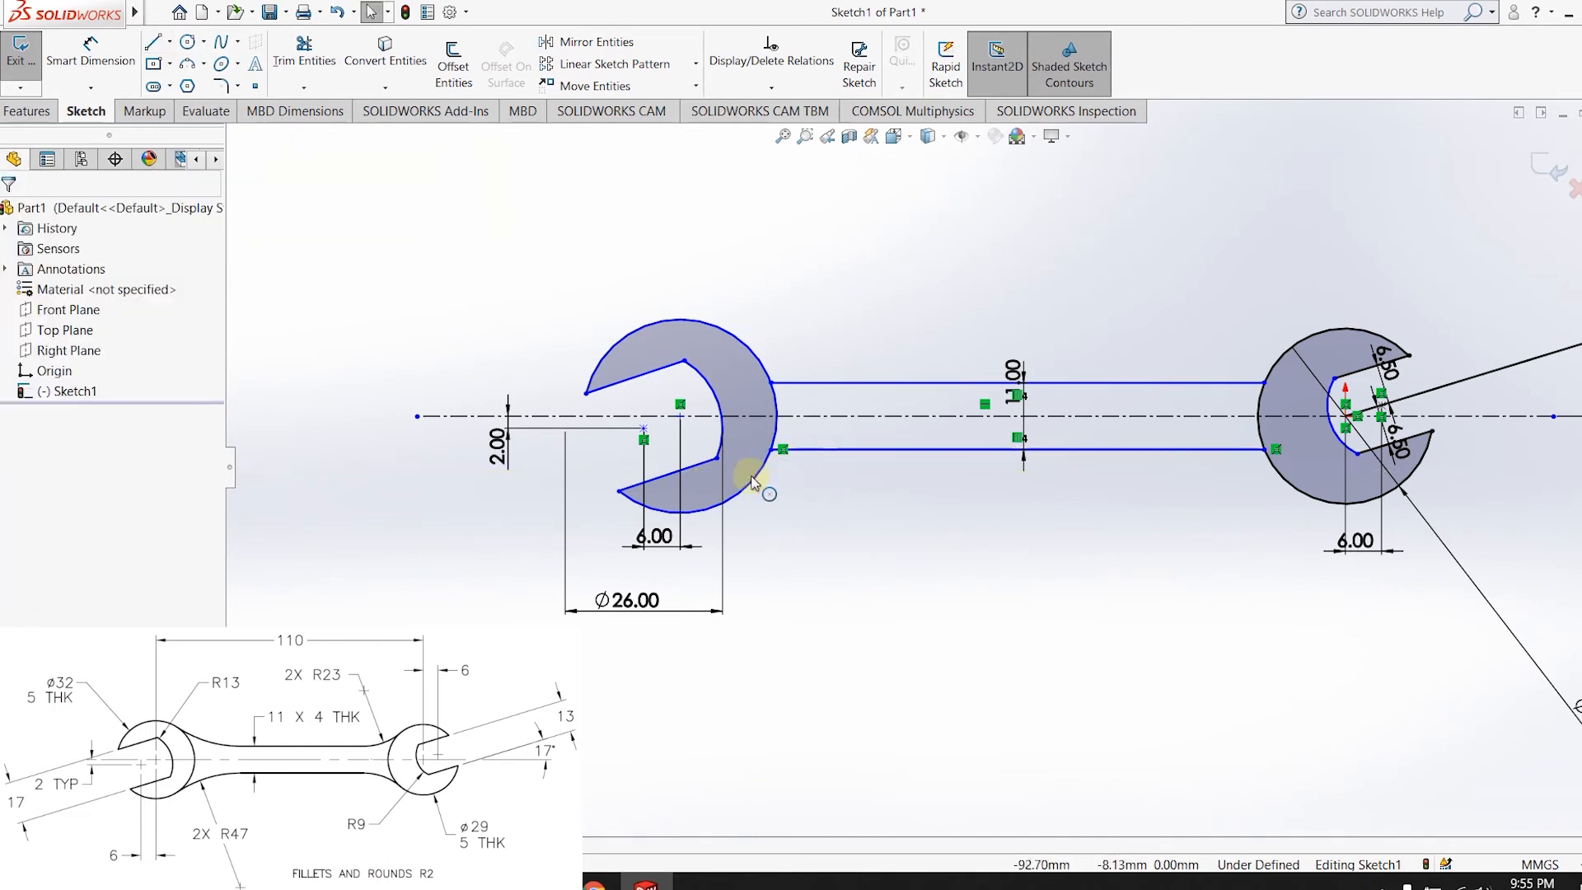
- Draw a full circle from the 32 mm head's centre, coincident with its outer arc, to close the jaw opening
scroll(610, 427, "down", 3)
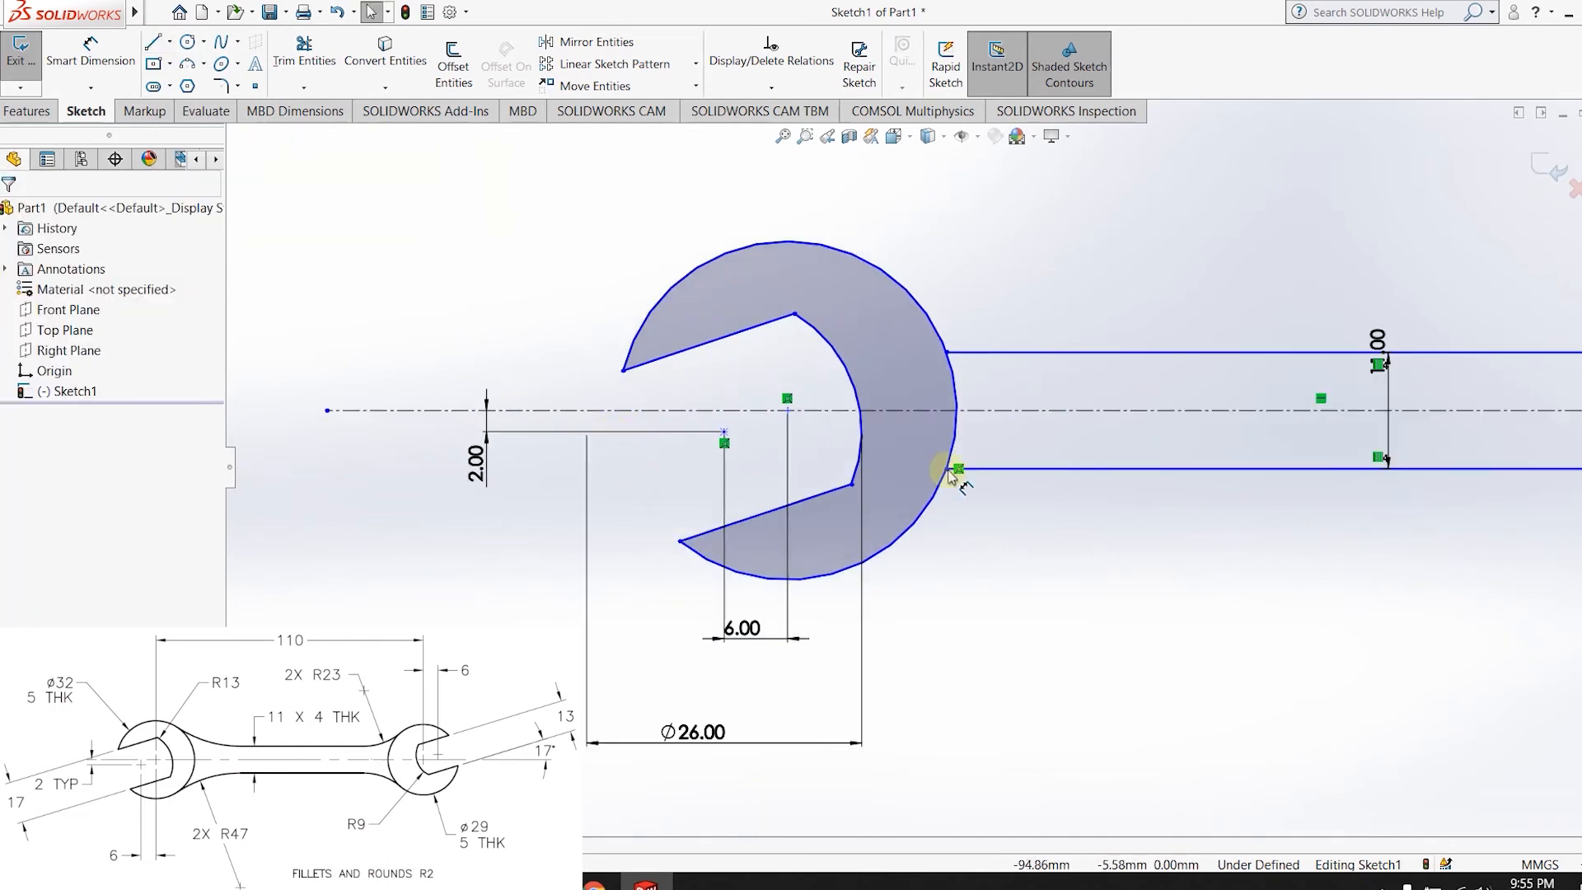
left_click(188, 42)
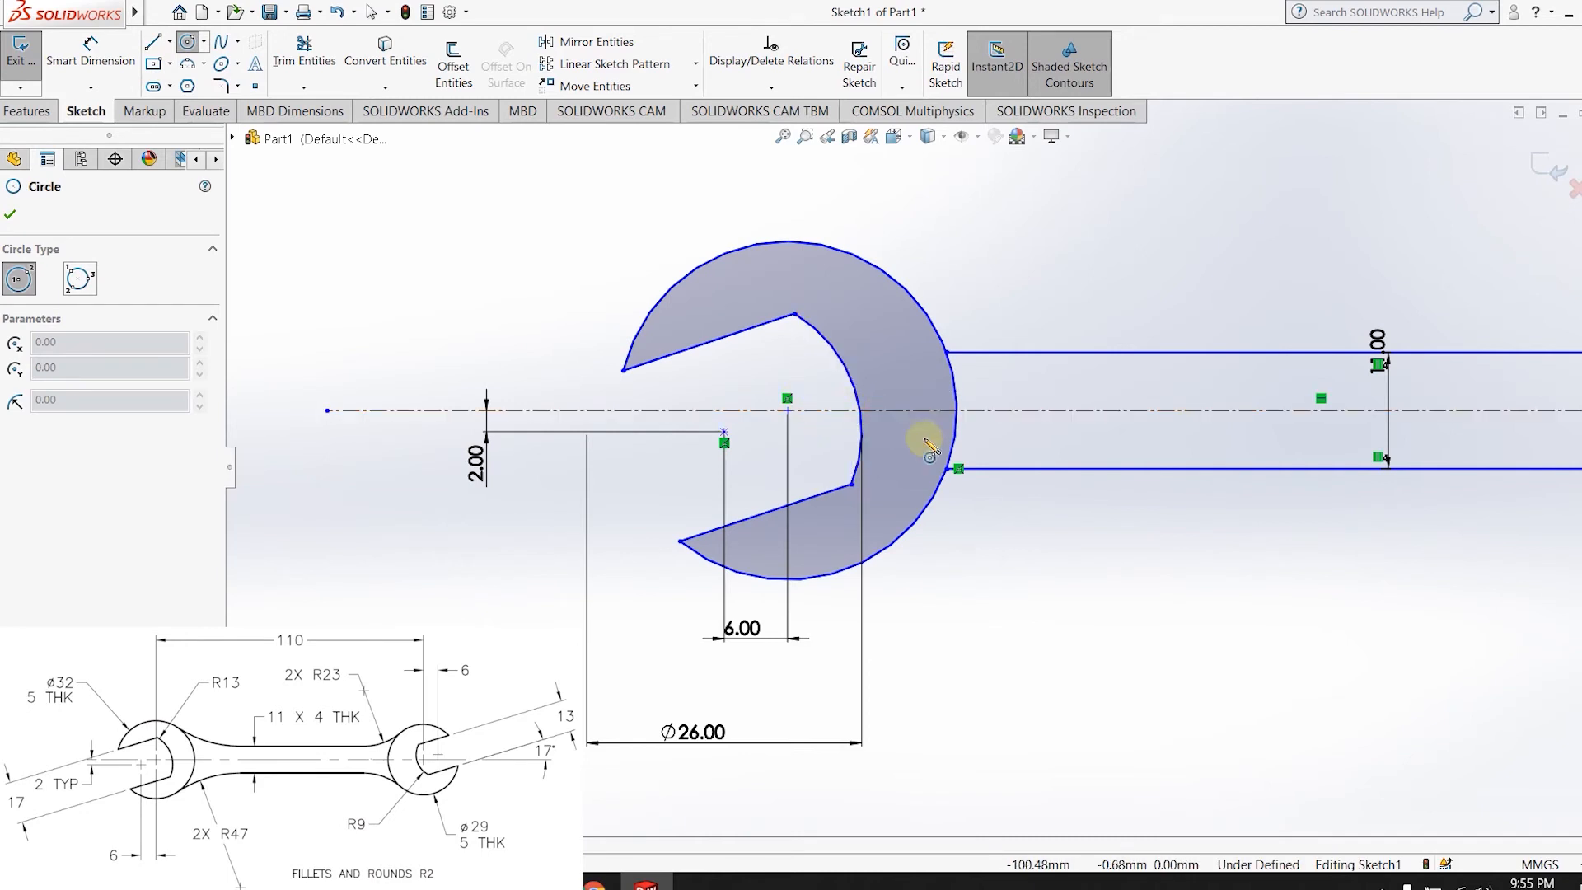
left_click(788, 409)
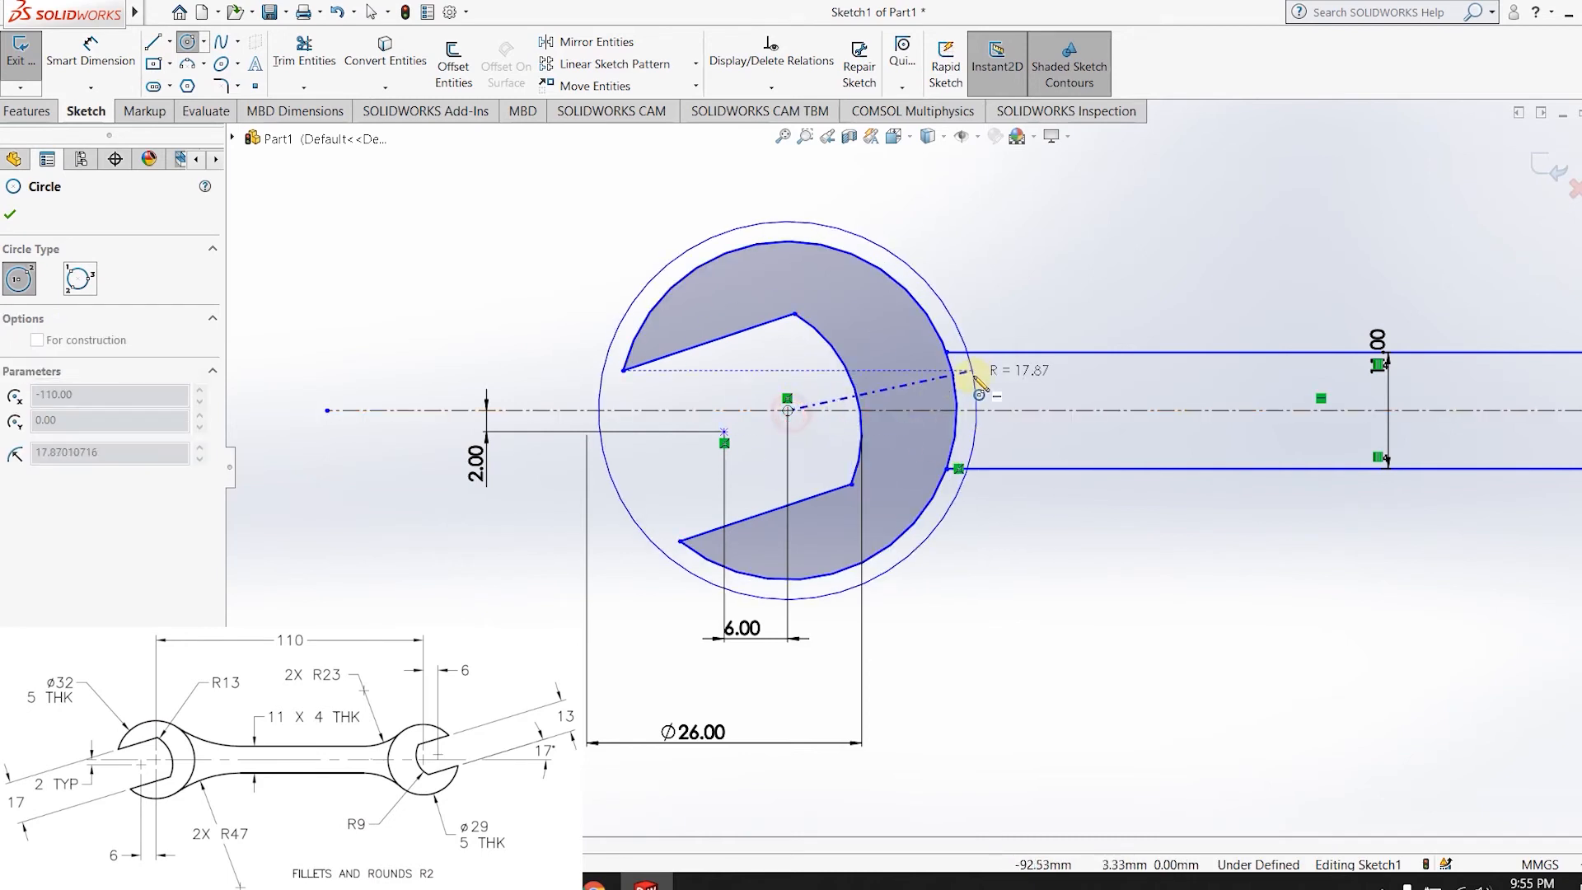
left_click(957, 388)
key("Escape")
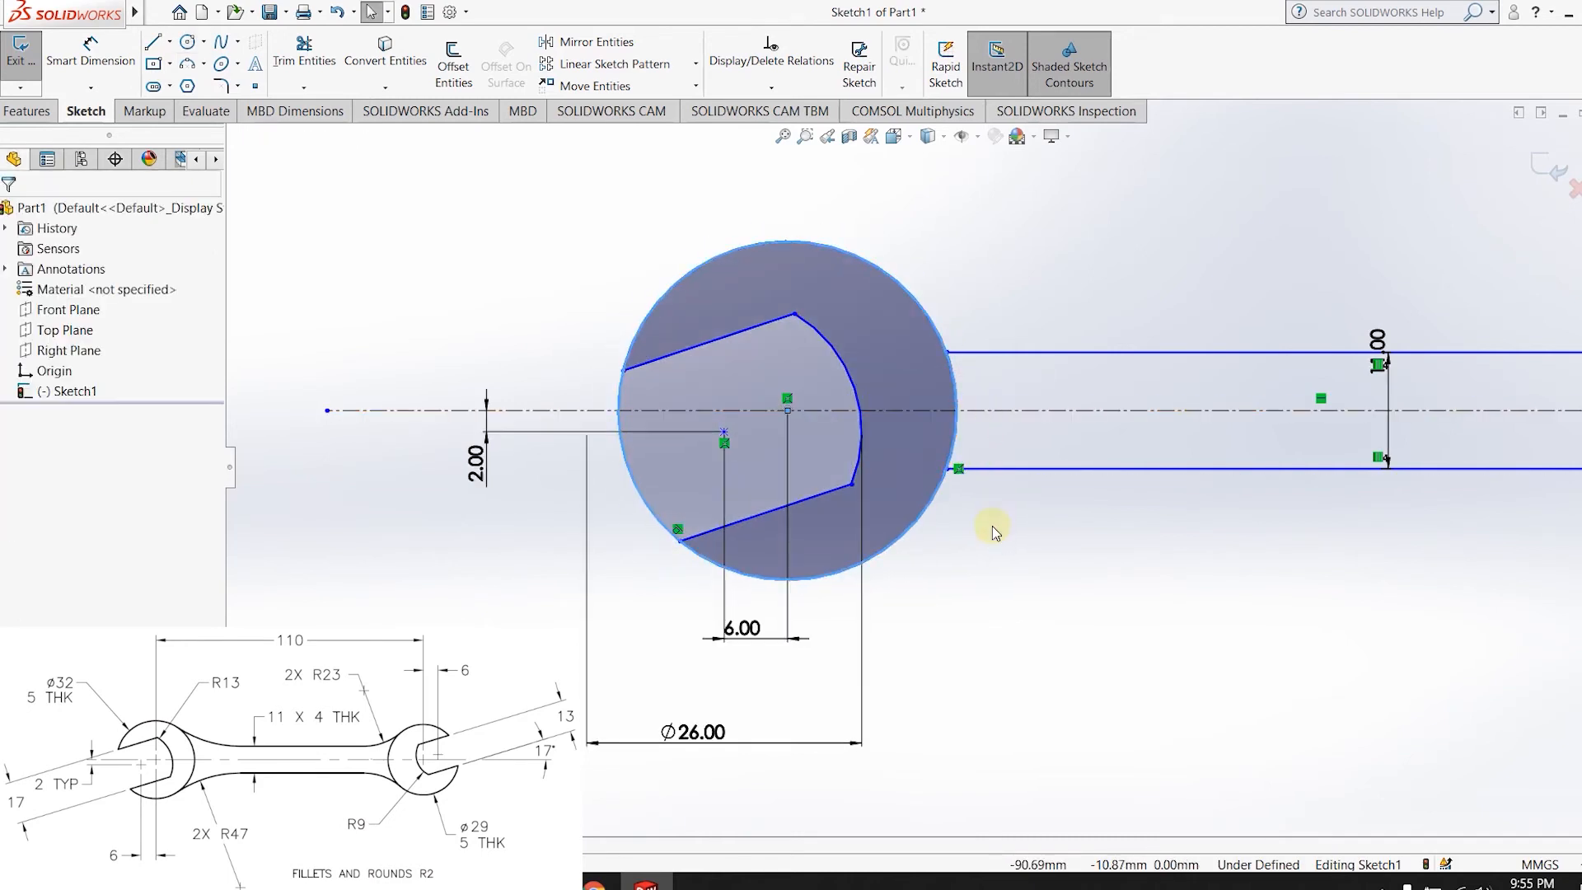
- Draw a full circle of 14.50 mm radius from the origin over the 29 mm head's outer arc
scroll(956, 504, "down", 2)
scroll(1285, 494, "up", 5)
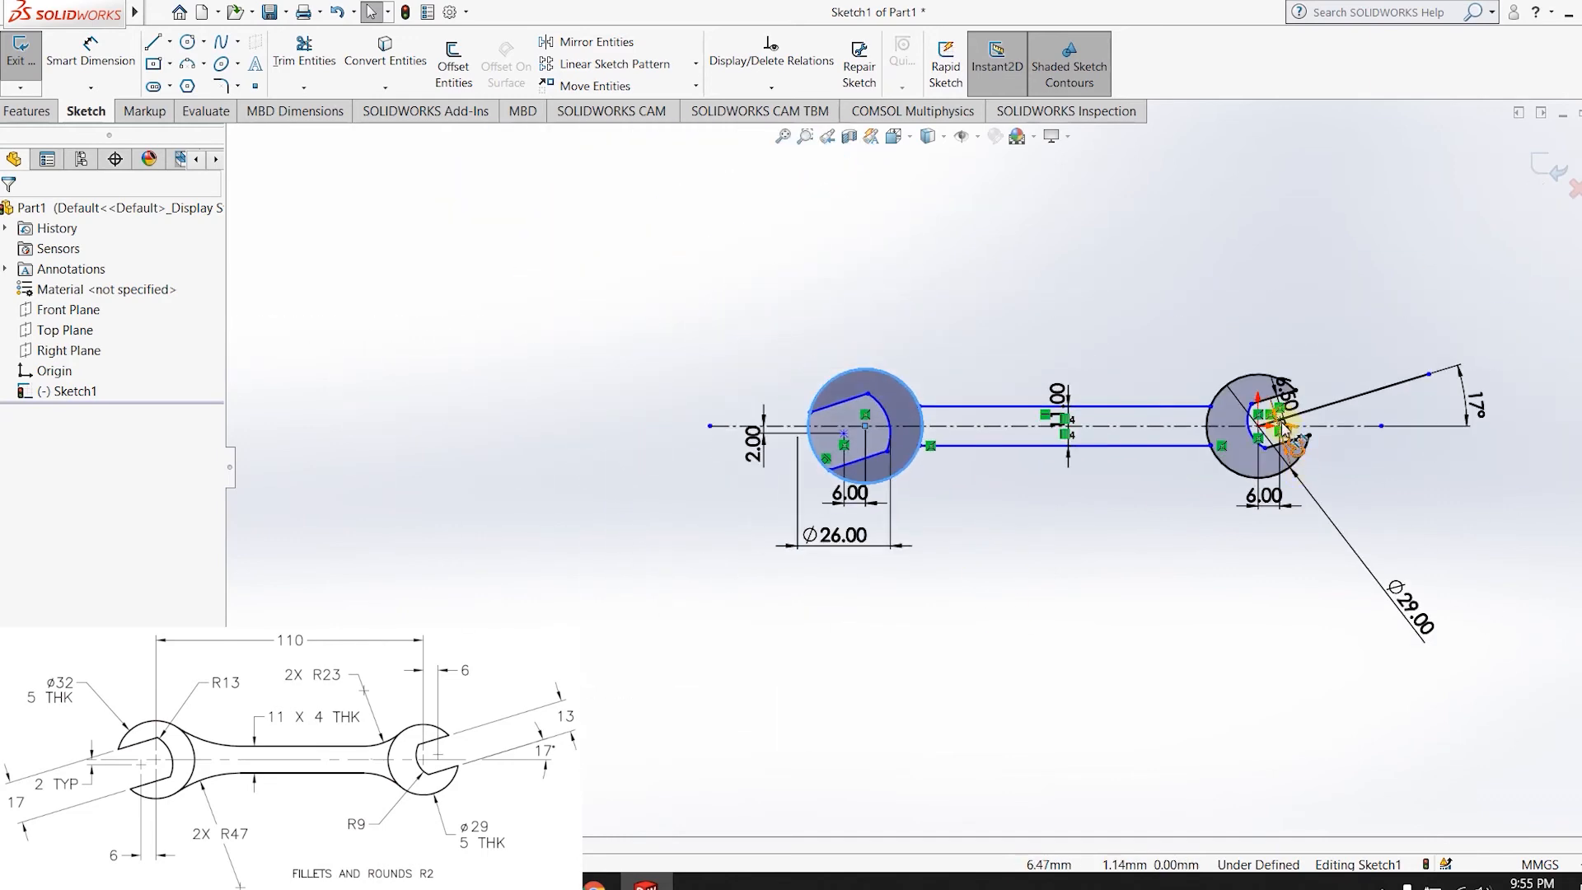
scroll(1284, 427, "down", 3)
left_click(1179, 437)
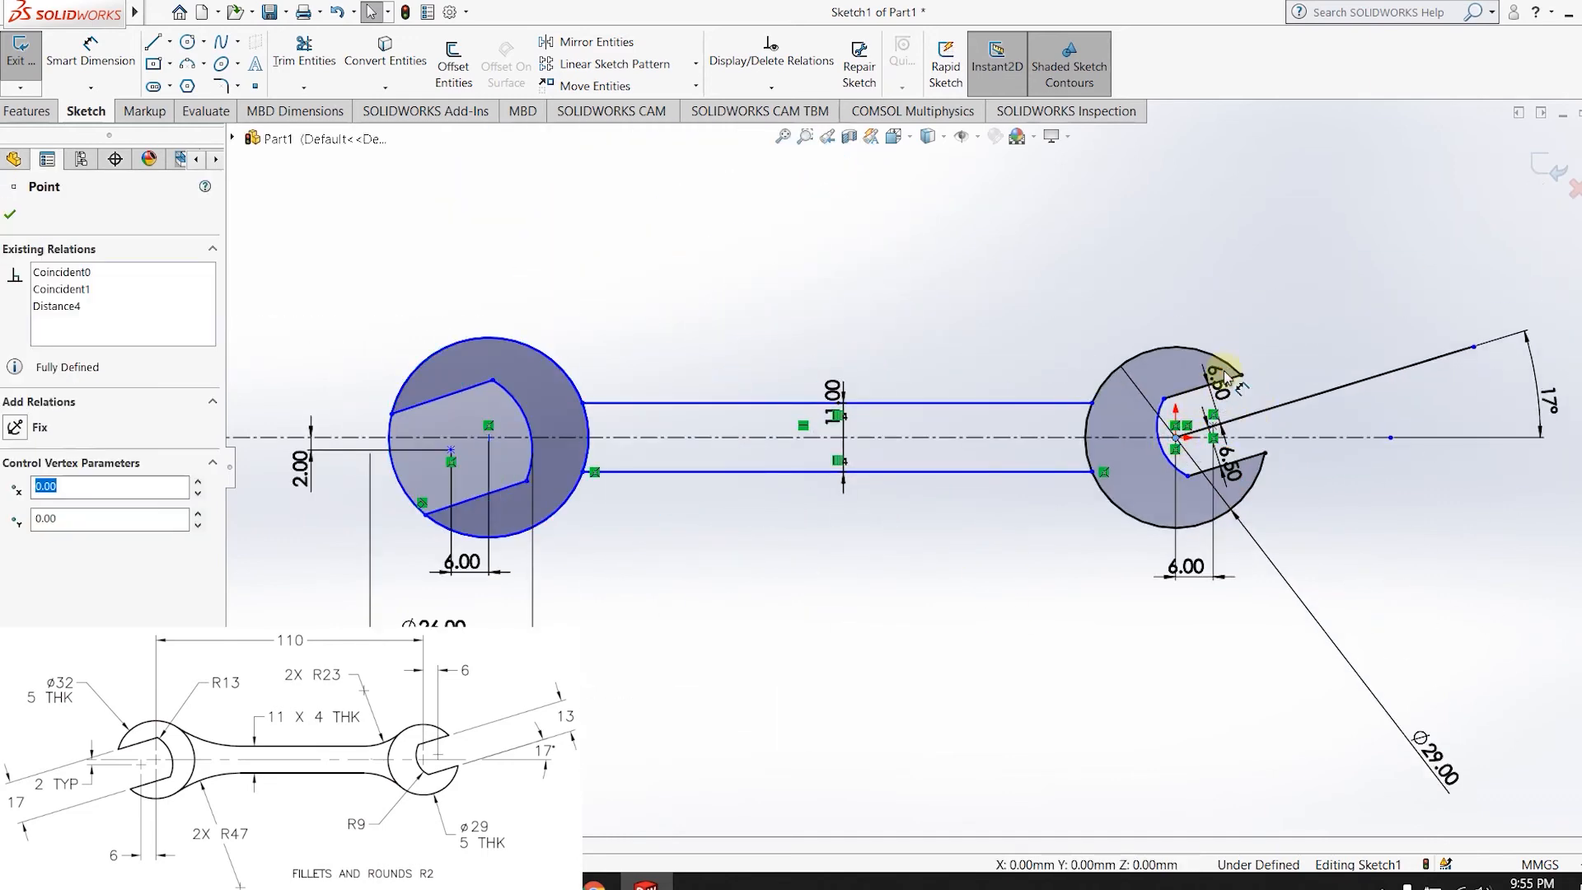
left_click(189, 42)
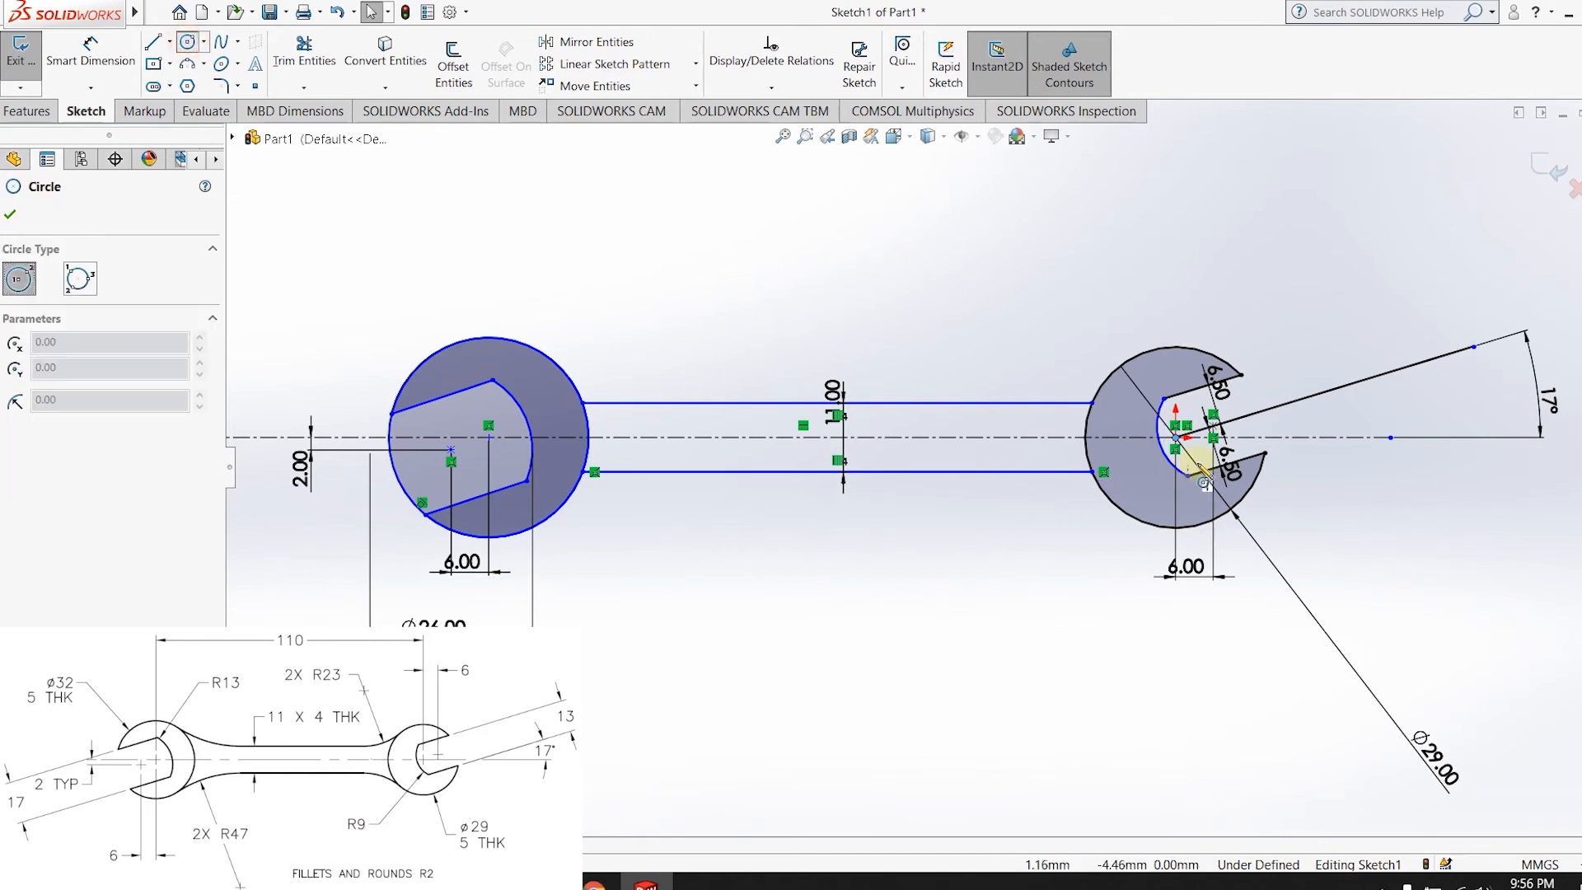
left_click(1176, 437)
left_click(1194, 351)
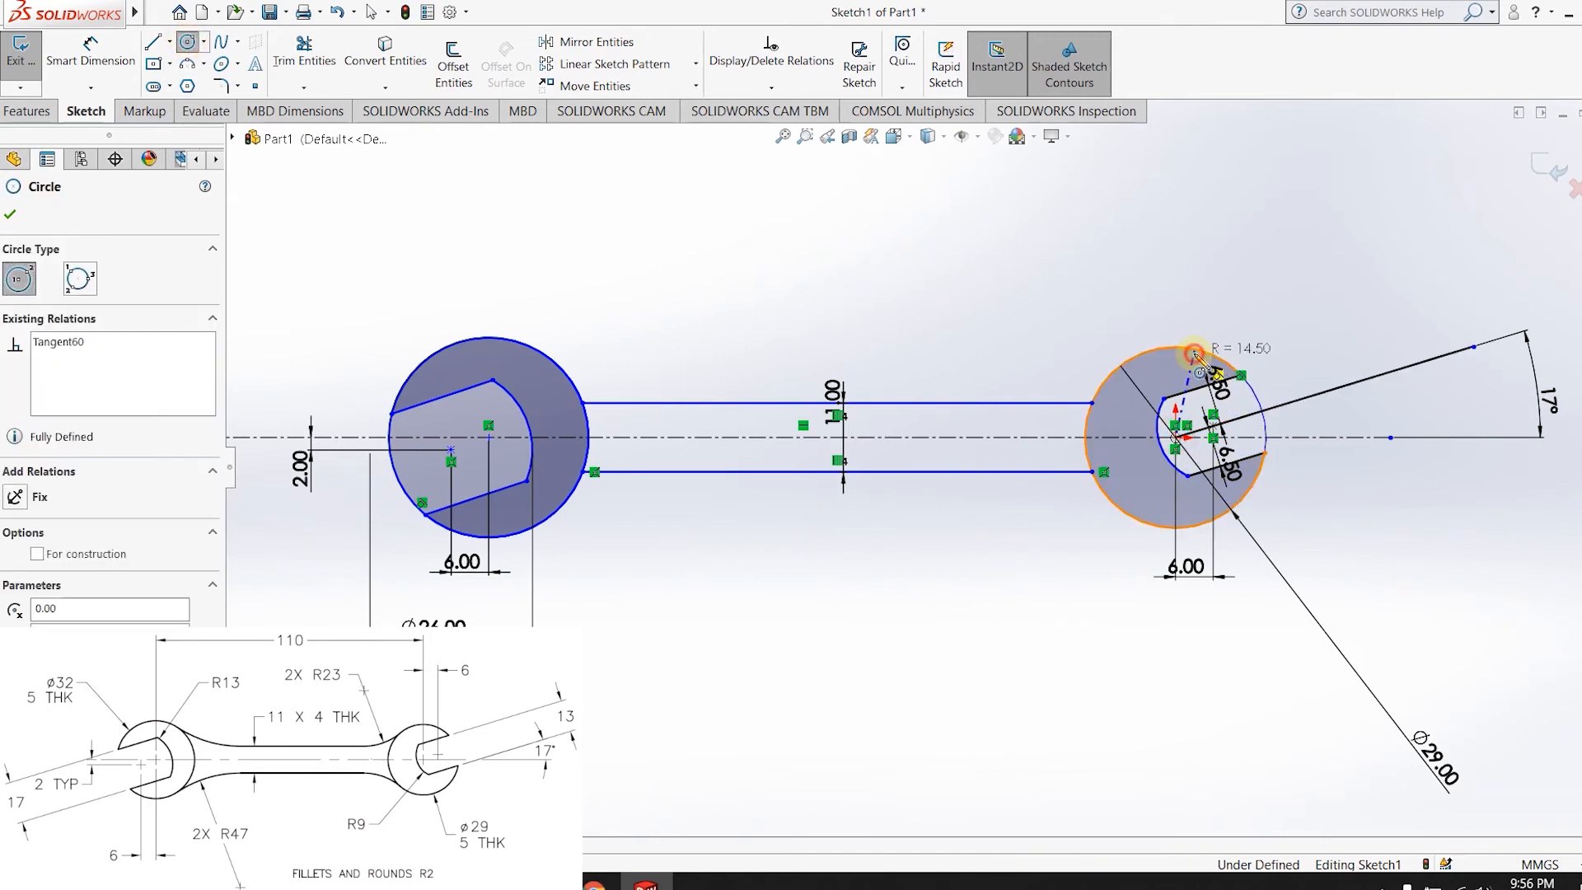
key("Escape")
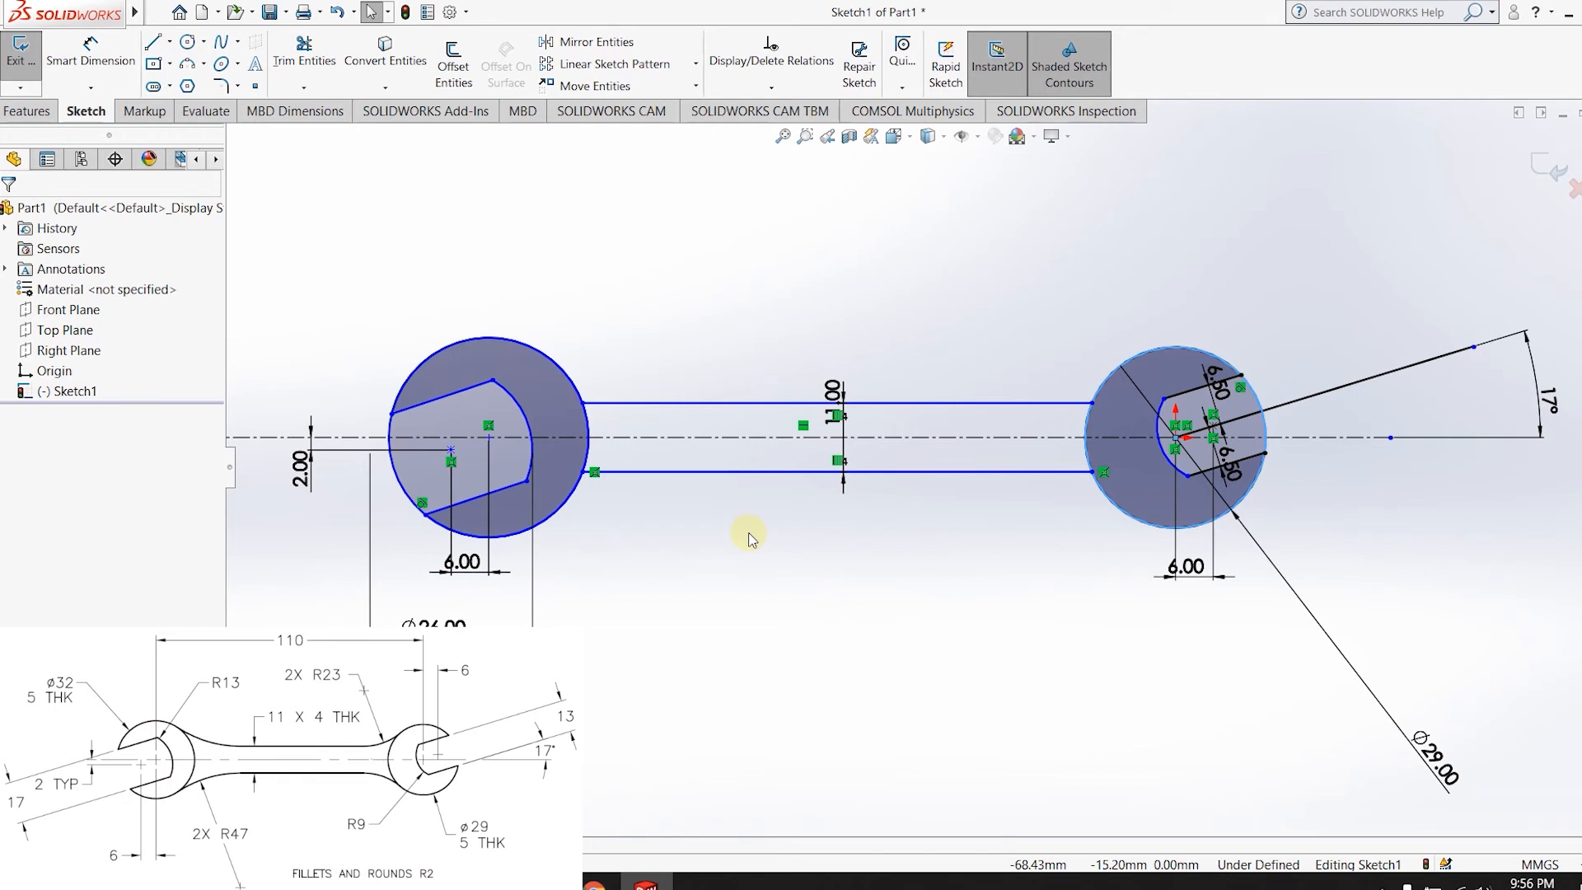
- Add a 47 mm sketch fillet between the lower handle line and the 32 mm head's circle, accepting deletion of the corner's relations
scroll(527, 503, "down", 2)
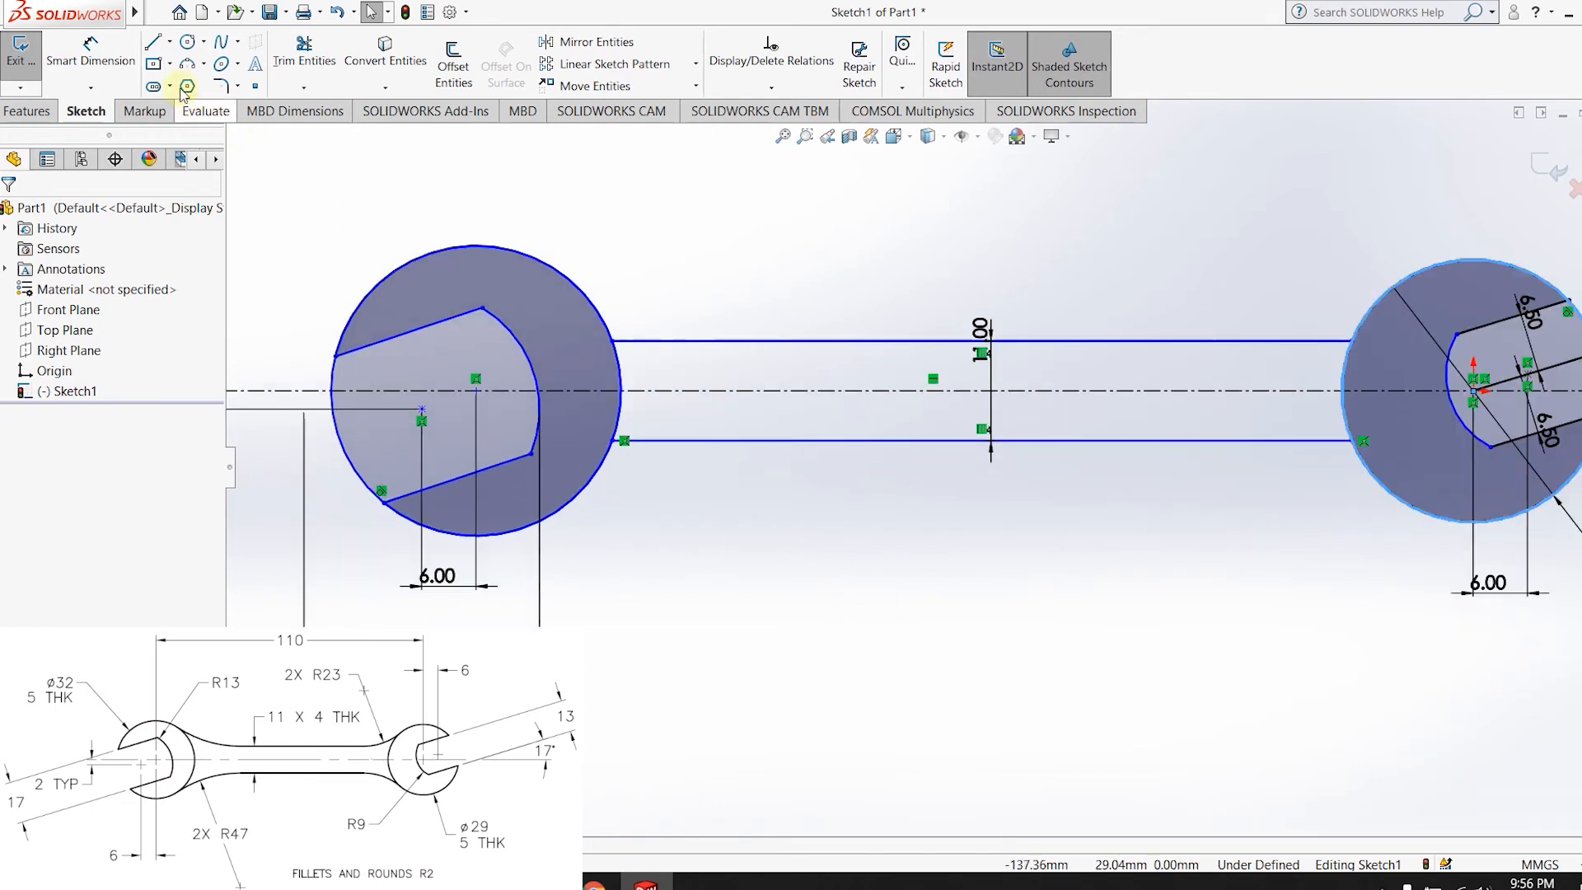
left_click(158, 11)
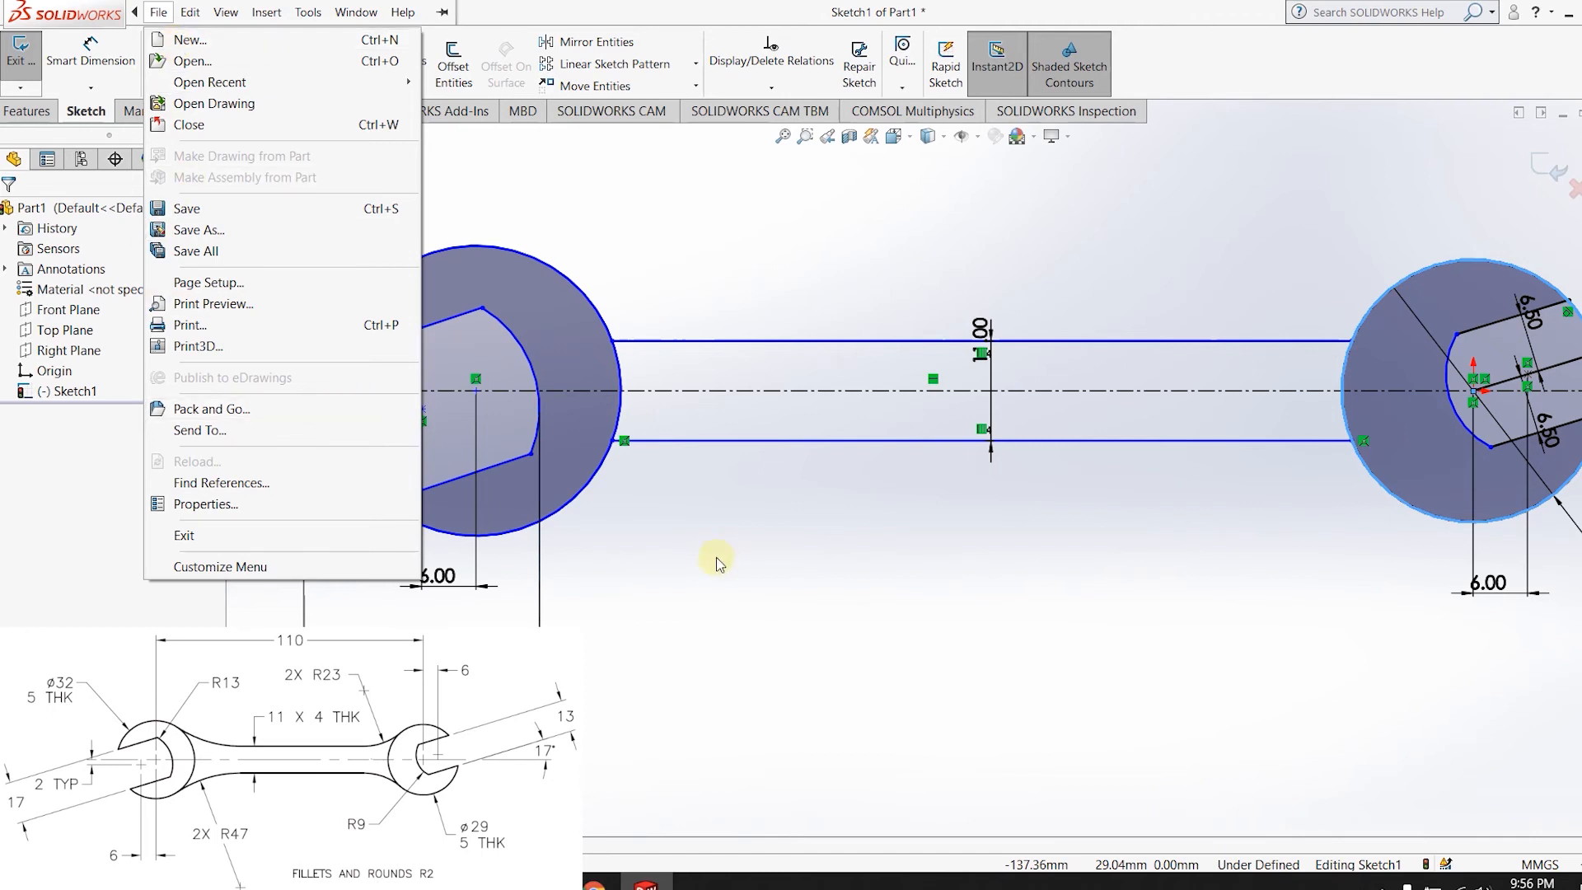
left_click(706, 580)
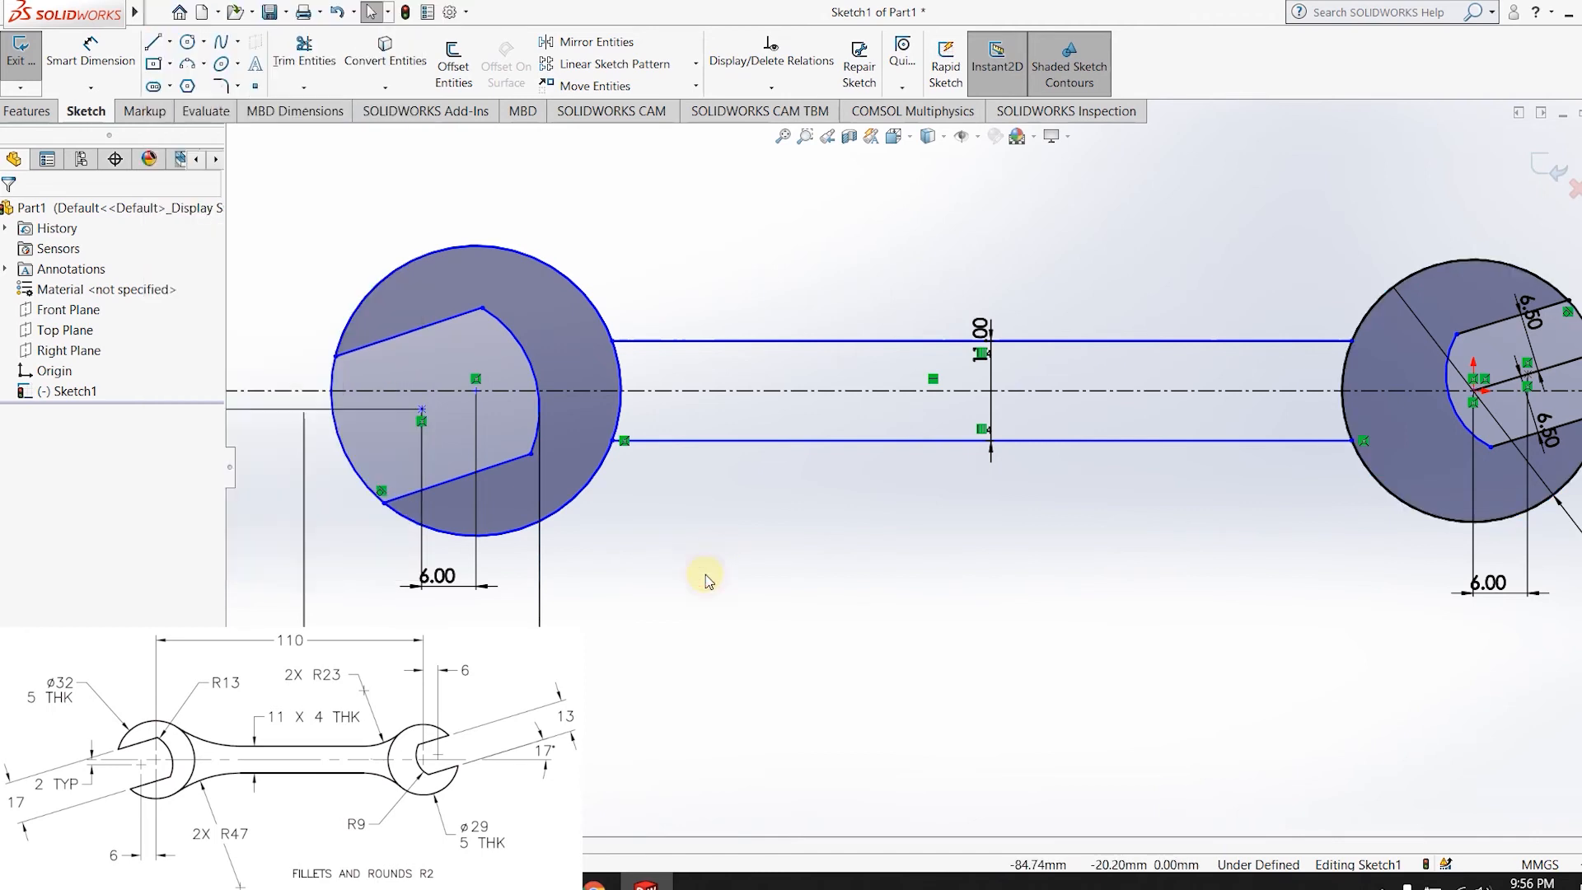
left_click(220, 85)
left_click(659, 441)
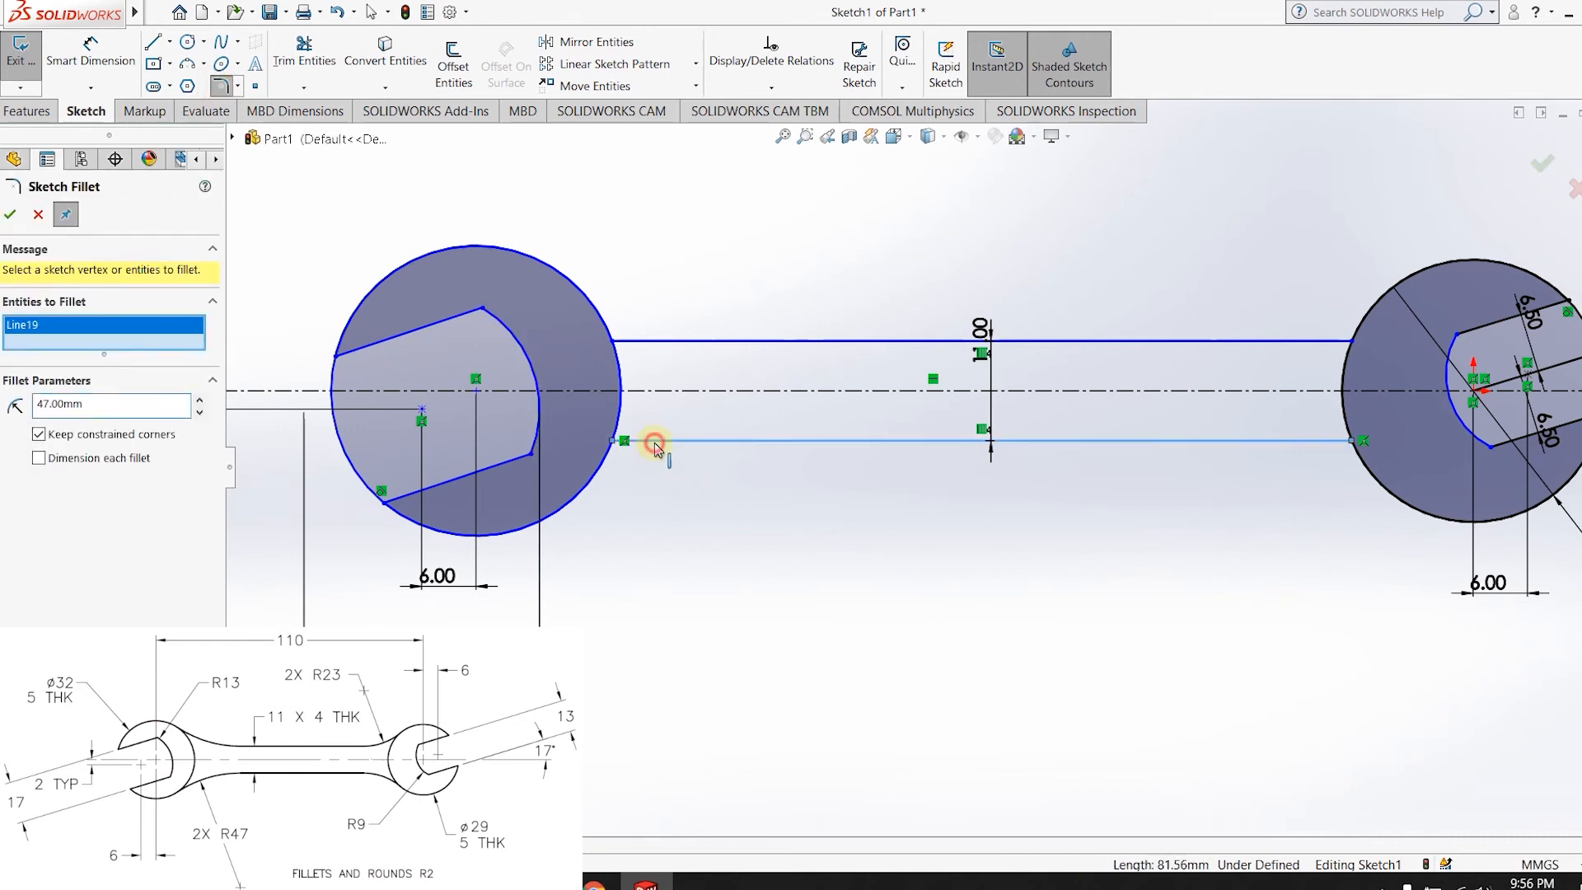
left_click(604, 458)
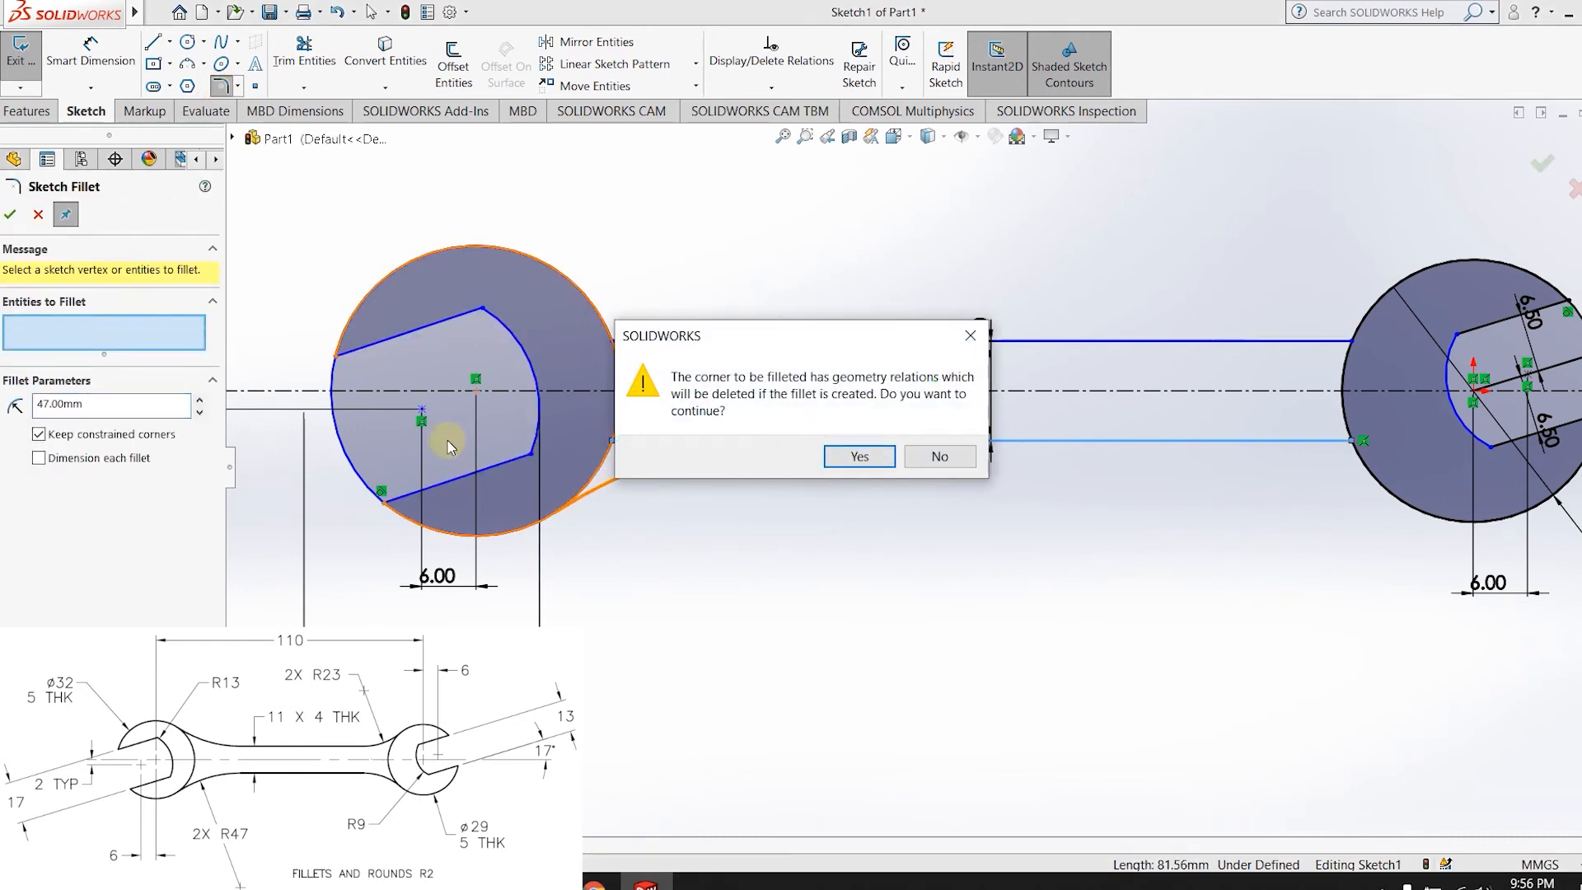
left_click(856, 456)
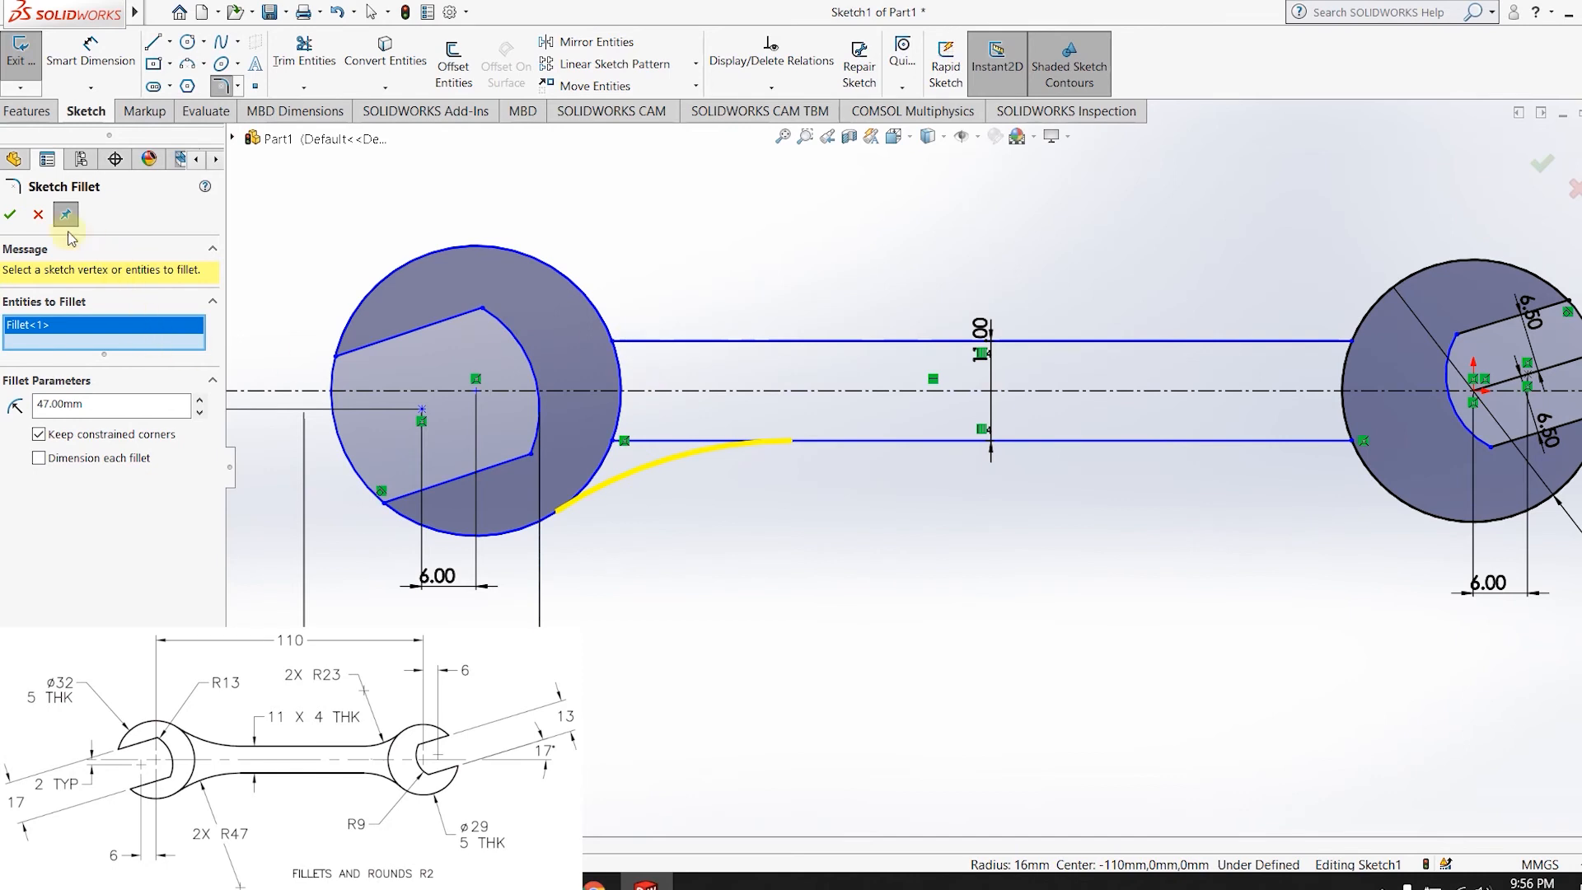
left_click(10, 214)
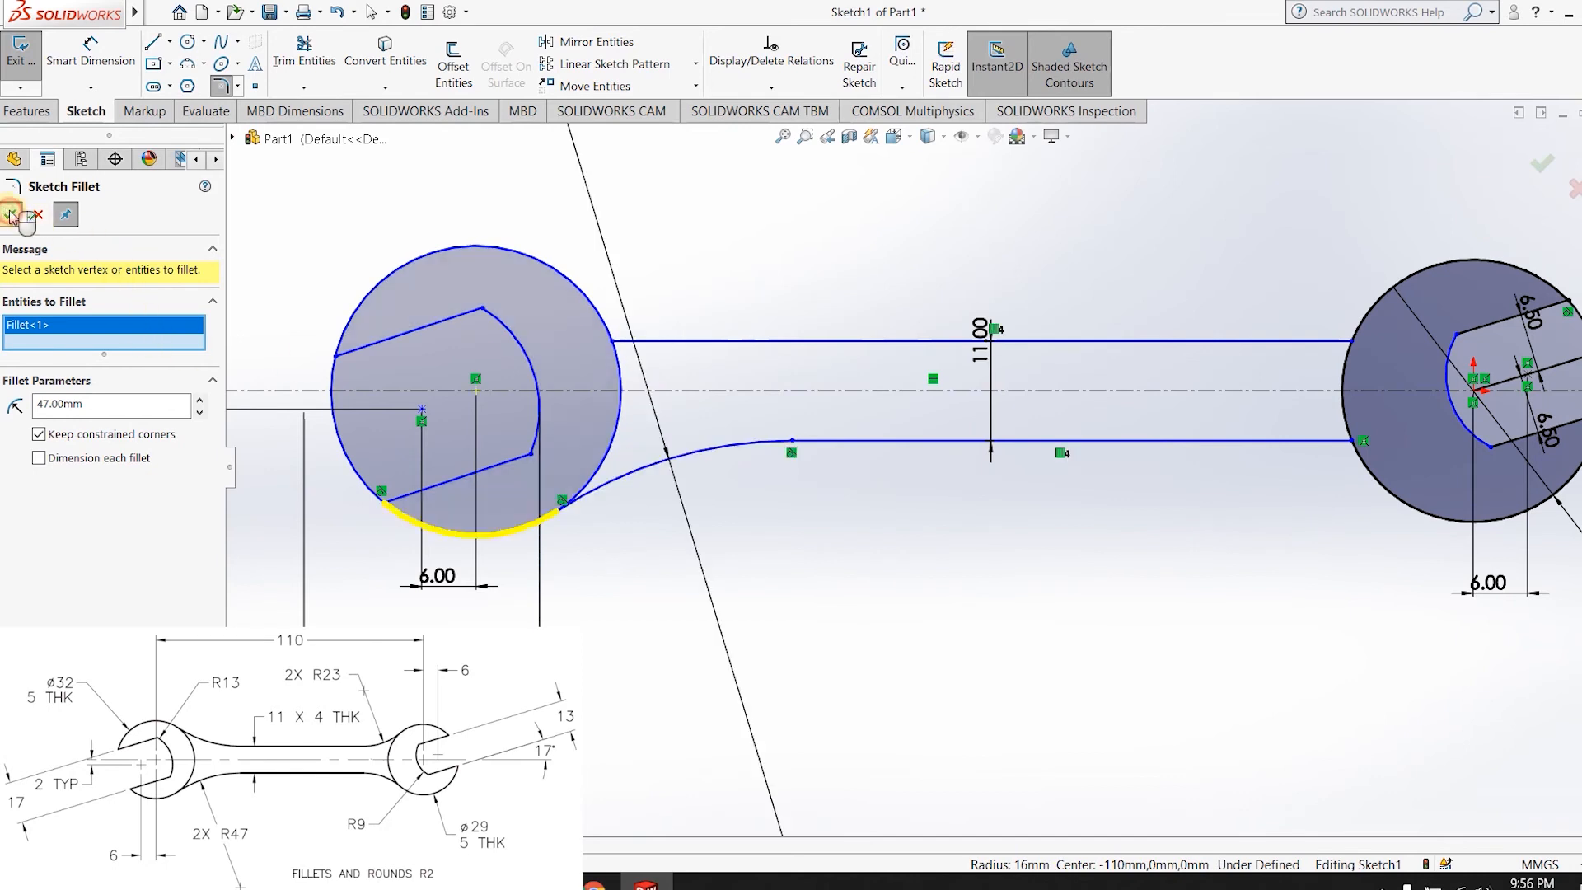
- Mirror the R47 blend arc about the horizontal centreline to the upper side of the 32 mm head
left_click(622, 337)
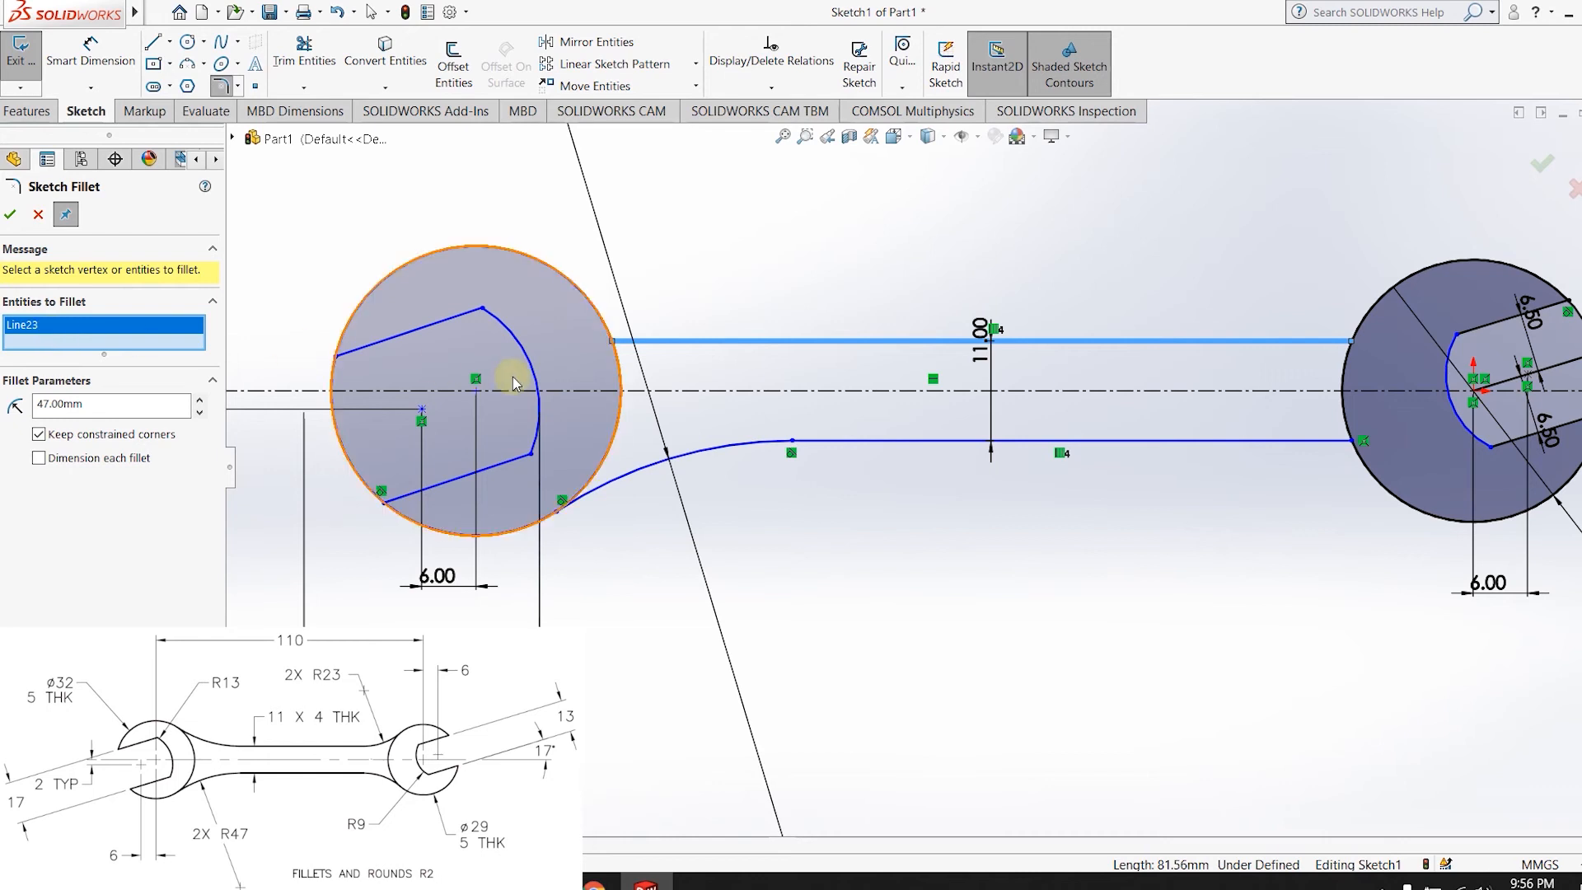
scroll(739, 382, "down", 3)
scroll(659, 418, "up", 2)
scroll(614, 420, "up", 1)
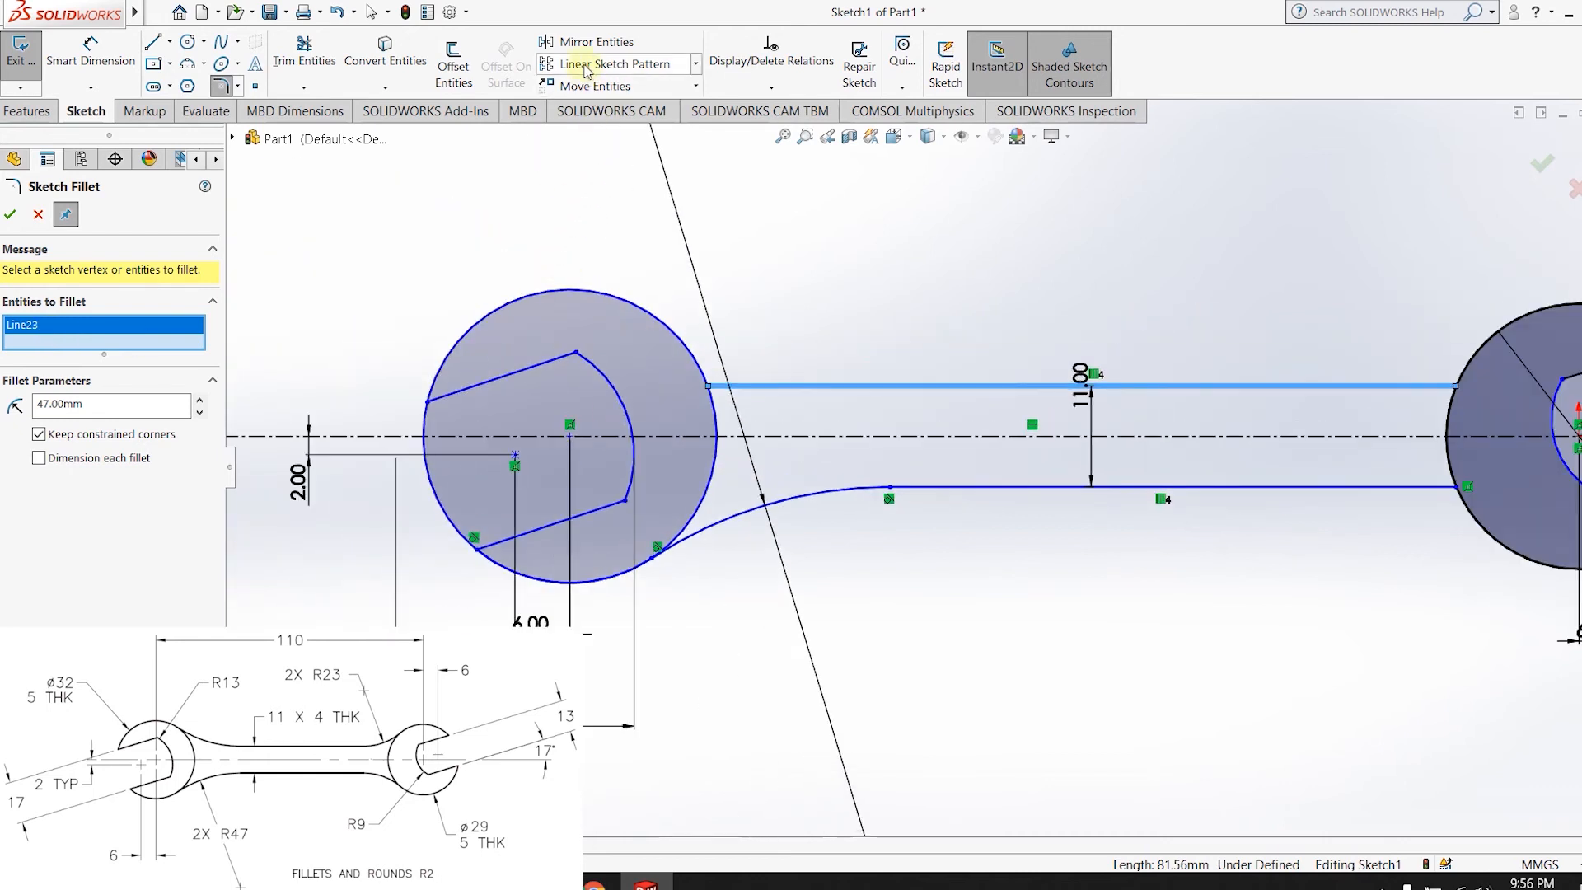
left_click(589, 41)
left_click(778, 504)
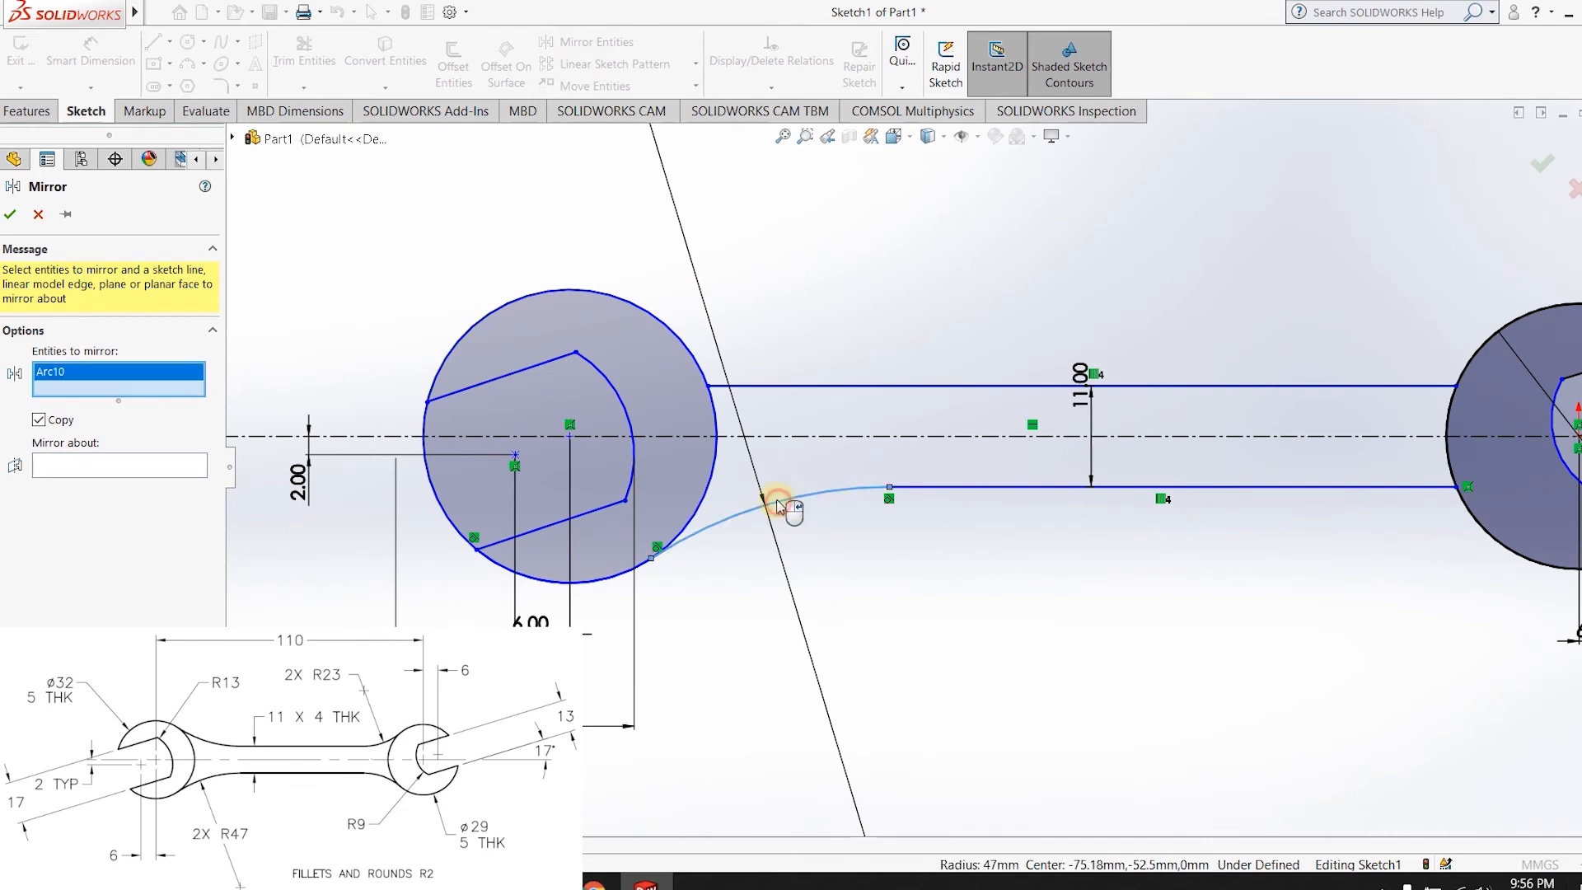
left_click(767, 438)
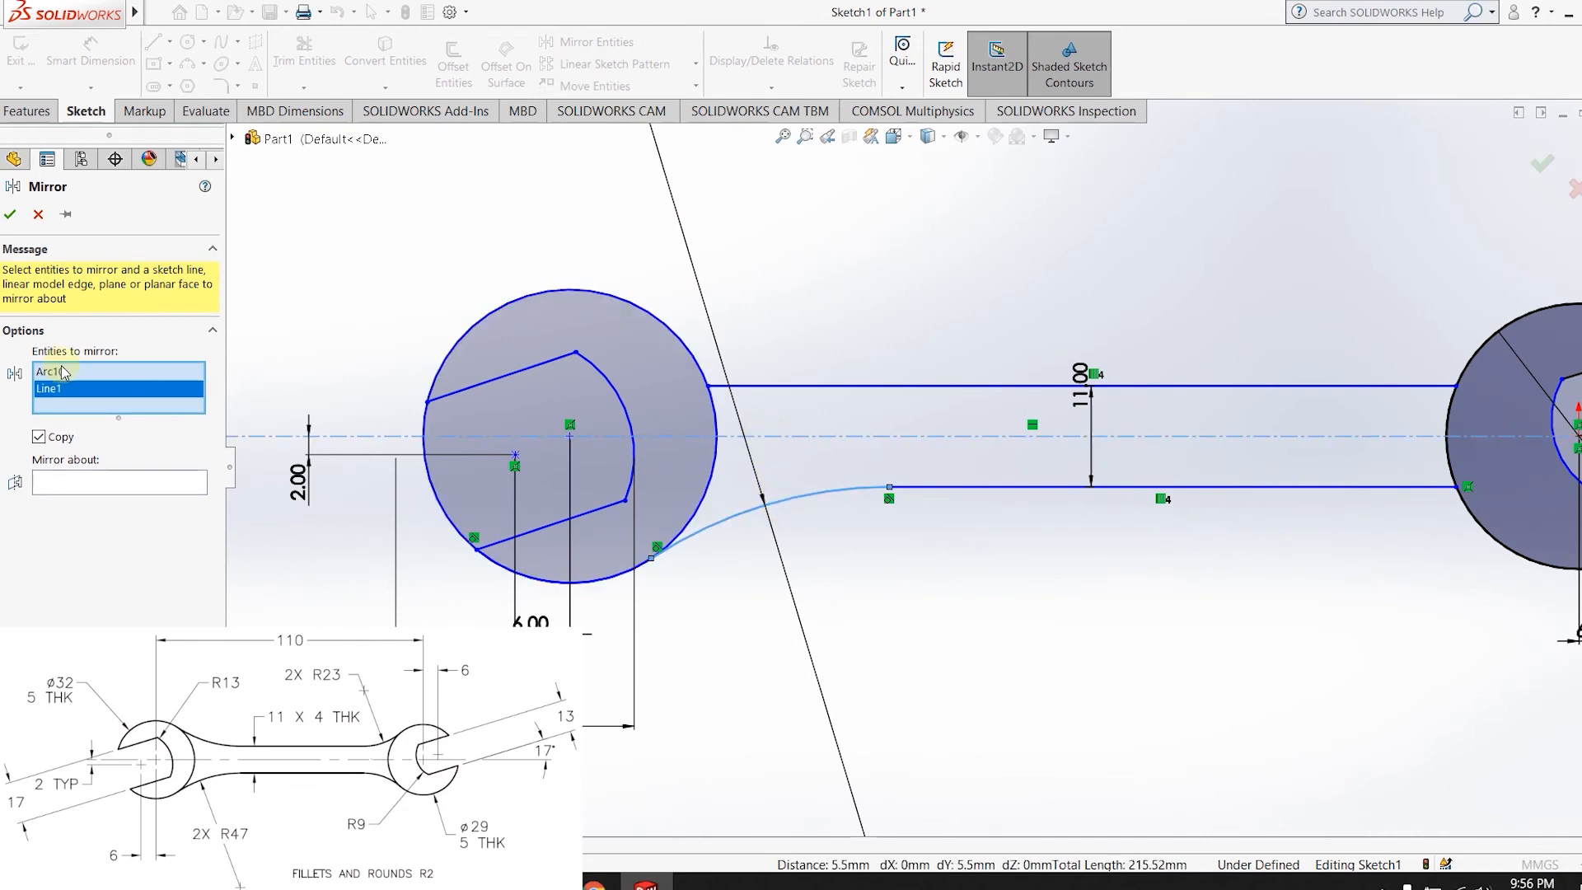
key("Delete")
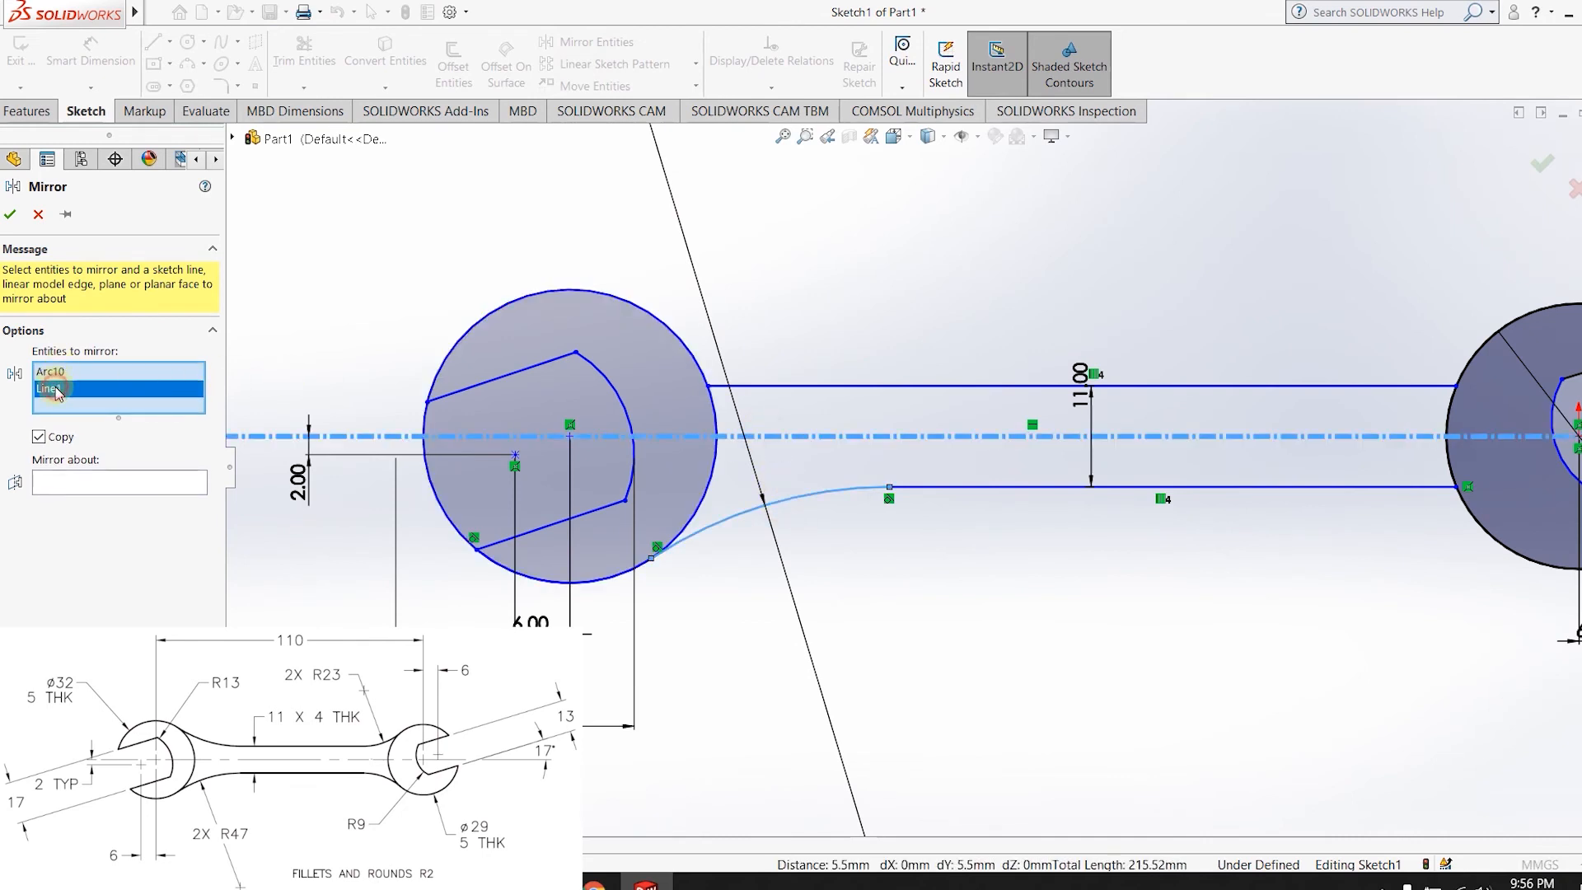
left_click(90, 466)
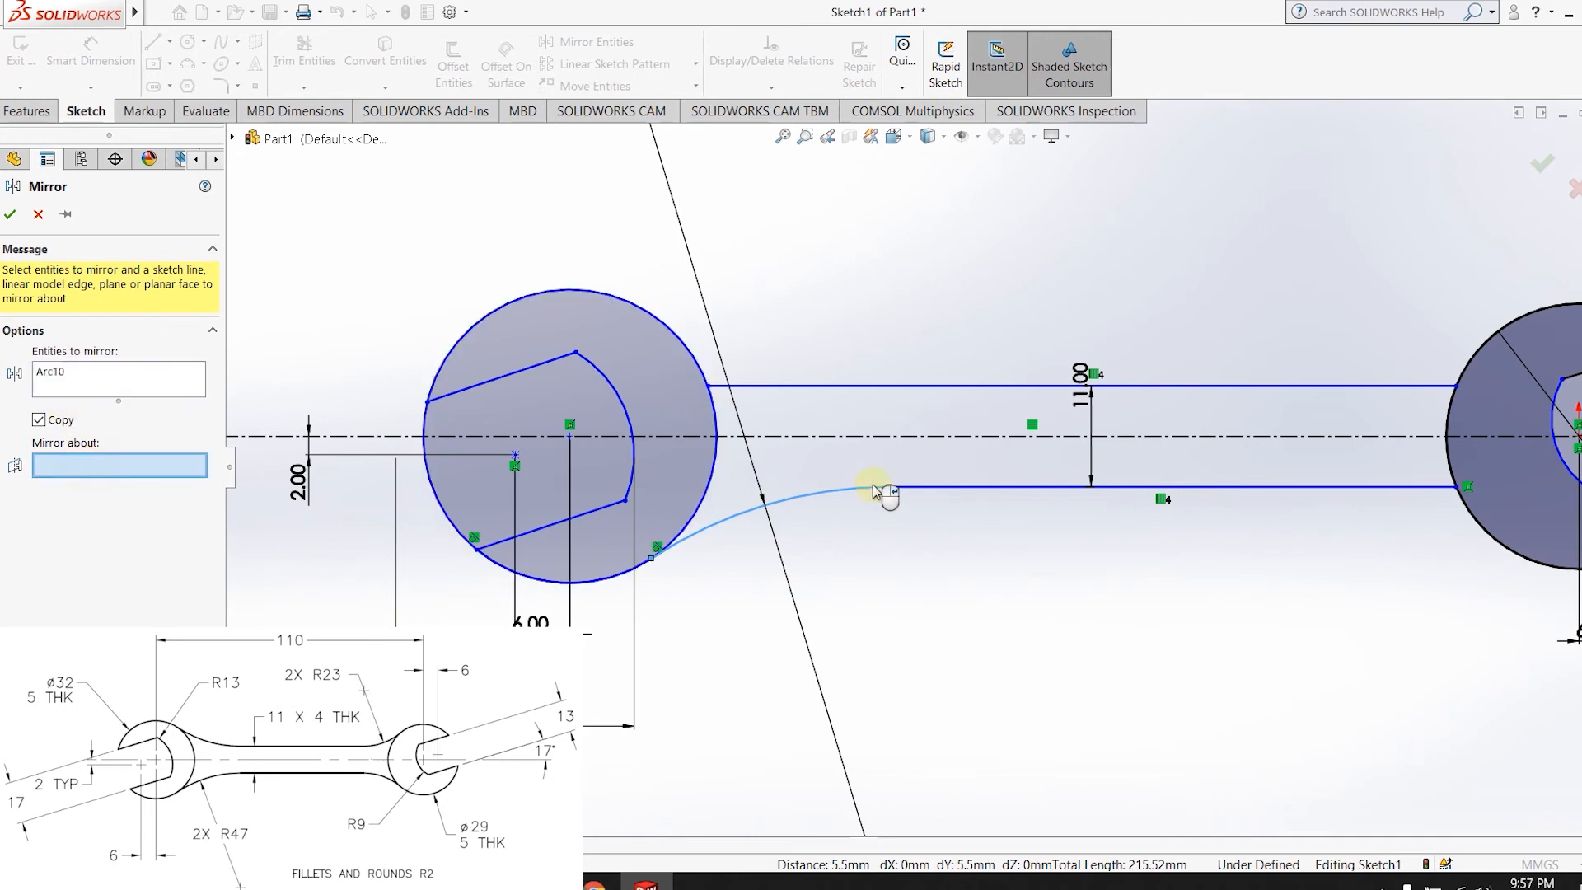
left_click(794, 437)
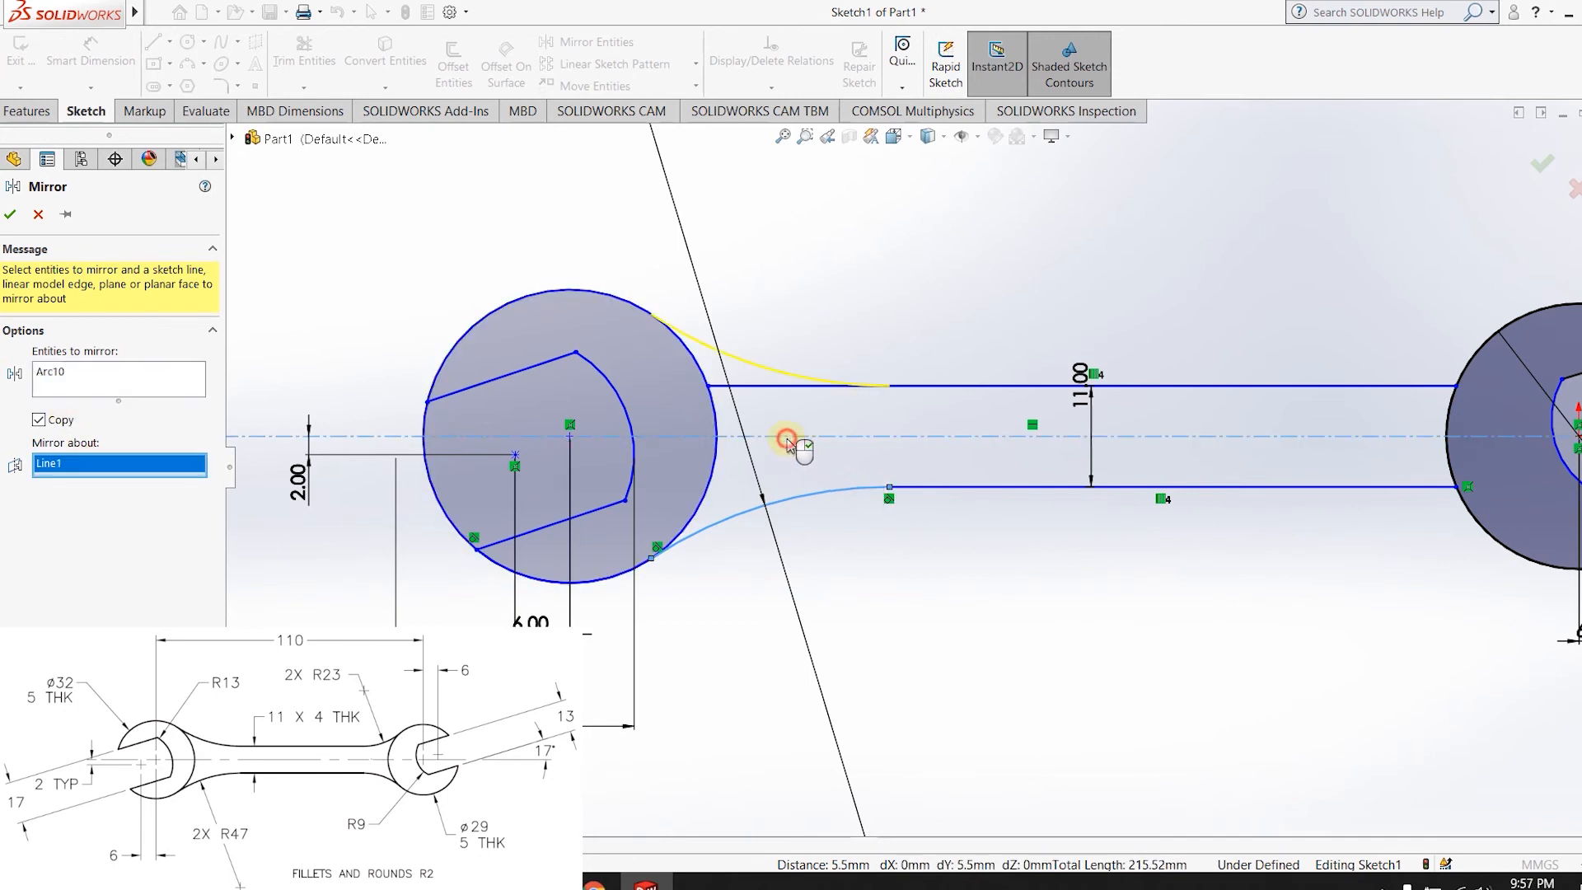
left_click(11, 214)
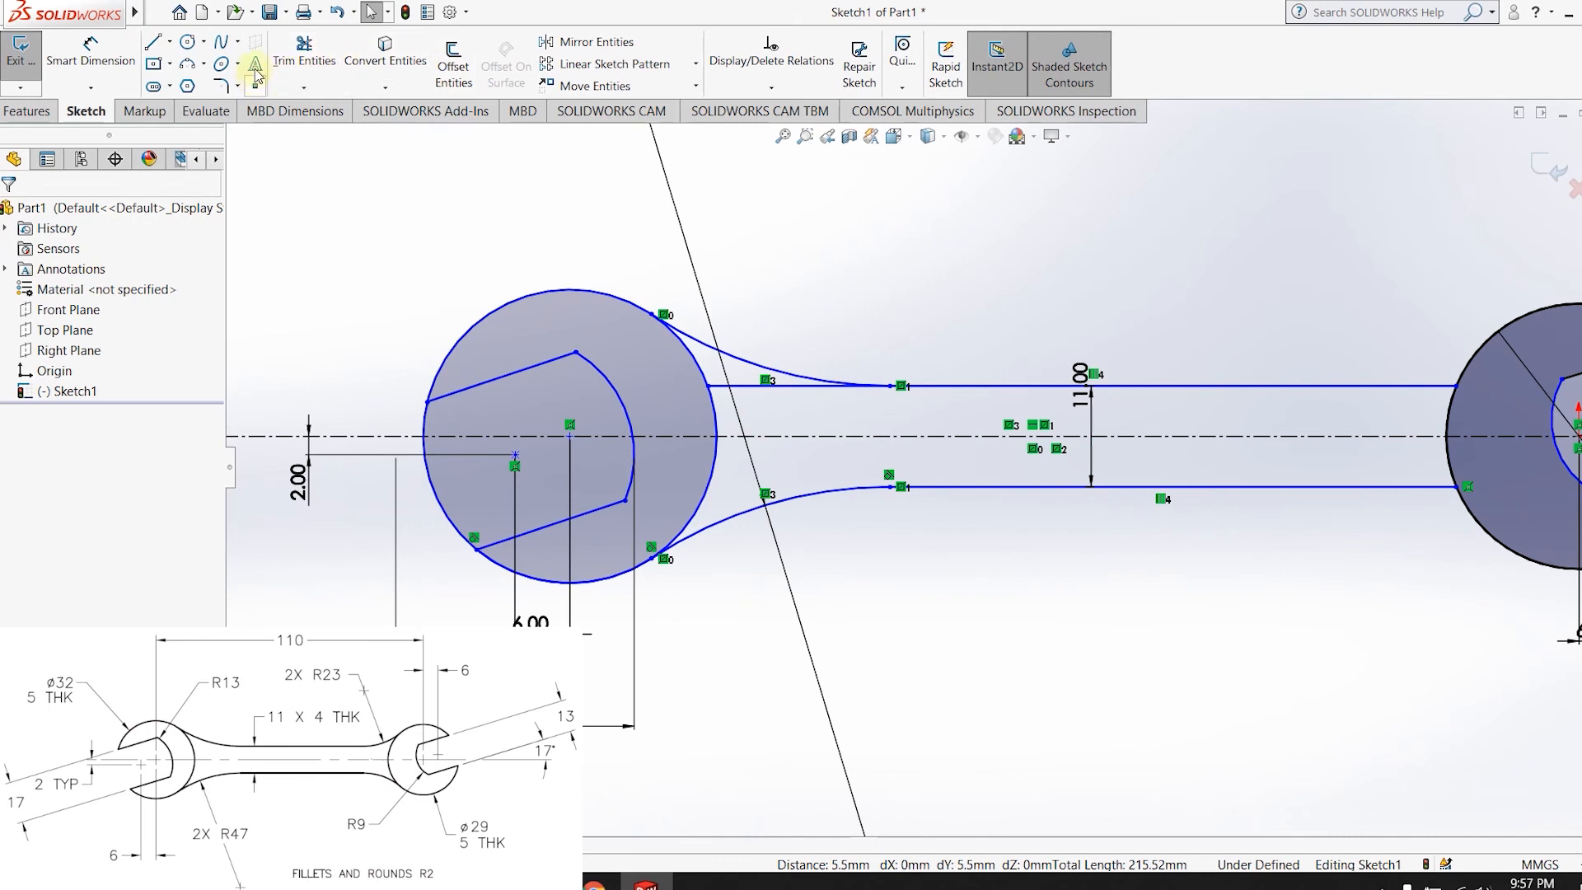
- Trim the upper handle line's stub inside the R47 blend and the circle segments across the 32 mm head's jaw opening
left_click(286, 61)
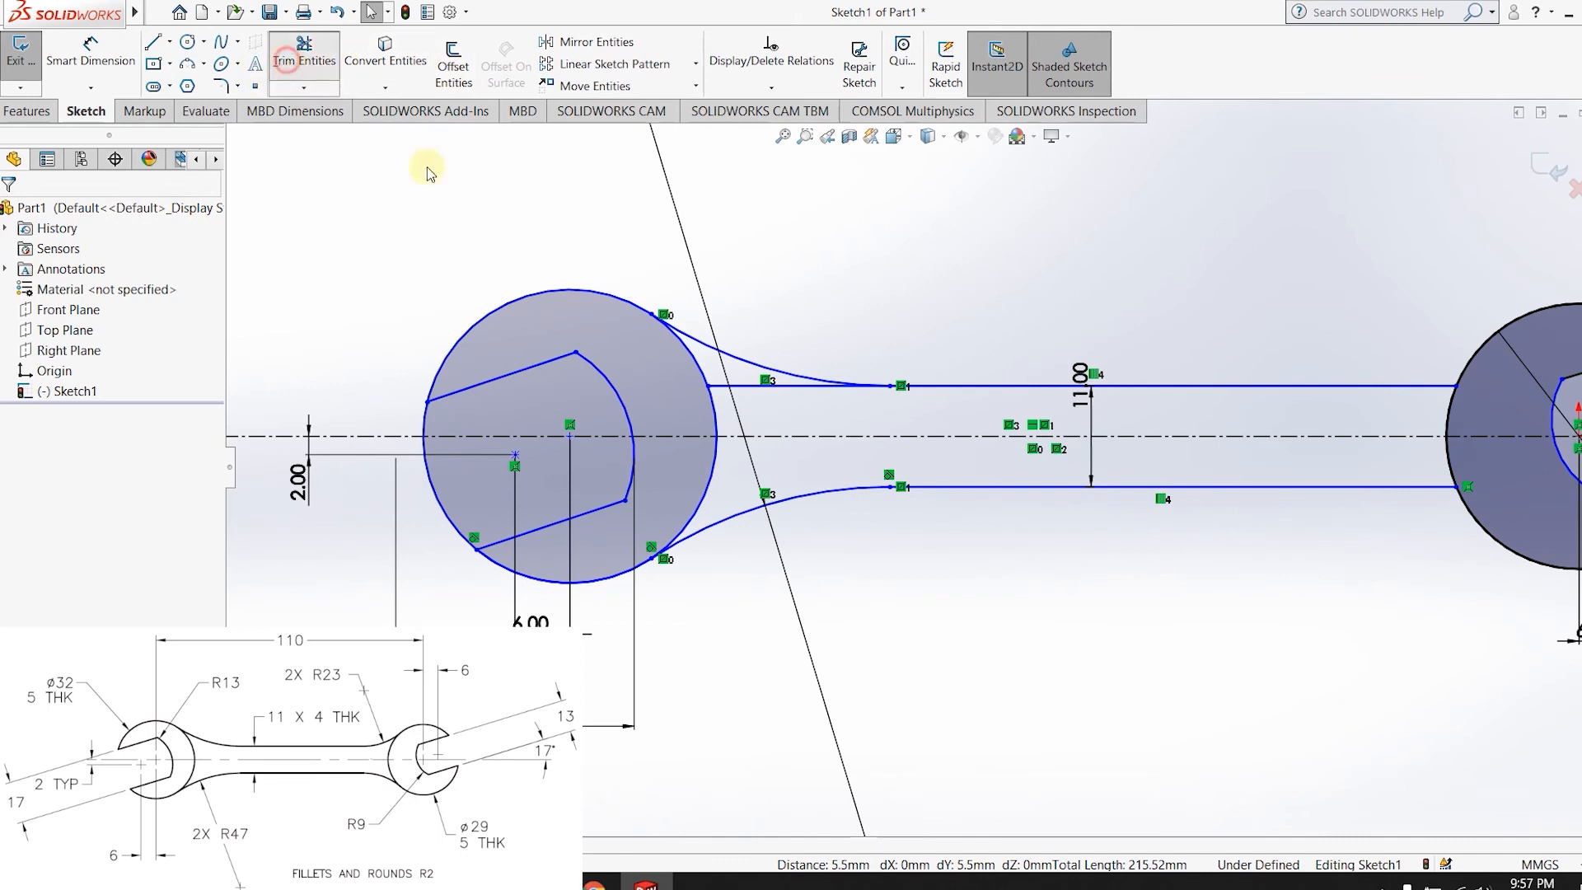
left_click(739, 385)
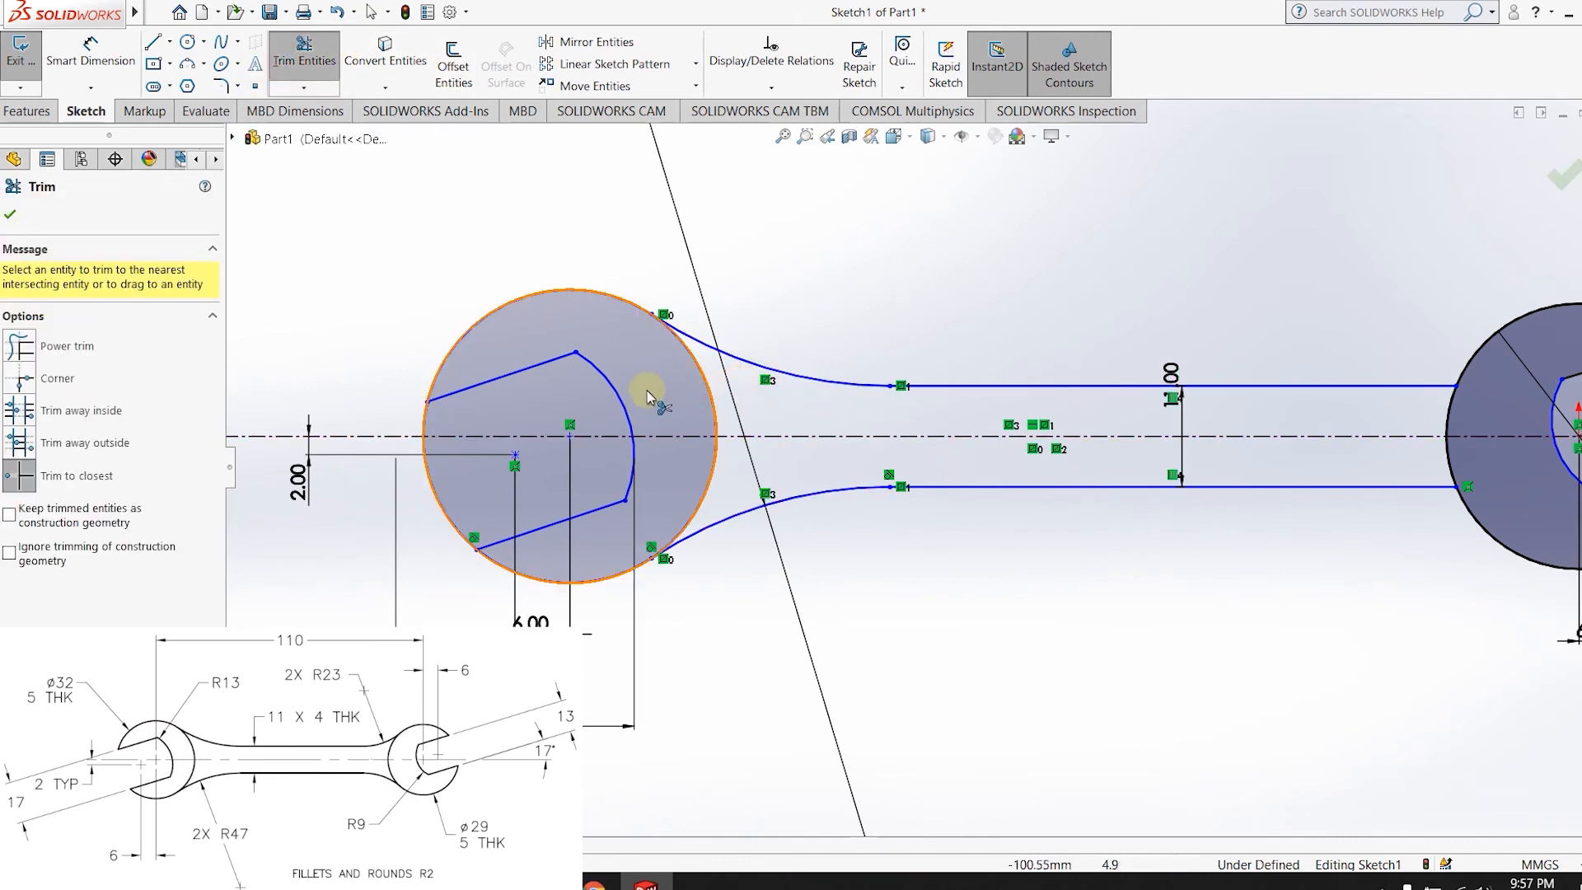
left_click(424, 414)
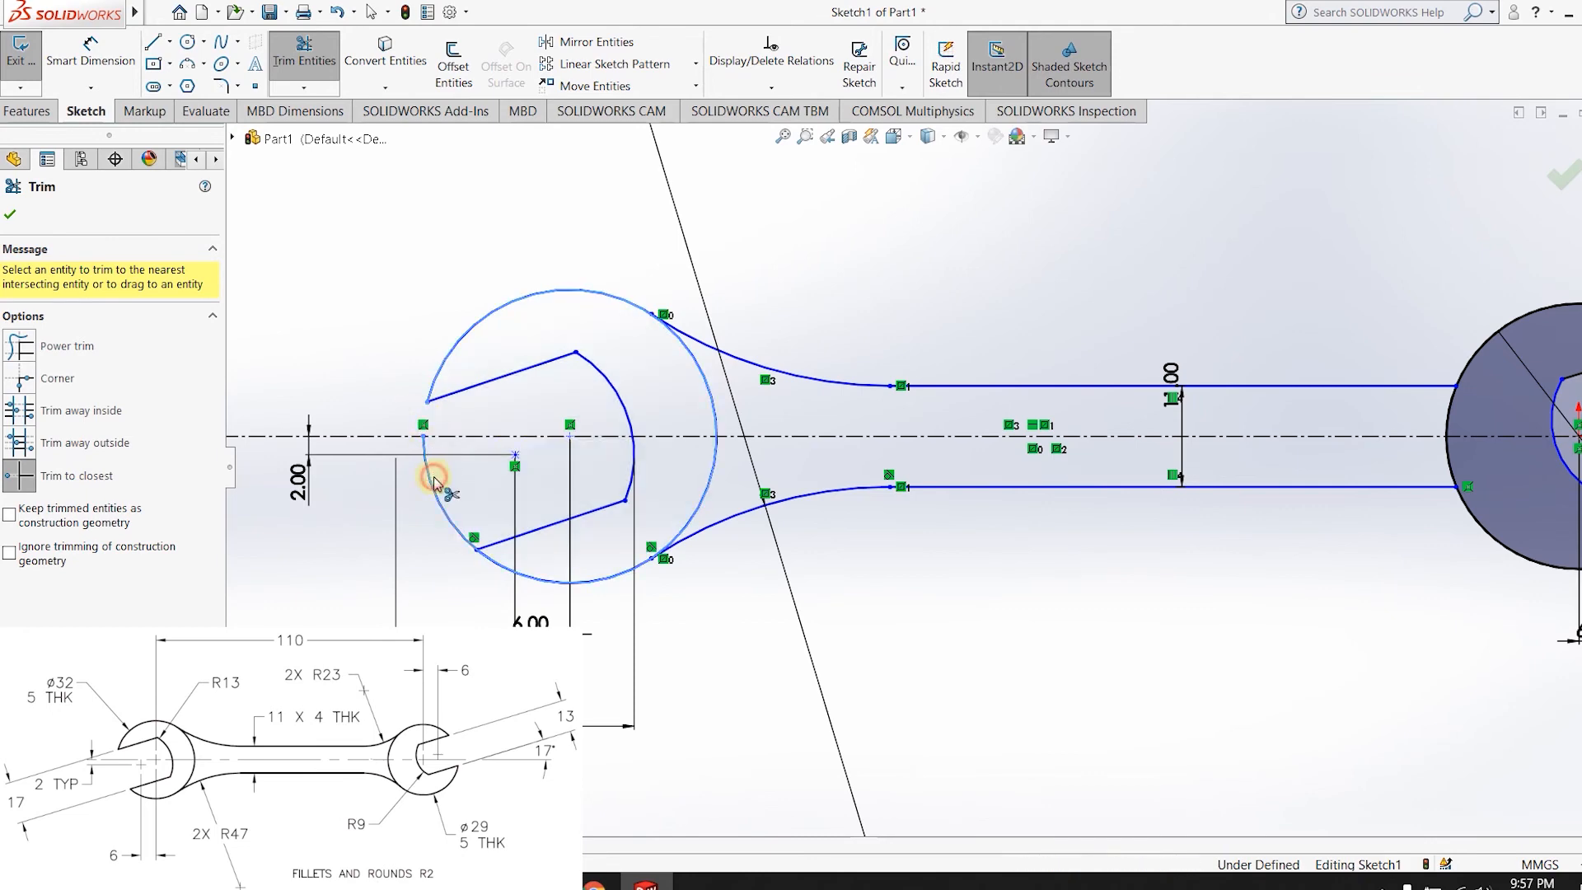
left_click(430, 490)
- Add a 23 mm sketch fillet between the upper handle line and the 29 mm head's circle
scroll(1024, 519, "up", 3)
scroll(1289, 514, "down", 2)
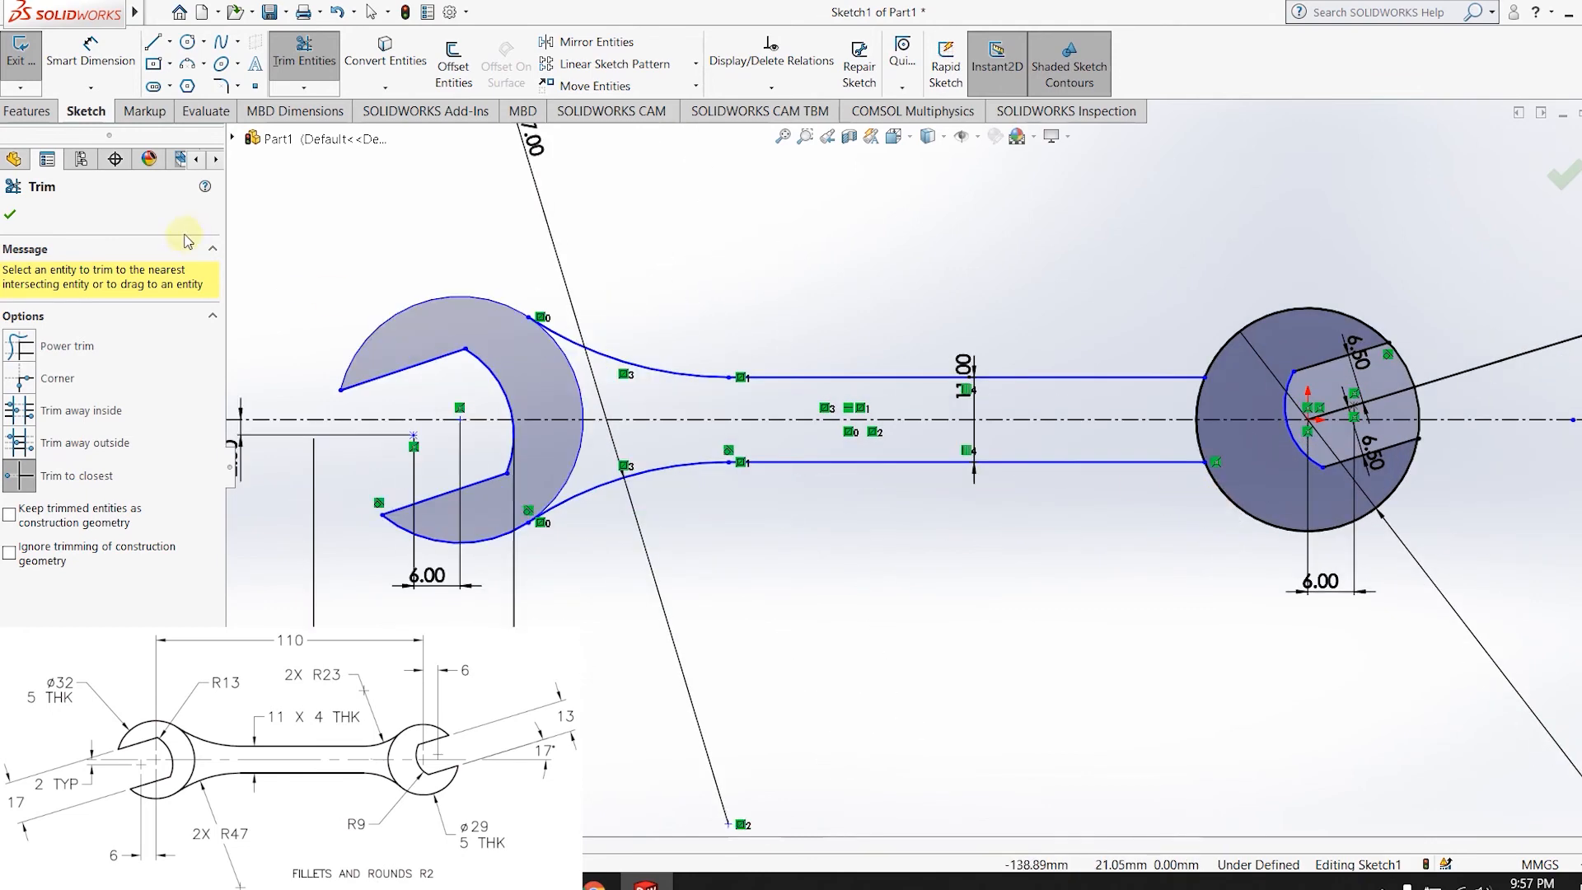
left_click(220, 86)
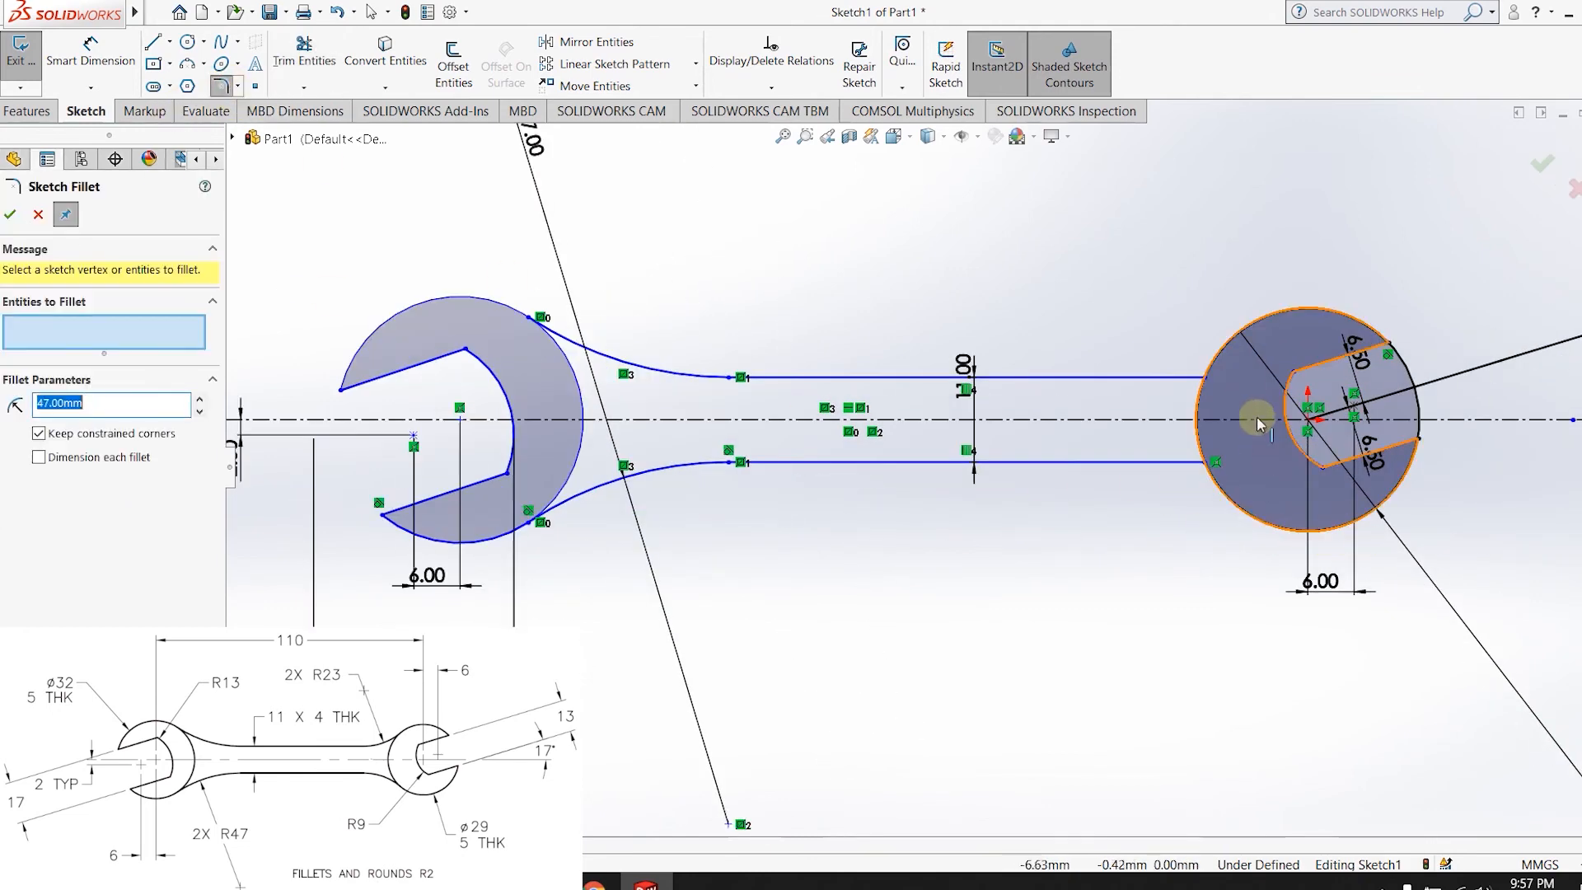
left_click(1216, 349)
left_click(1179, 384)
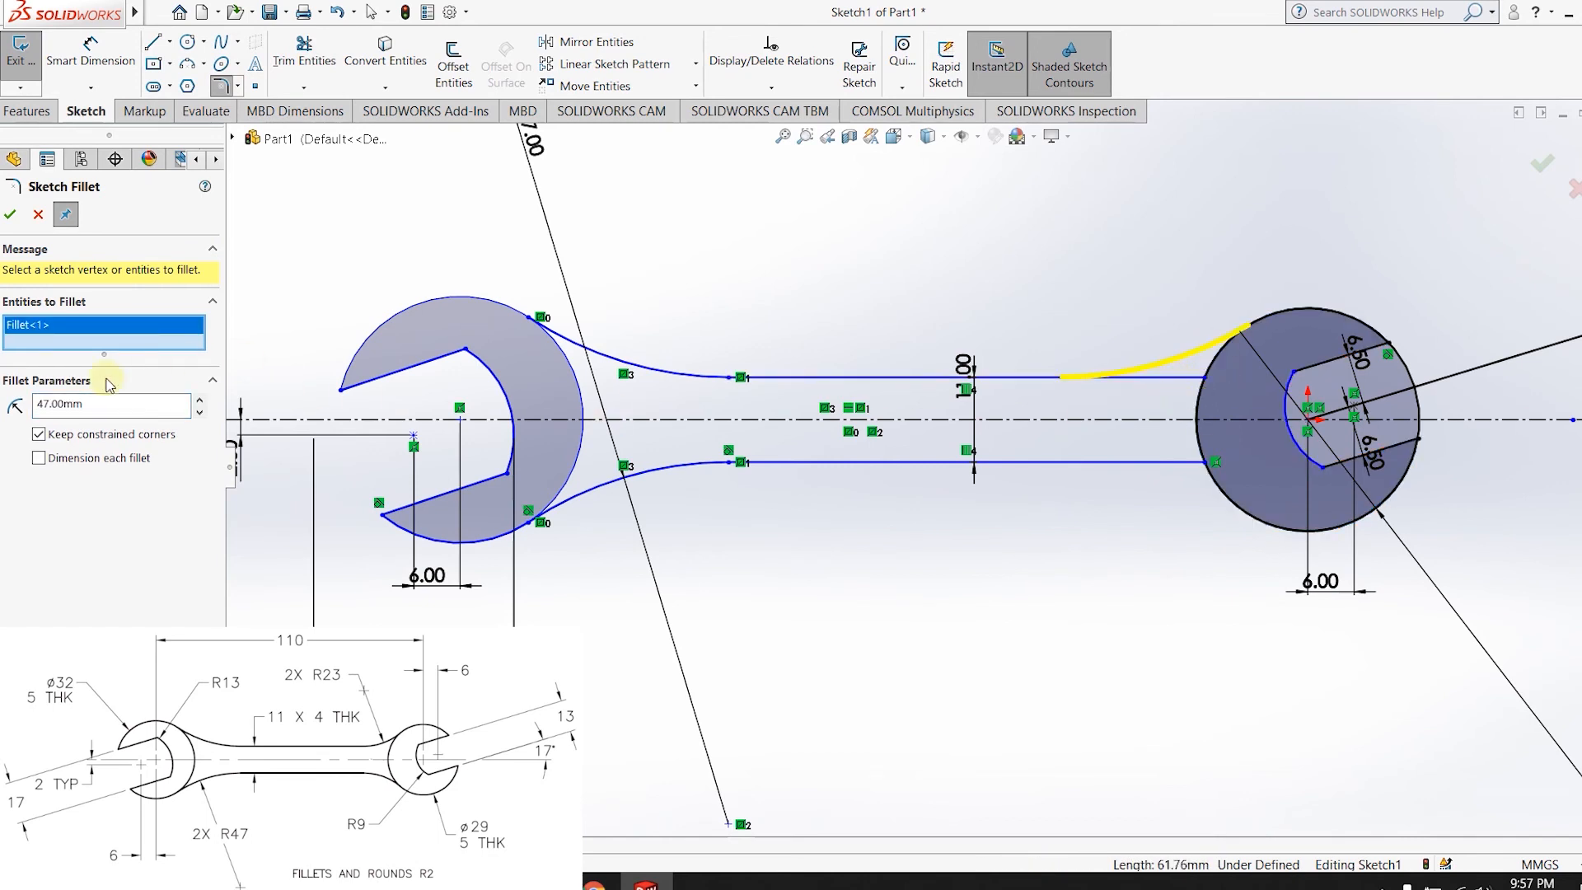
left_click_drag(111, 407, 0, 389)
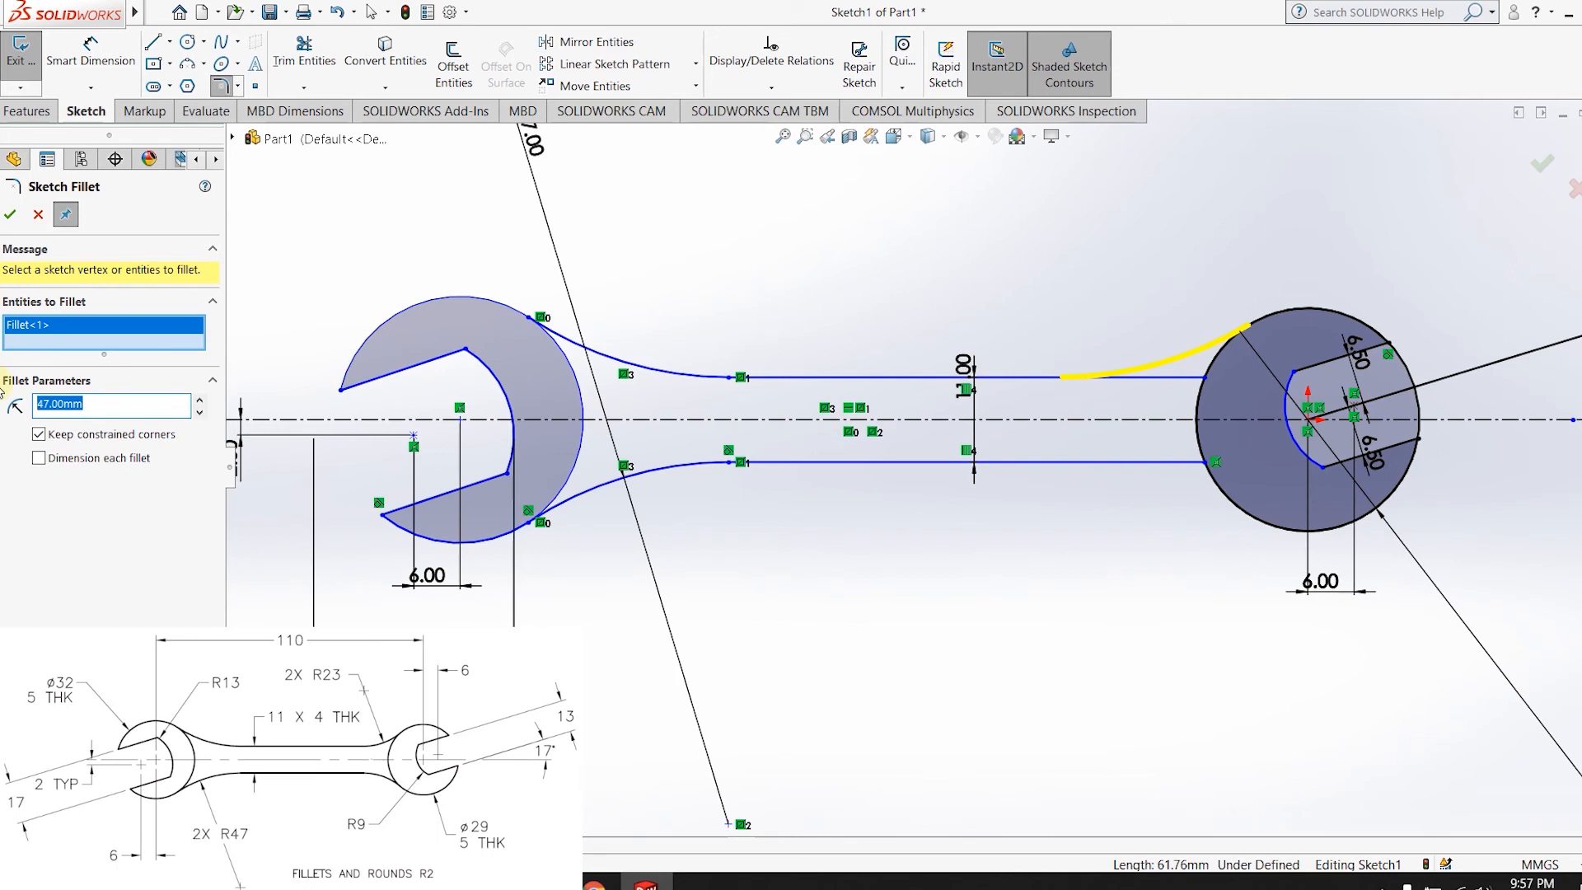
type("23")
left_click(10, 216)
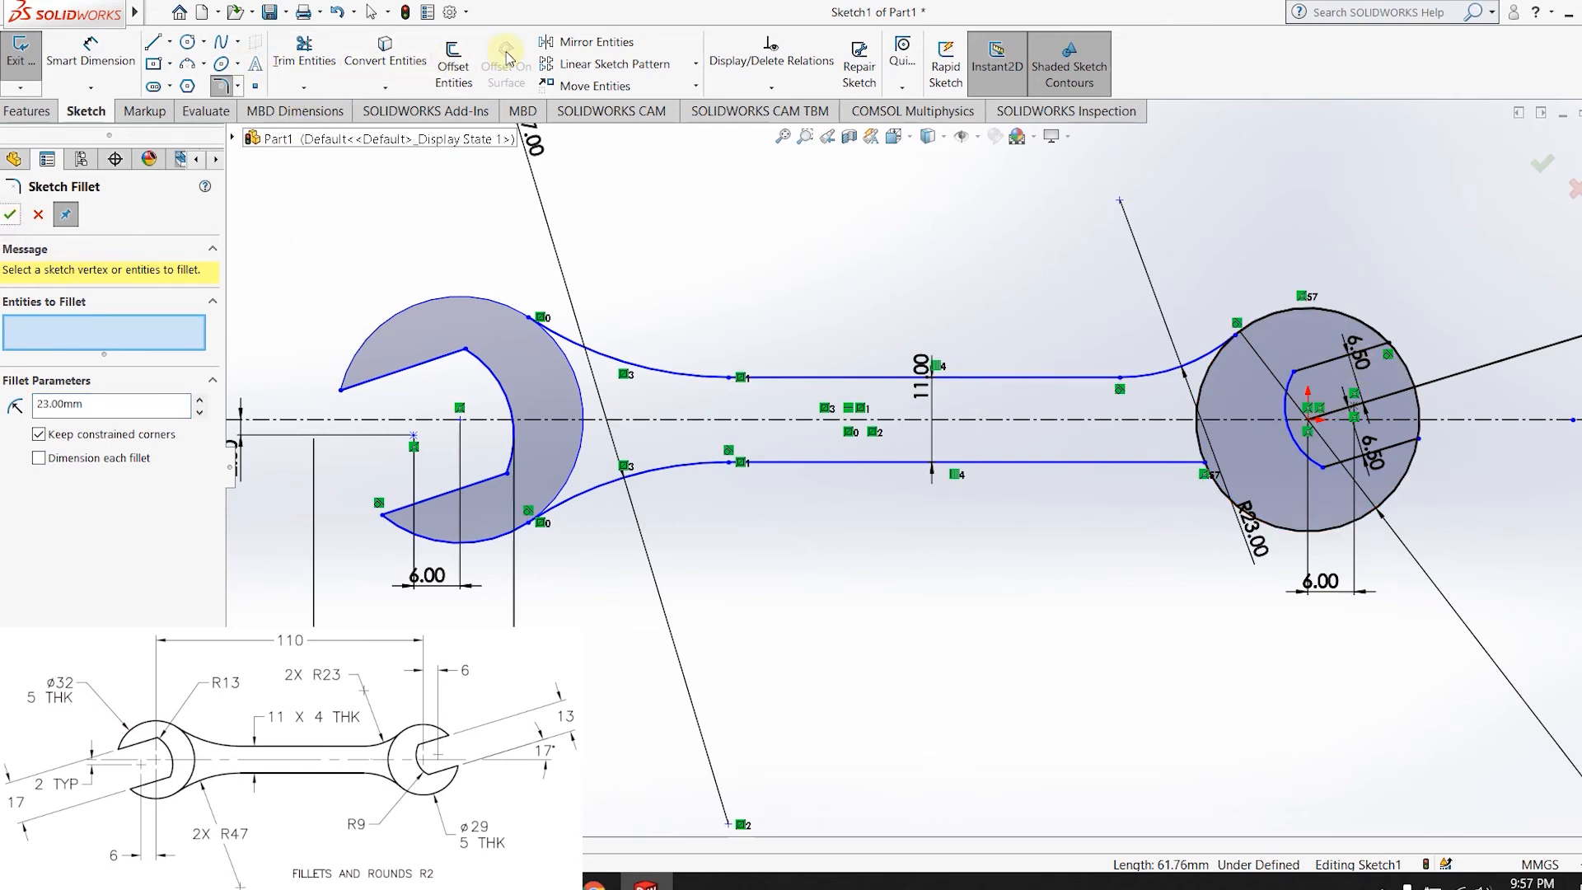
- Mirror the R23 blend arc about the horizontal centreline to the lower side of the 29 mm head
left_click(569, 43)
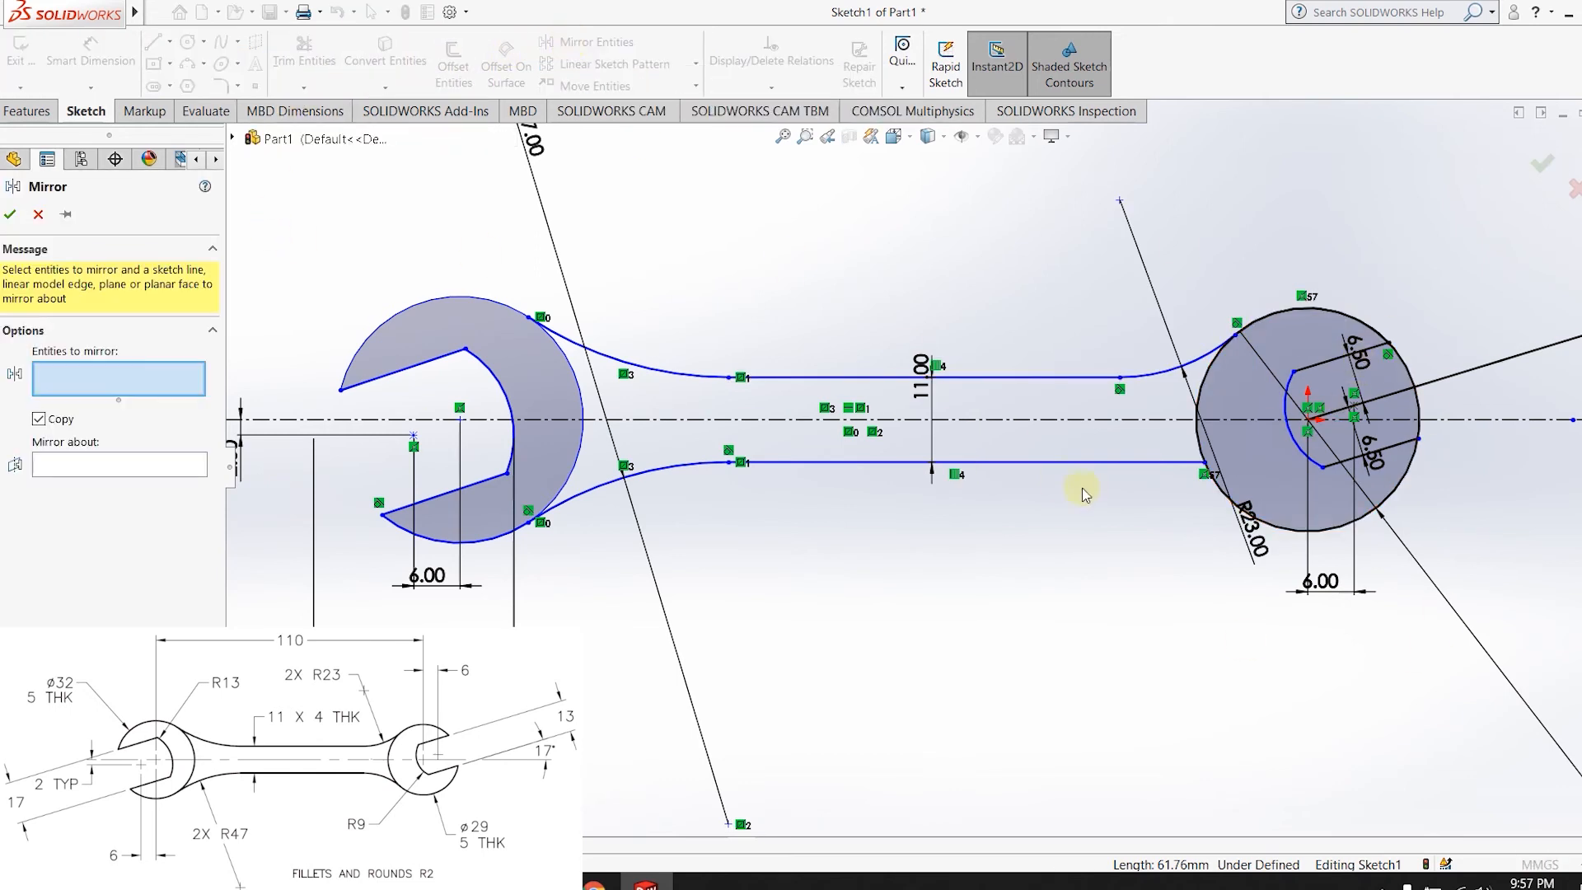
left_click(1172, 381)
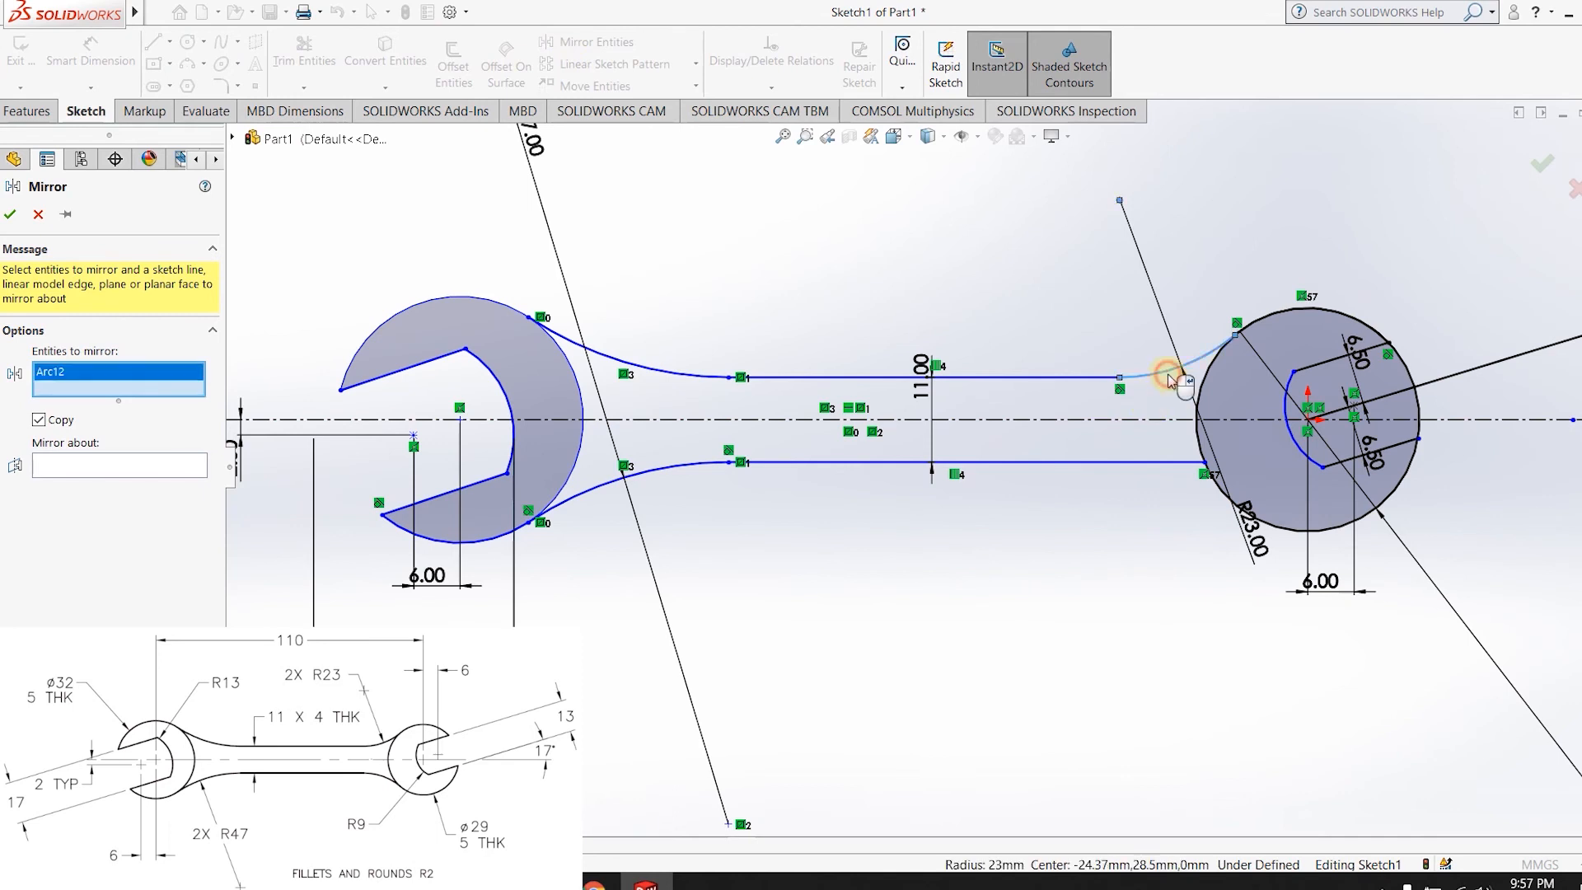
left_click(79, 465)
left_click(1105, 419)
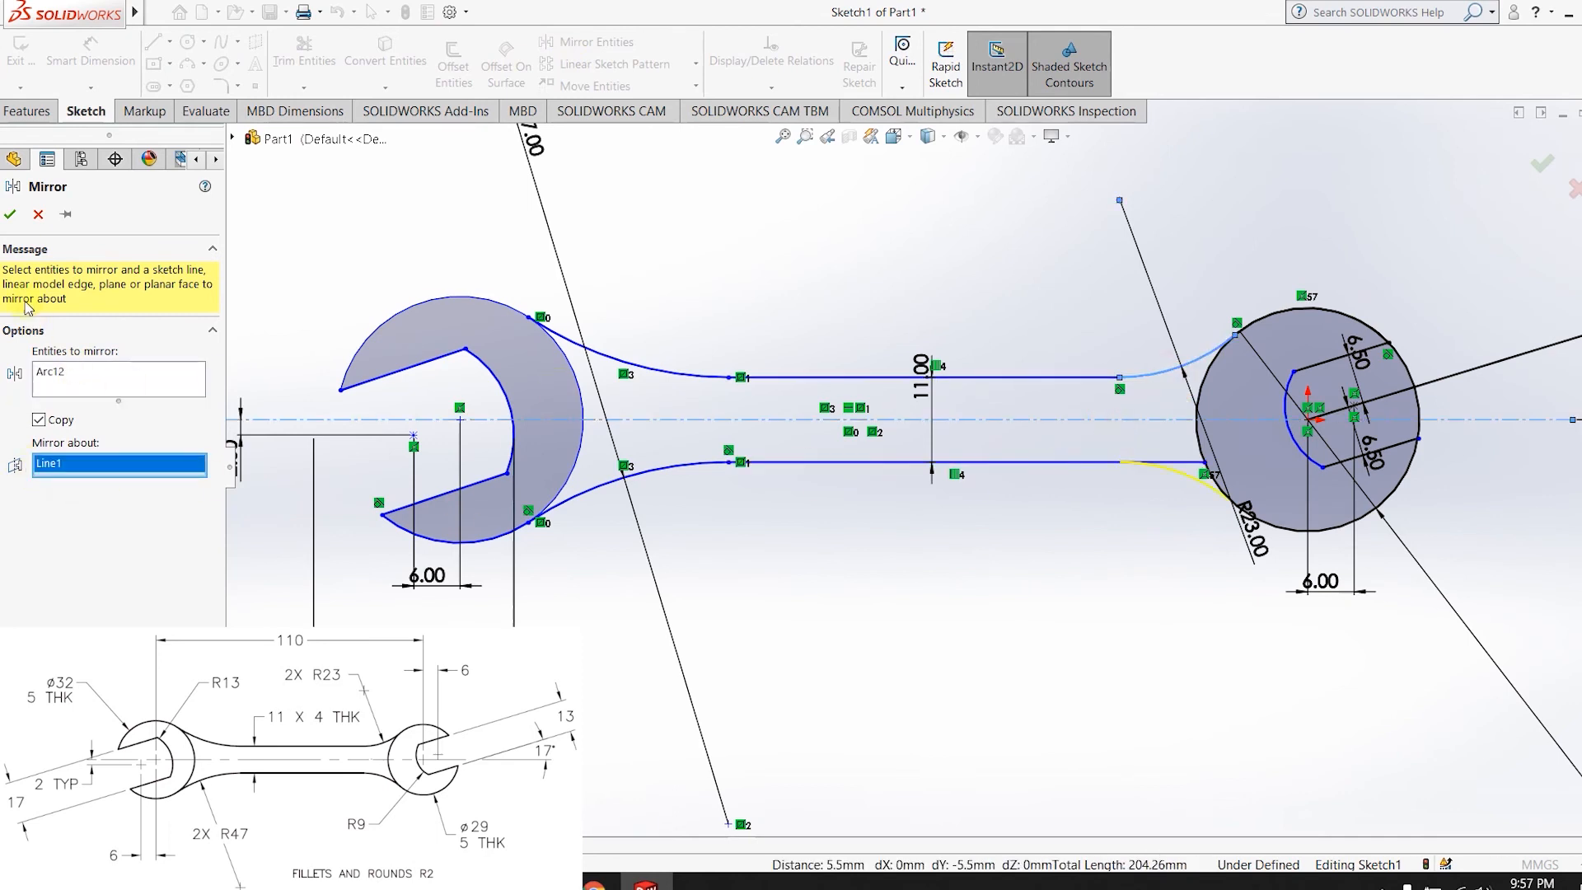
left_click(9, 215)
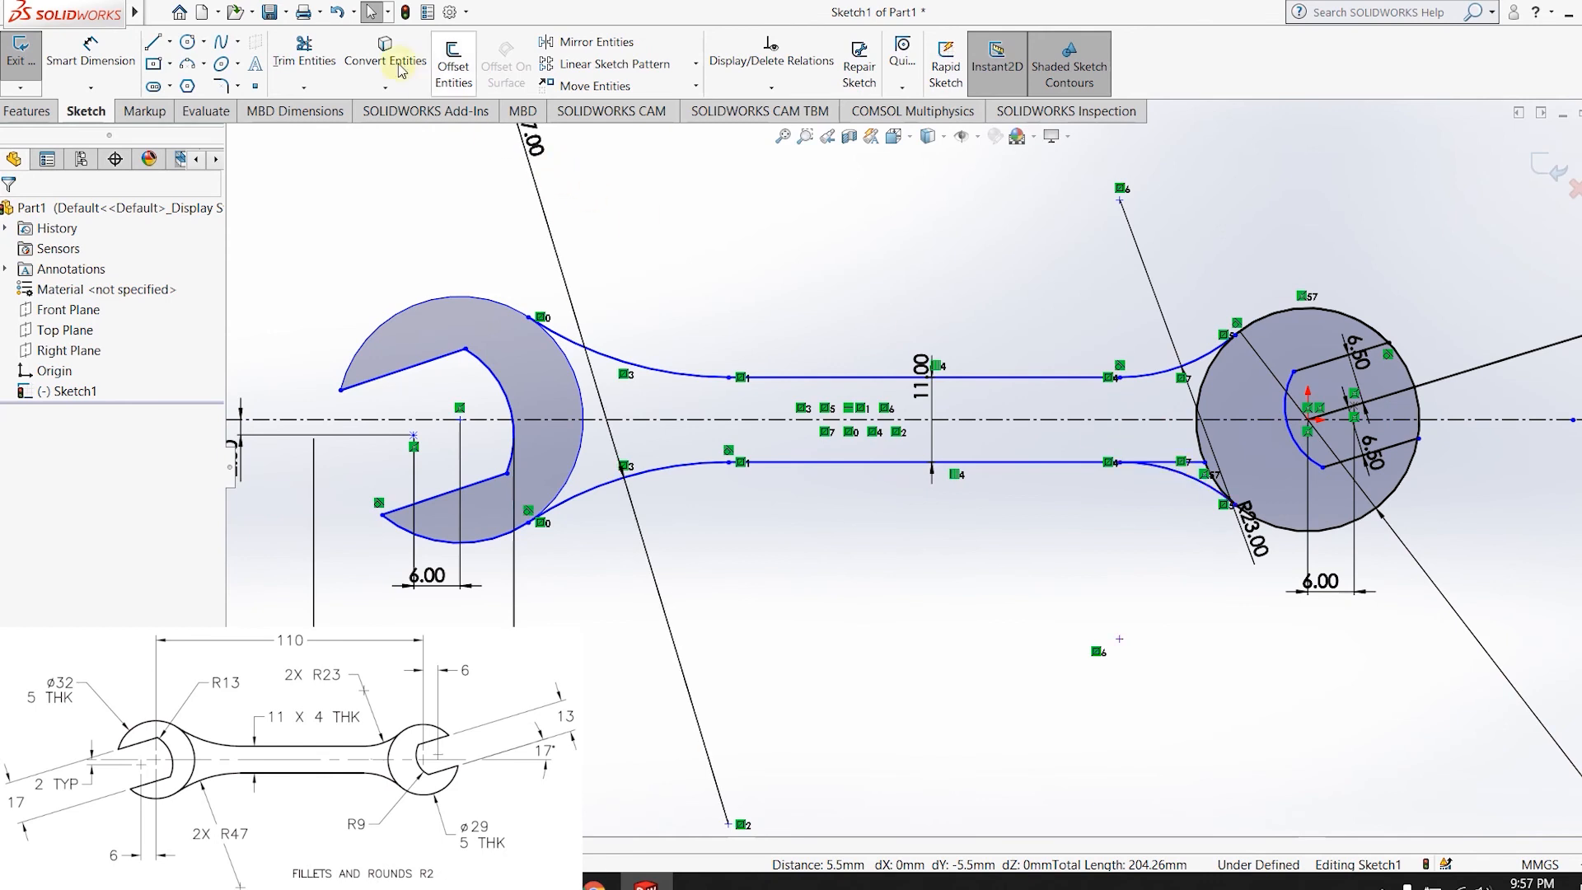
- Trim the lower handle line's stub inside the R23 blend and the circle segments across the 29 mm head's jaw opening
left_click(304, 51)
left_click(1194, 463)
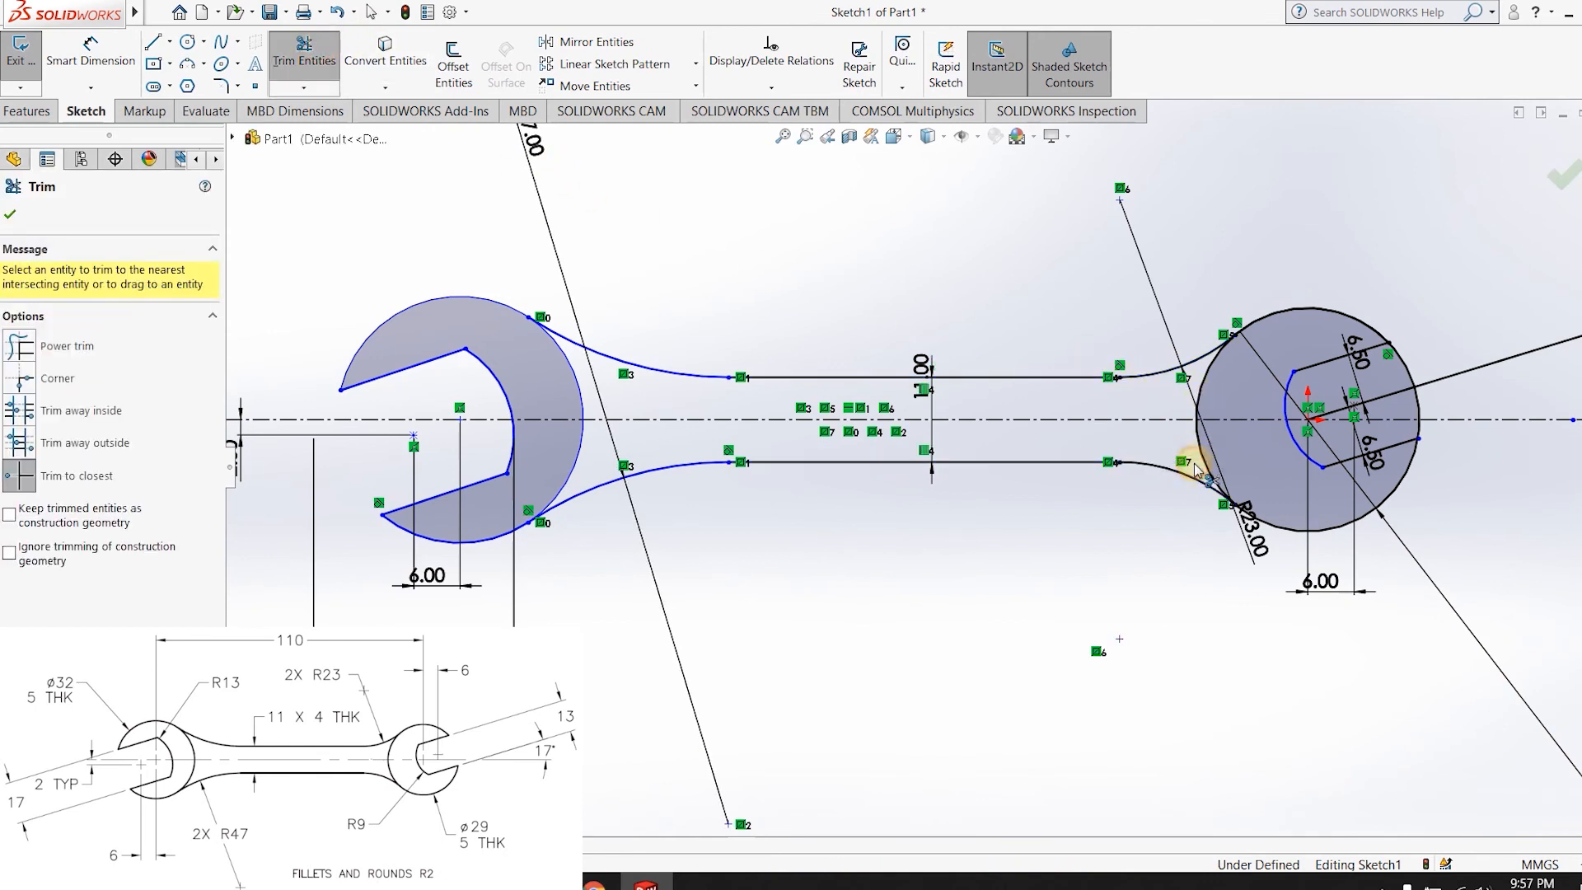
left_click(1403, 360)
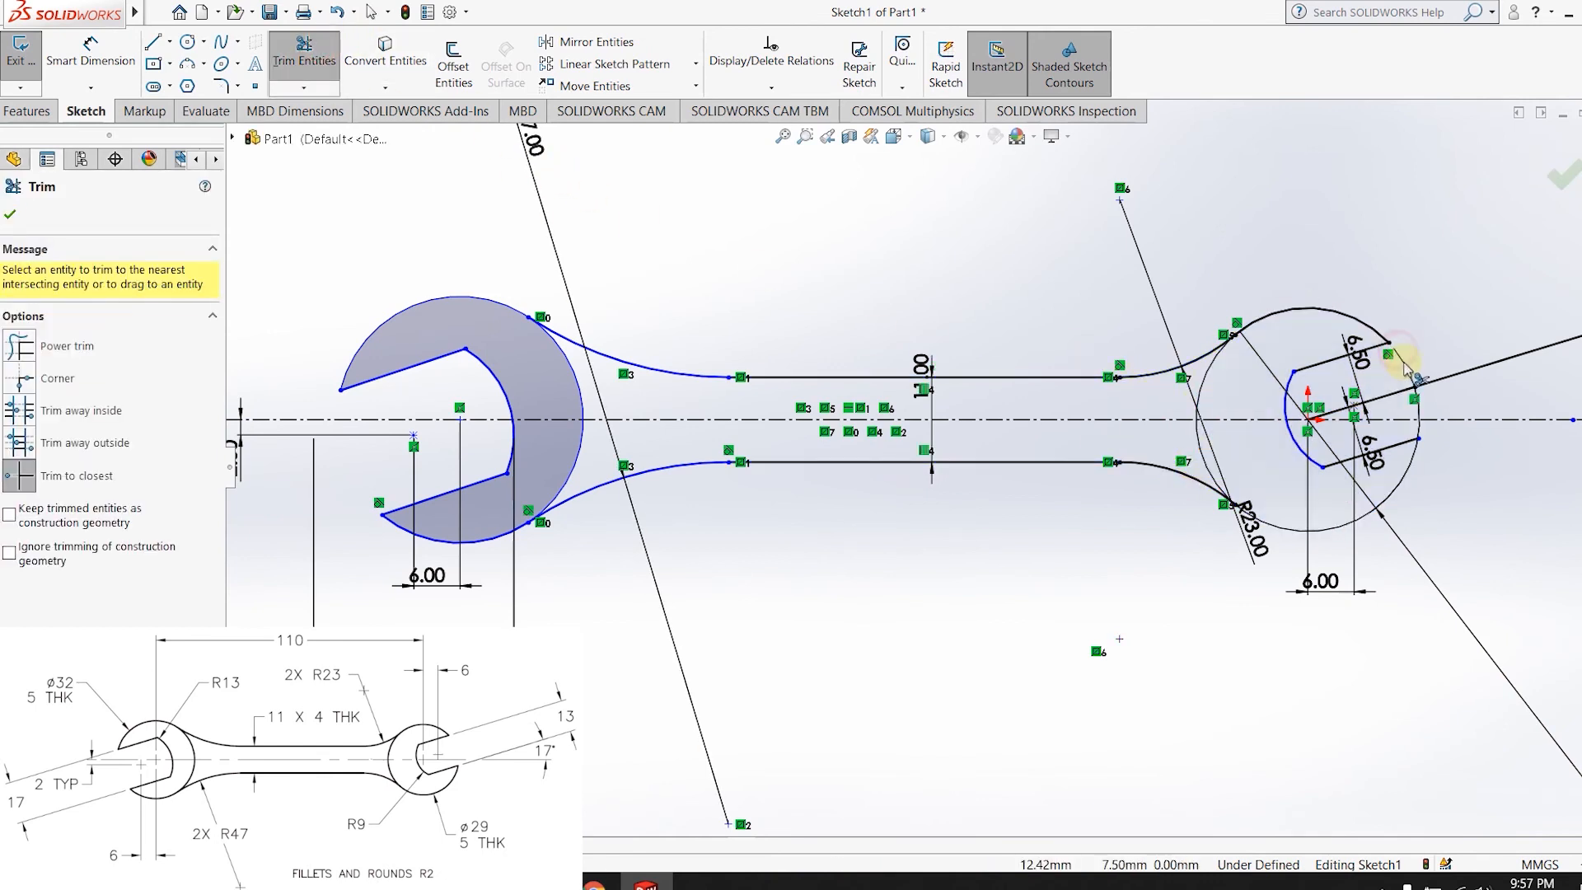
left_click(1419, 409)
left_click(1419, 428)
scroll(1316, 380, "up", 2)
scroll(1178, 405, "up", 2)
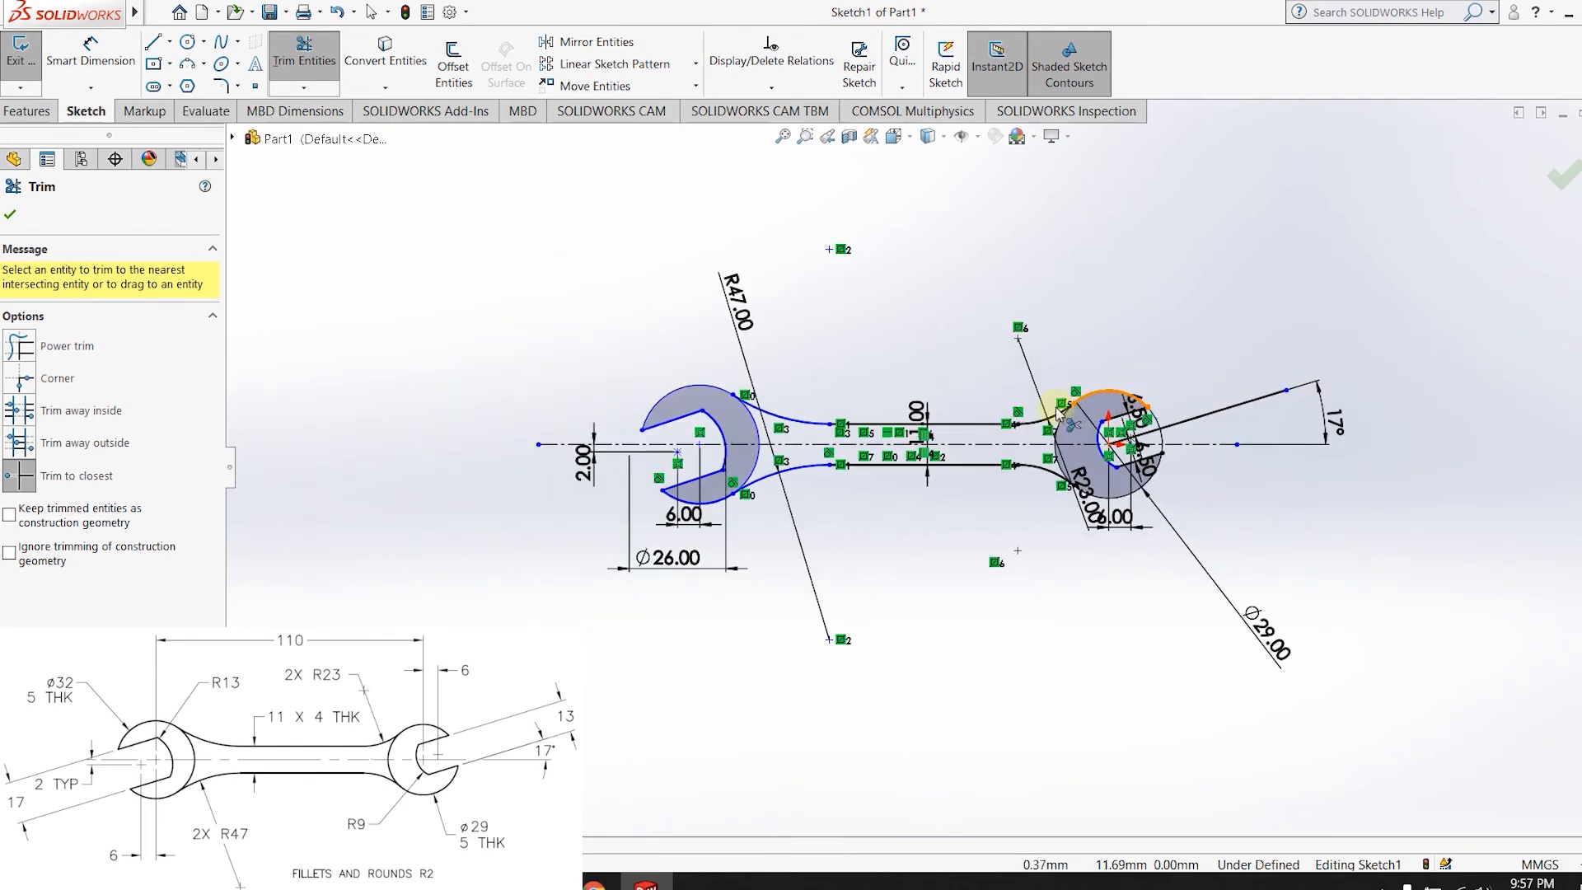
scroll(1248, 357, "down", 2)
scroll(356, 349, "up", 2)
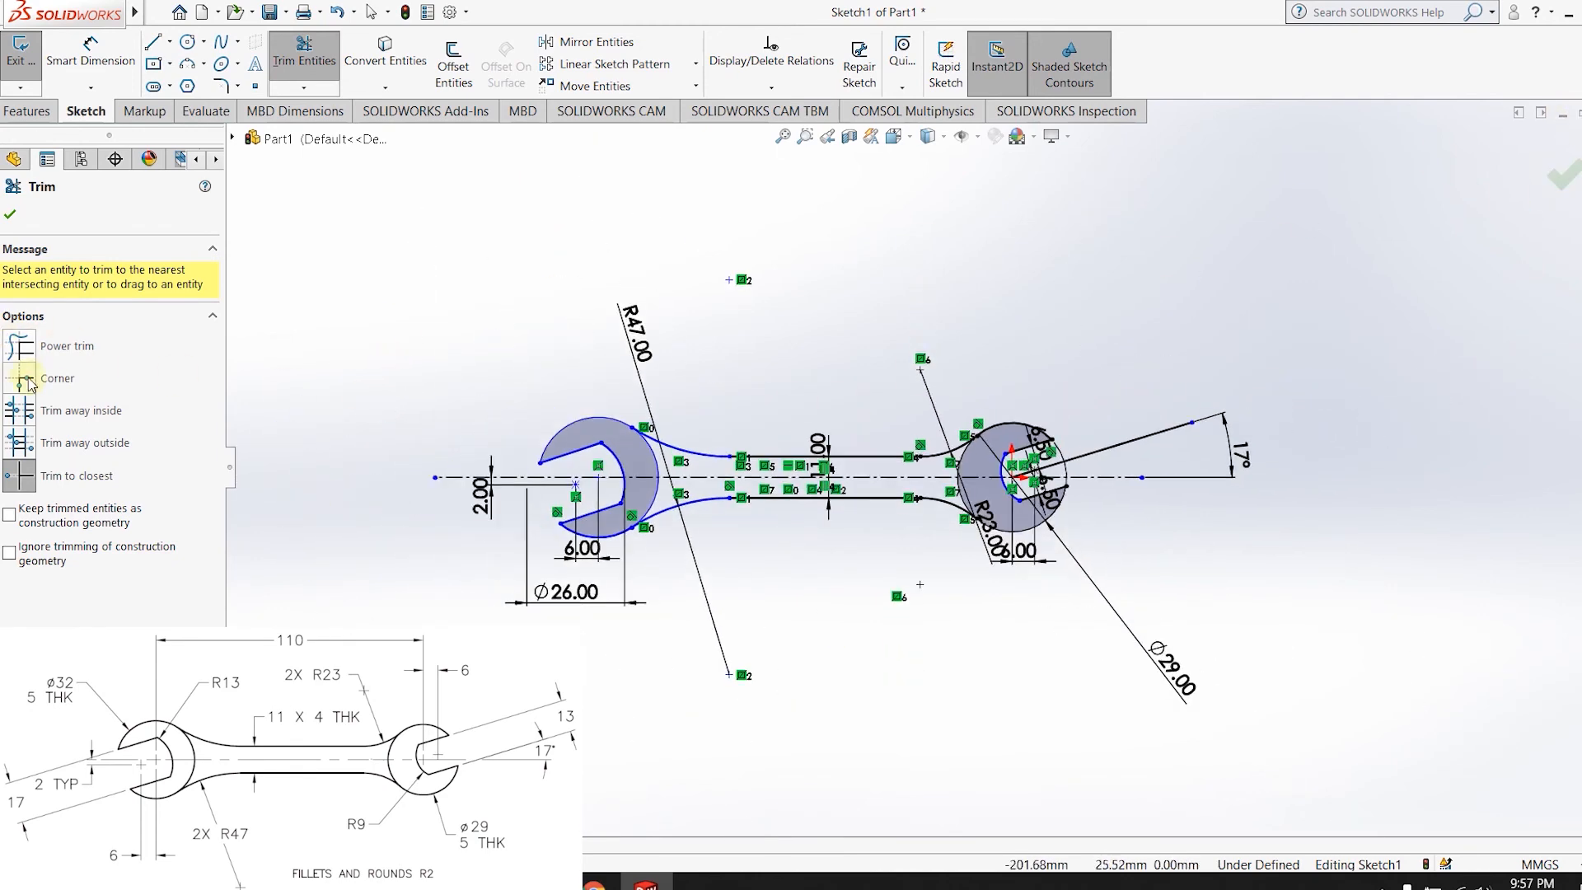
left_click(11, 215)
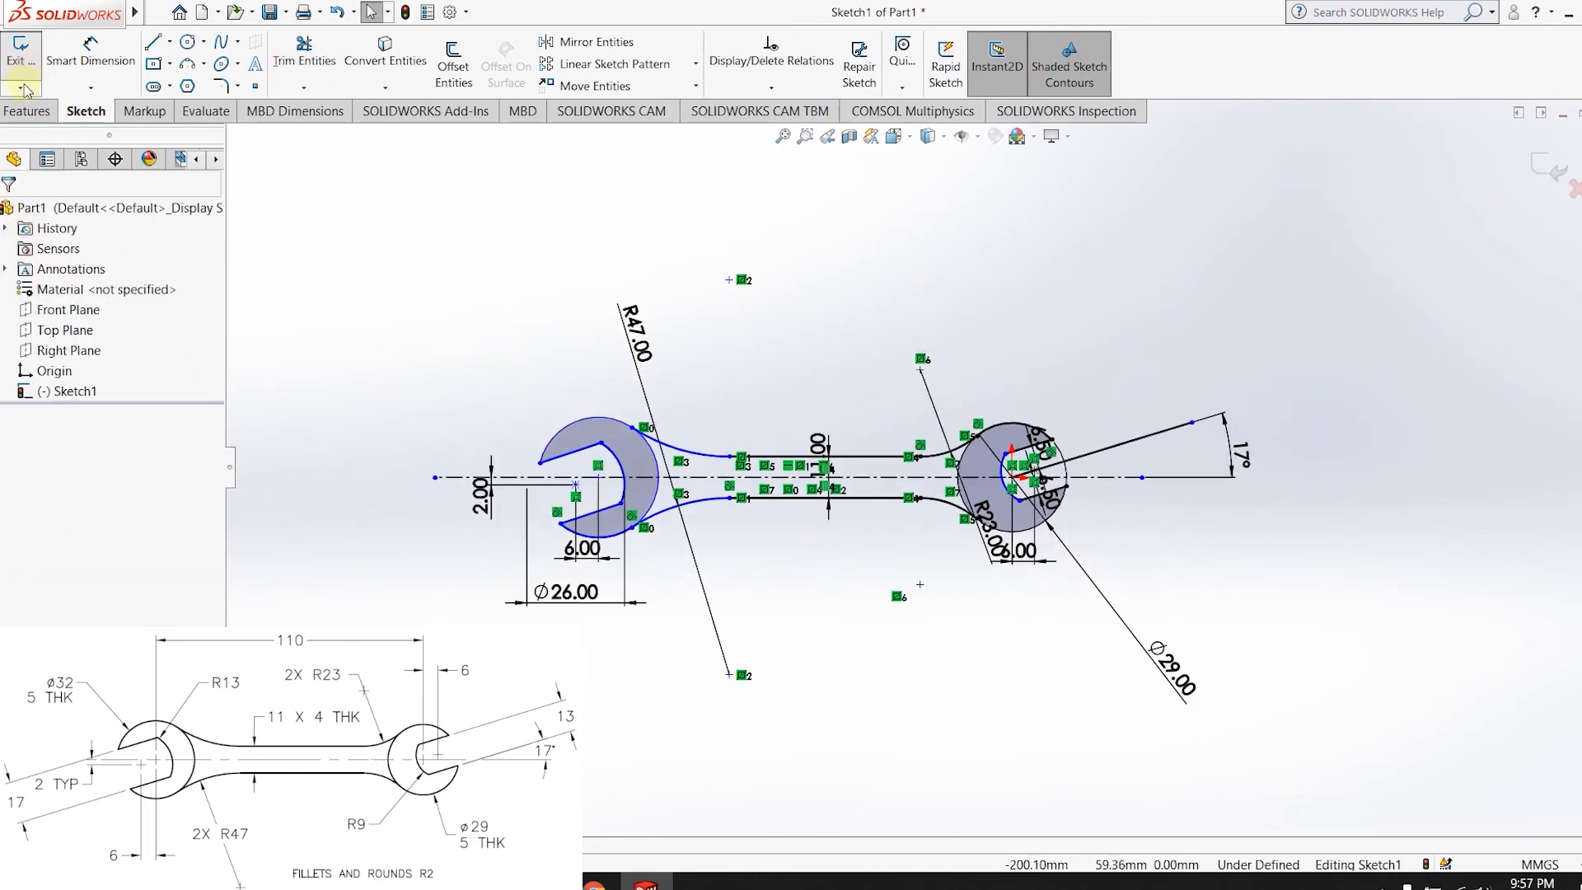
- Extrude the two wrench head regions 10 mm with a Mid Plane end condition
left_click(24, 111)
left_click(30, 57)
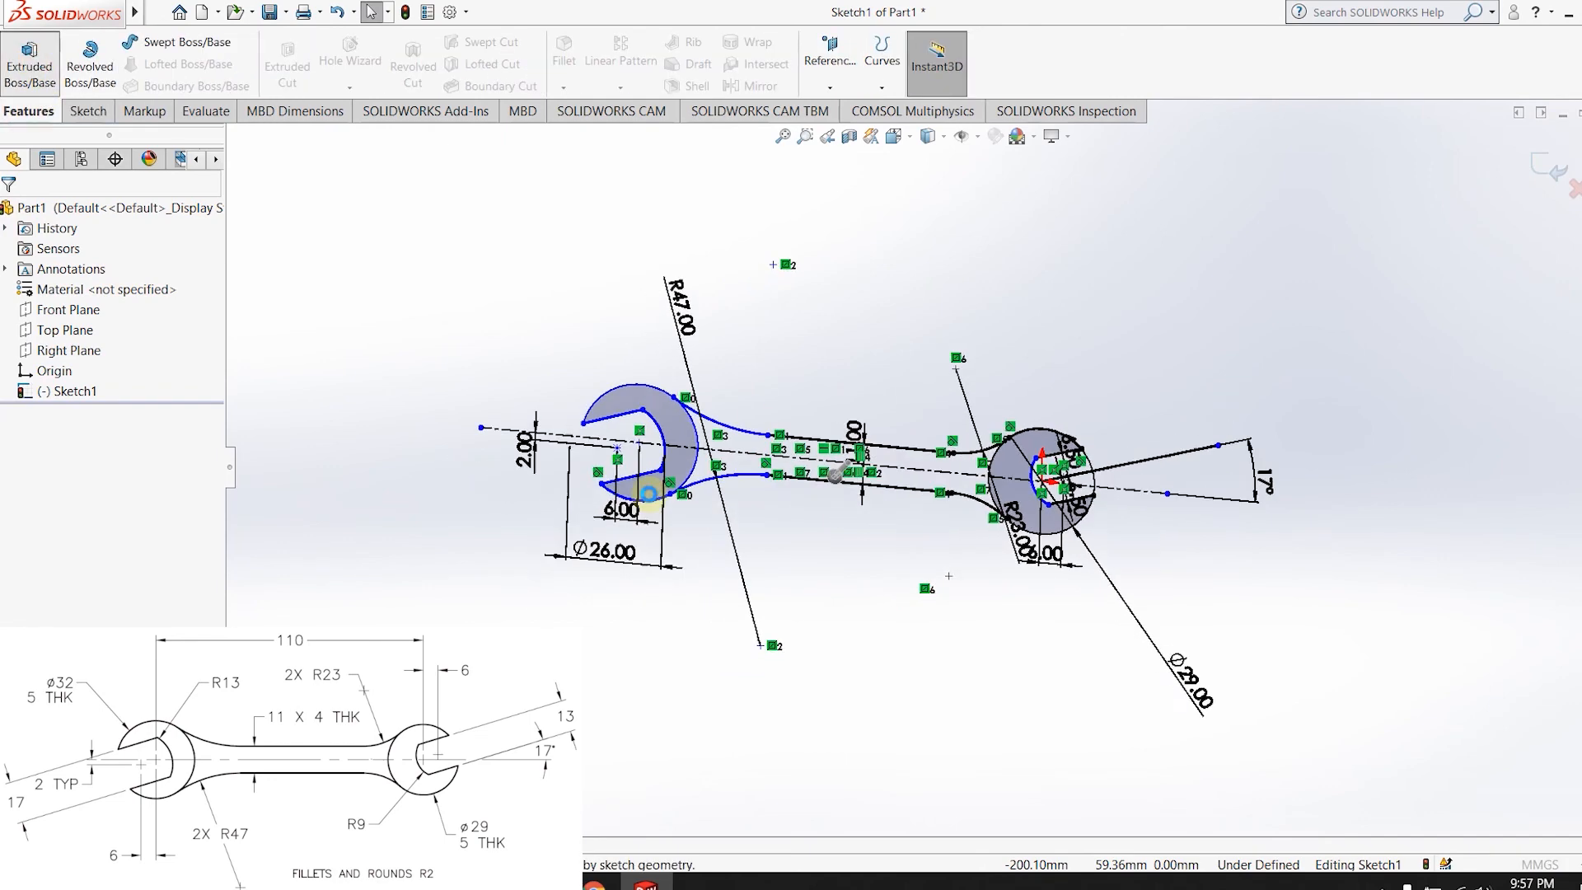
left_click(745, 408)
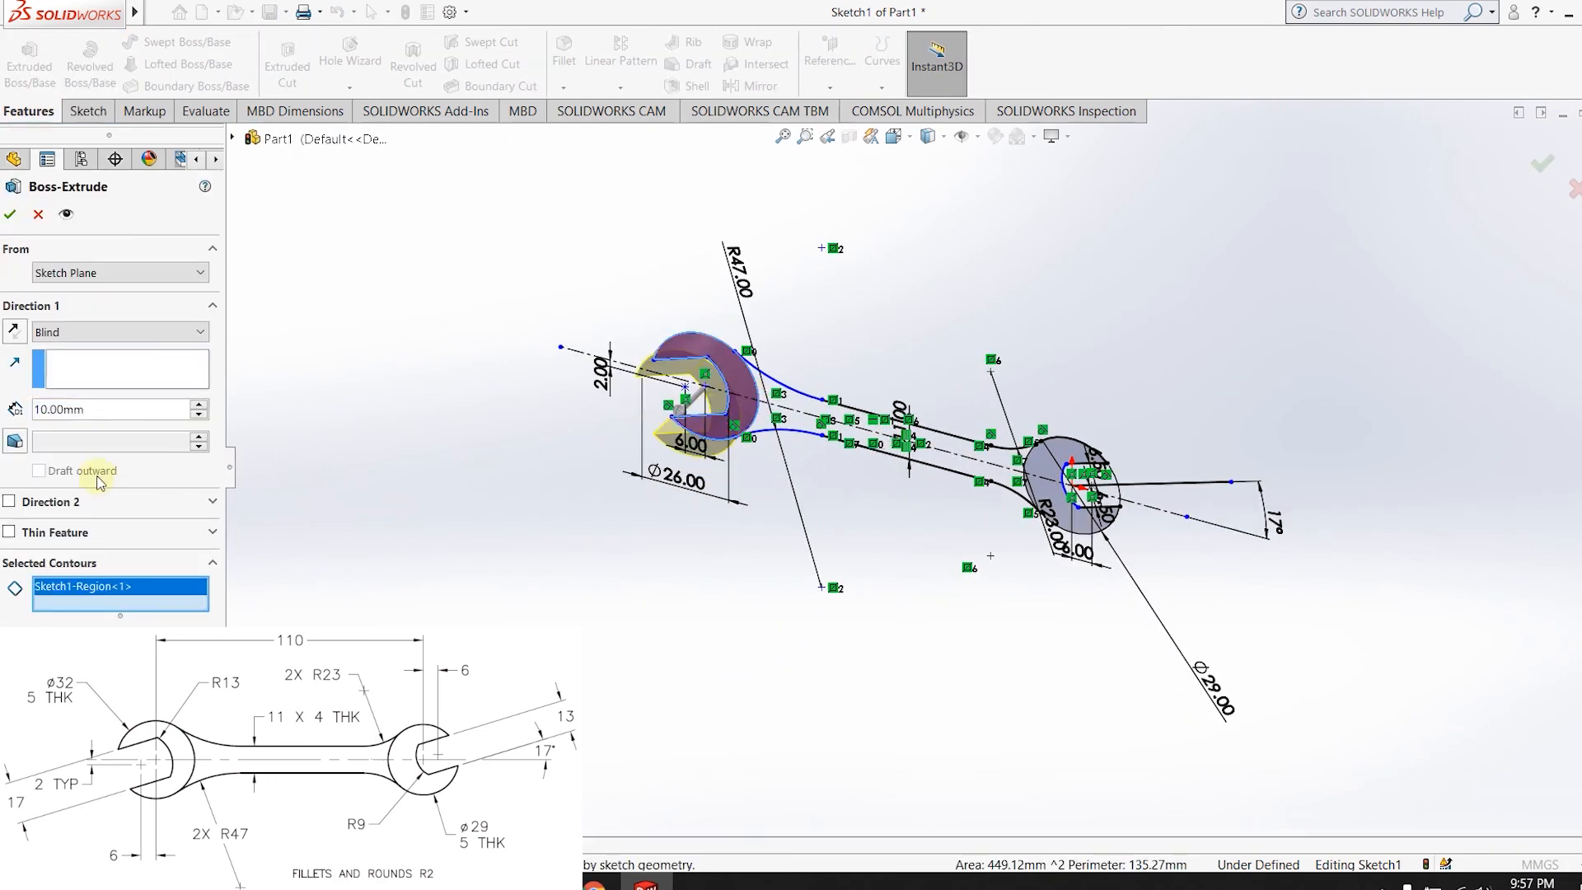
left_click(1063, 461)
left_click(120, 331)
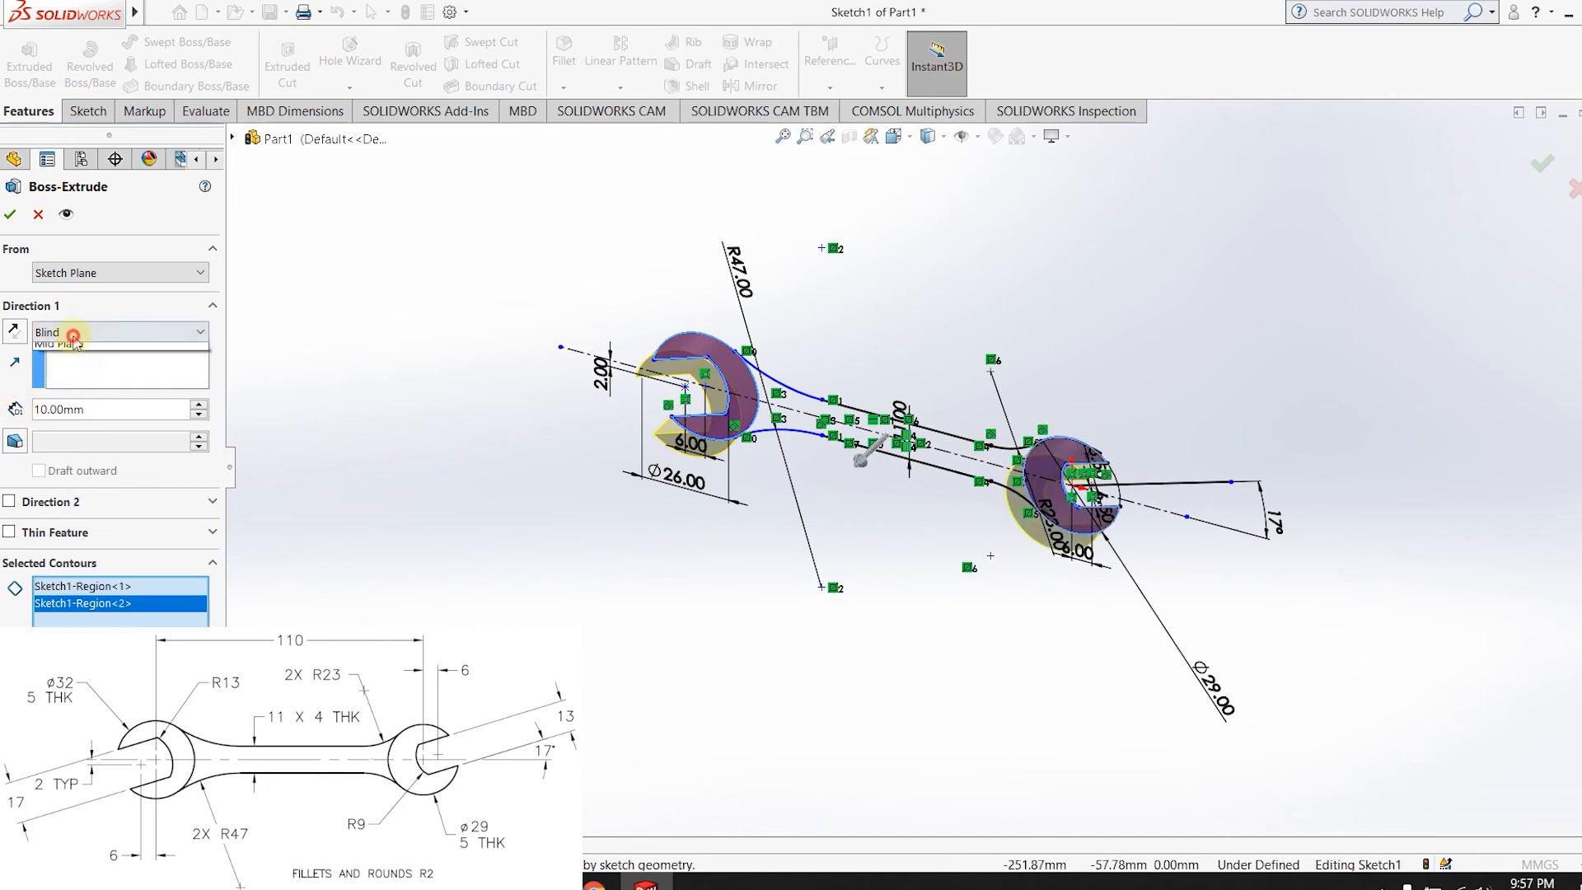
left_click(66, 416)
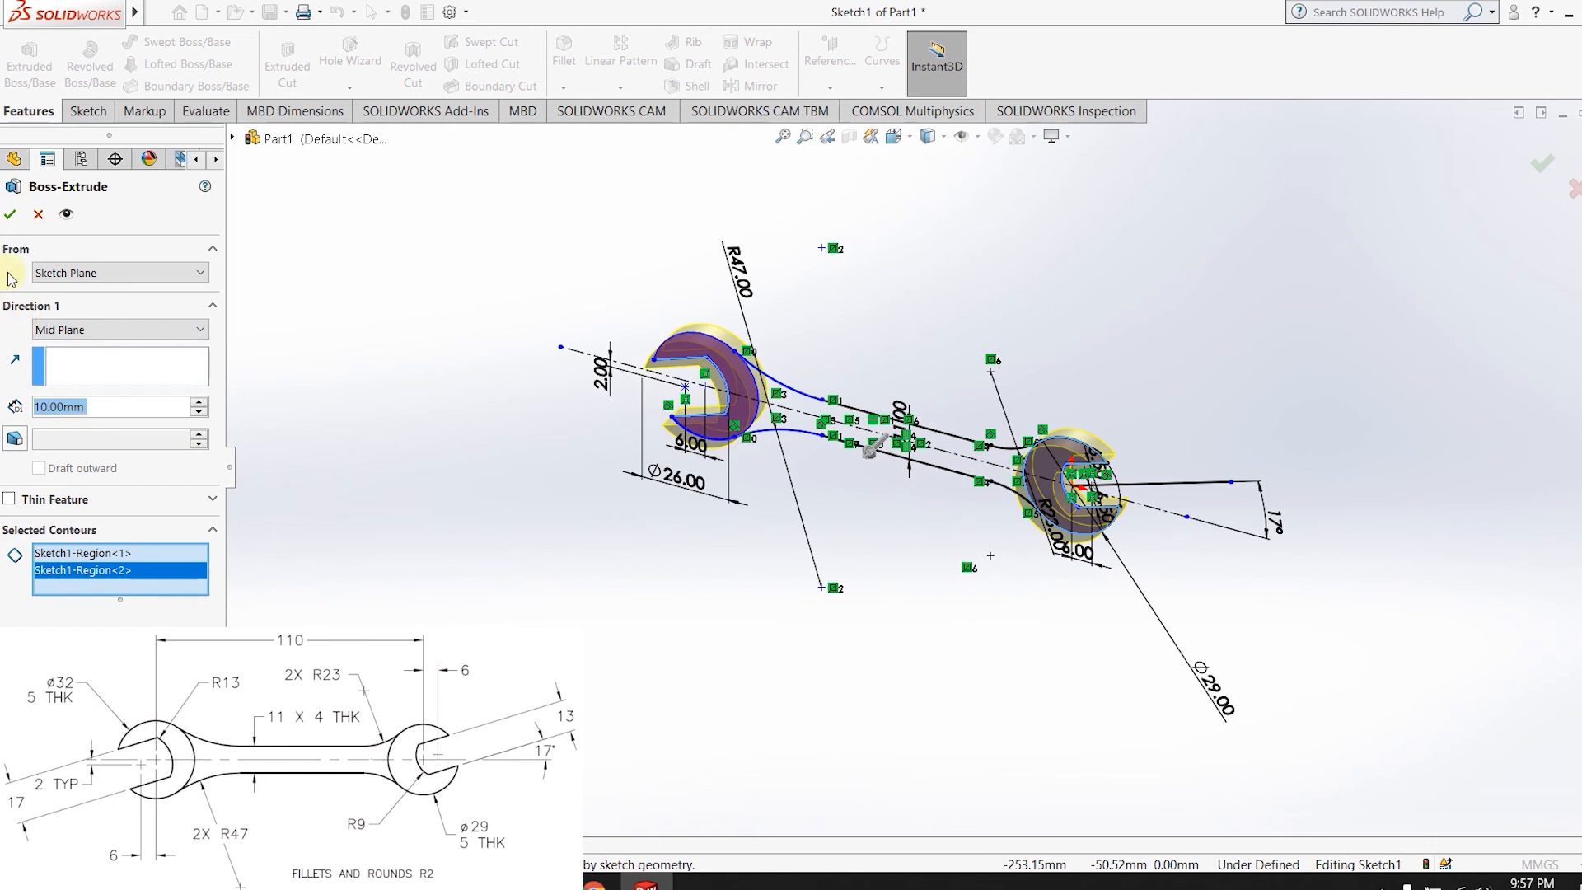
left_click(9, 216)
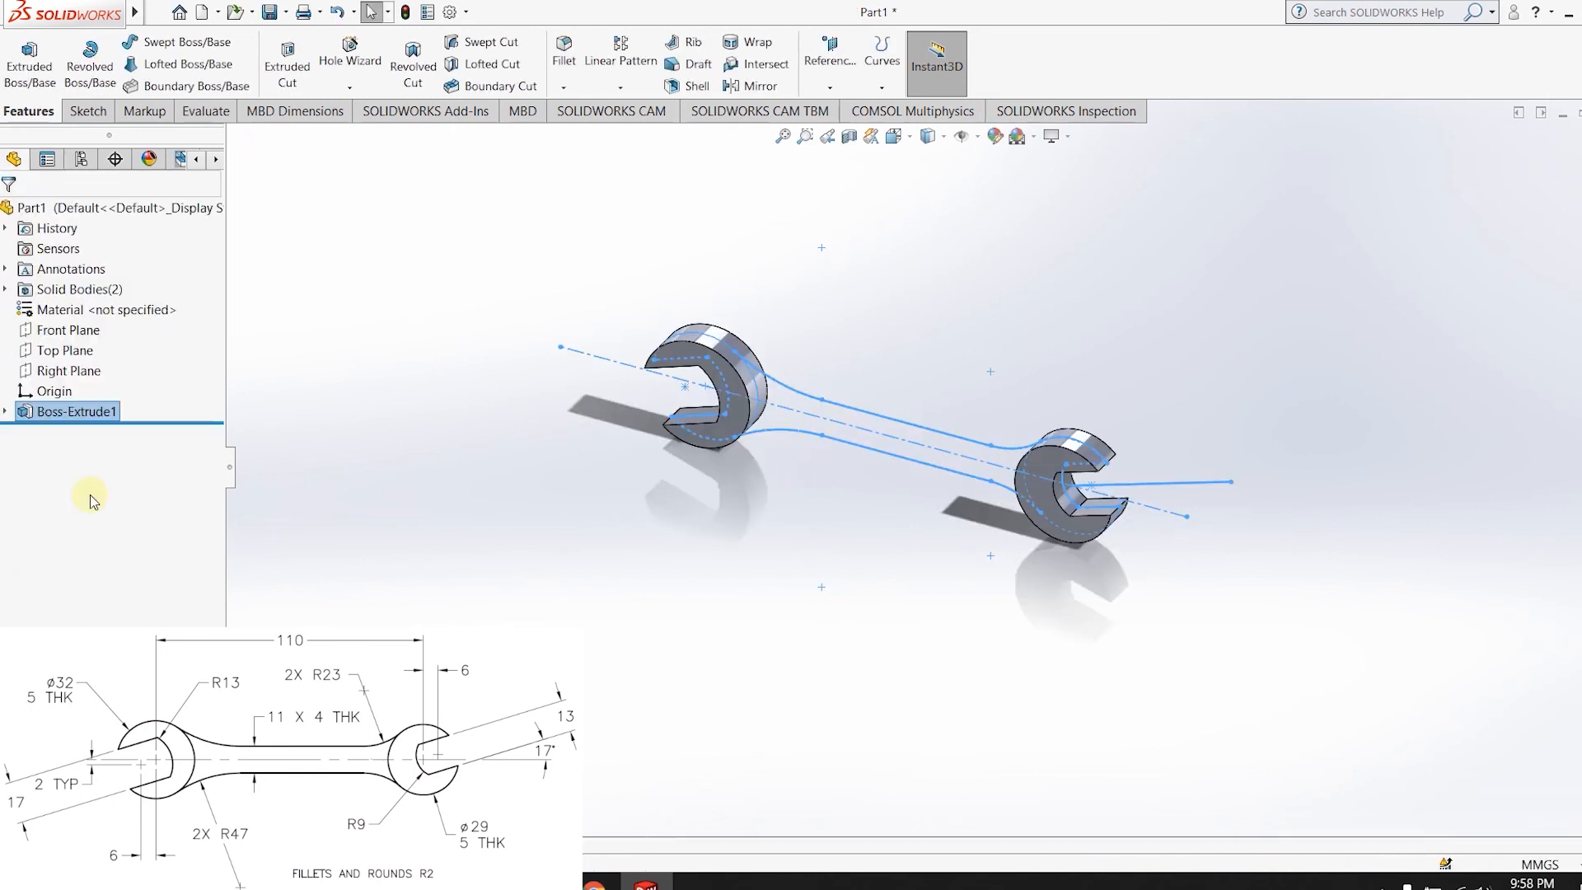
left_click(30, 57)
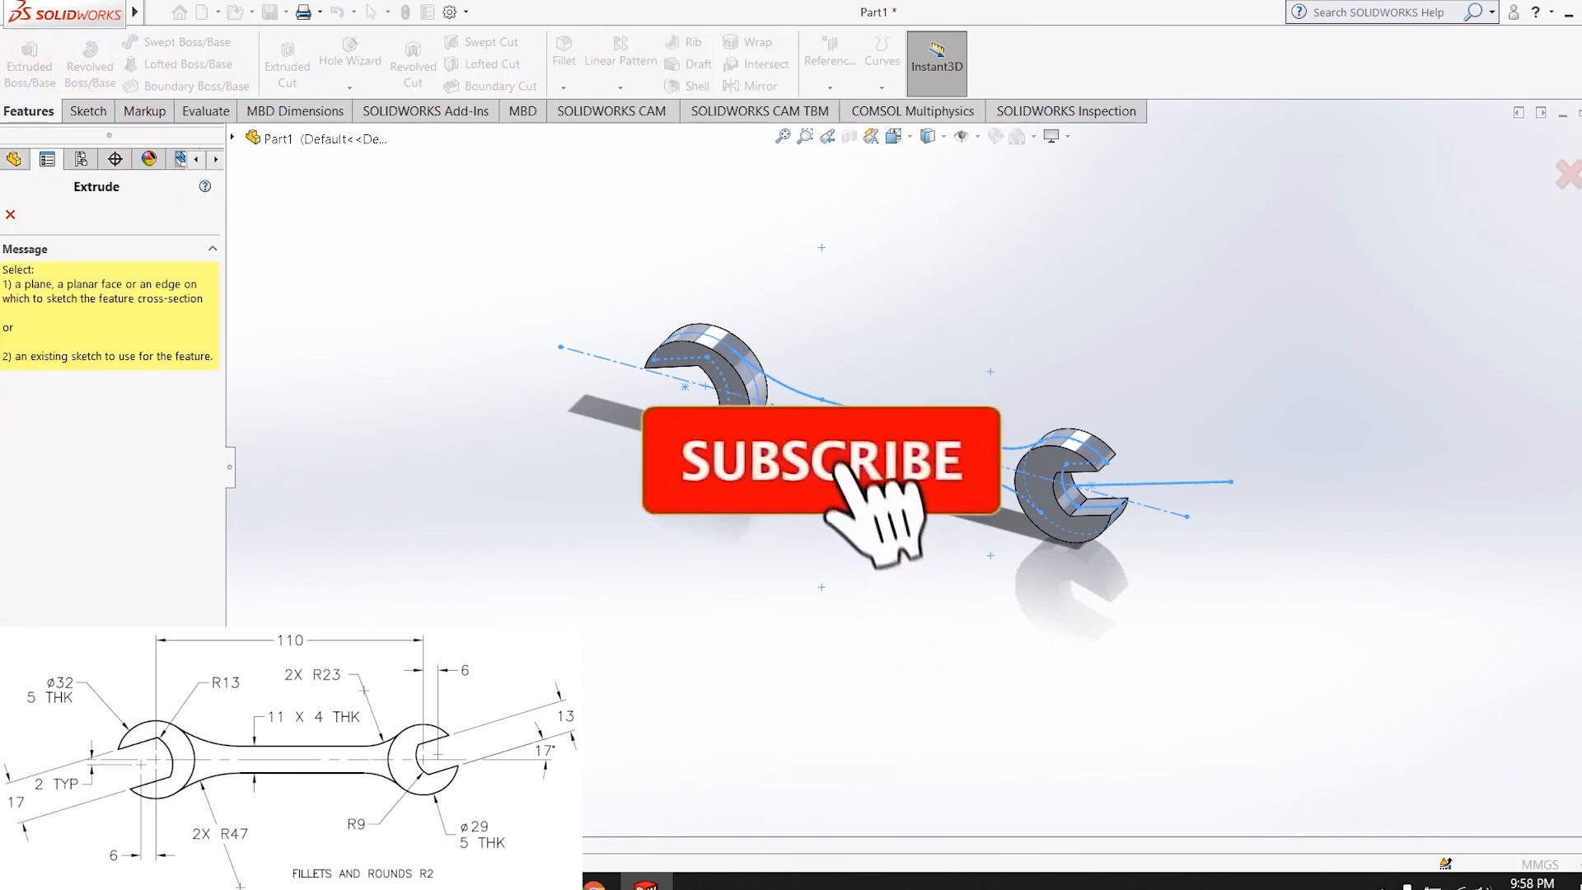
left_click(232, 138)
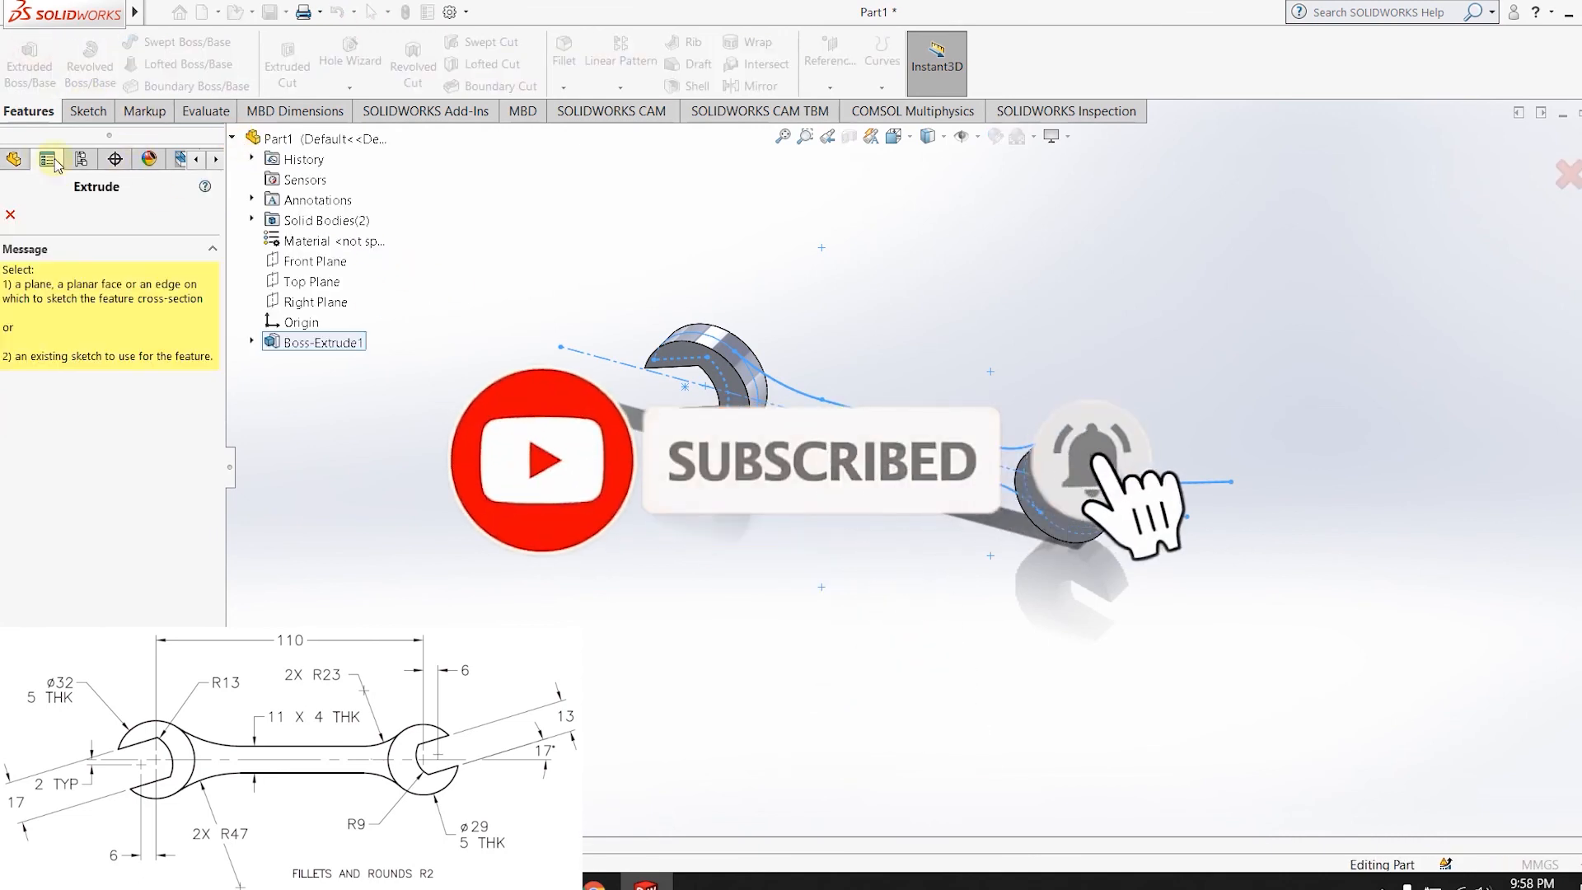
left_click(10, 215)
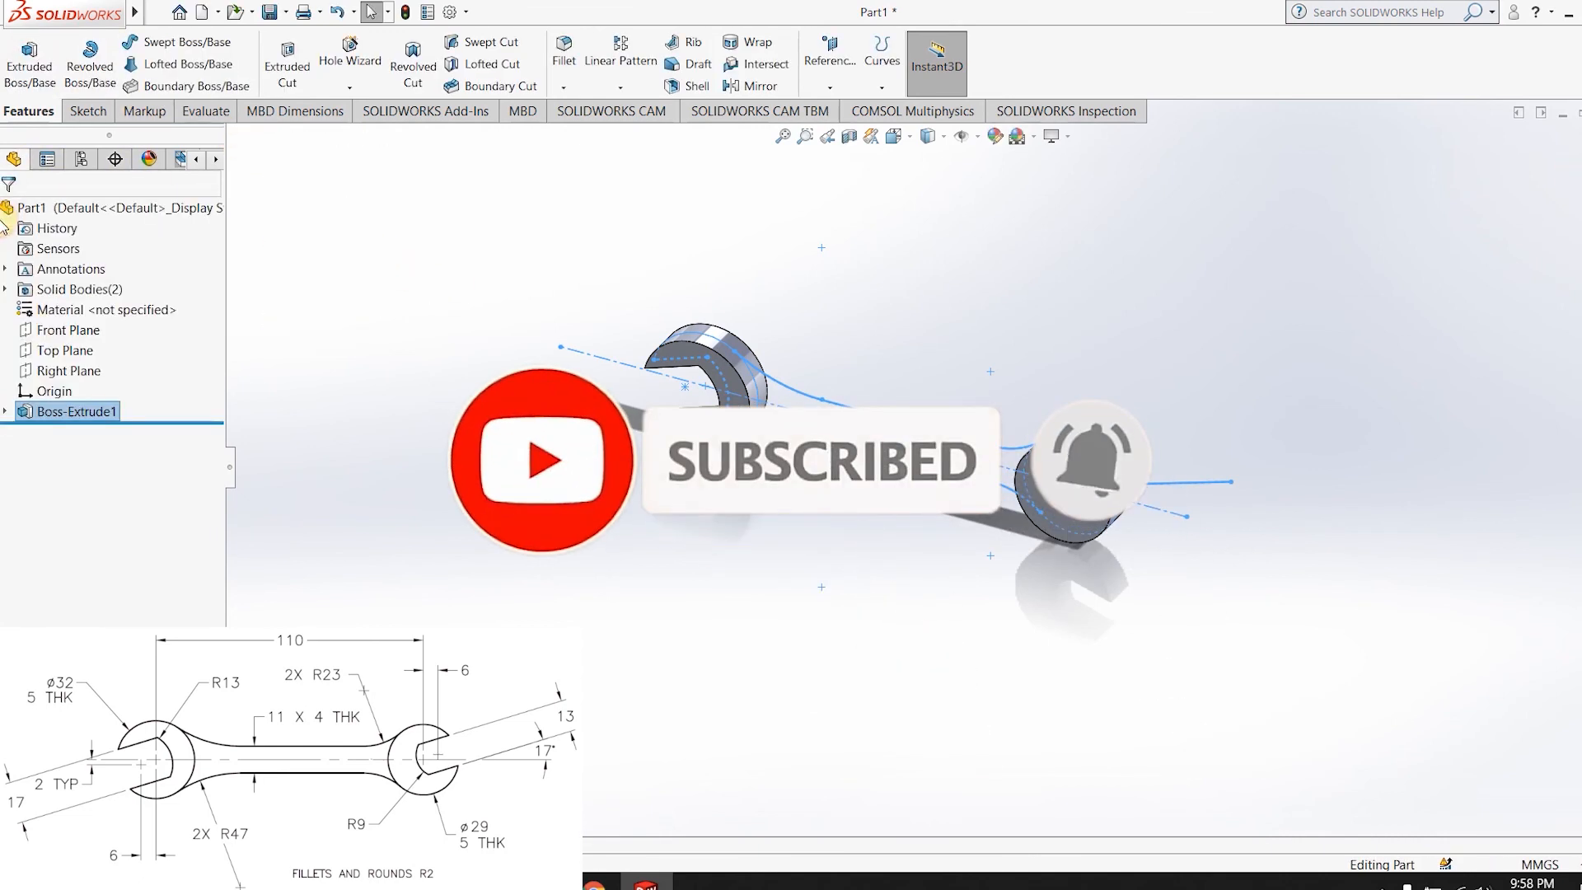
- Edit the head extrusion and try to add the upper handle edge contour and the handle region to its selected contours
left_click(7, 412)
right_click(61, 416)
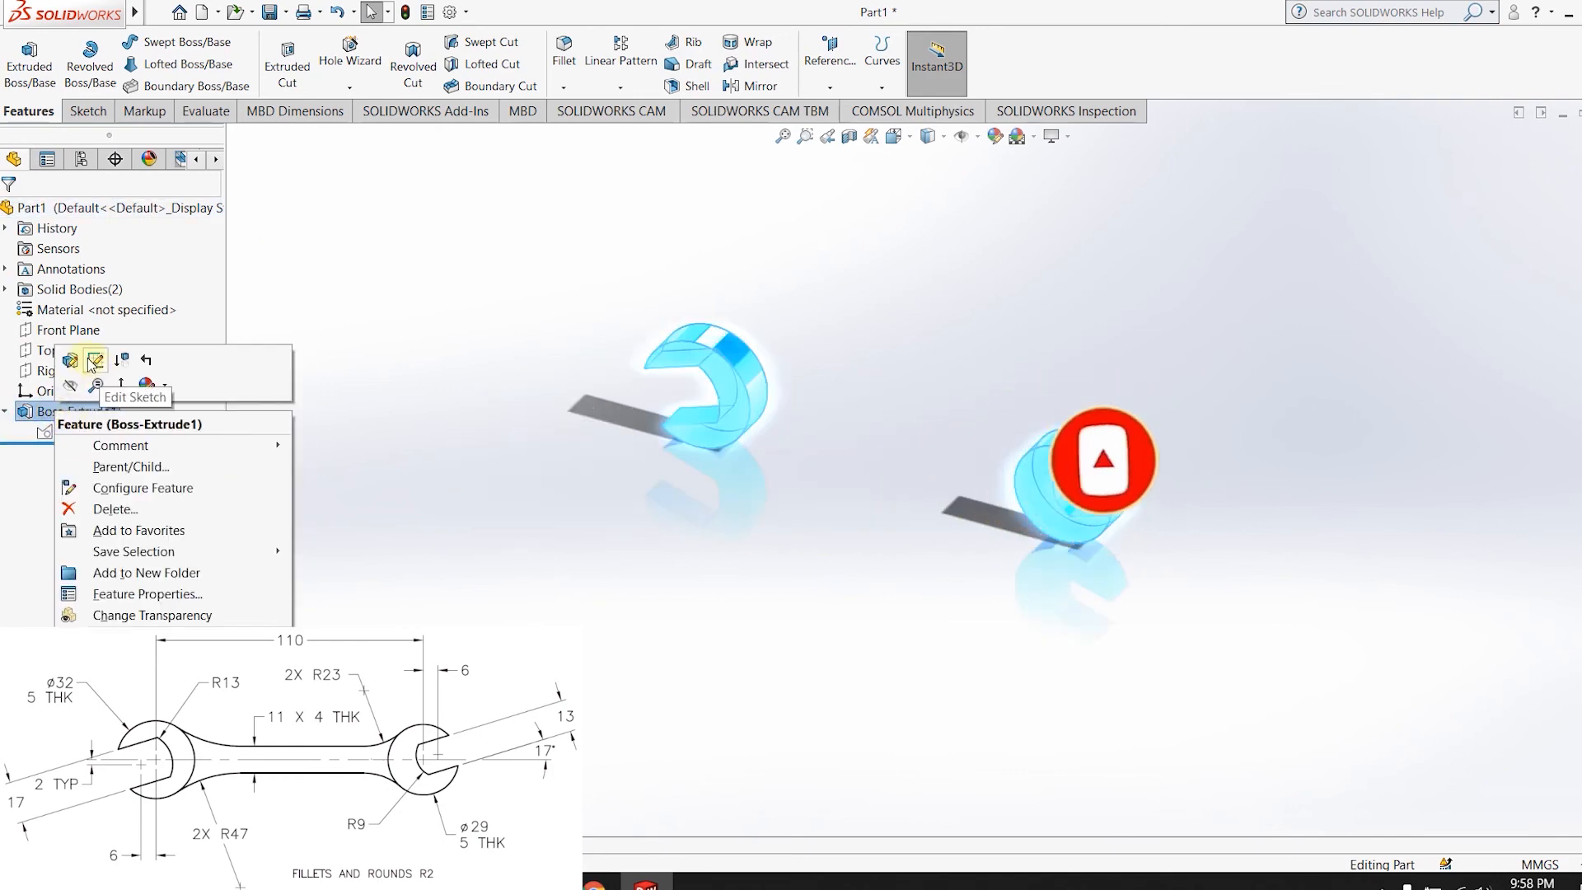
left_click(94, 361)
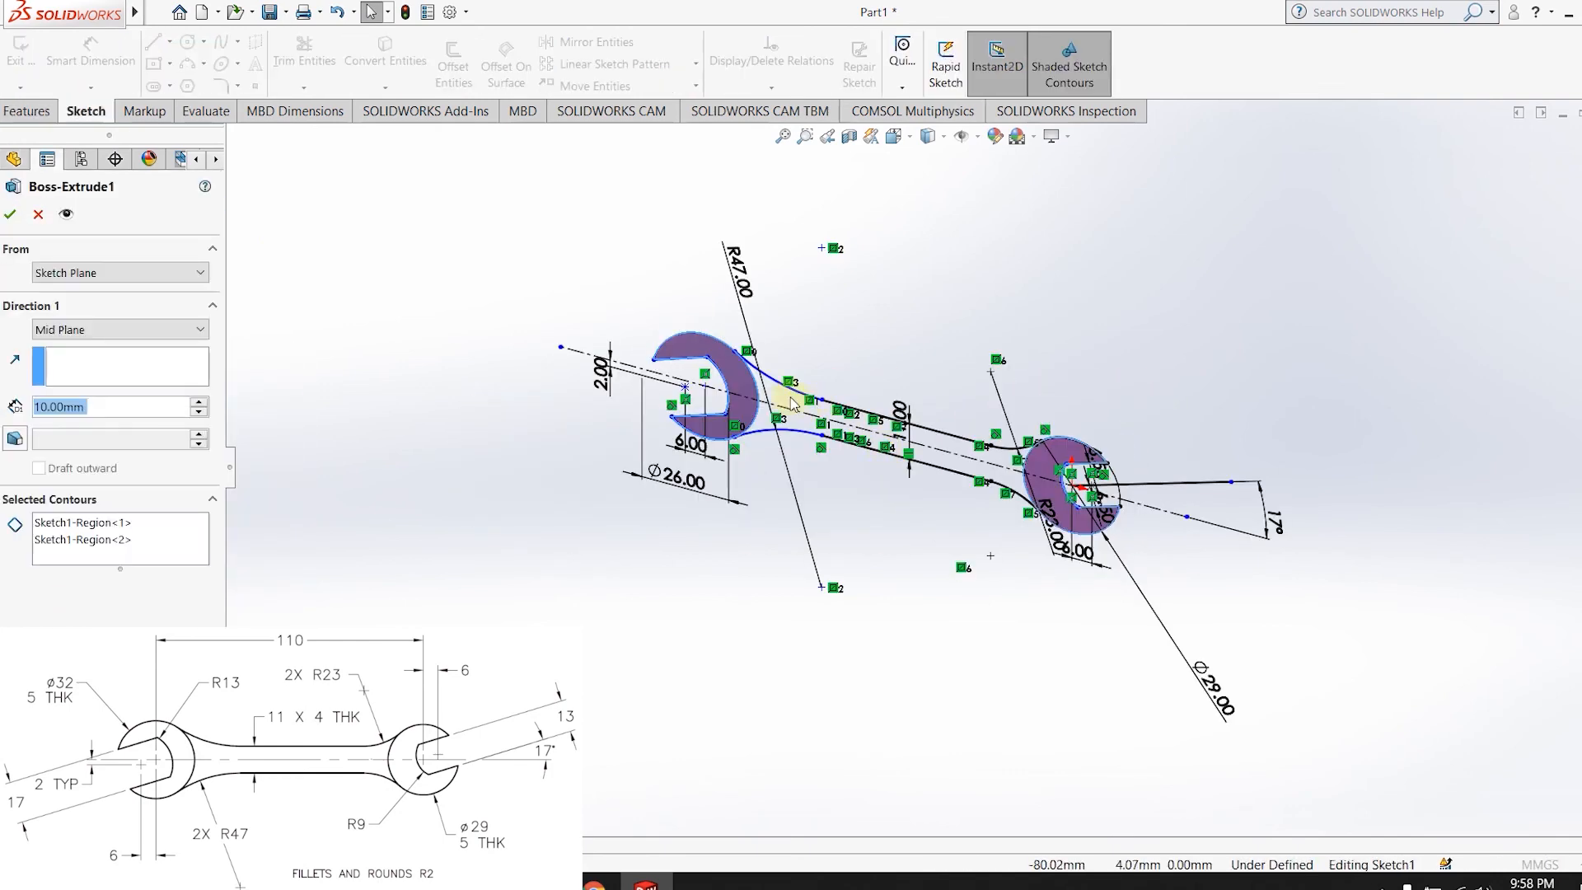
left_click(789, 402)
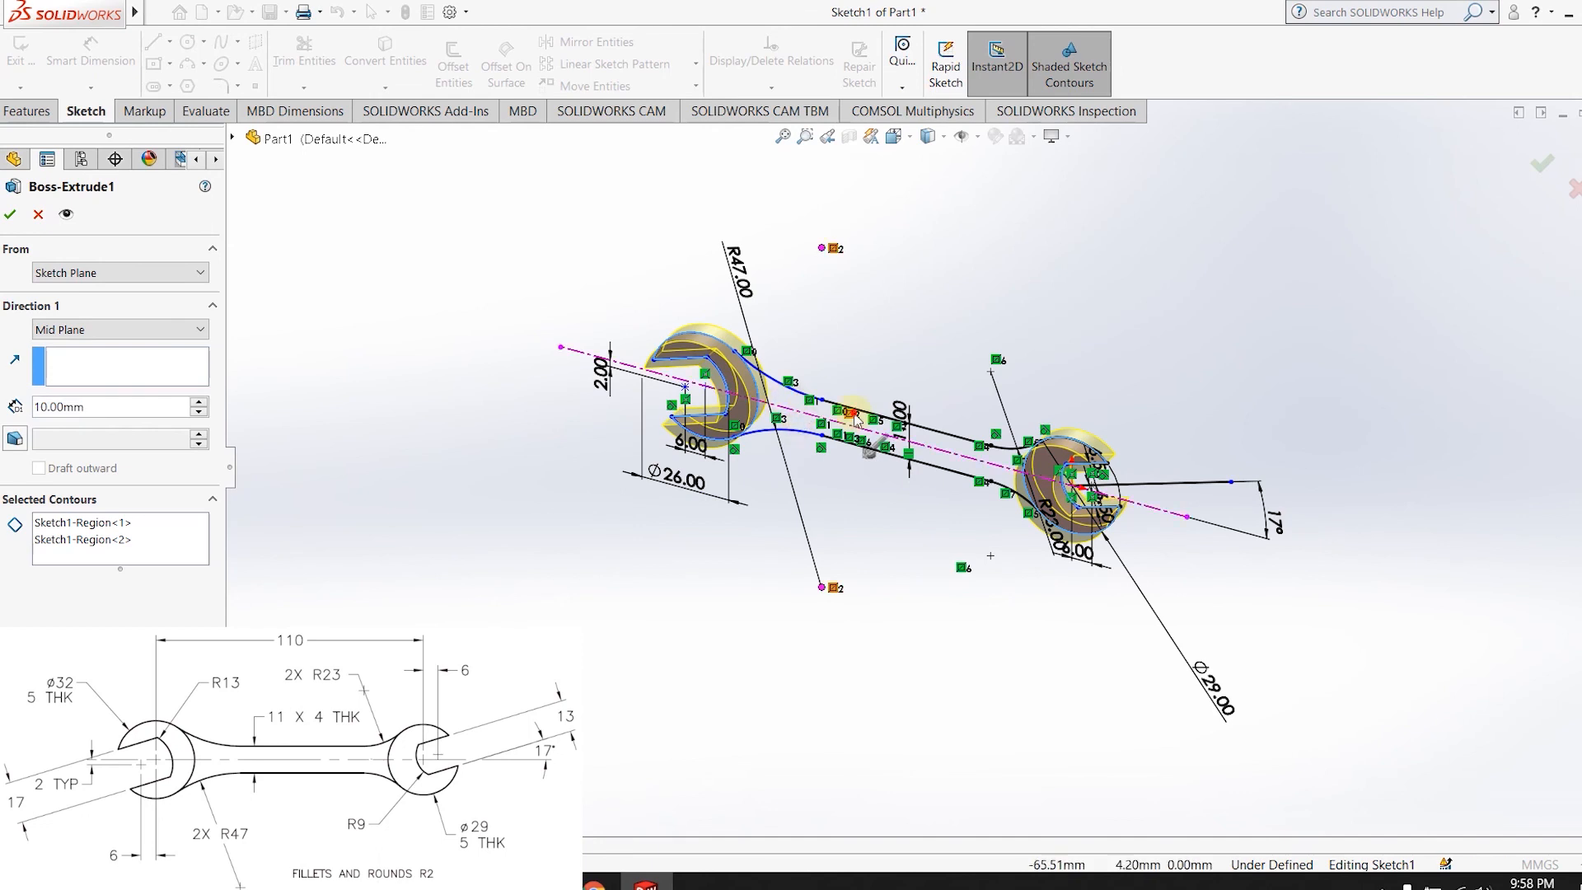
left_click(97, 557)
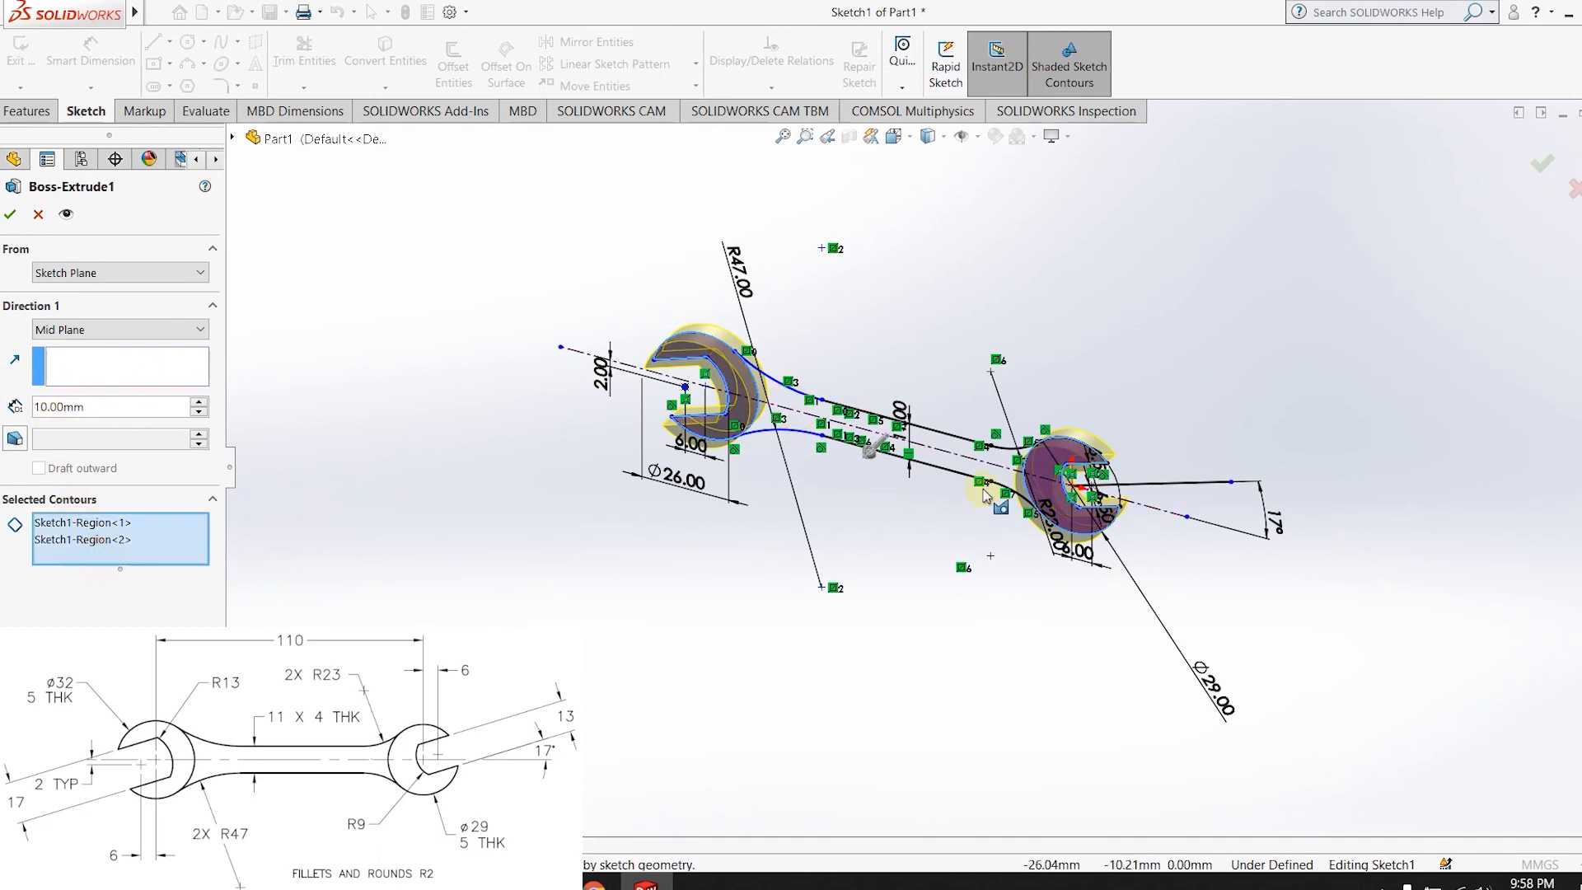
scroll(984, 485, "down", 3)
left_click(653, 322)
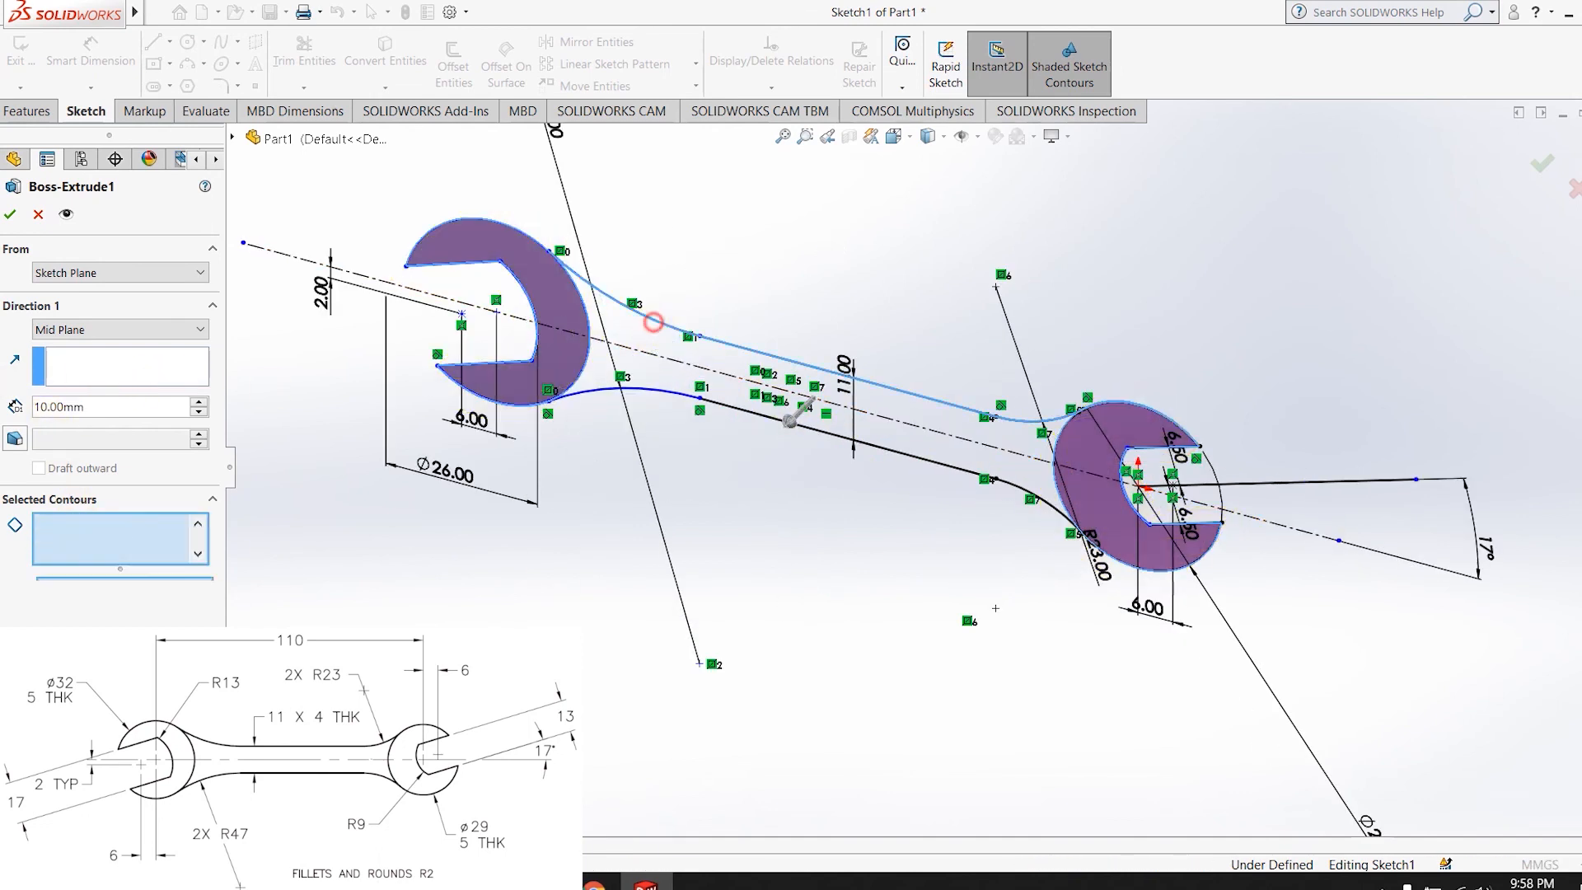
left_click(663, 402)
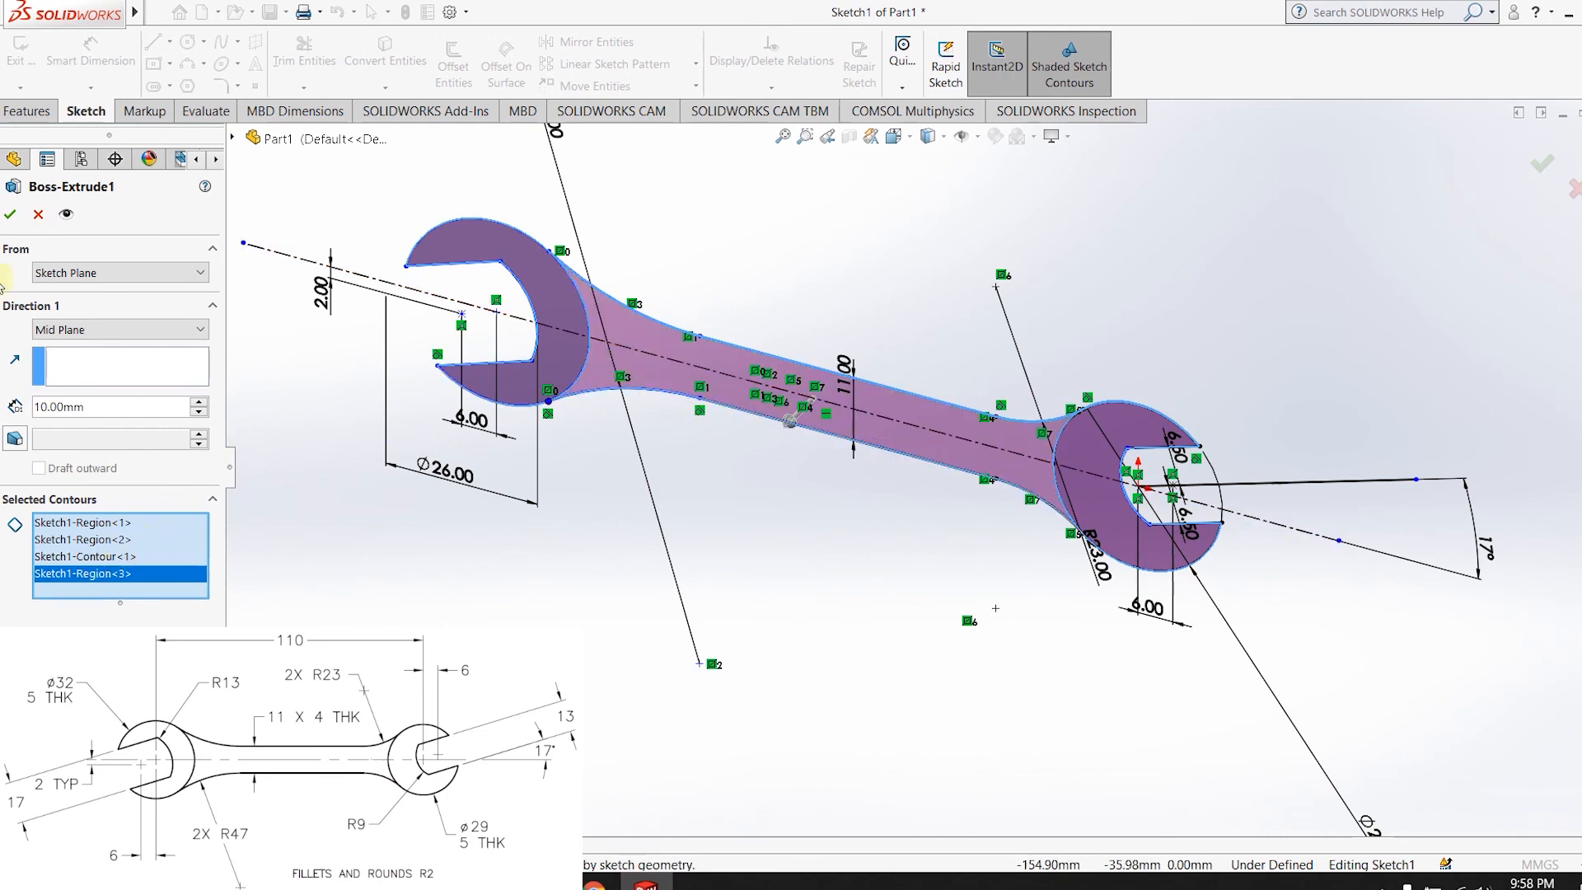
left_click(8, 214)
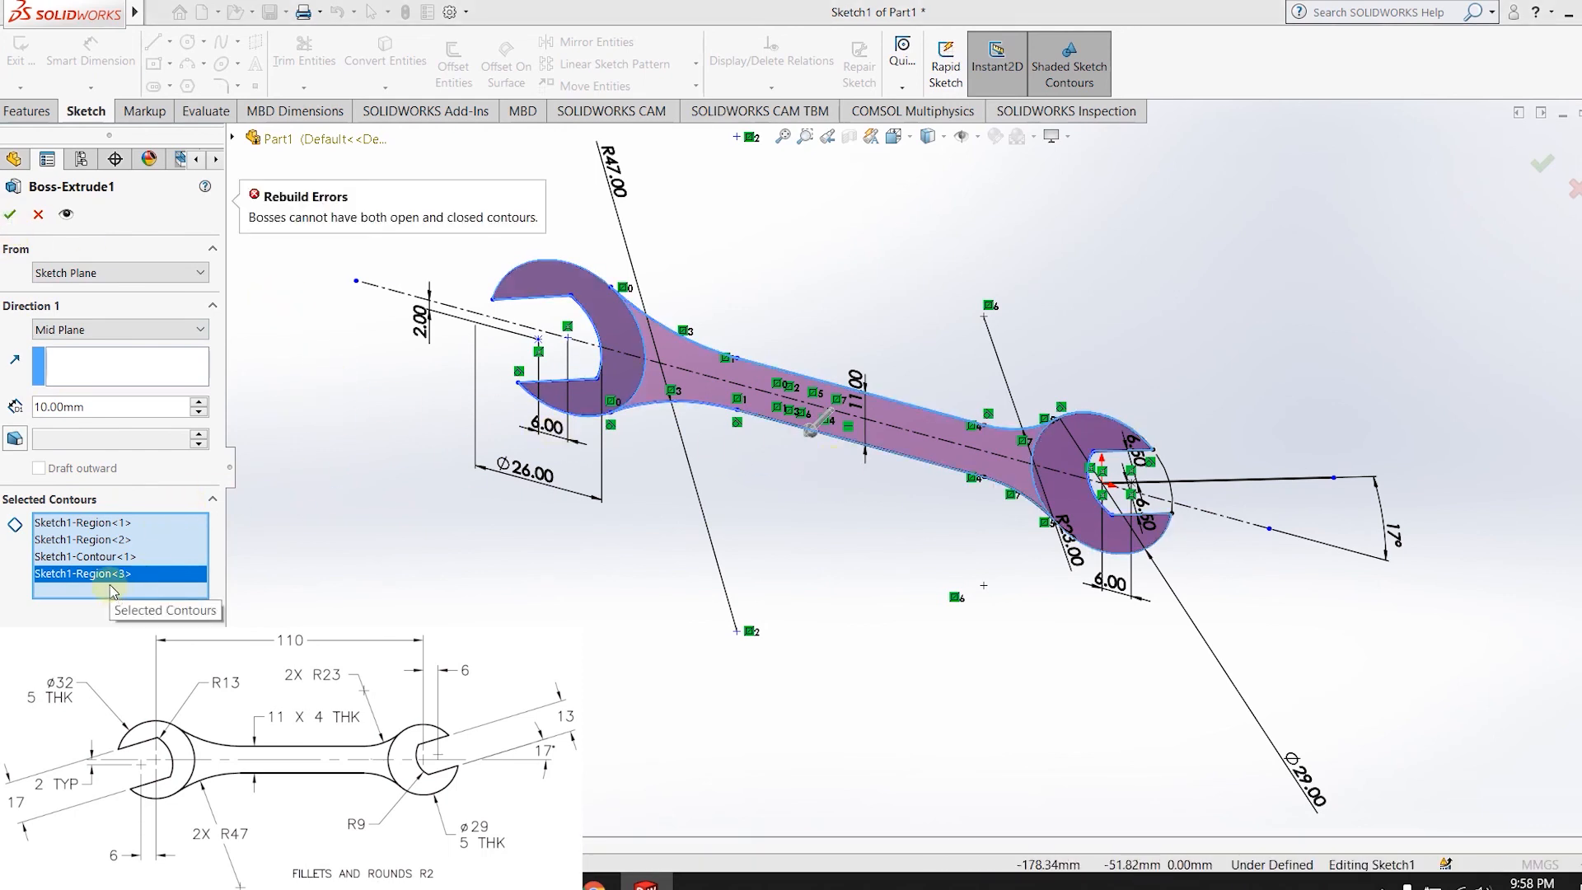
- Remove the open edge contour from the extrusion's selection and extrude the handle region together with both heads at 10 mm
key("Delete")
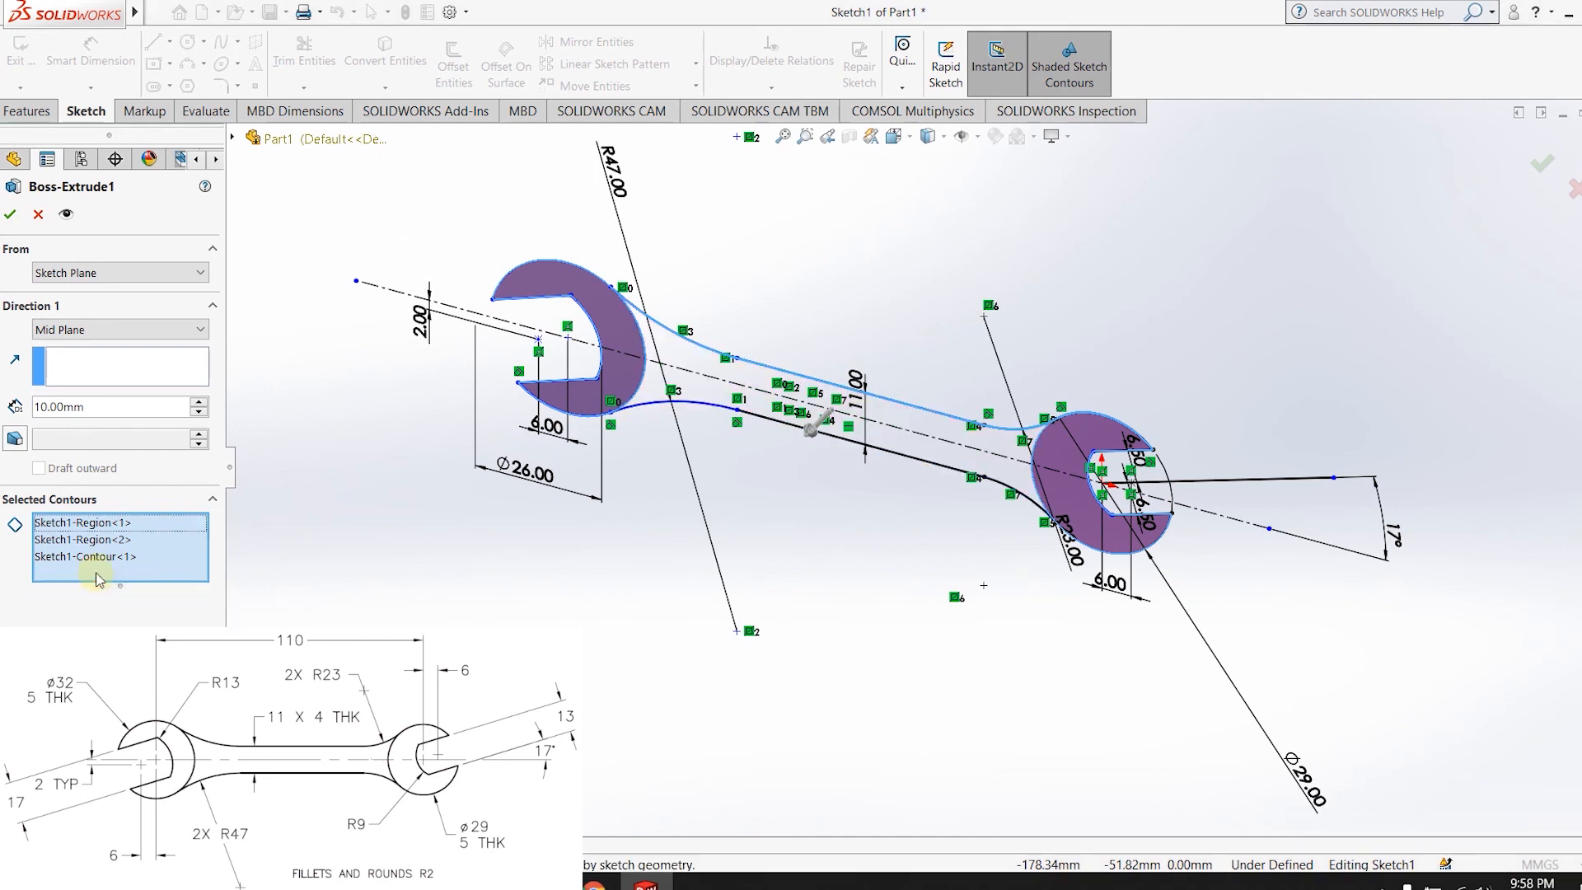
left_click(99, 556)
key("Delete")
left_click(710, 386)
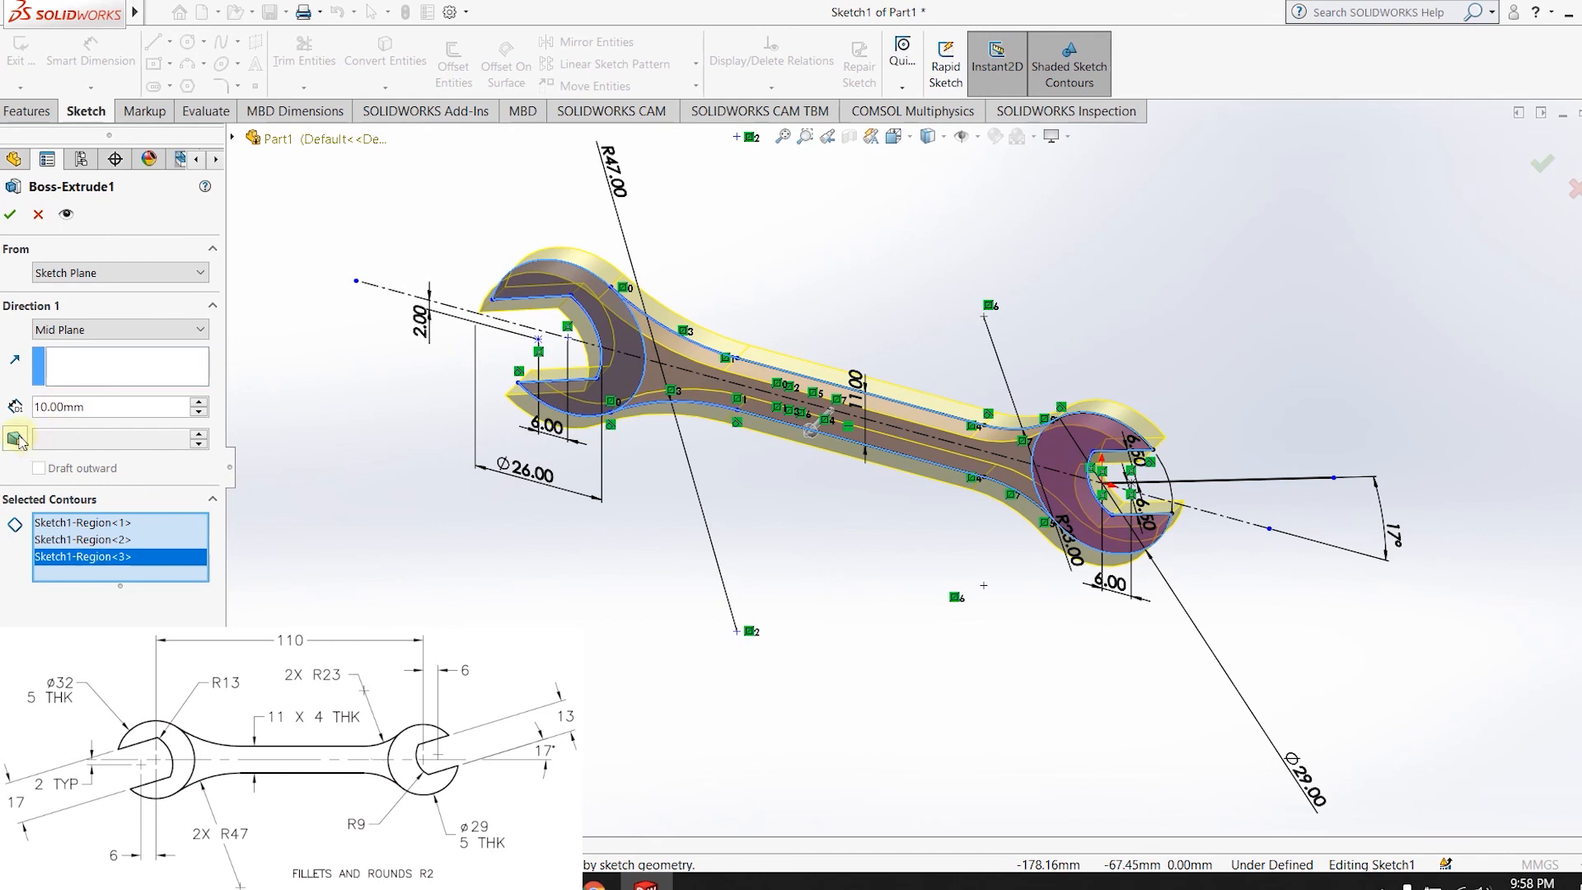
left_click(9, 215)
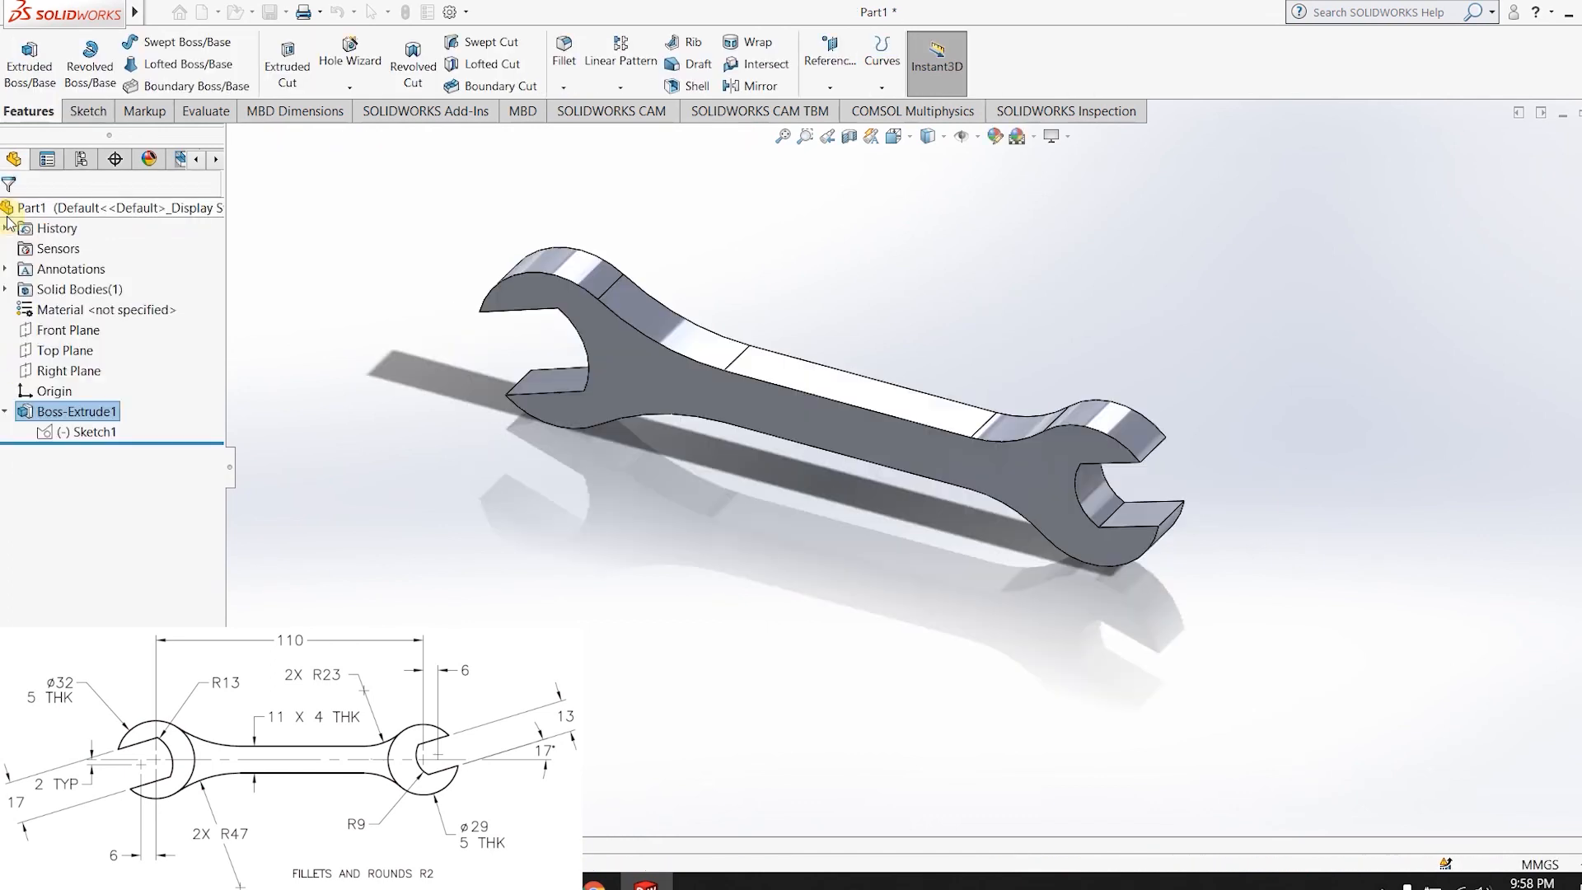
- Try to apply the chromium plate appearance from the Chrome metals to the whole wrench
scroll(900, 356, "down", 5)
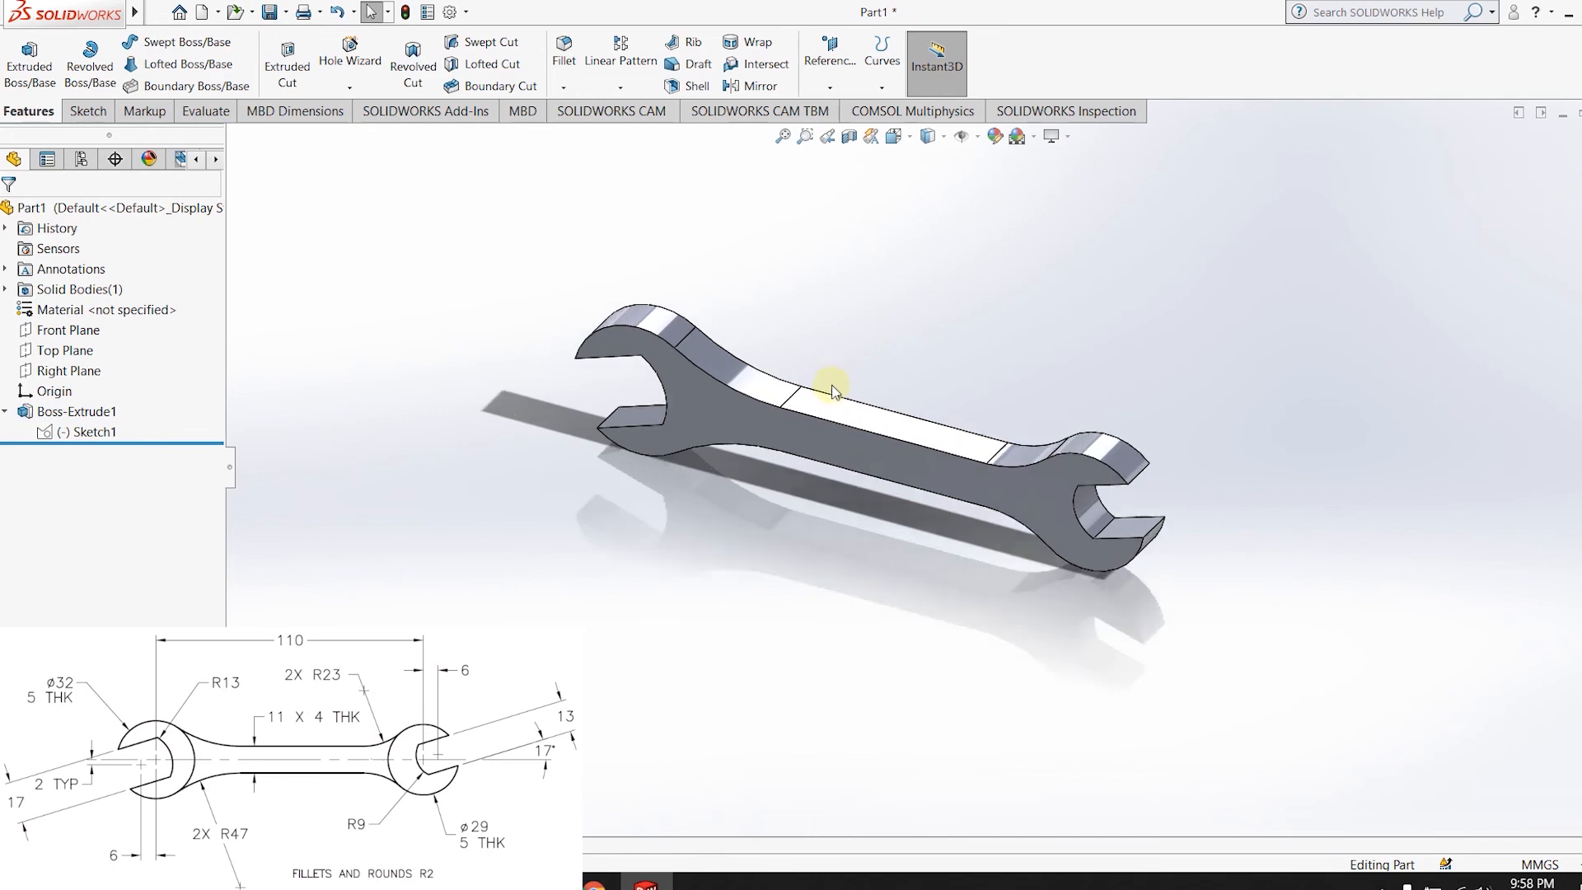
scroll(923, 466, "up", 4)
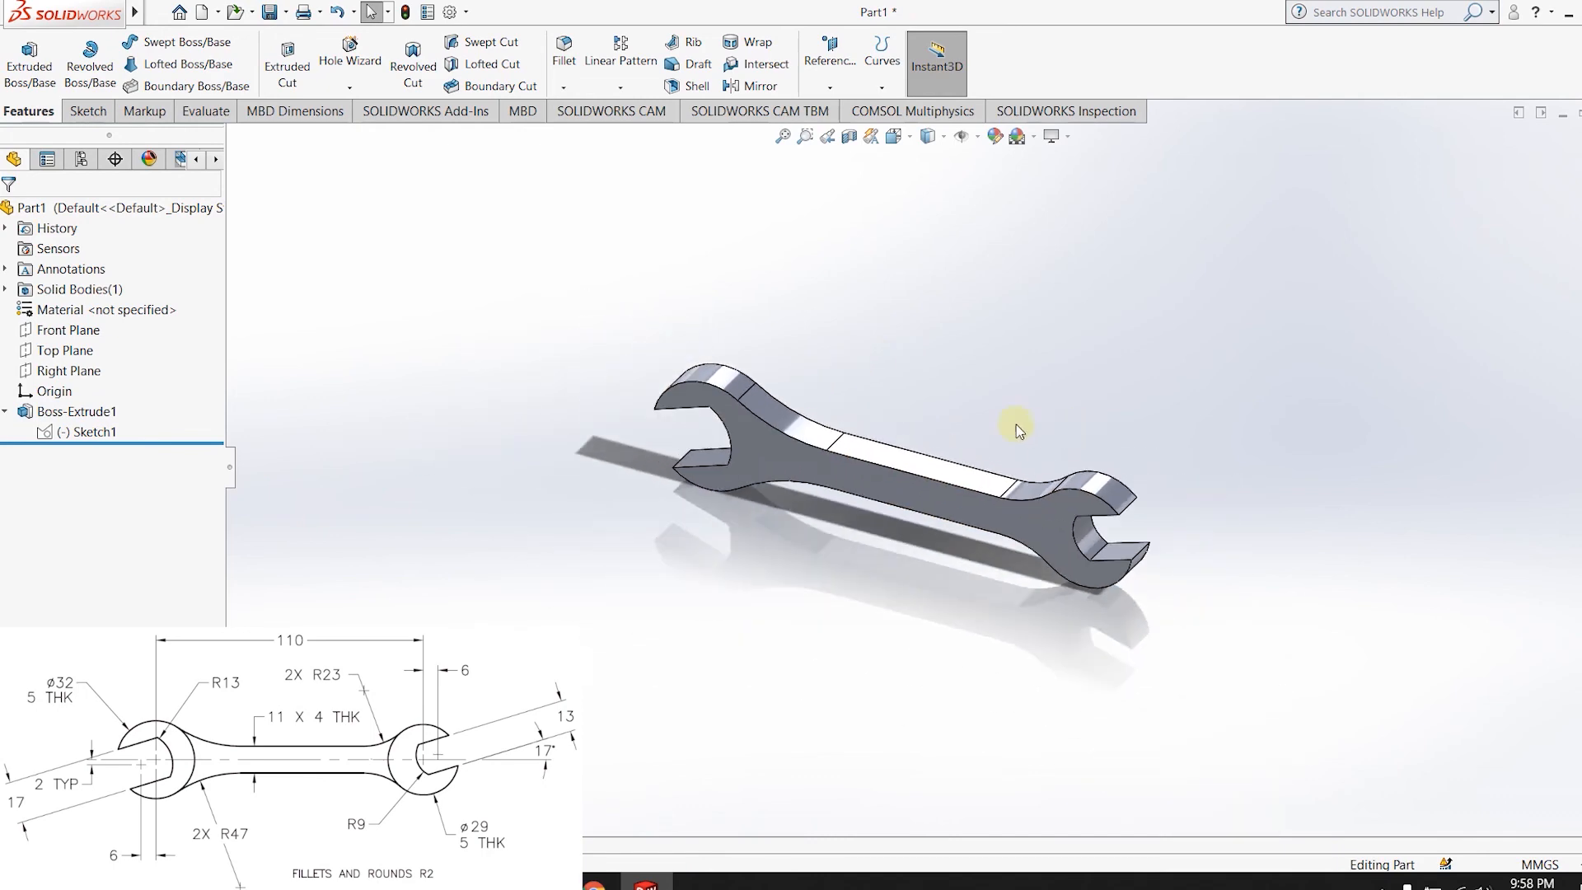
middle_click_drag(819, 358, 901, 558)
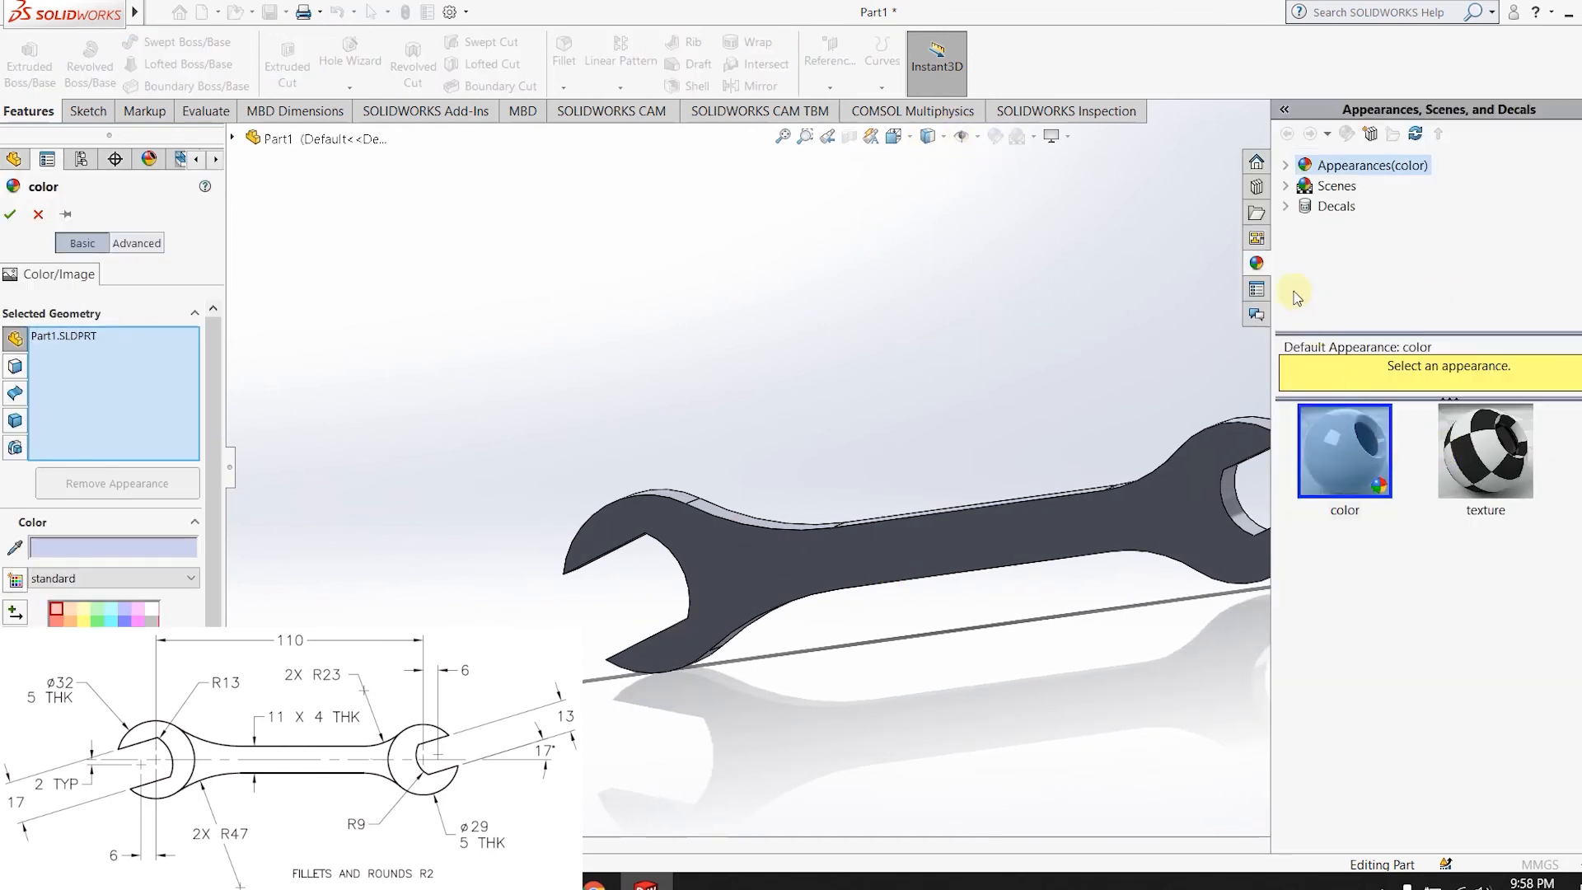
left_click(1286, 165)
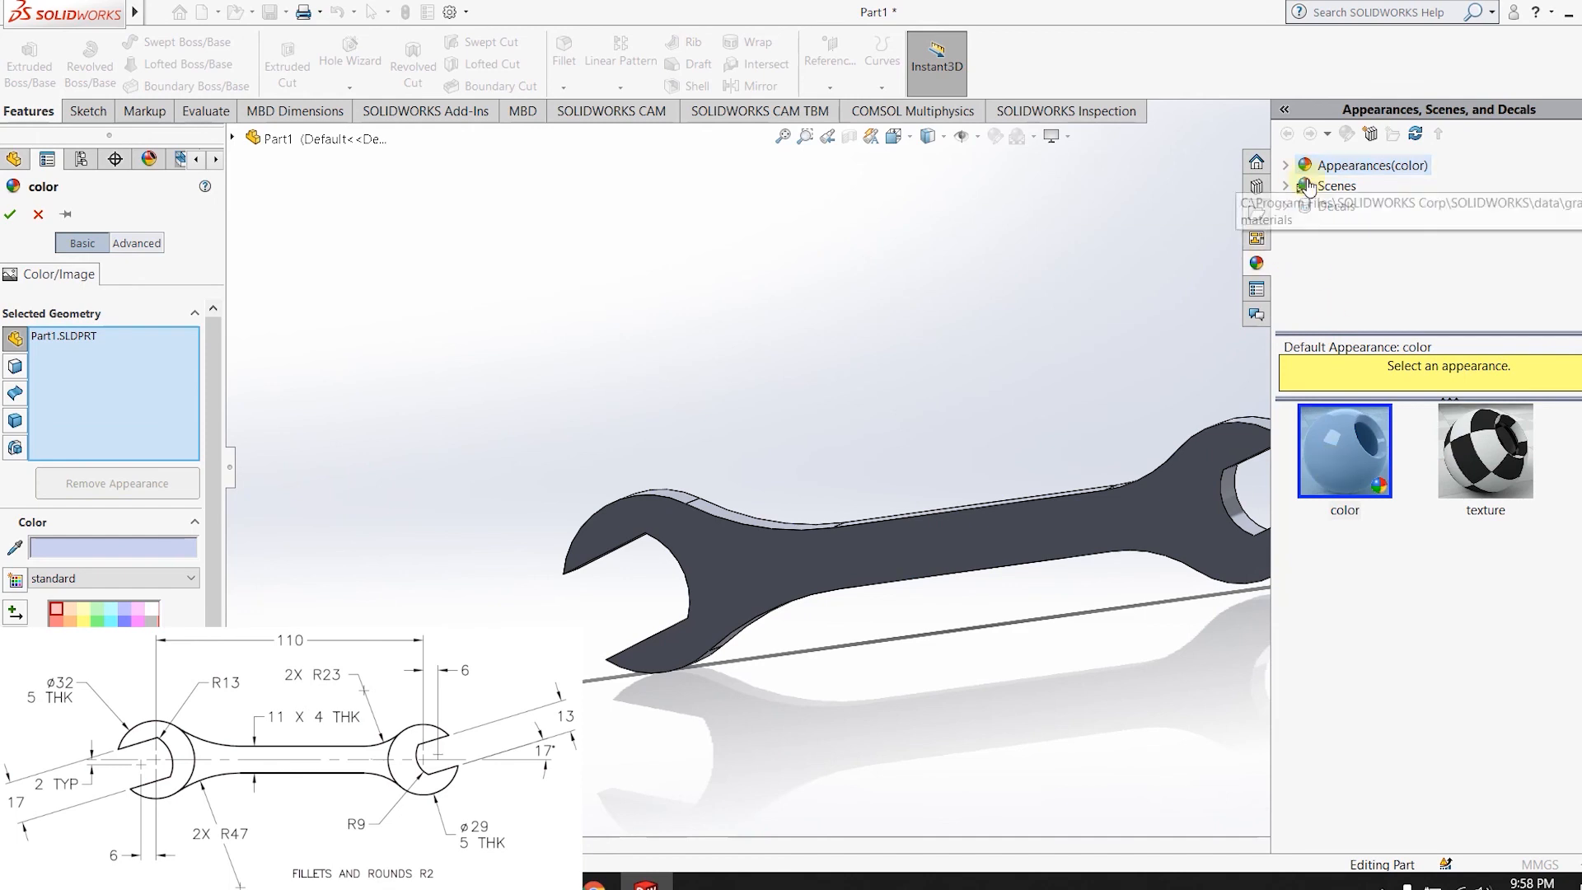
left_click(1304, 205)
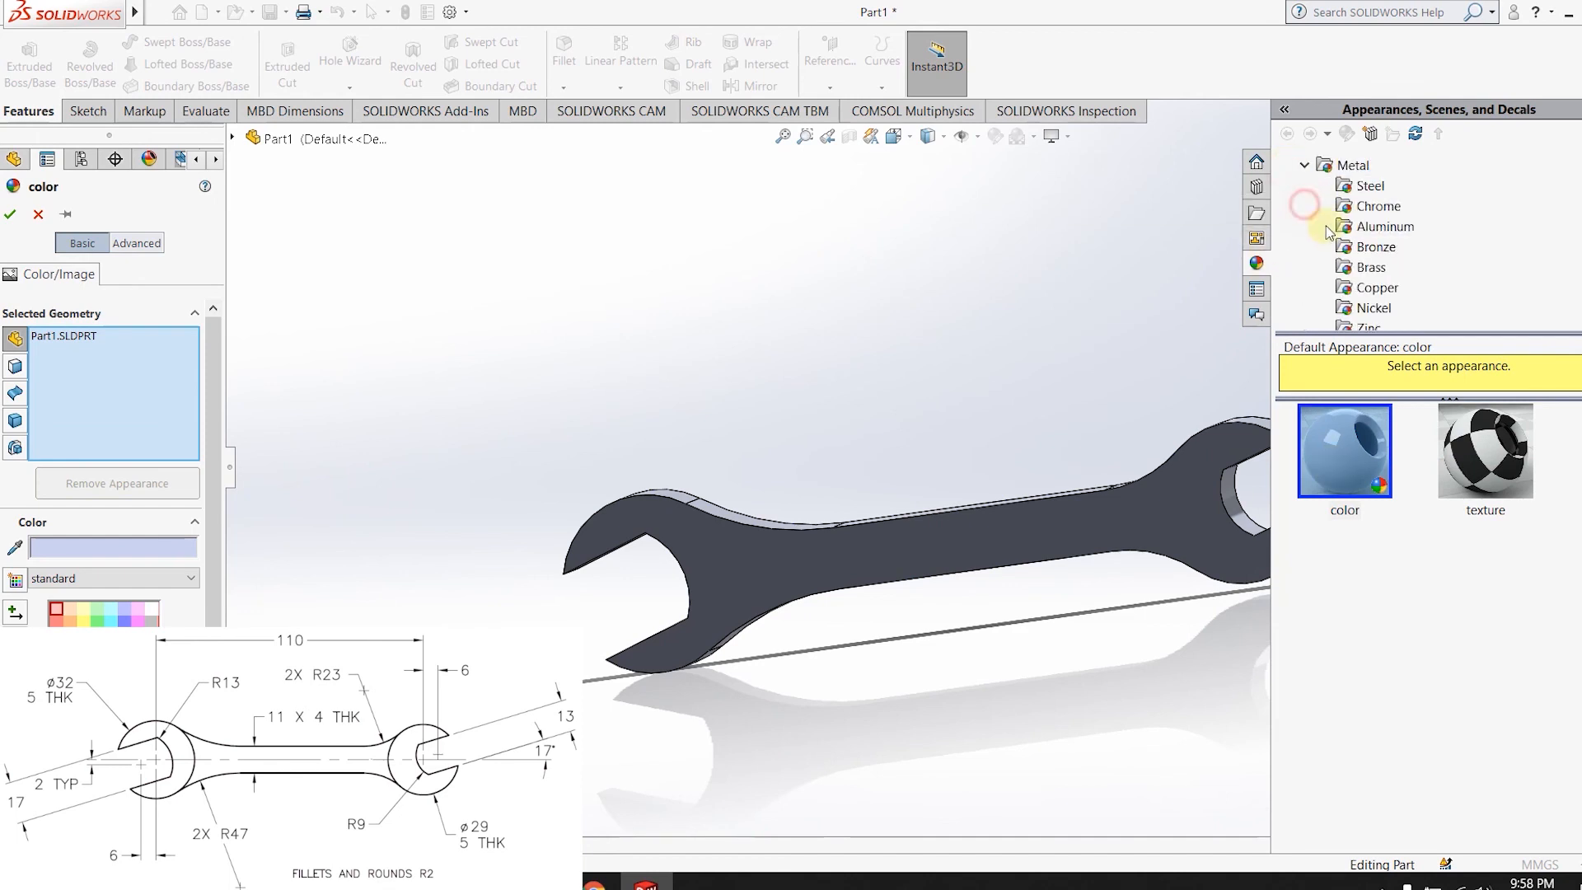
left_click(1376, 206)
left_click_drag(1351, 462, 1136, 508)
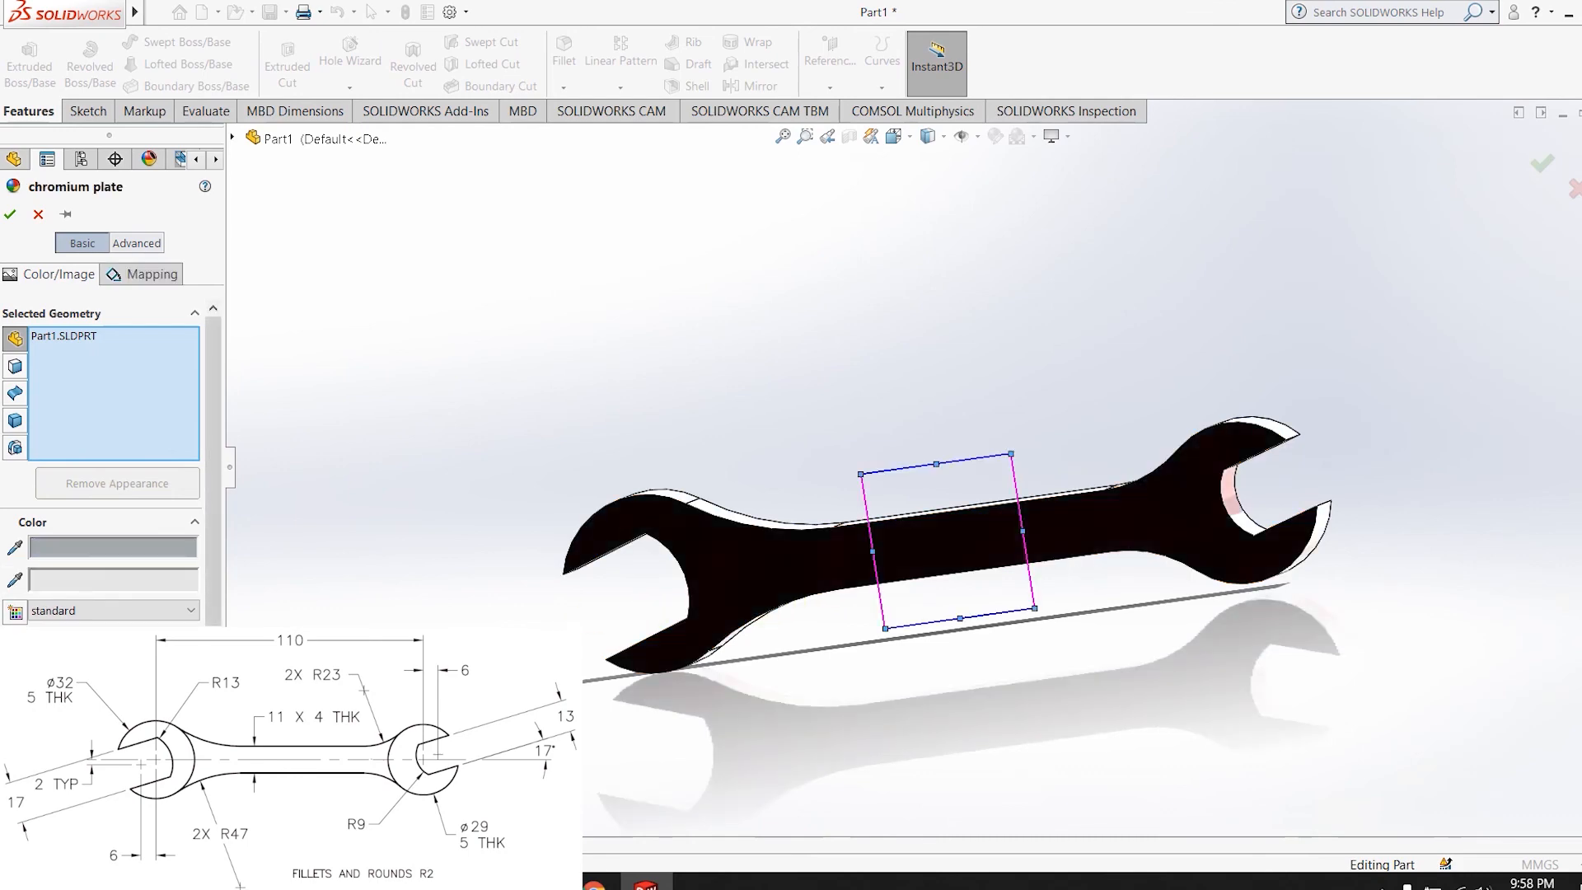
left_click(837, 554)
middle_click_drag(791, 495, 863, 549)
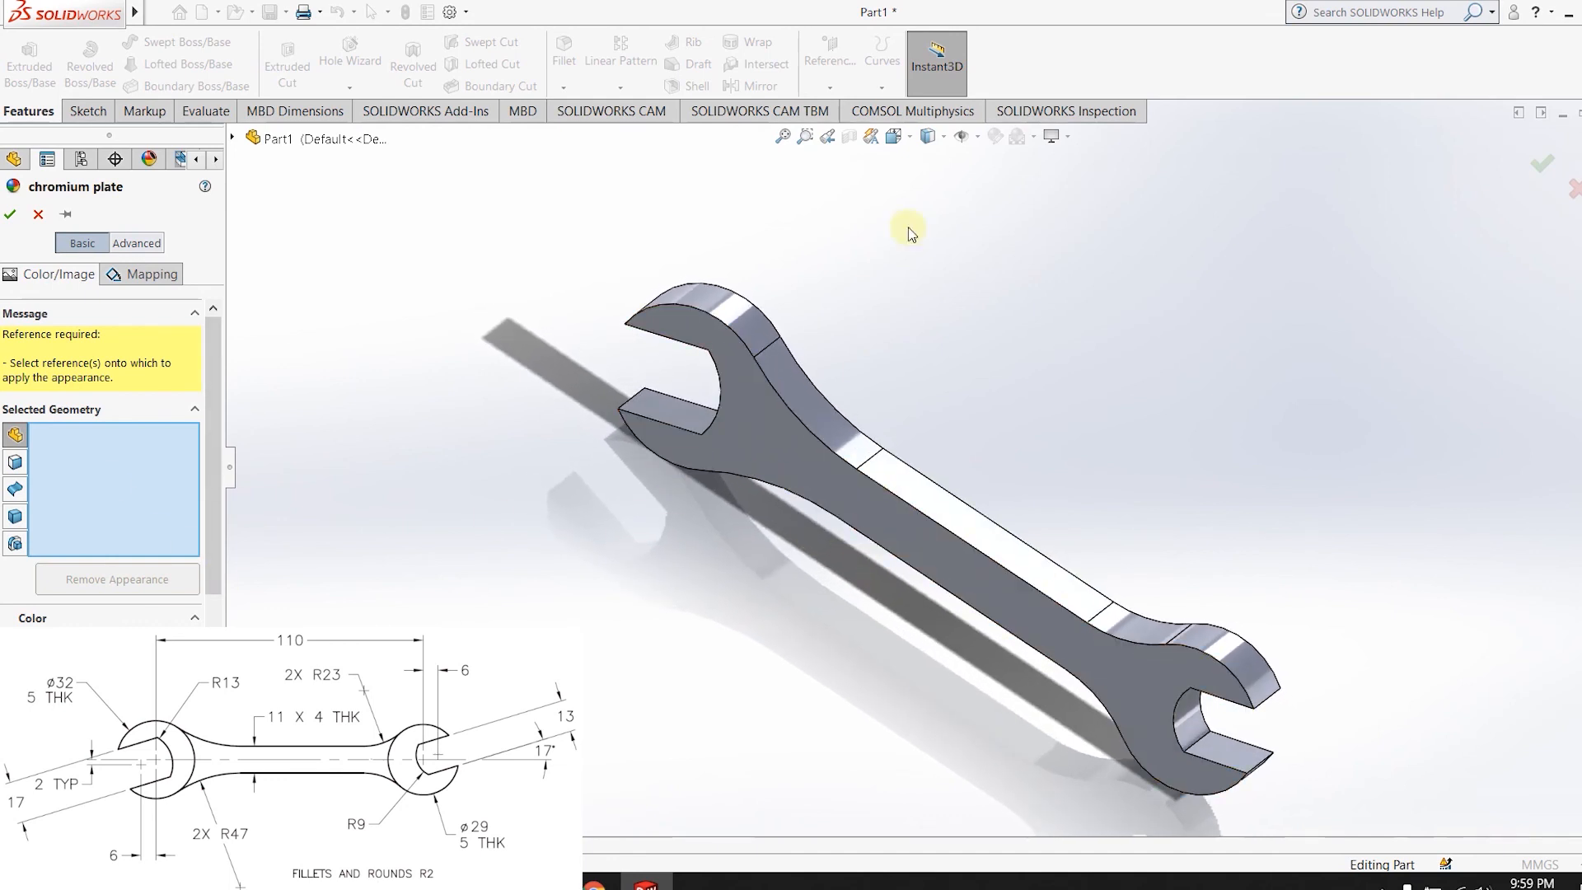
left_click(1539, 169)
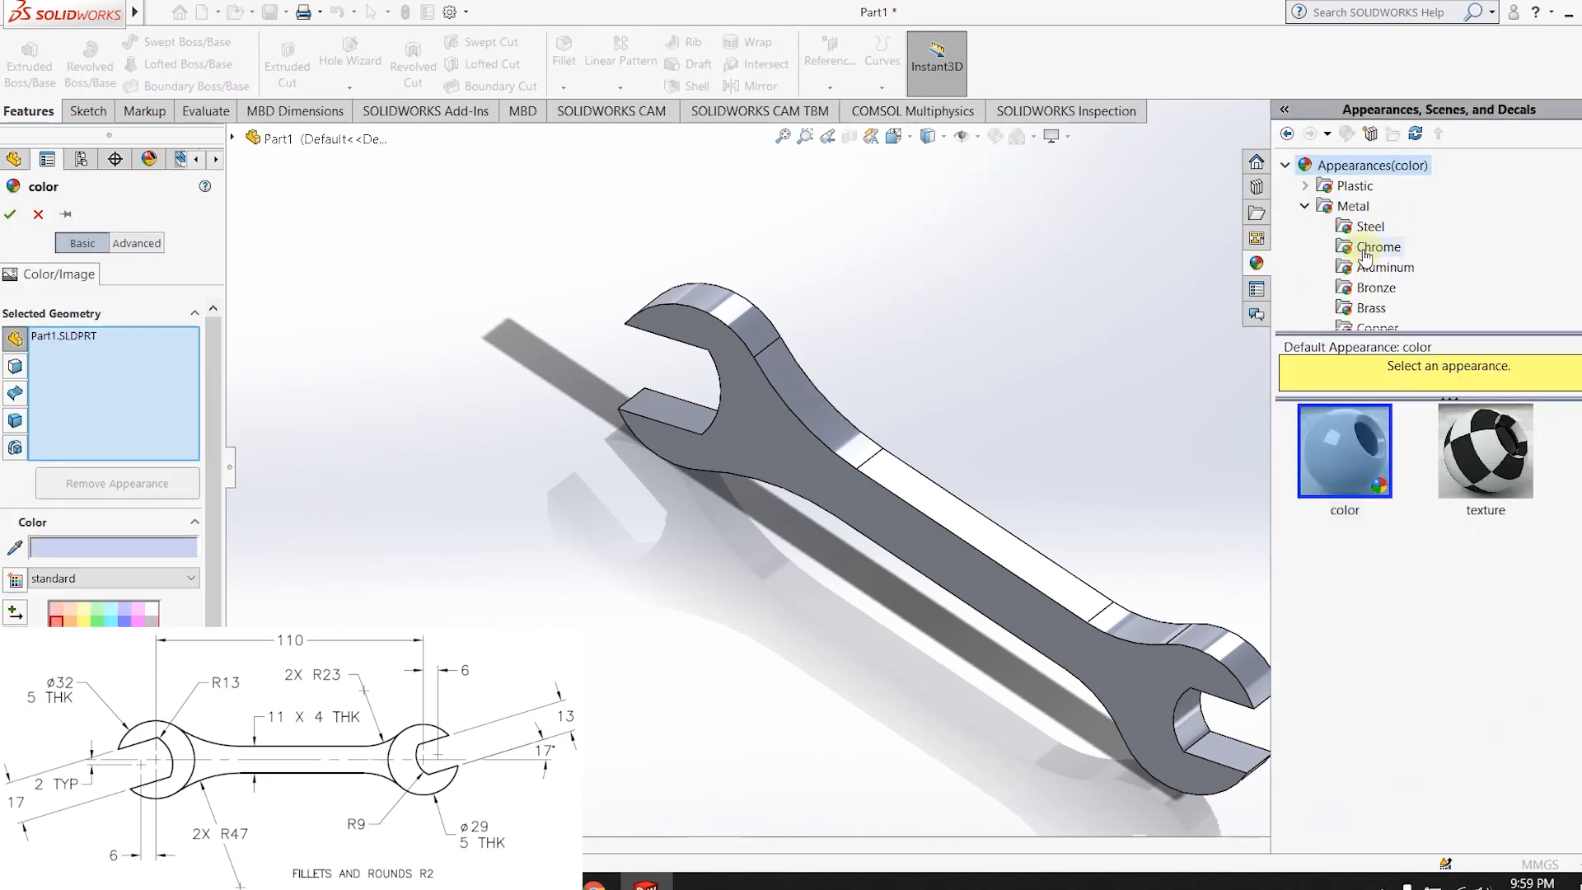
- Apply the polished steel appearance in red to the whole wrench
left_click(1361, 226)
mouse_move(1344, 450)
left_mouse_down()
mouse_move(1064, 484)
mouse_move(882, 532)
mouse_move(886, 515)
left_mouse_up()
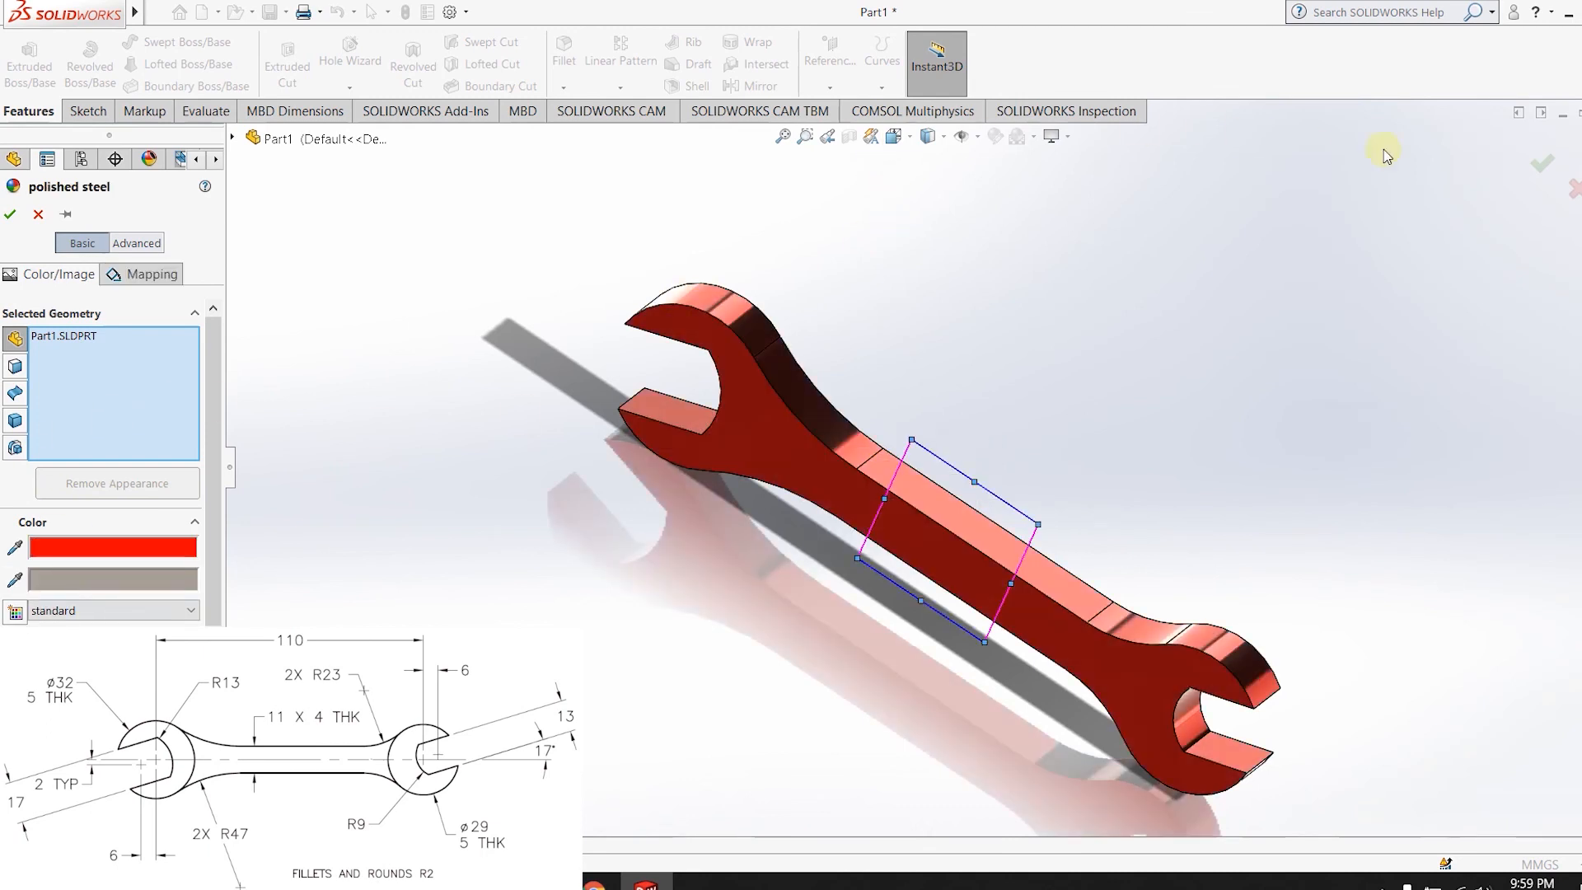
left_click(1540, 176)
- Inspect the red wrench from another side and restore its isometric view
middle_click_drag(1003, 332, 1299, 717)
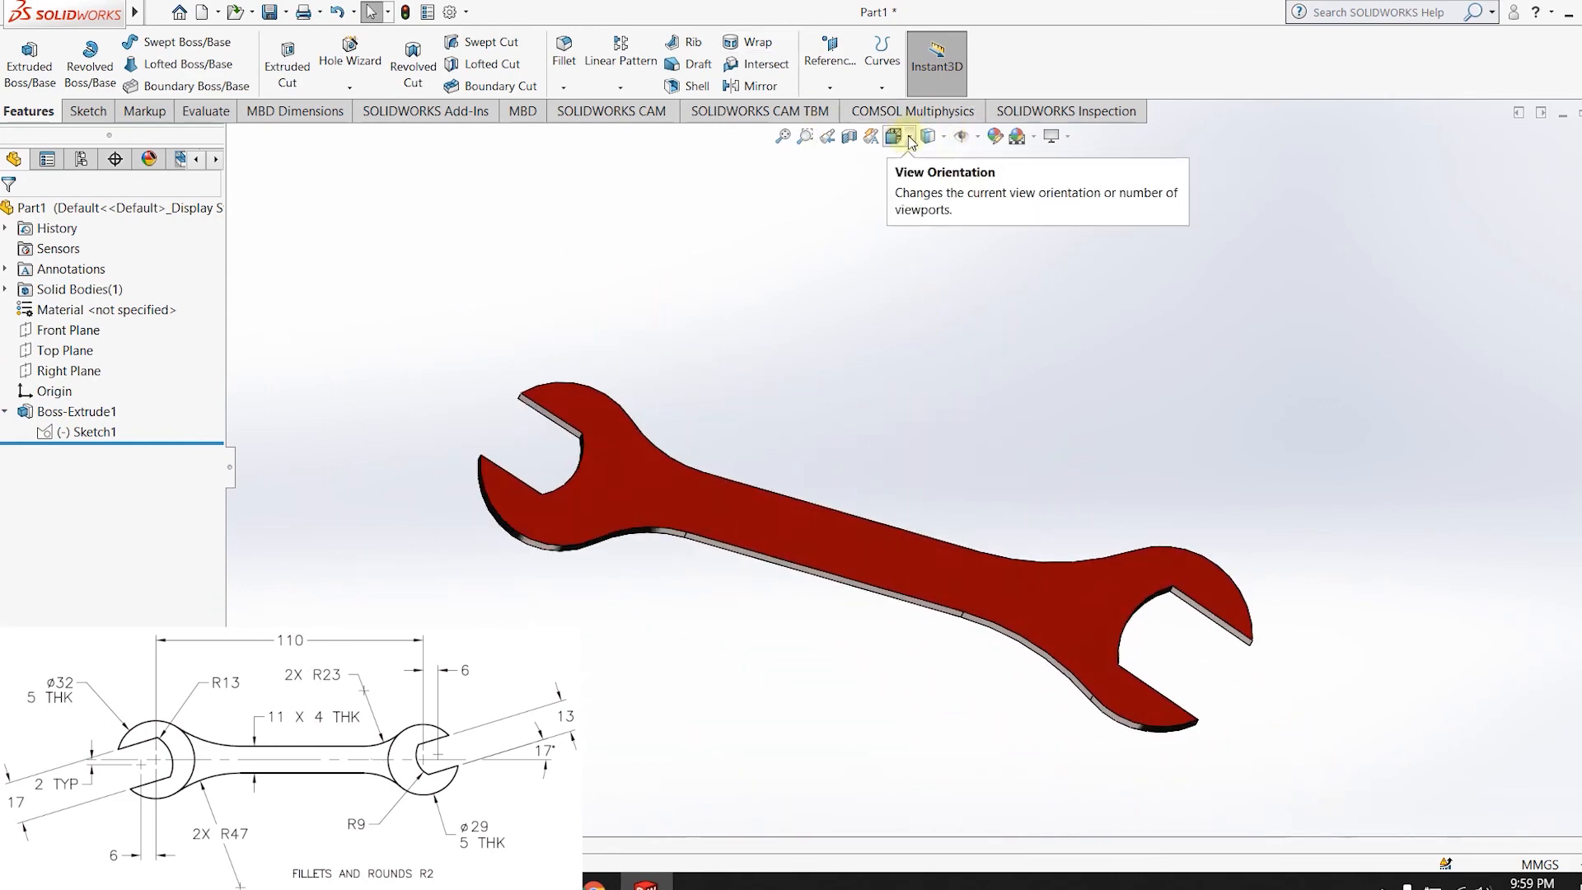
key("ctrl+7")
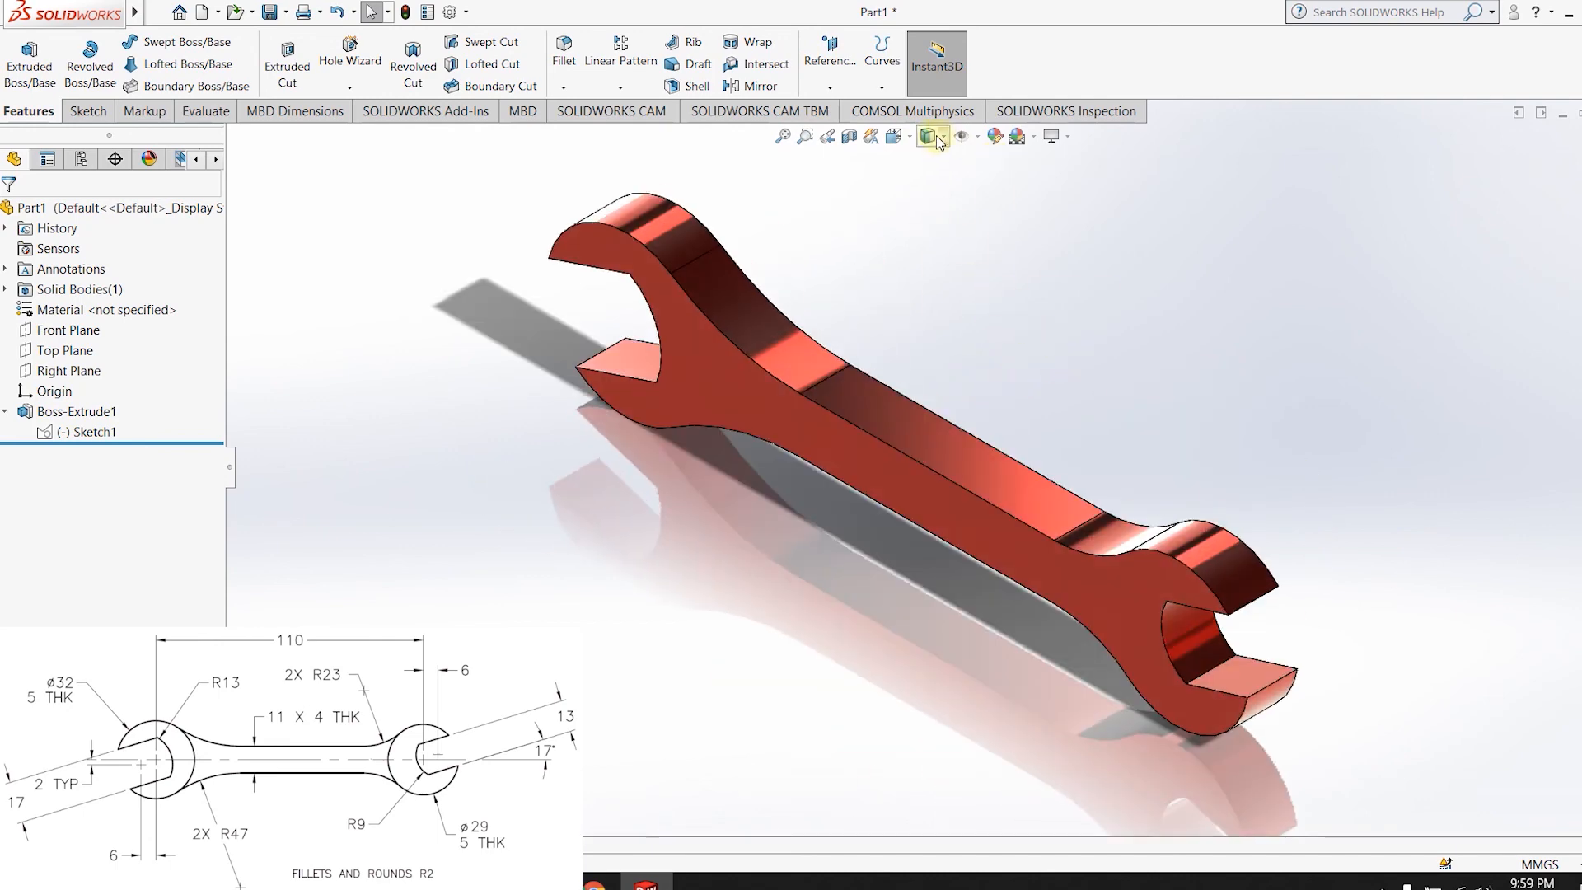
left_click(911, 136)
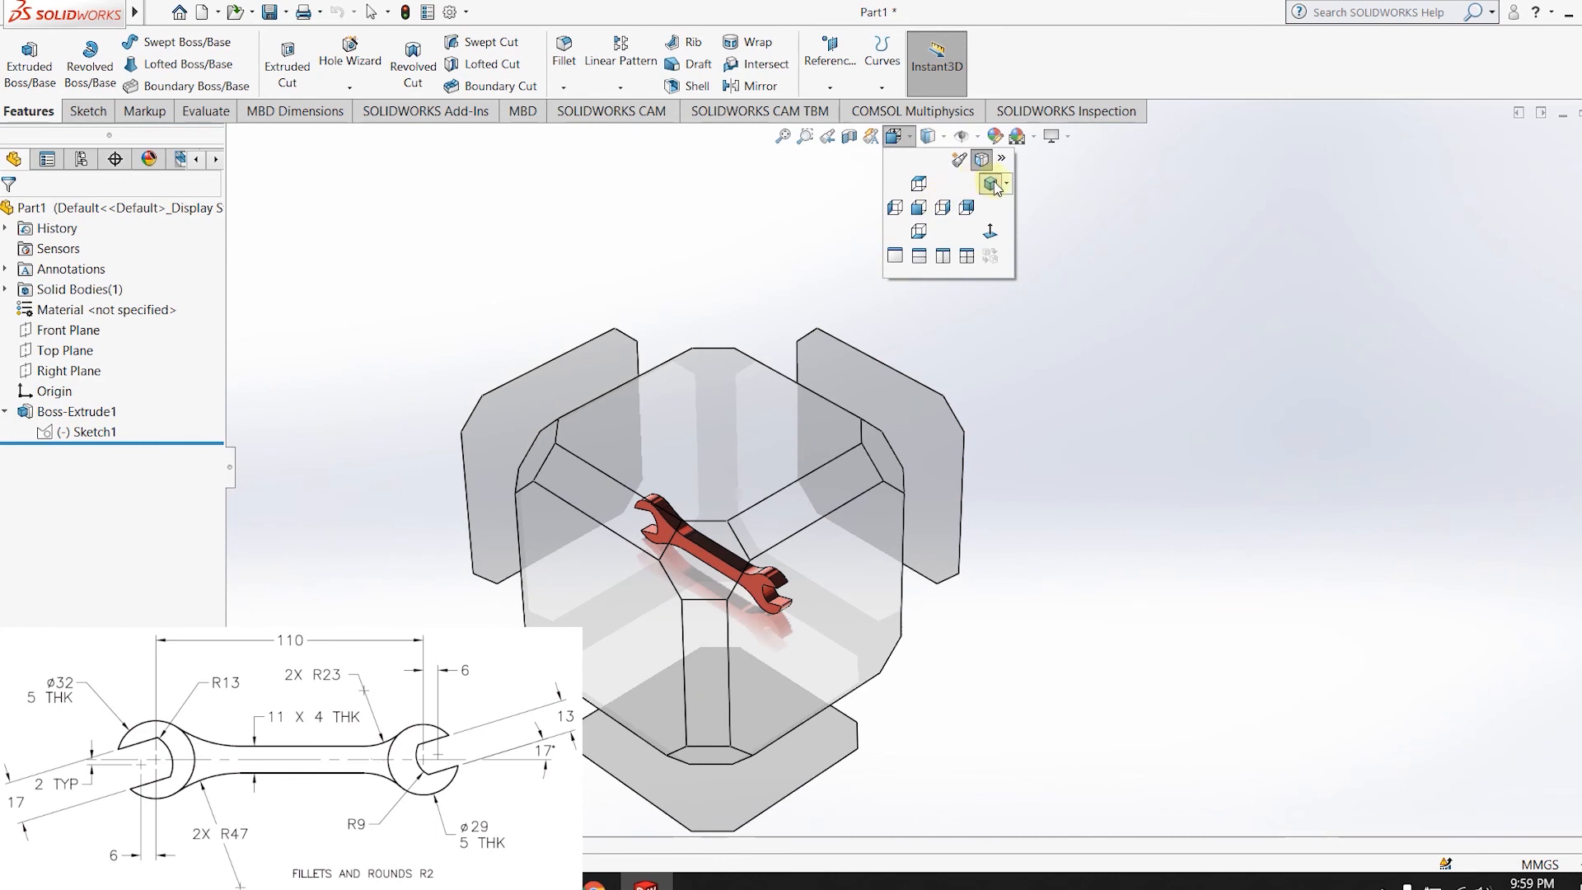
left_click(1008, 188)
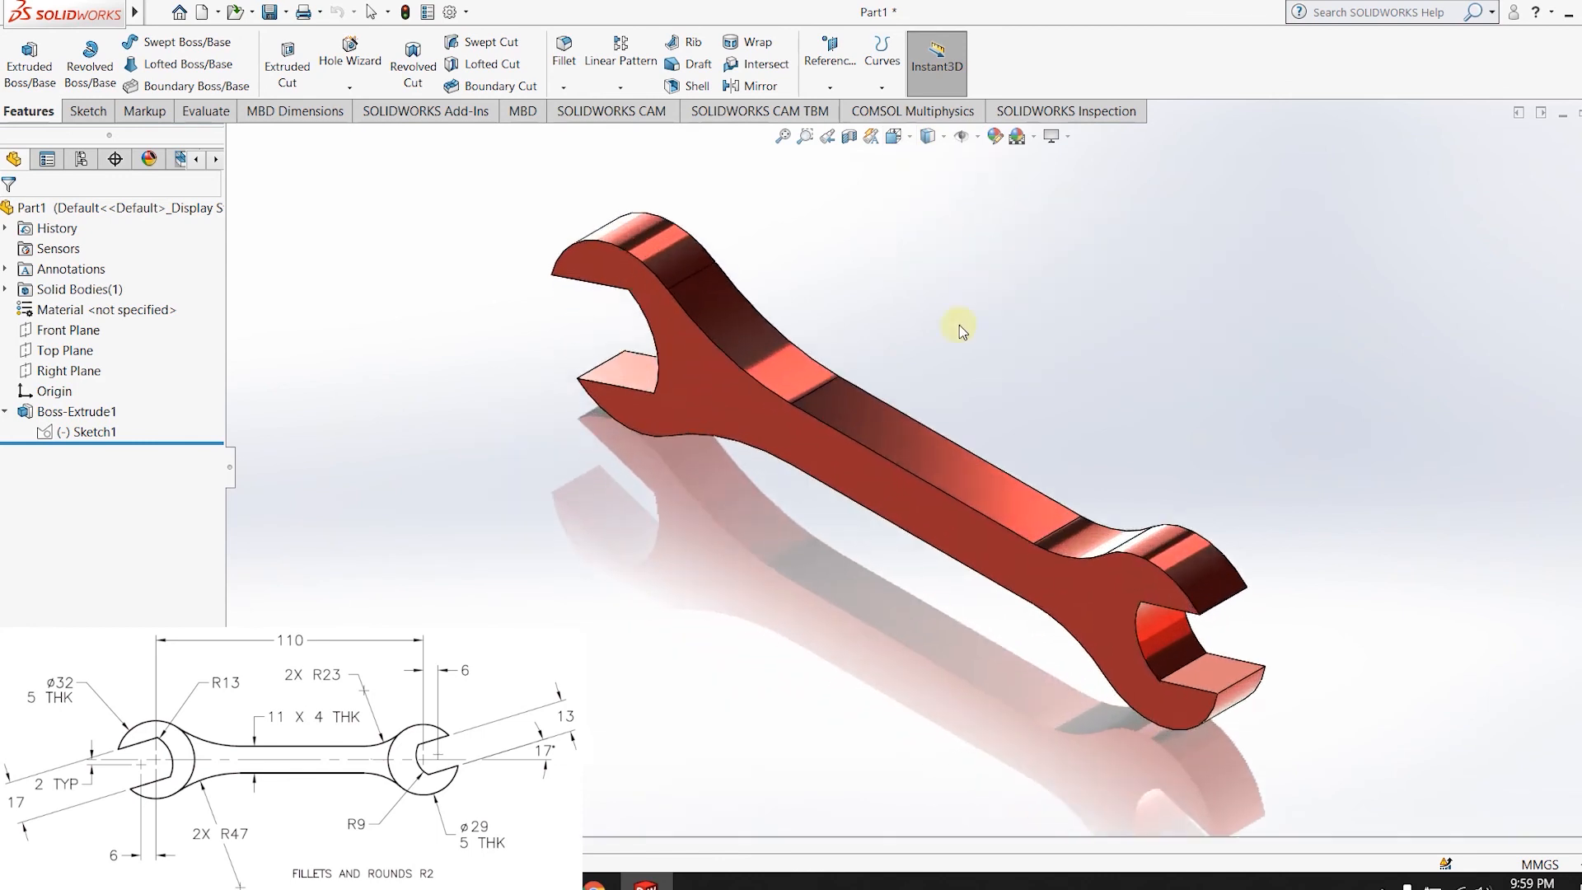